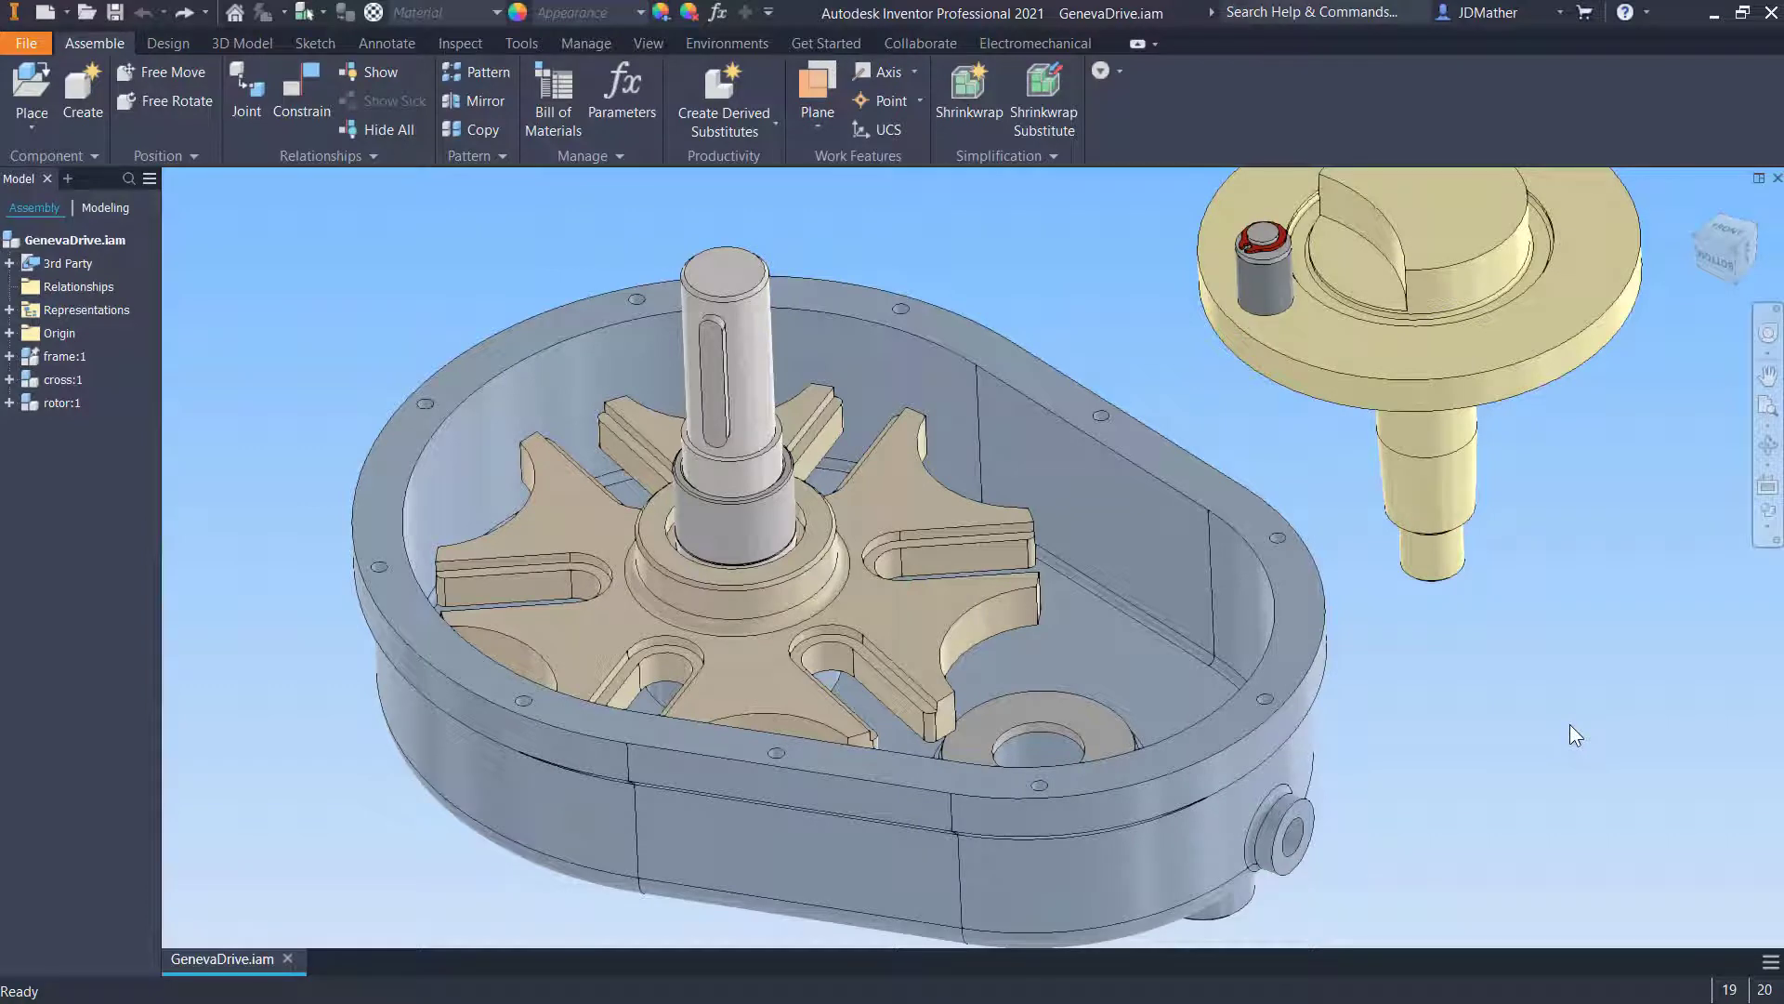
# - Save the Geneva drive assembly together with all its dependent files
pyautogui.scroll(-3, 1569, 725)
pyautogui.scroll(6, 1569, 725)
pyautogui.scroll(-3, 1570, 725)
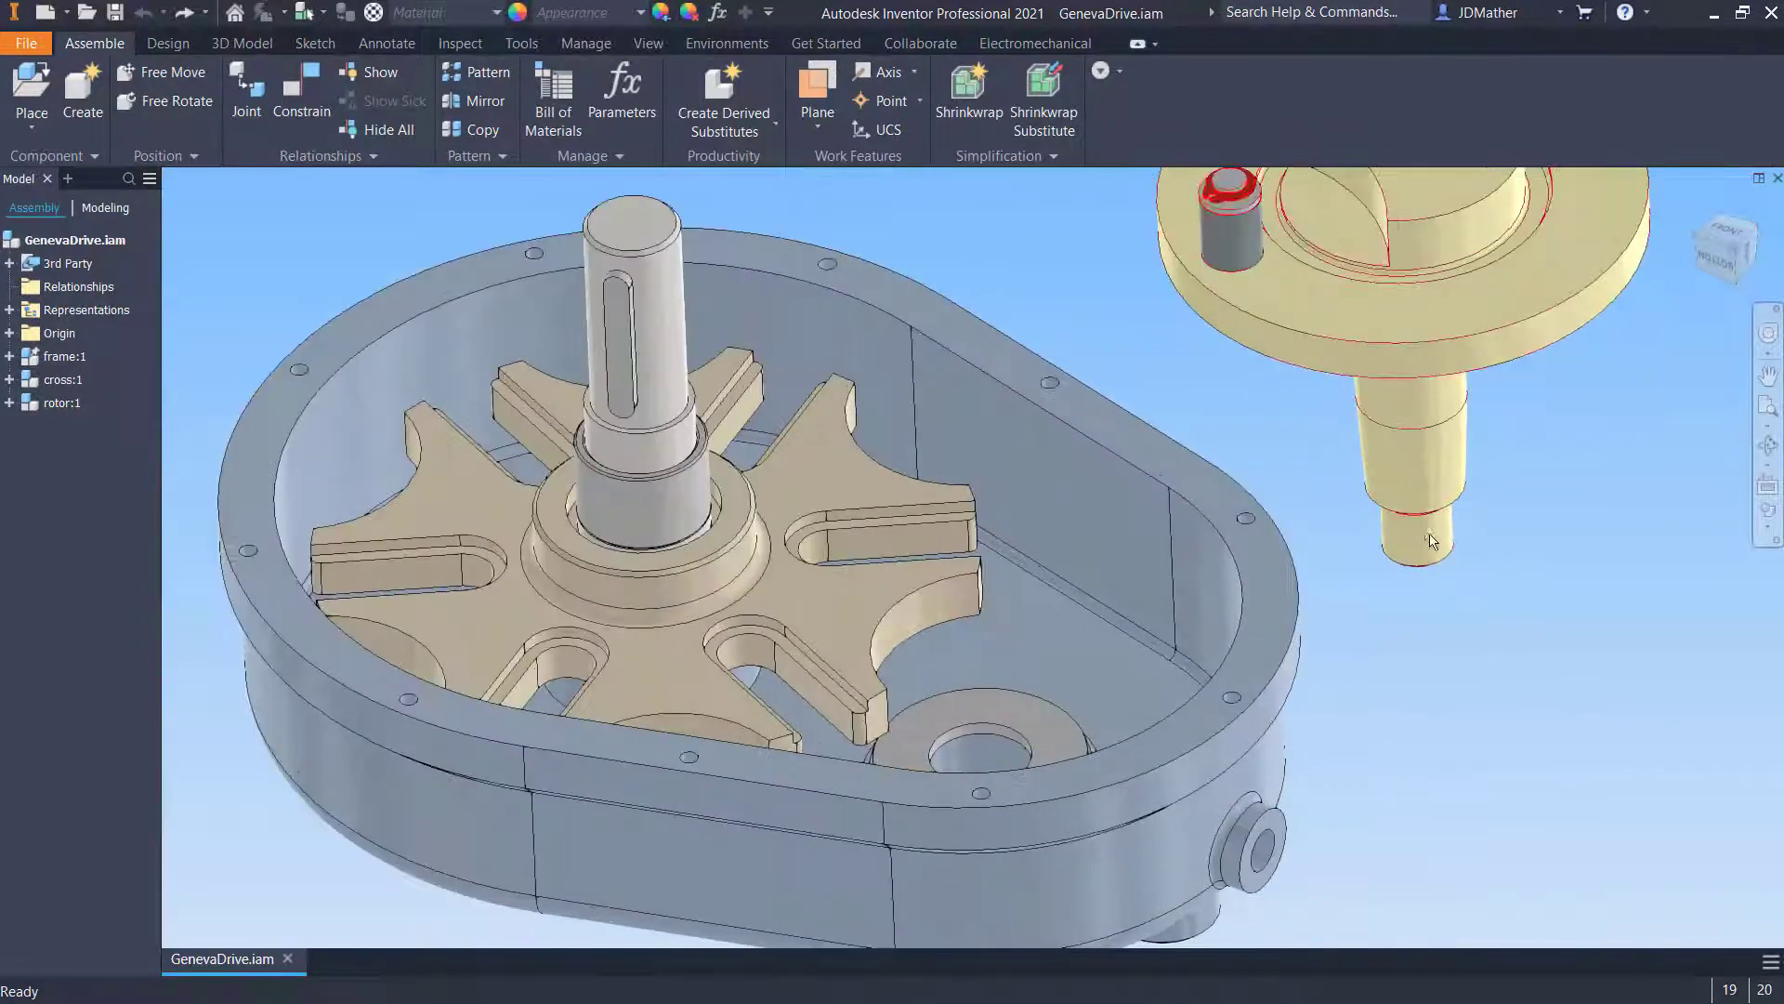
pyautogui.scroll(3, 1429, 536)
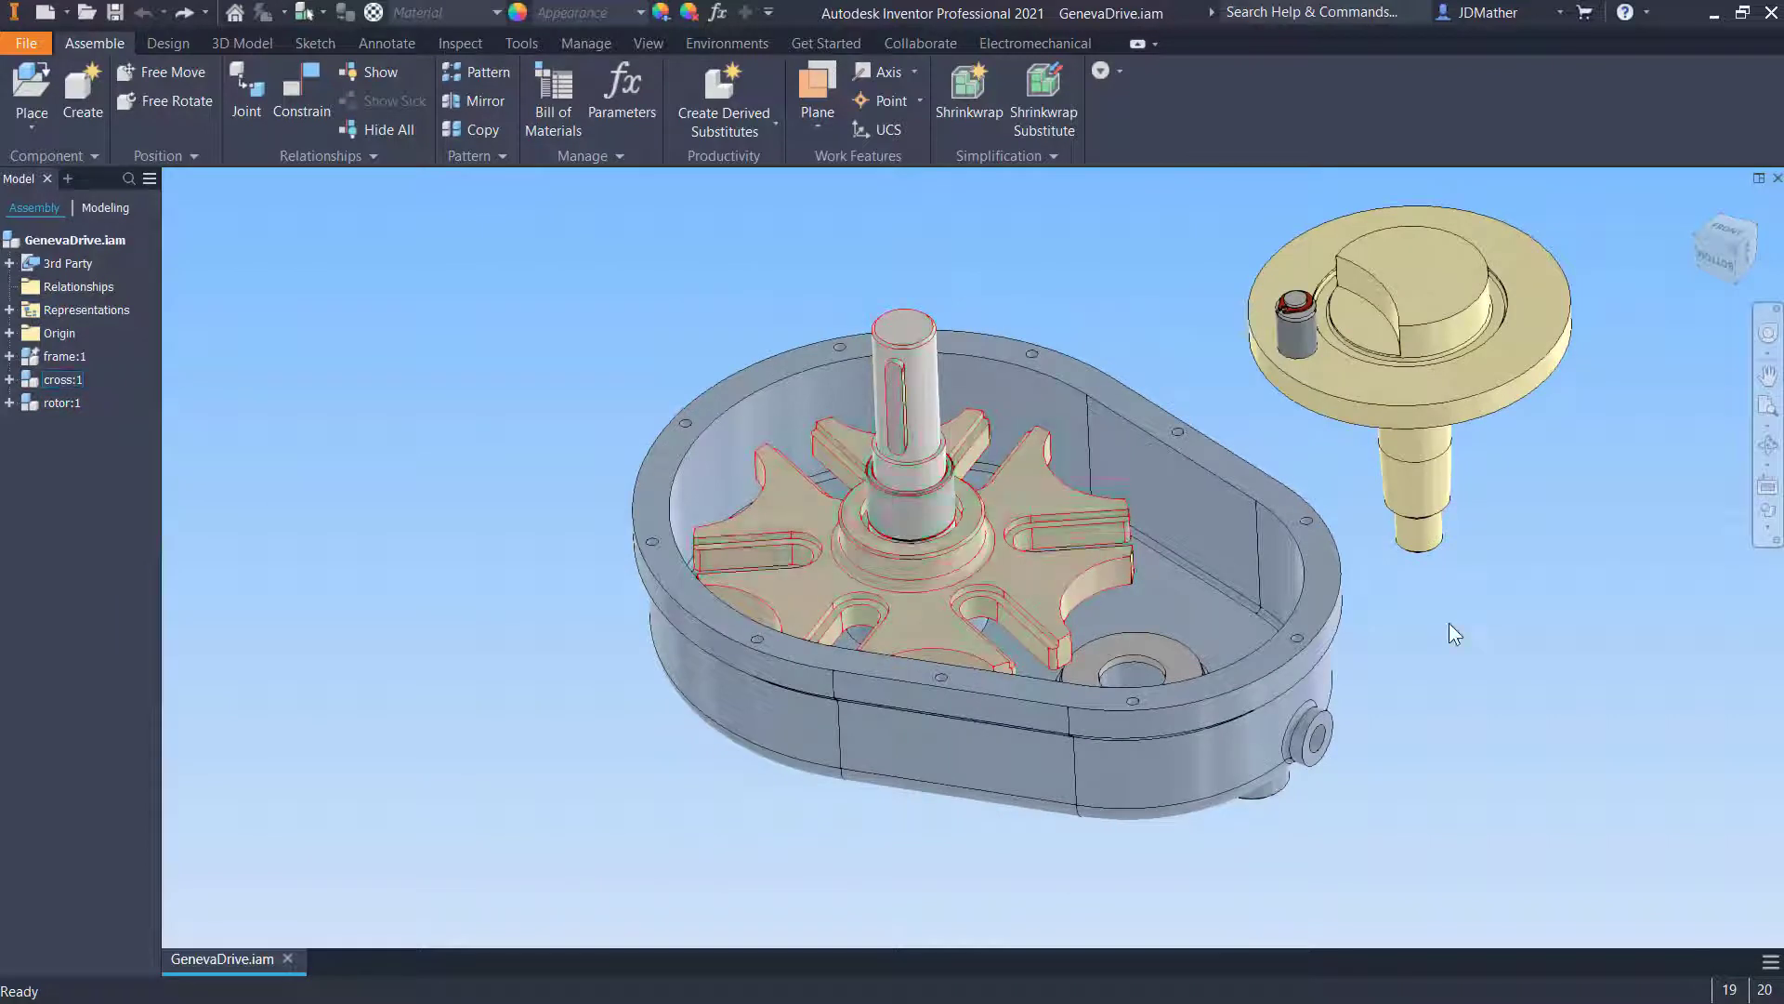
pyautogui.scroll(-3, 1448, 623)
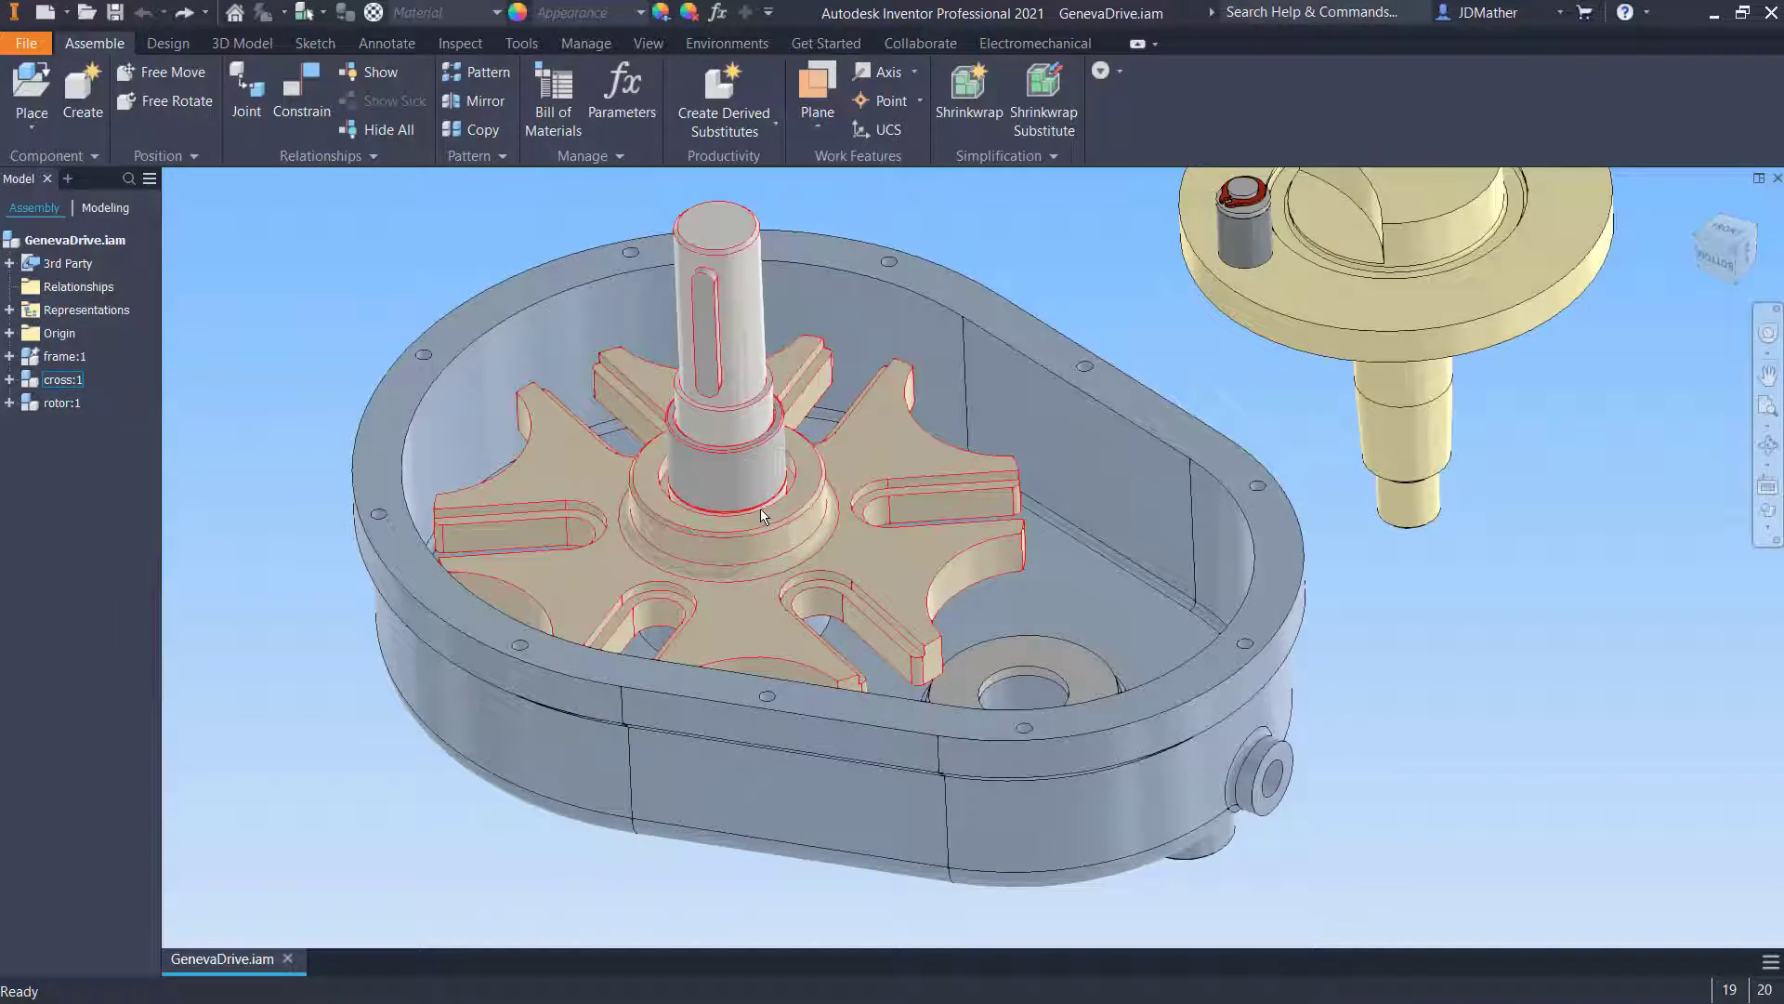
pyautogui.scroll(3, 331, 474)
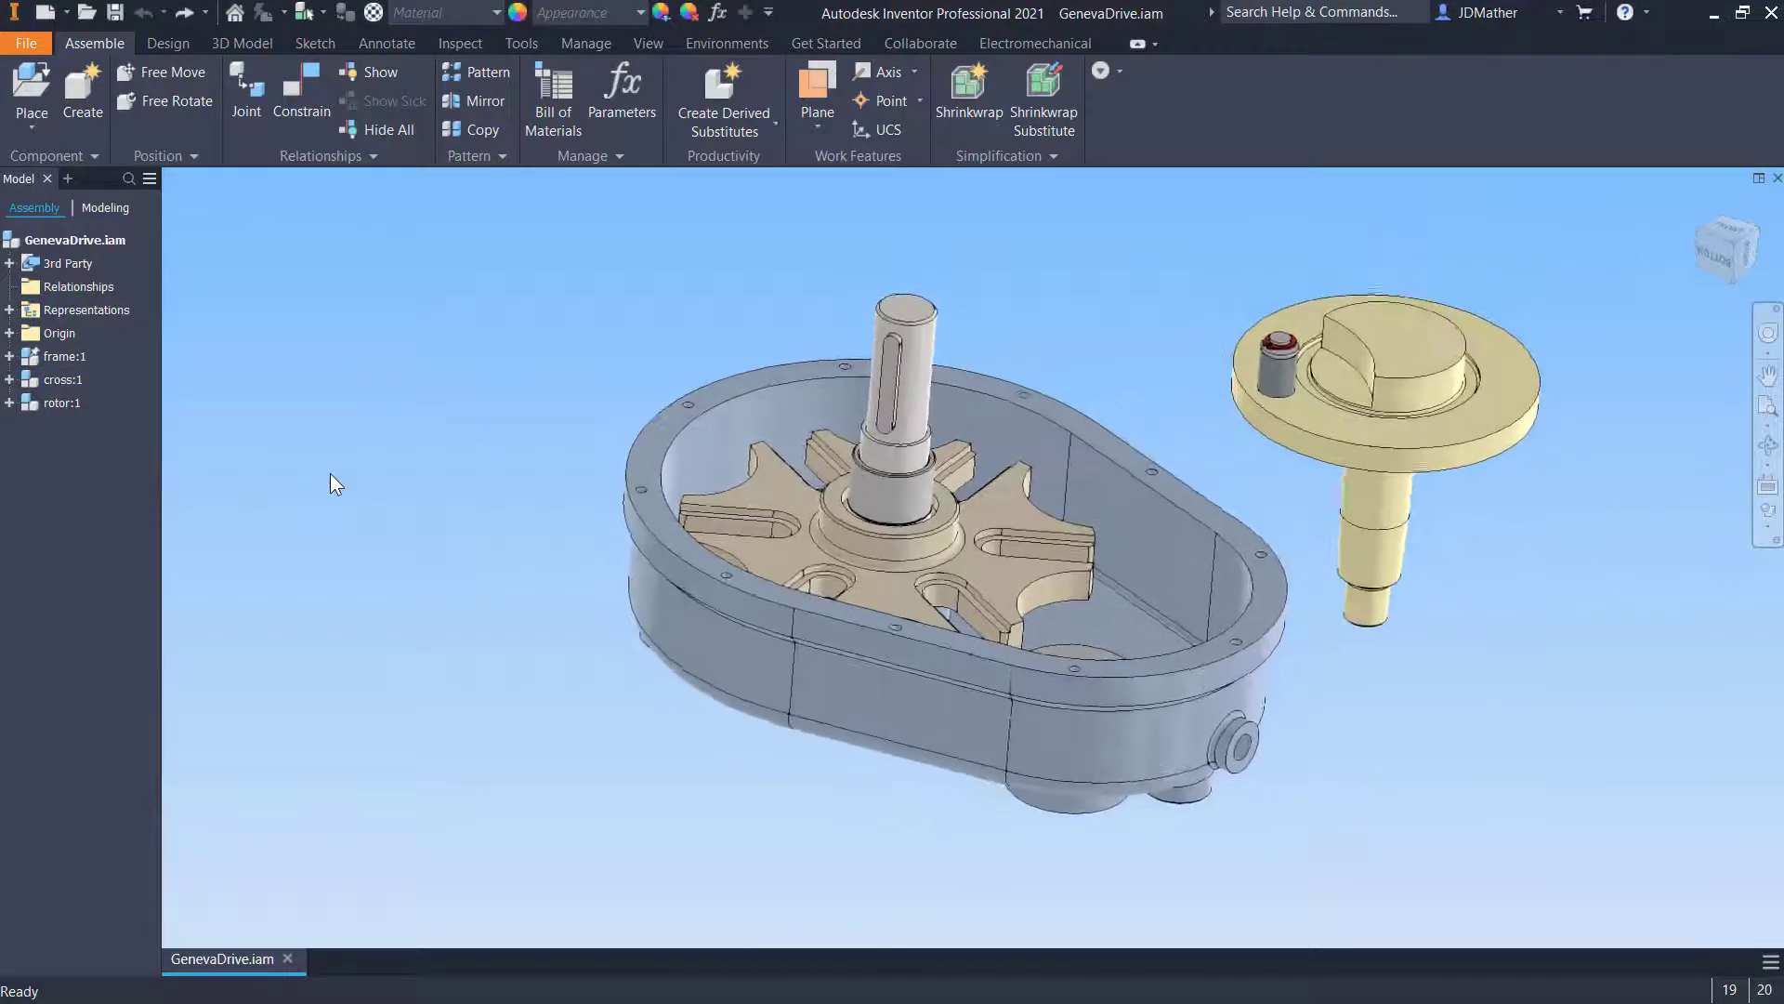
pyautogui.scroll(-3, 331, 472)
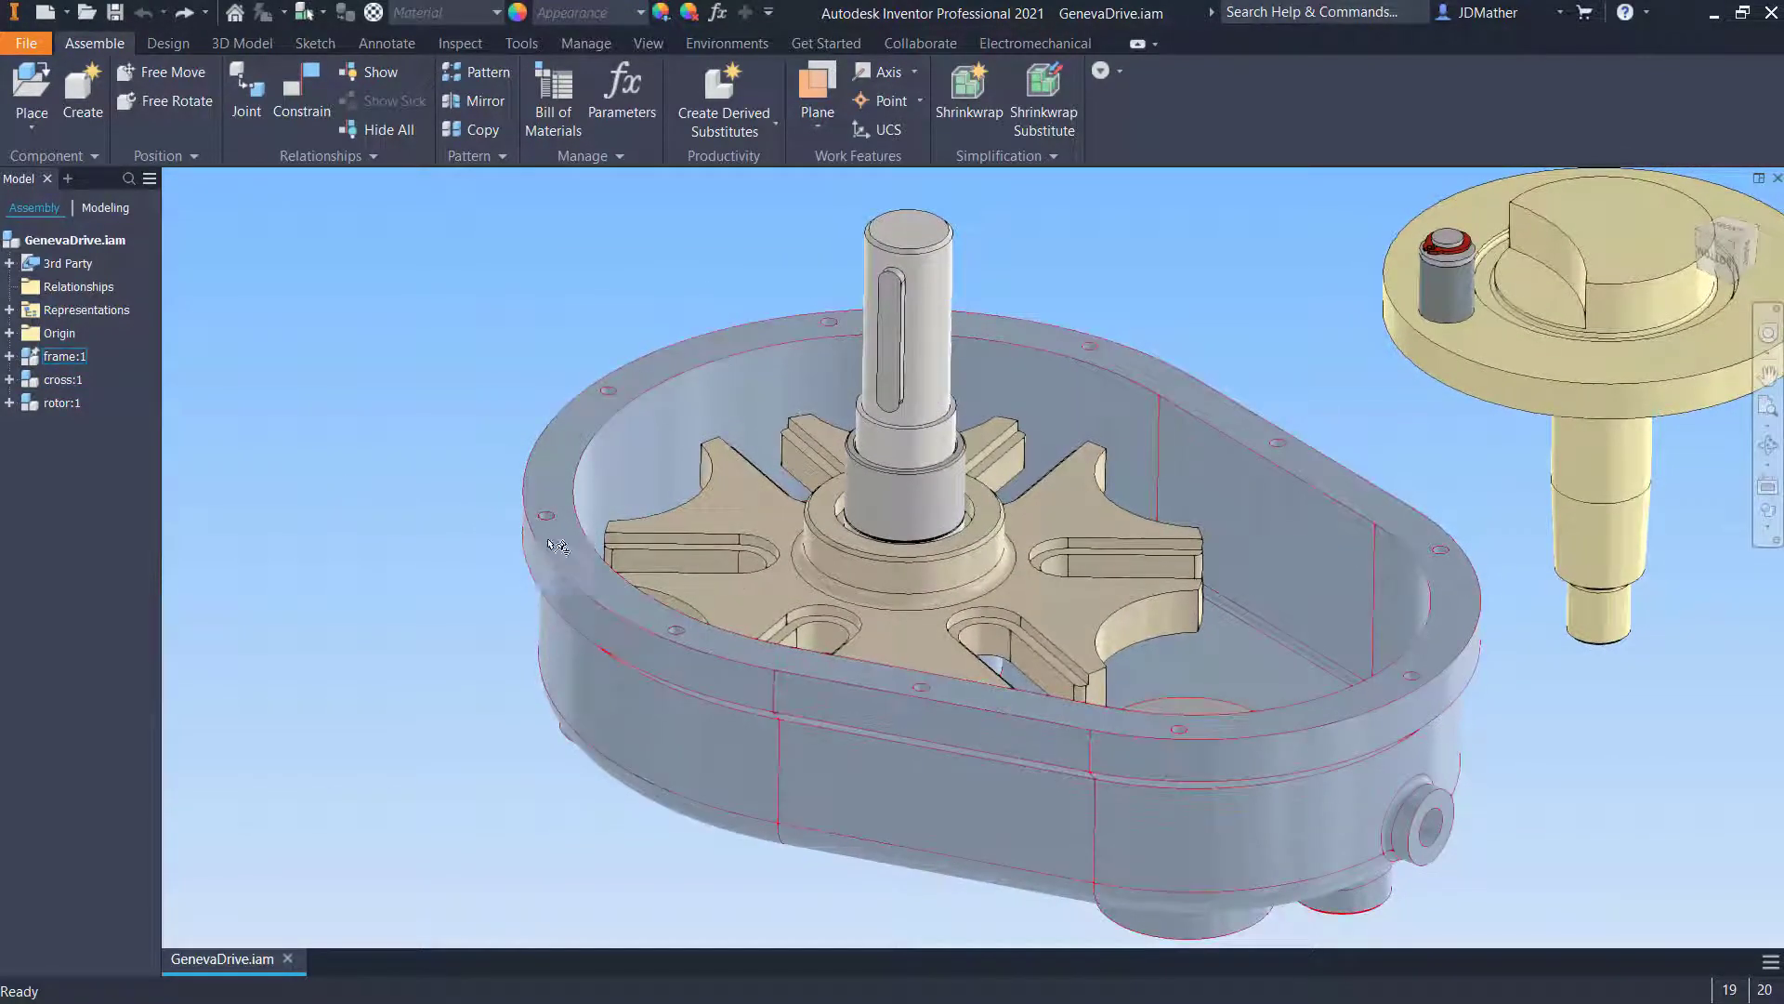
pyautogui.click(116, 12)
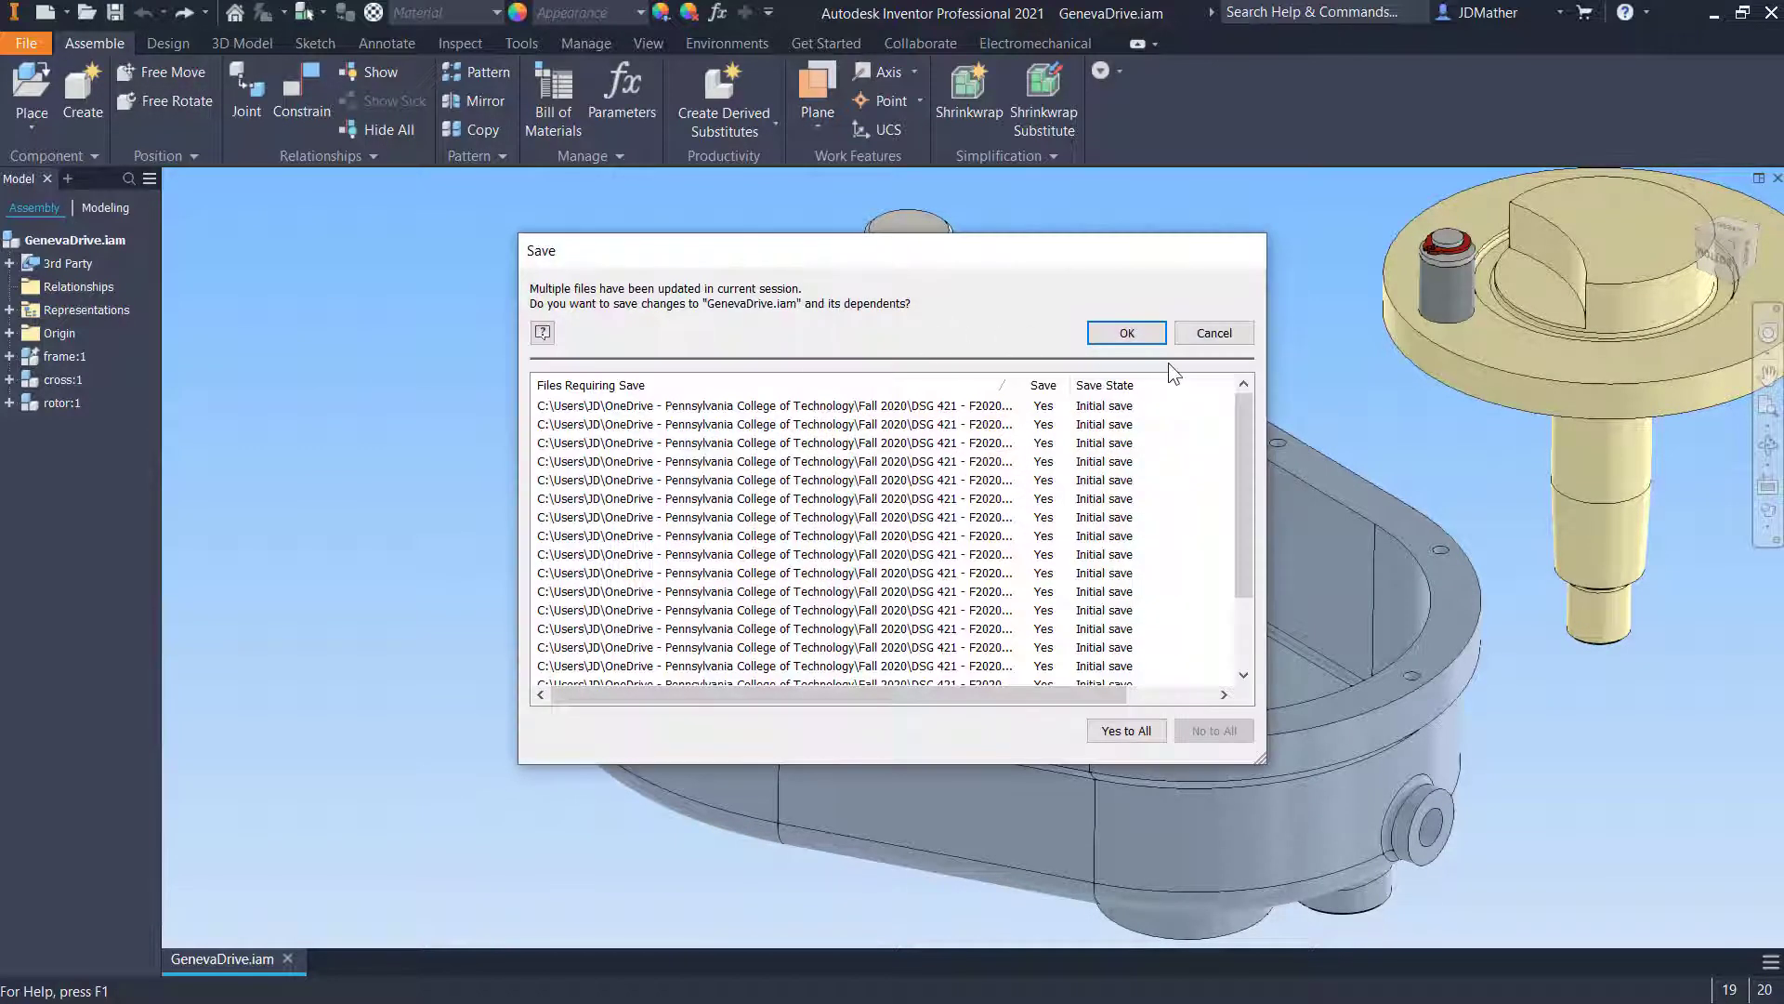
pyautogui.click(1134, 337)
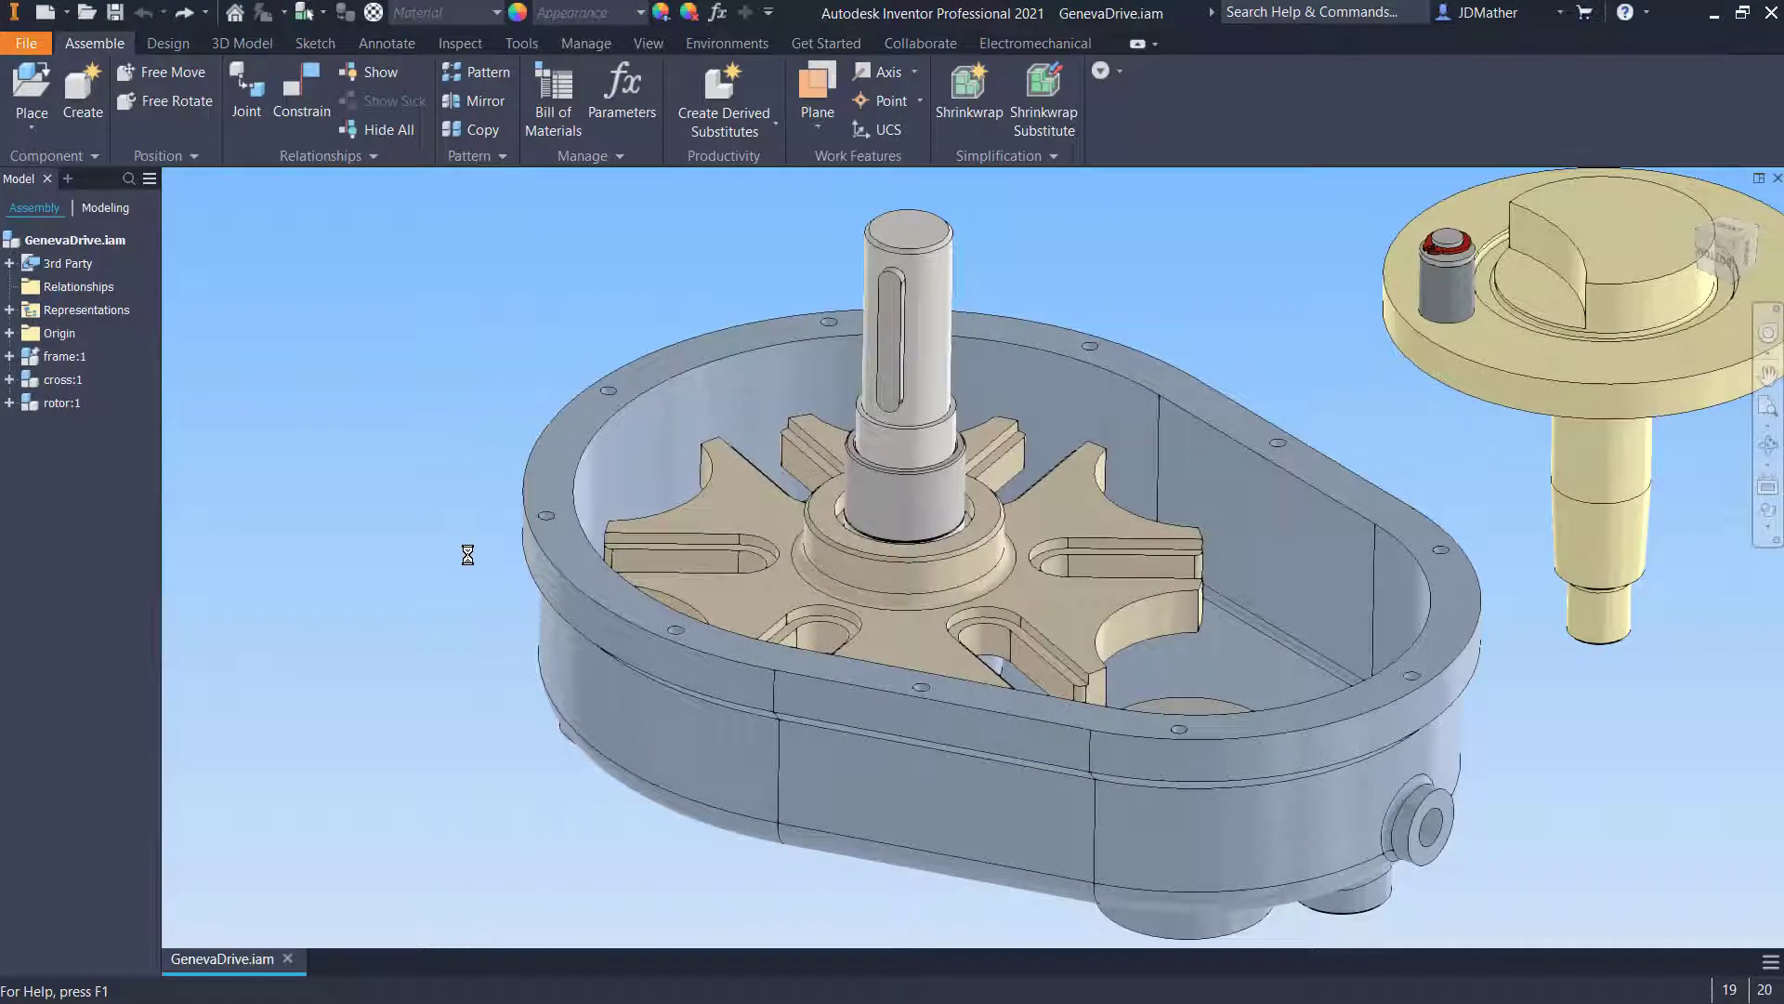
# - Move the unconstrained Geneva cross up out of the frame to show it is free
pyautogui.moveTo(851, 510); pyautogui.dragTo(413, 314)
pyautogui.scroll(3, 761, 456)
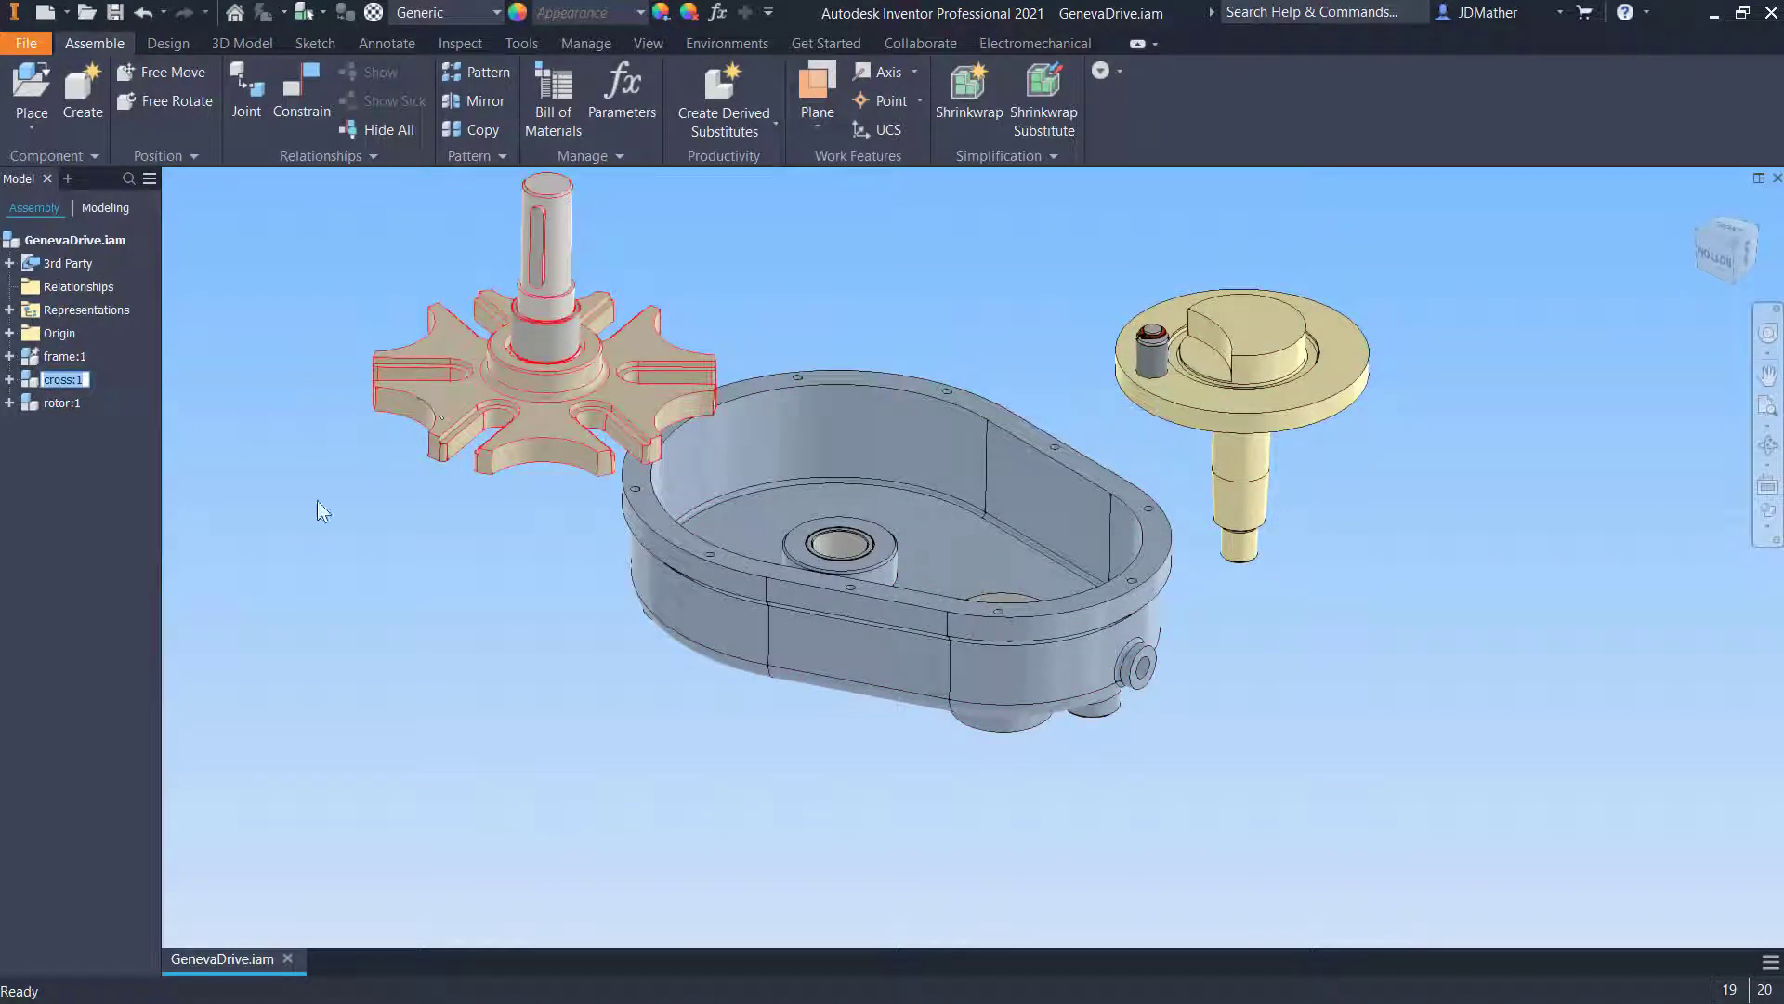
pyautogui.click(63, 402)
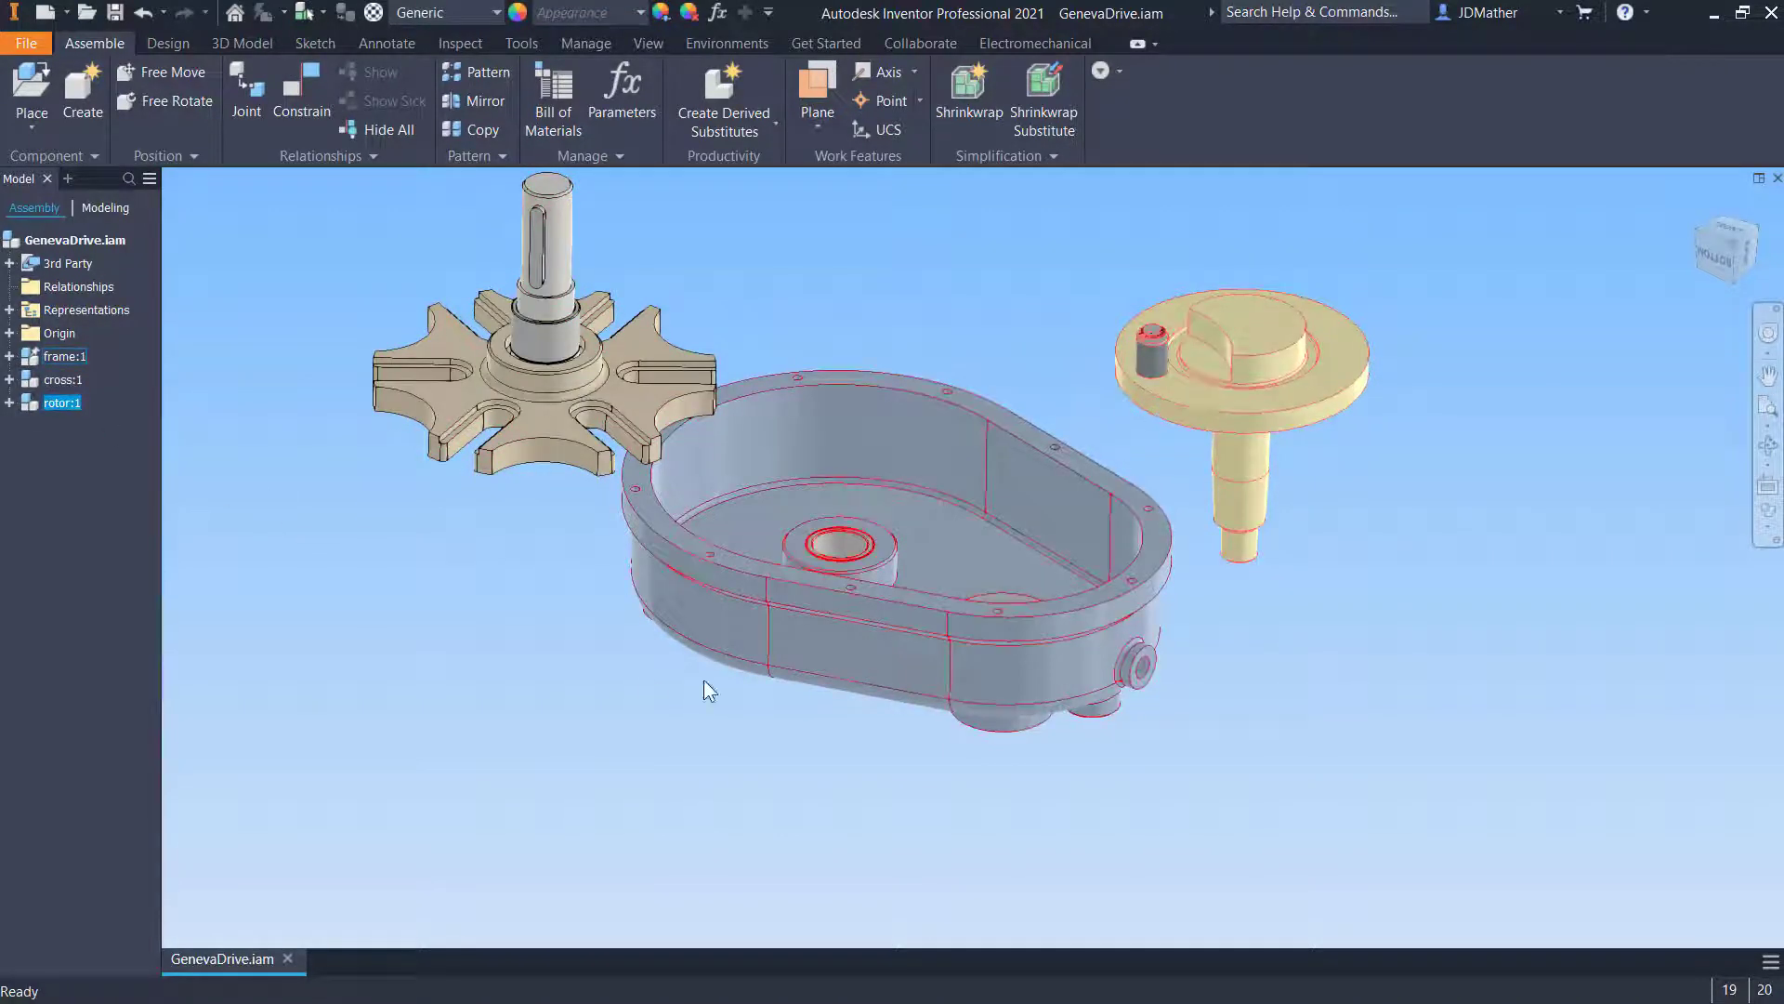
pyautogui.click(571, 665)
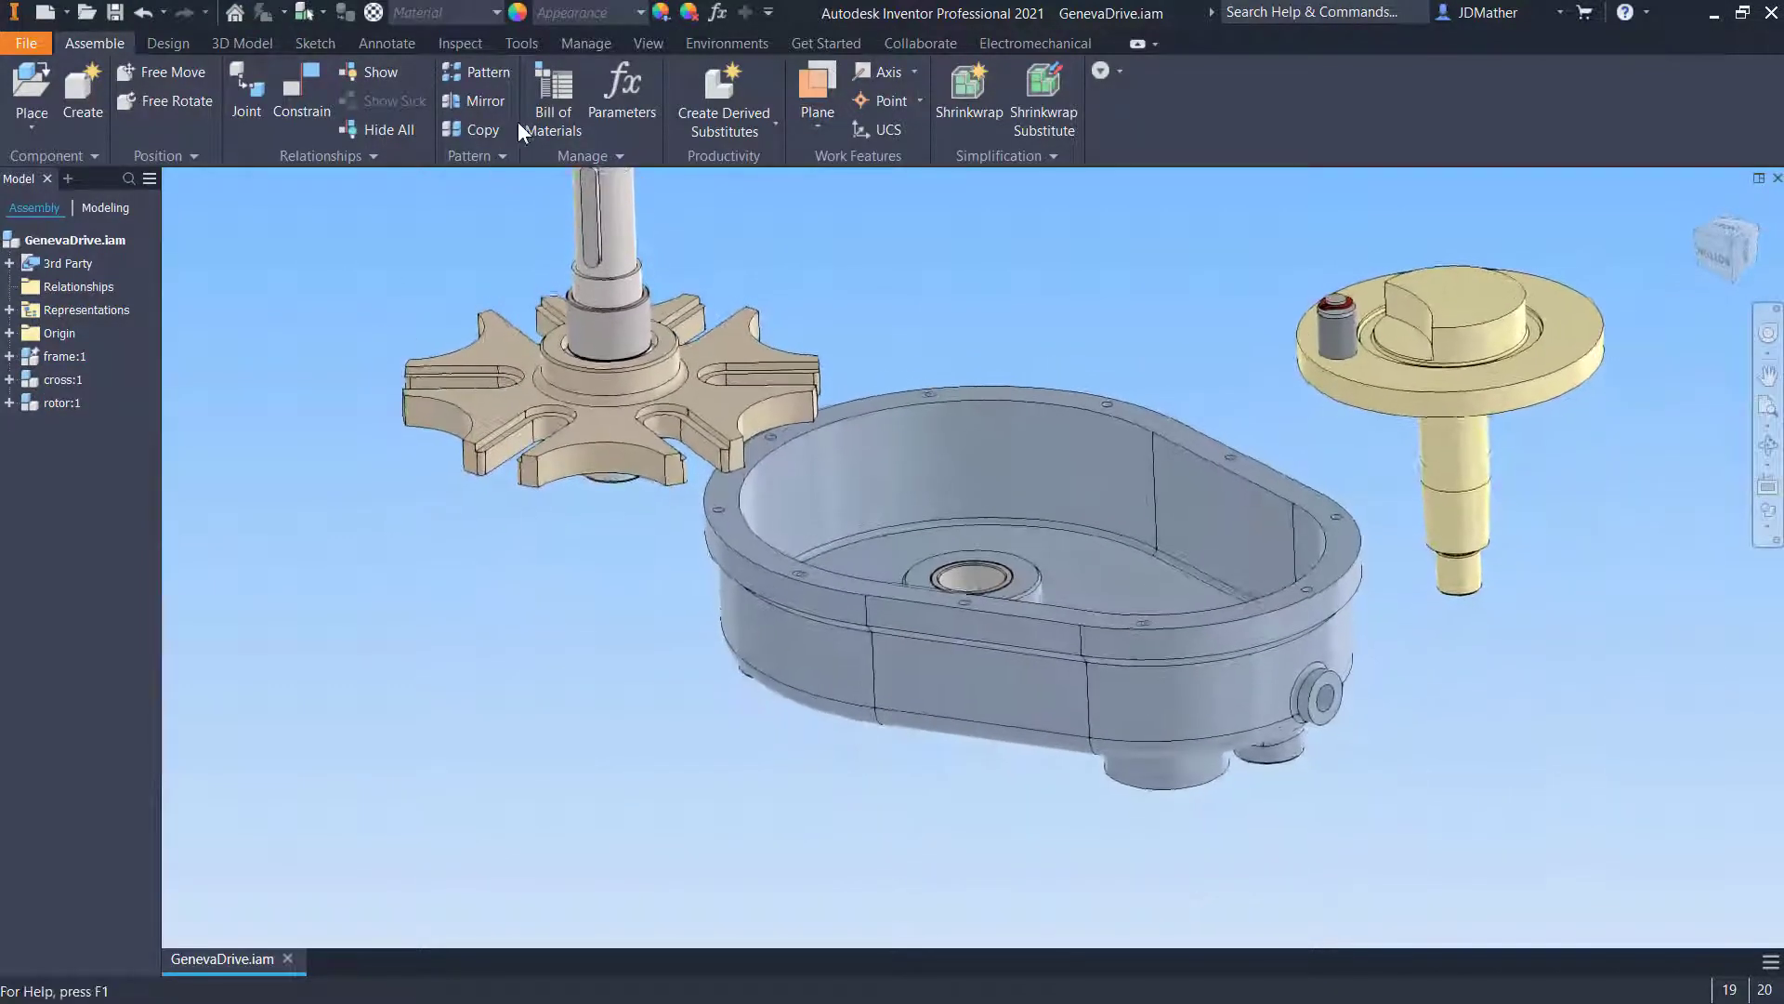
# - Open the Dynamic Simulation environment and insert the cross's hub edge into the frame's bore with an Insert constraint
pyautogui.click(727, 47)
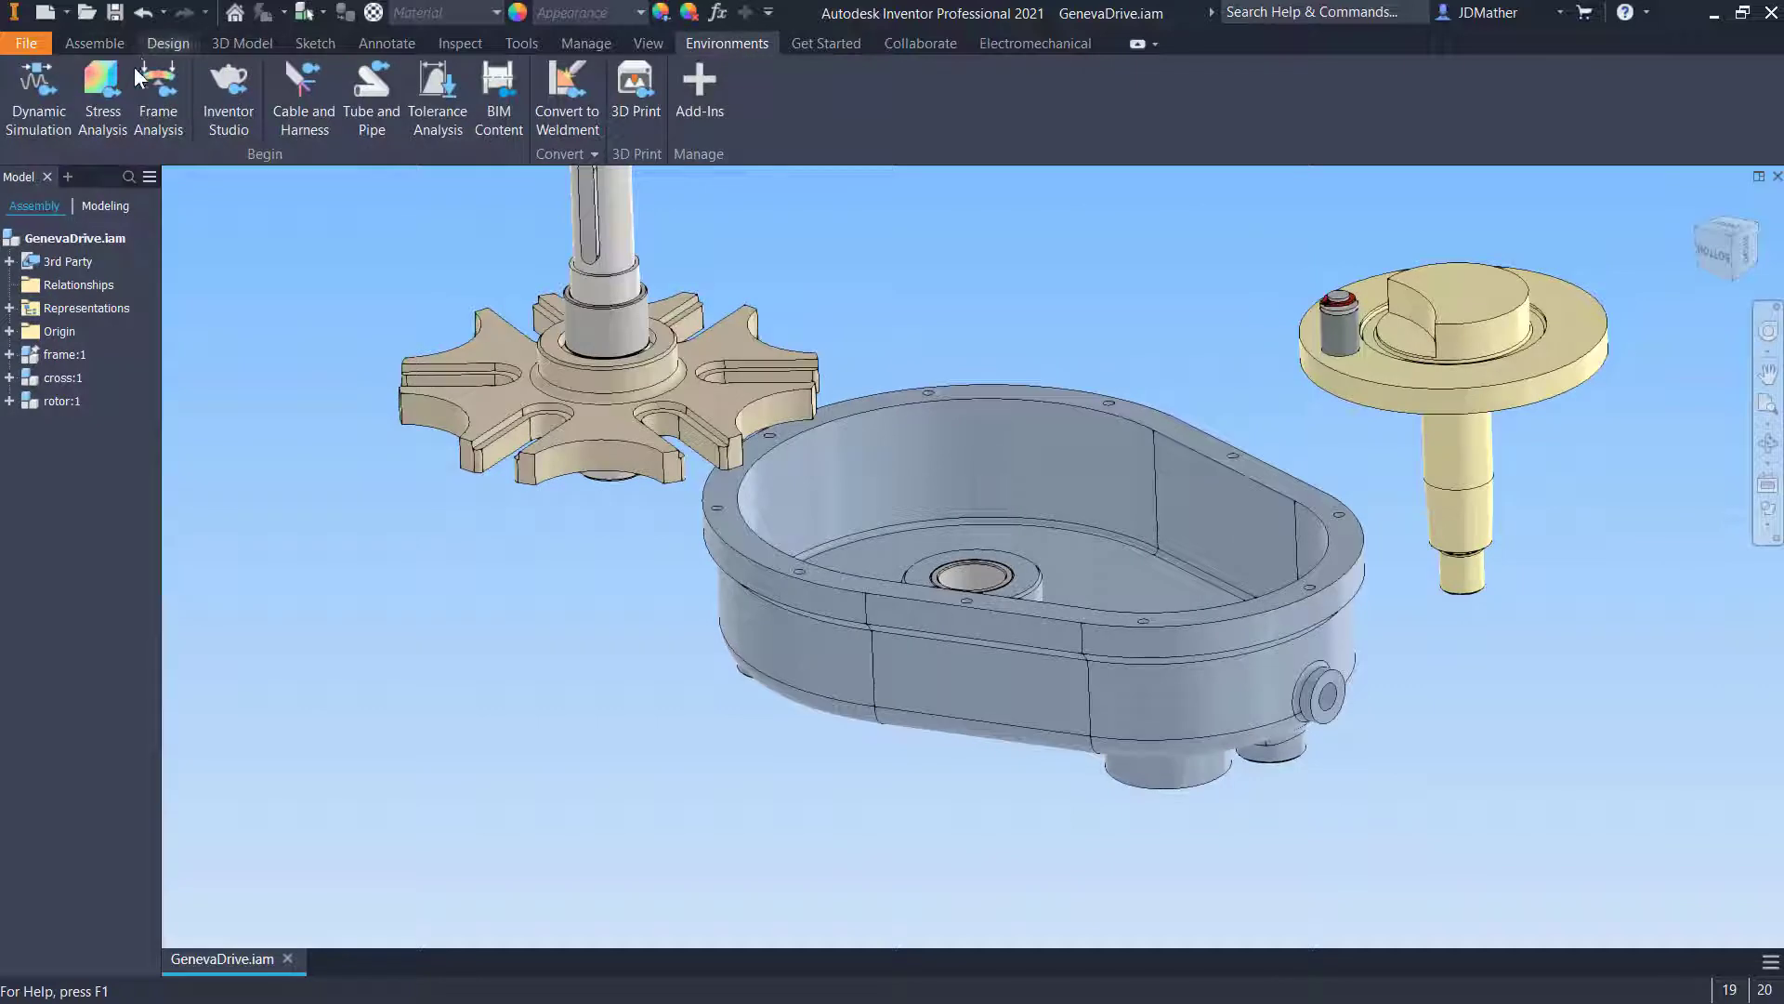
pyautogui.click(39, 93)
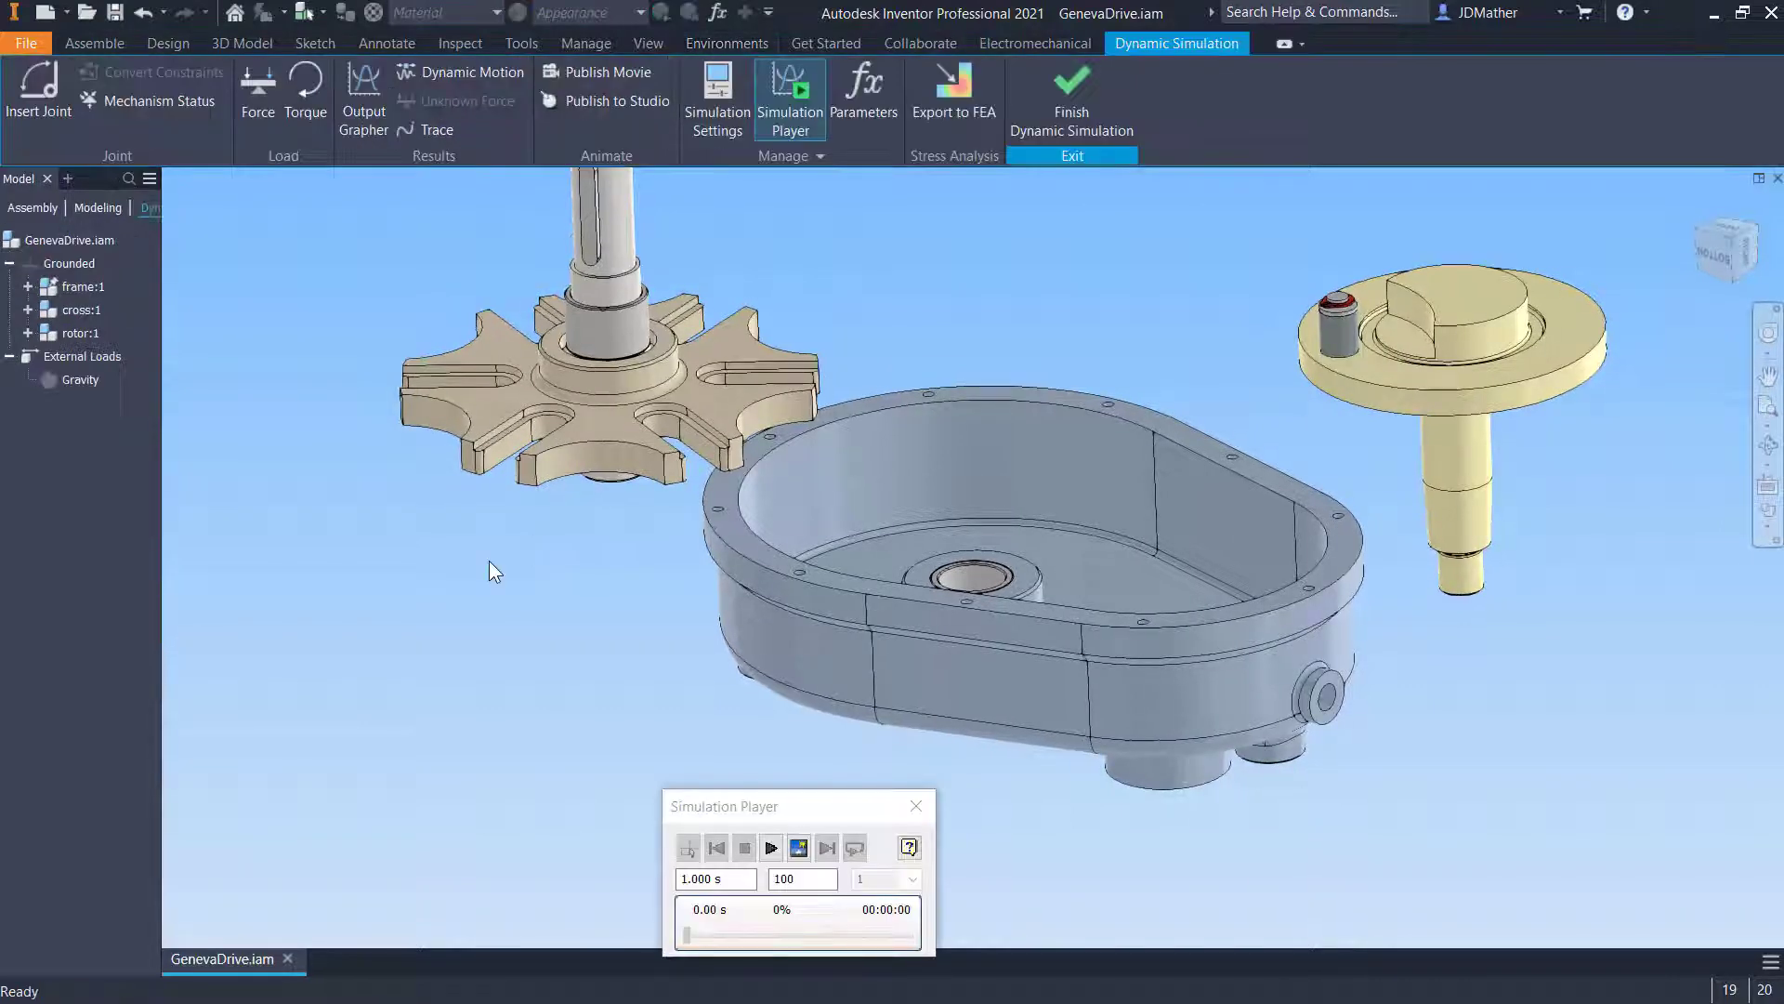
pyautogui.press('c')
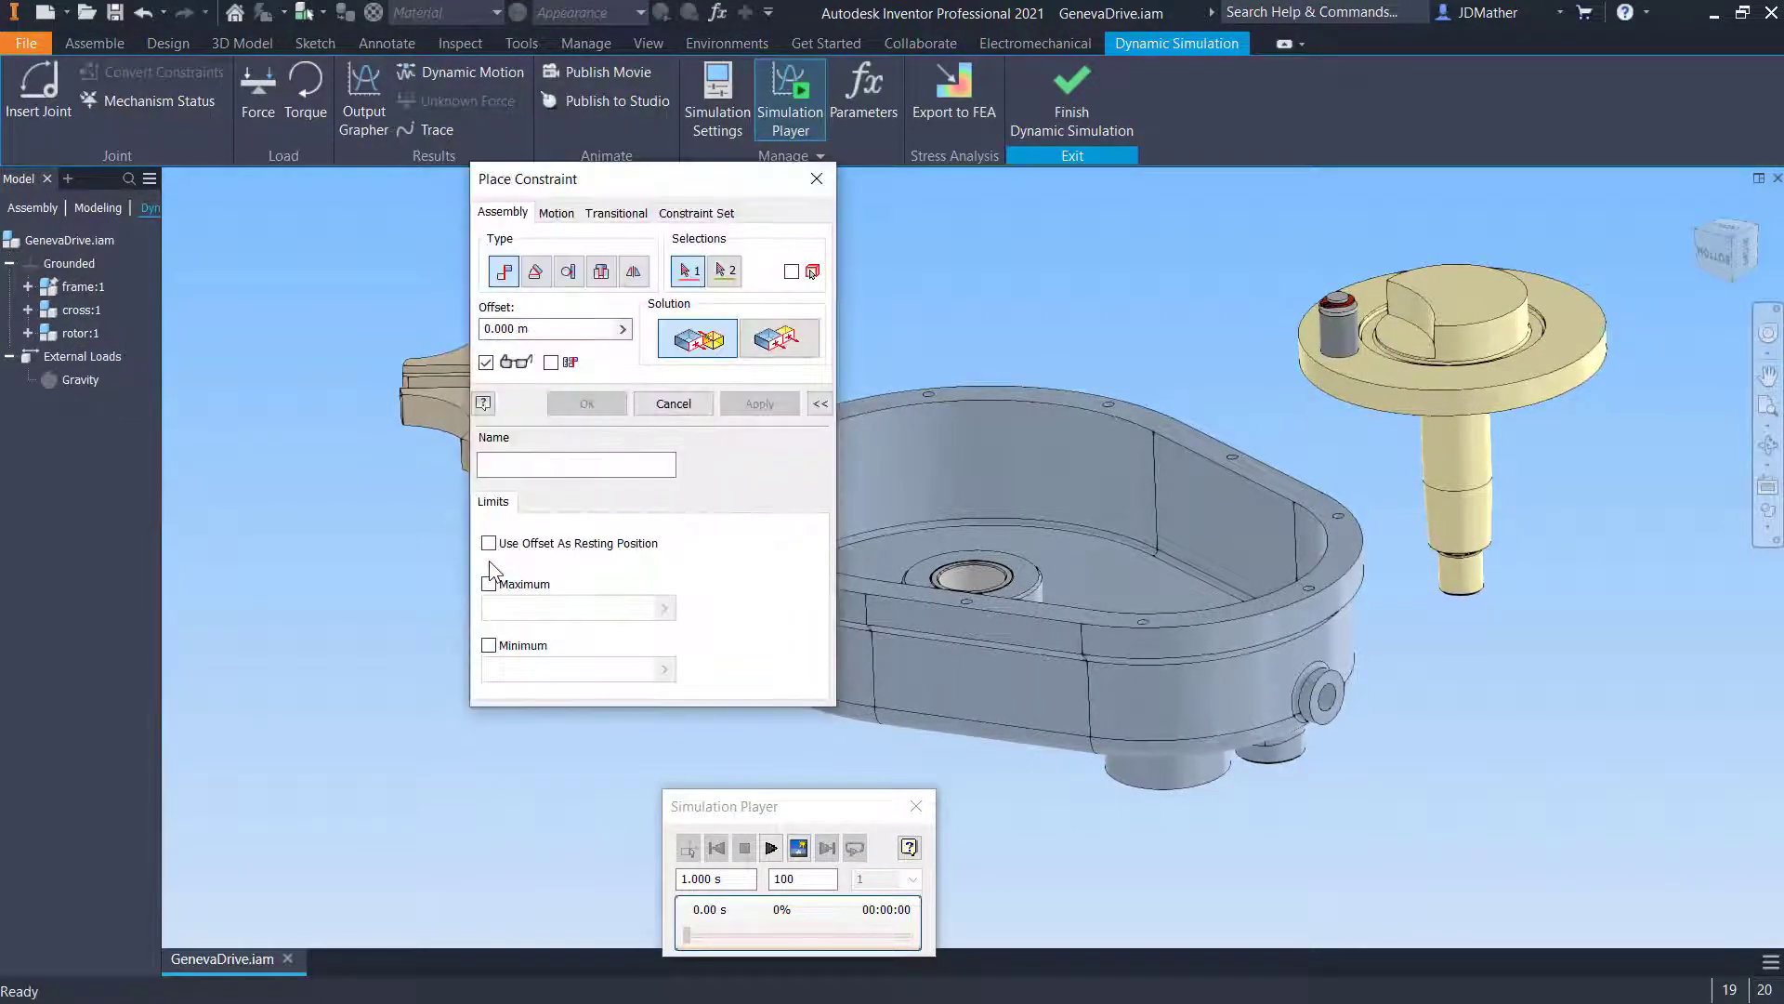
pyautogui.click(600, 271)
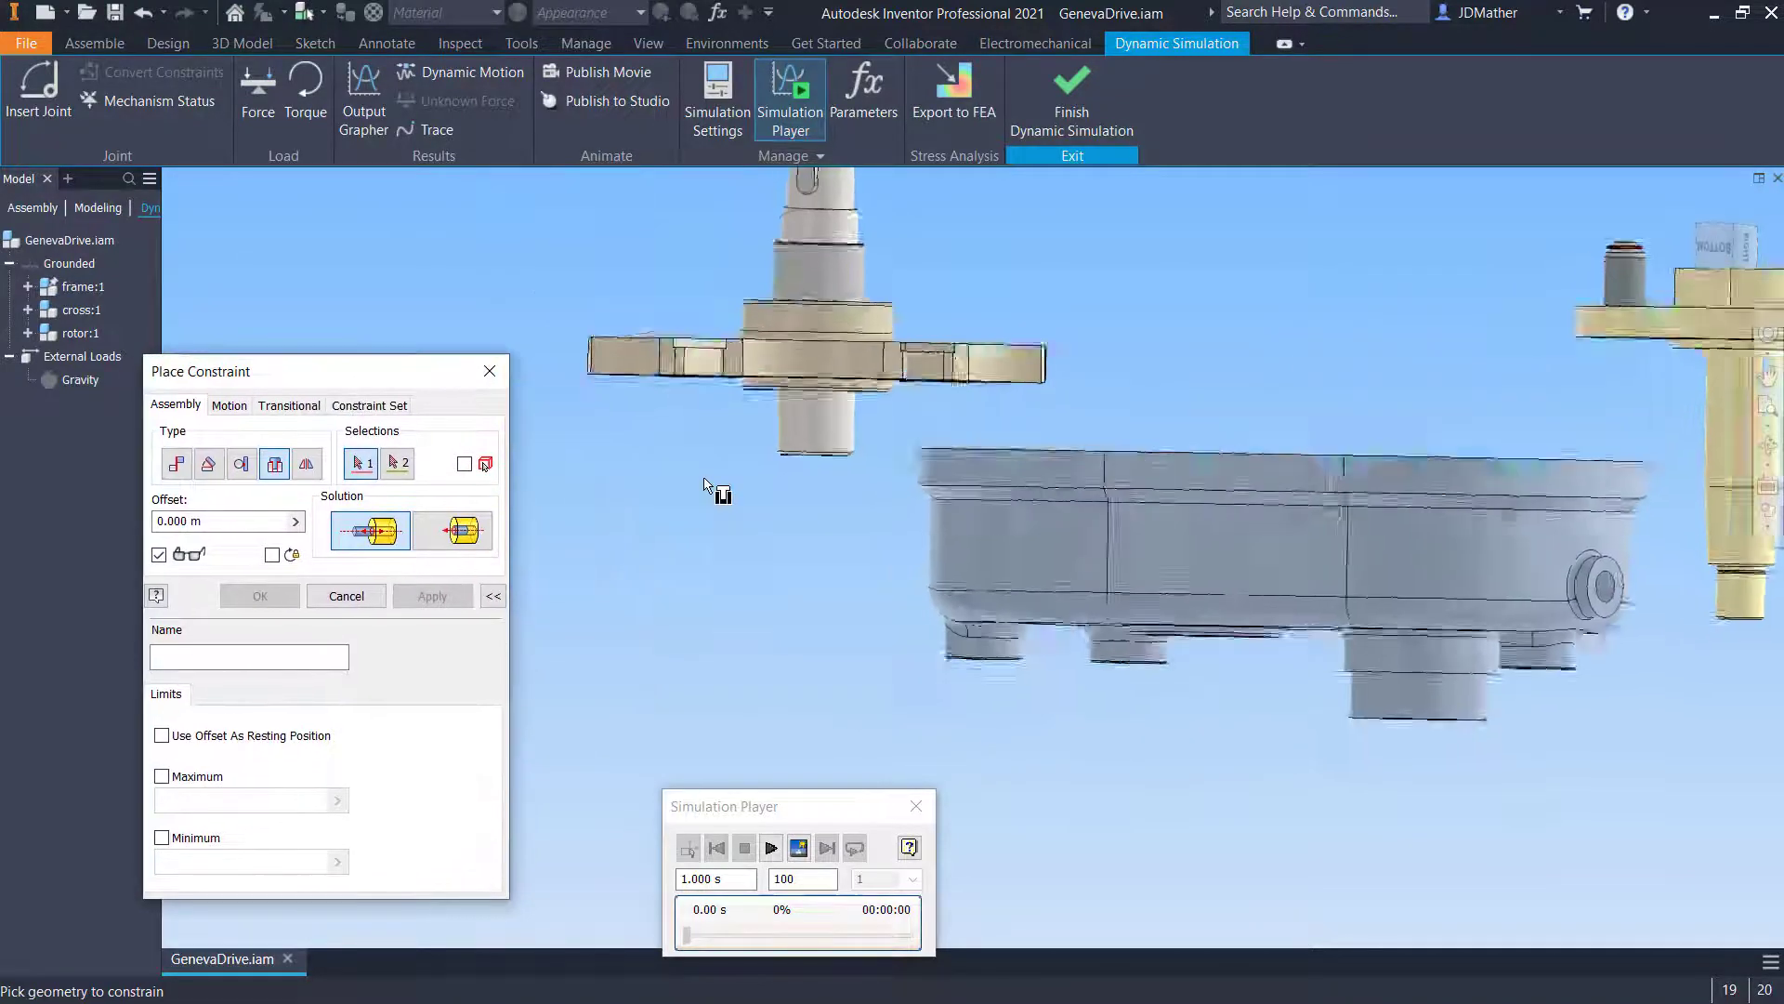
pyautogui.keyDown('shift'); pyautogui.moveTo(704, 485); pyautogui.dragTo(804, 413, button='middle'); pyautogui.keyUp('shift')
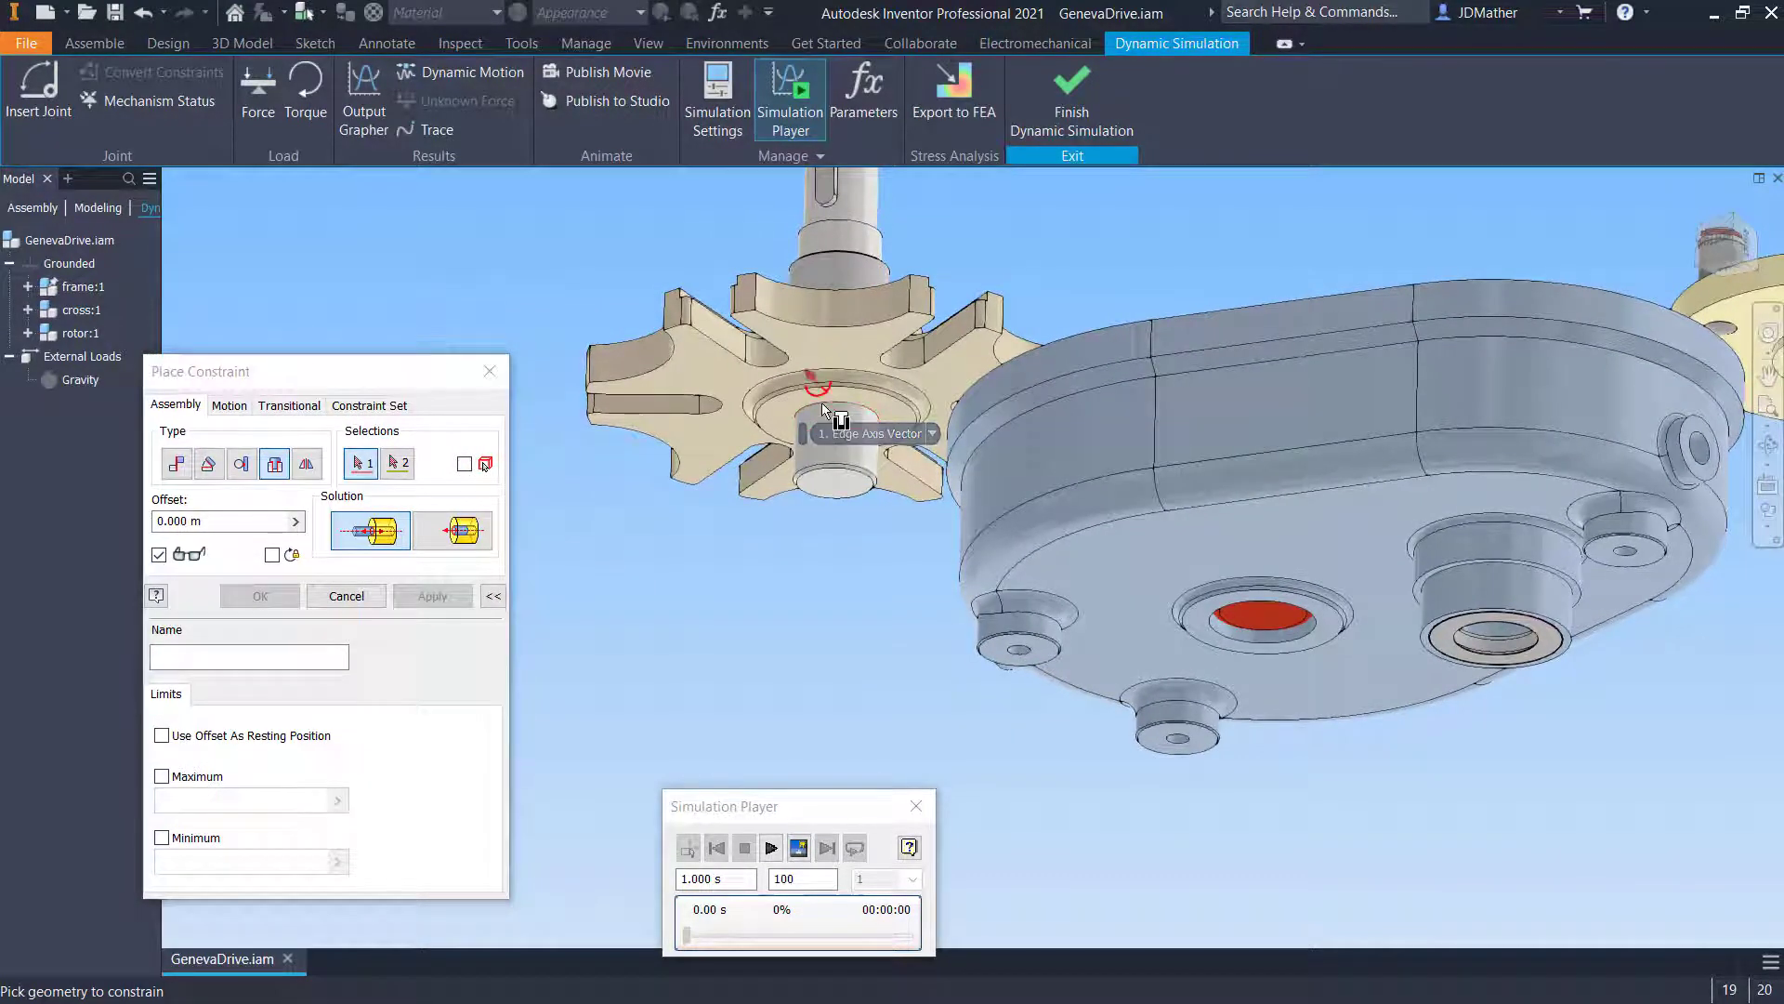
pyautogui.click(822, 403)
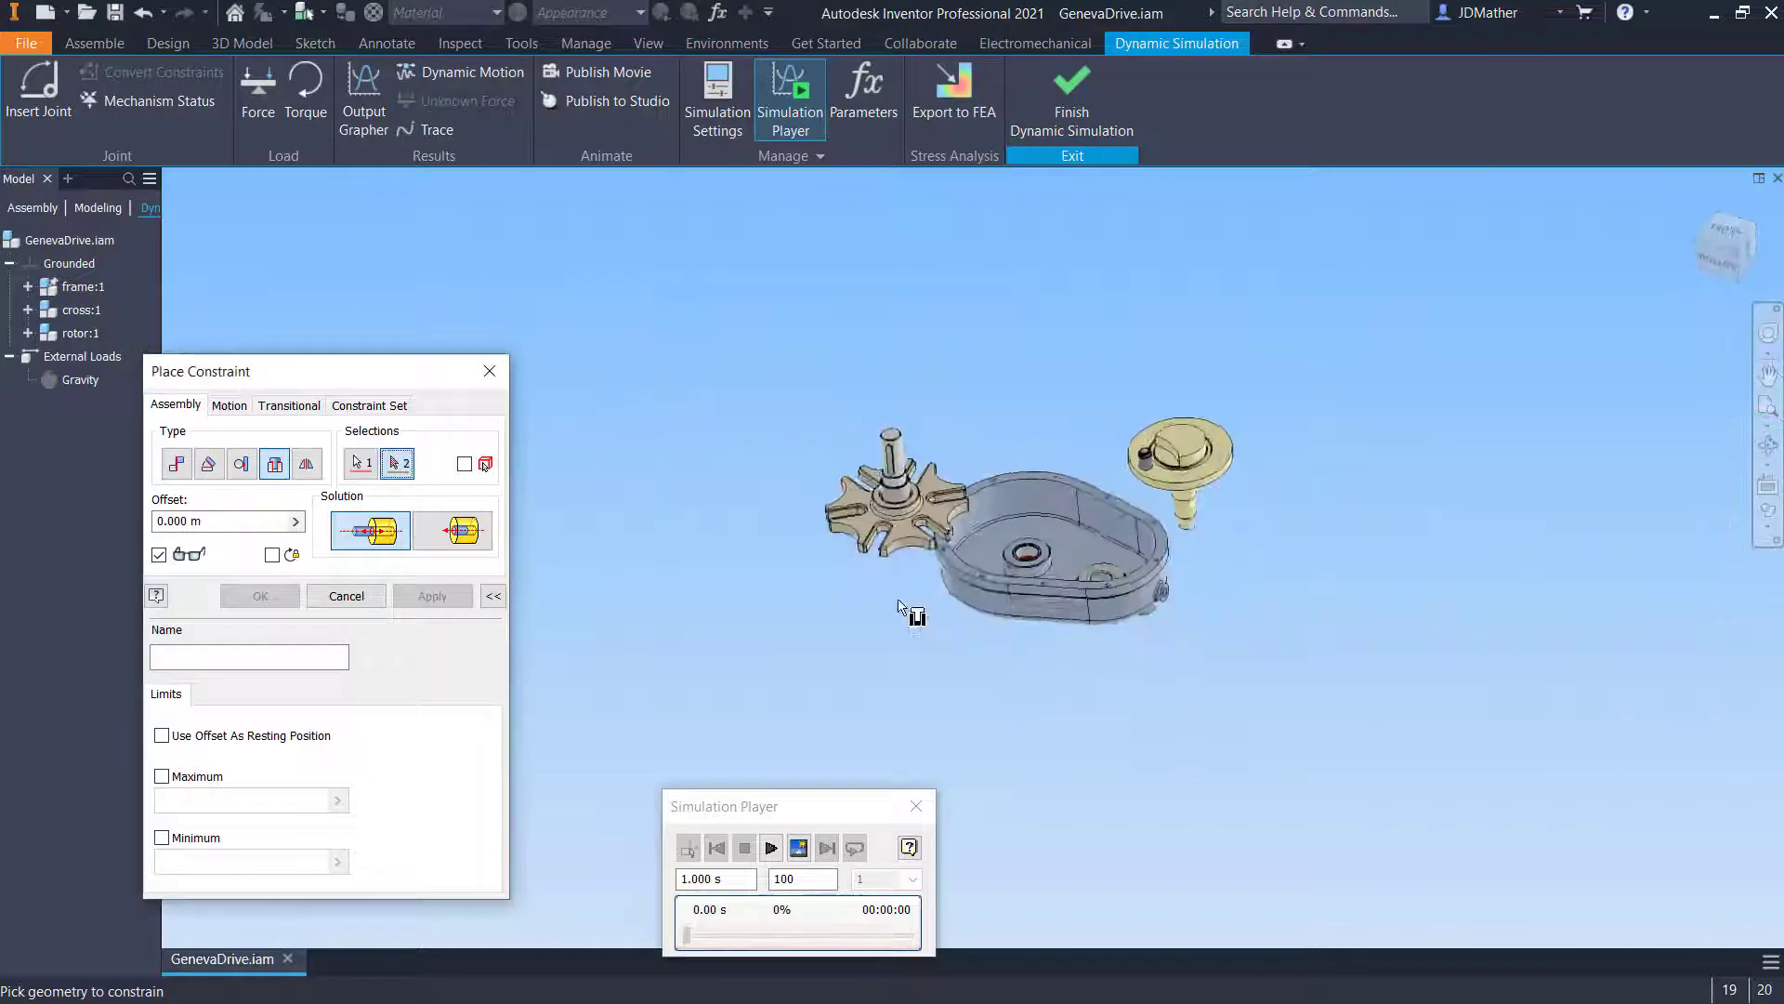
pyautogui.scroll(-5, 1022, 558)
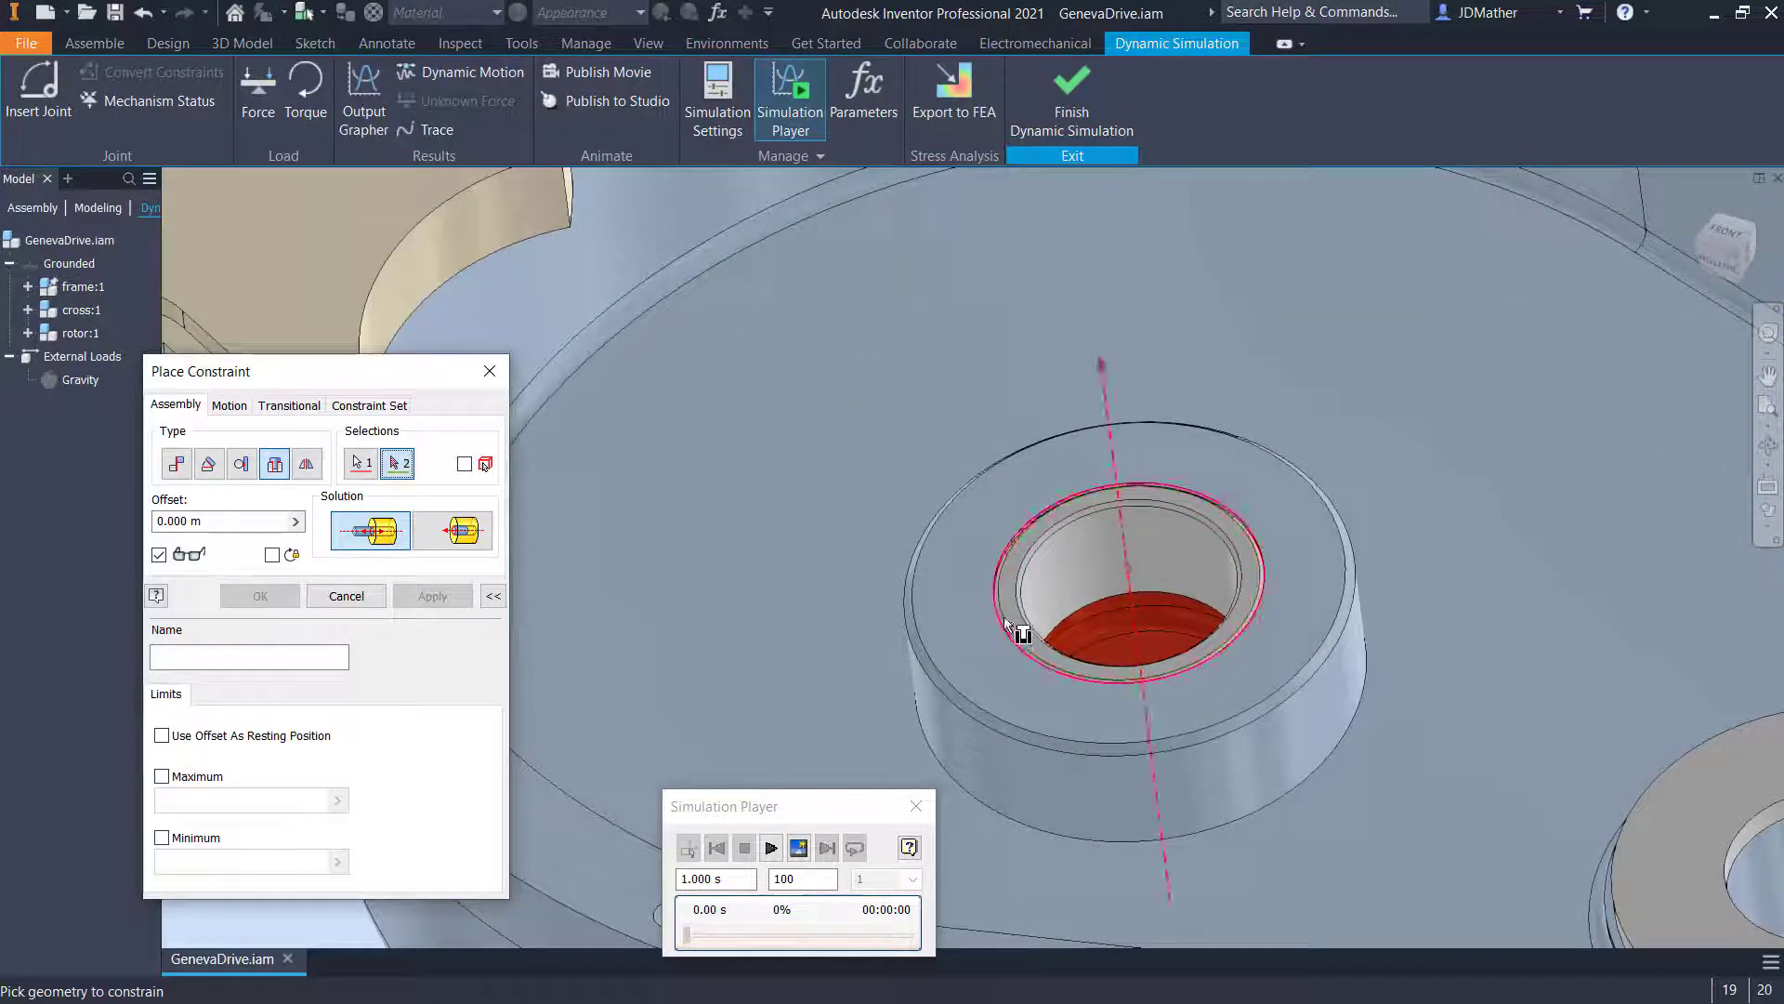
pyautogui.click(1022, 620)
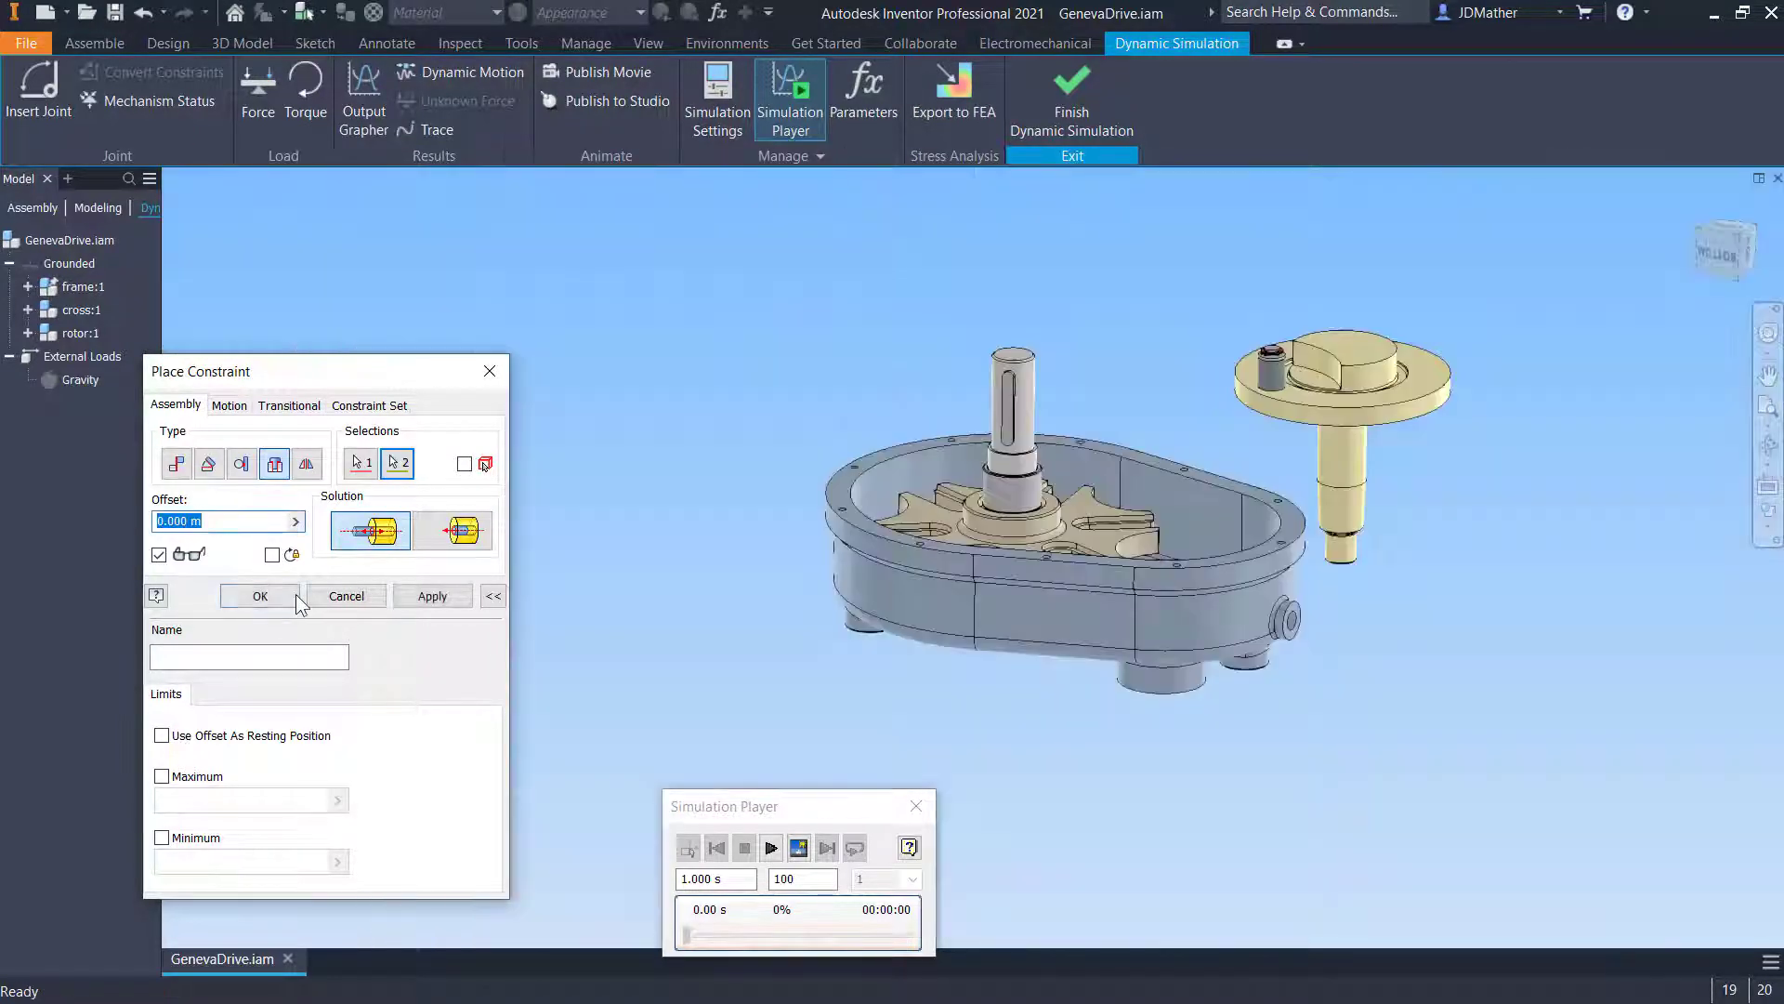
pyautogui.click(261, 596)
# - Expand the standard joints and test the cross's new rotation in the model
pyautogui.click(11, 311)
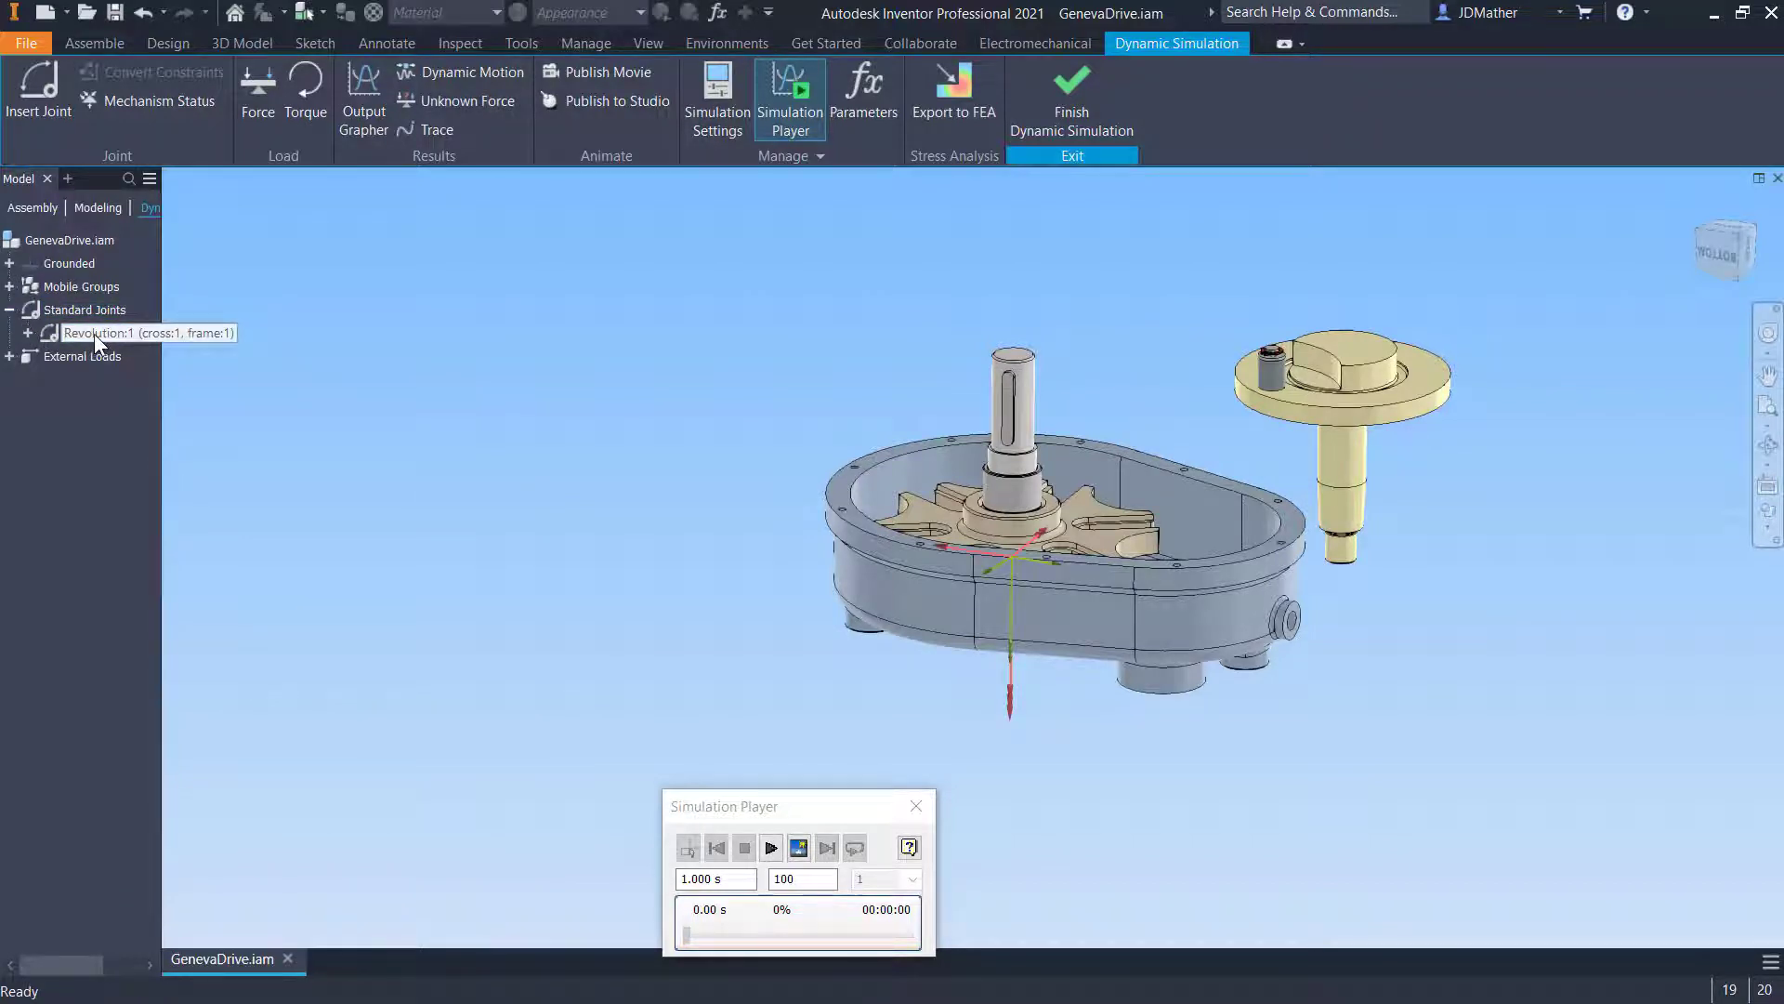
pyautogui.keyDown('shift'); pyautogui.moveTo(316, 396); pyautogui.dragTo(700, 475, button='middle'); pyautogui.keyUp('shift')
pyautogui.scroll(-4, 855, 488)
pyautogui.moveTo(867, 467); pyautogui.dragTo(811, 507)
pyautogui.press('Escape')
pyautogui.press('F6')
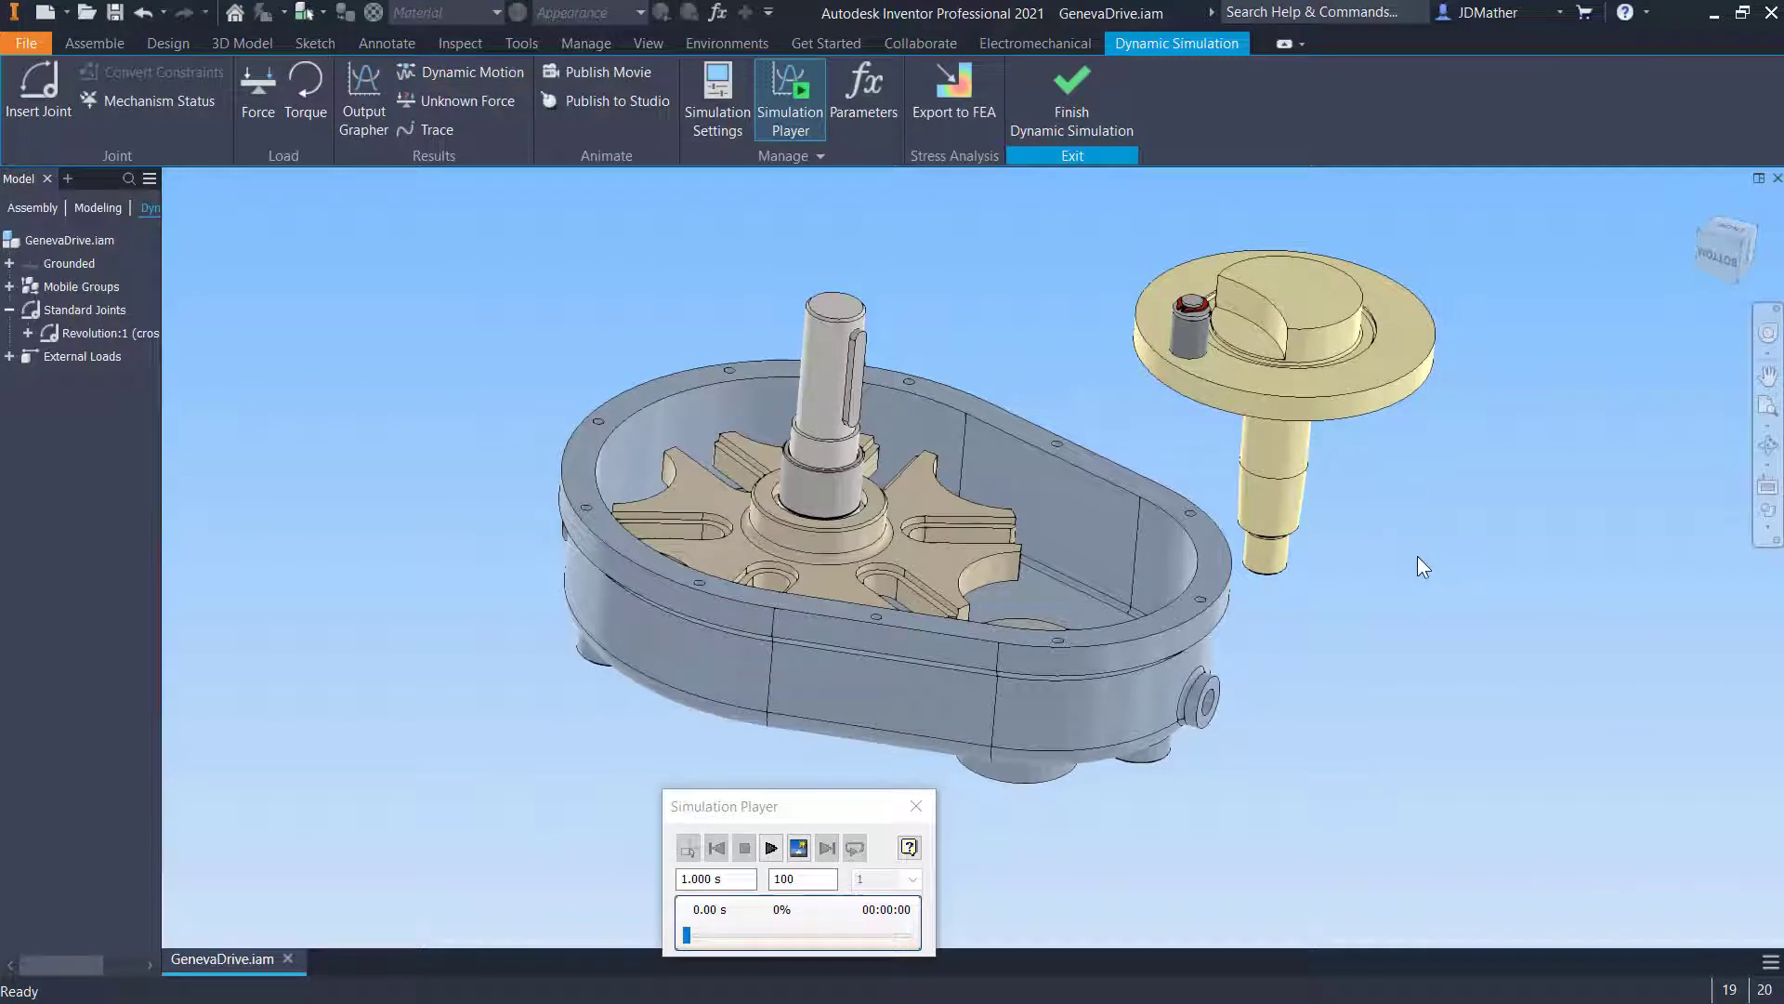
# - Place an Insert constraint between the frame's second bore edge and the rotor shaft's edge
pyautogui.press('c')
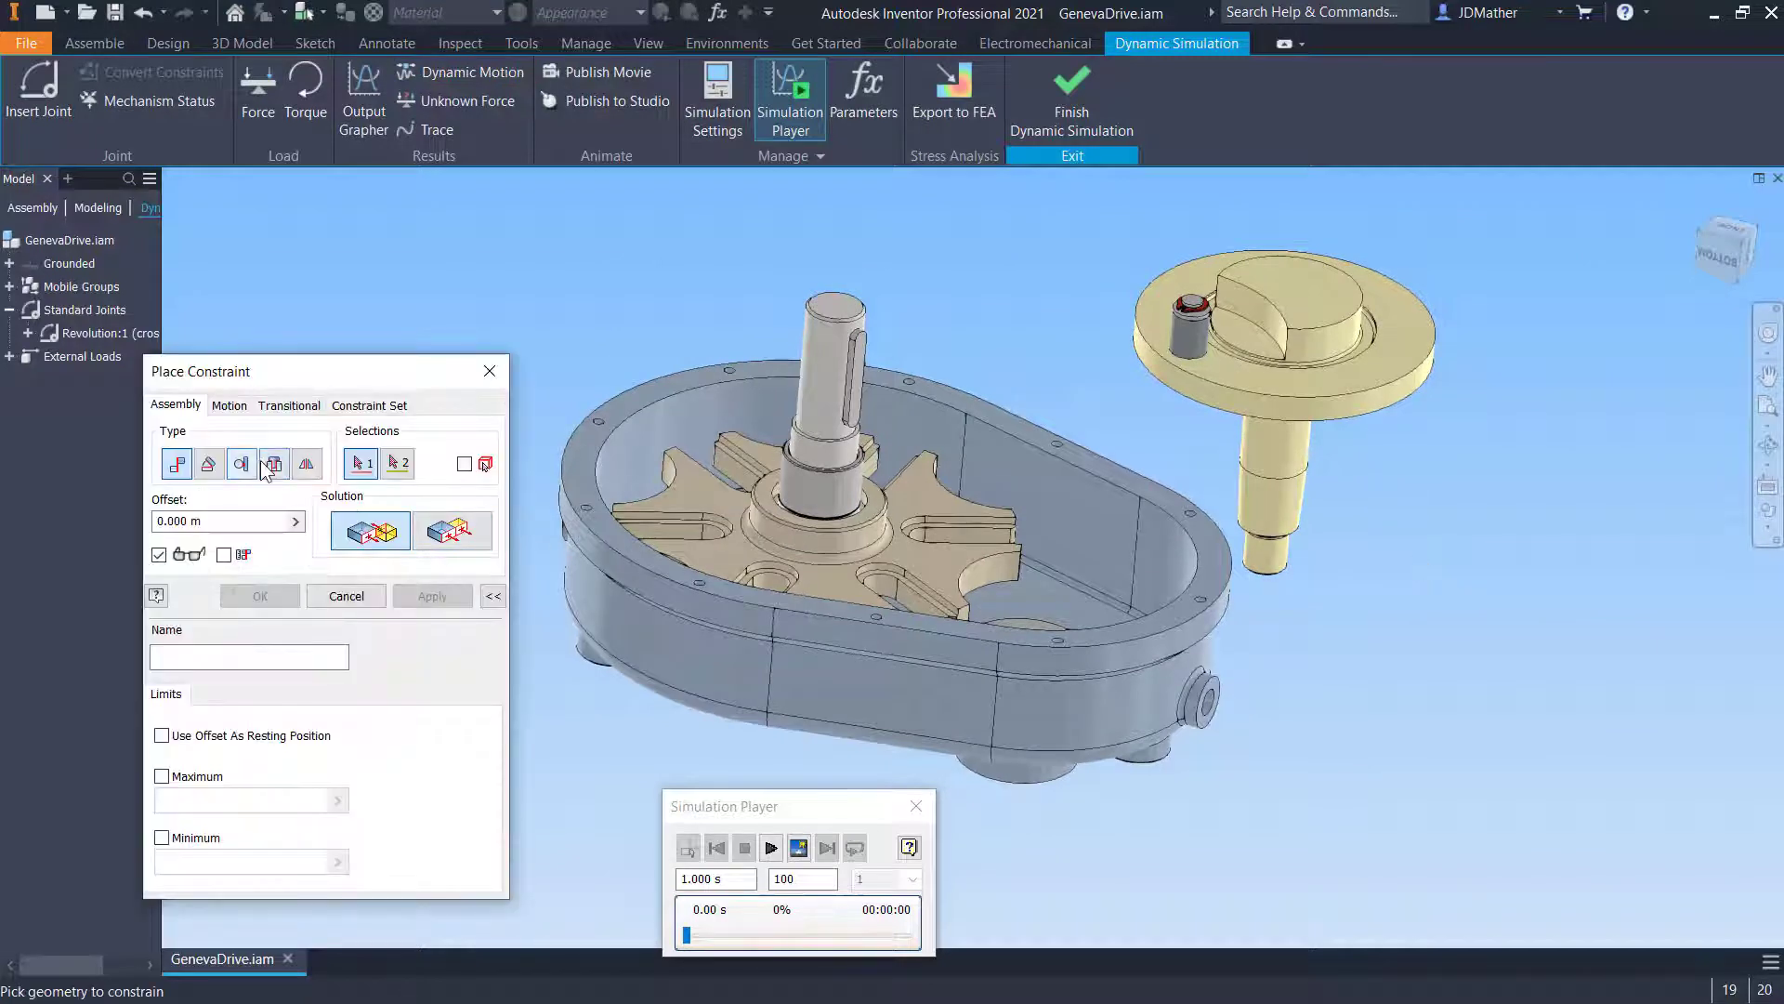
pyautogui.click(273, 465)
pyautogui.scroll(-6, 1170, 599)
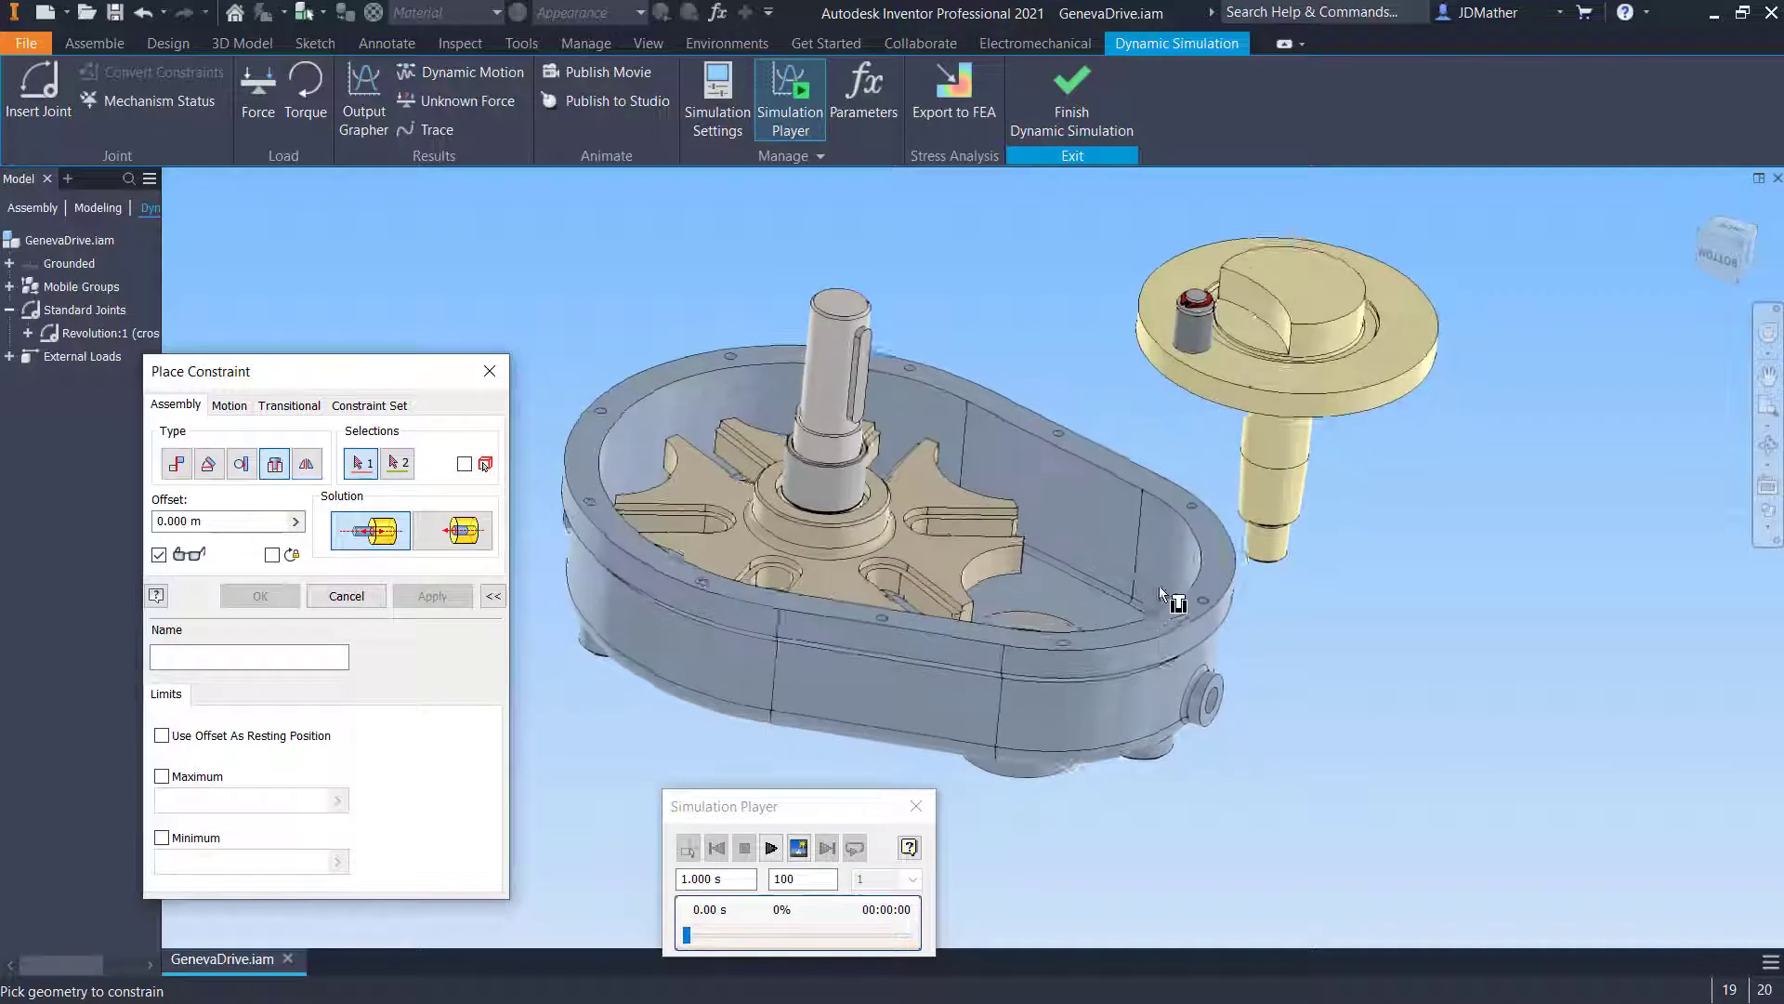
pyautogui.click(1075, 629)
pyautogui.scroll(1, 1139, 607)
pyautogui.scroll(4, 1139, 614)
pyautogui.scroll(-5, 1180, 557)
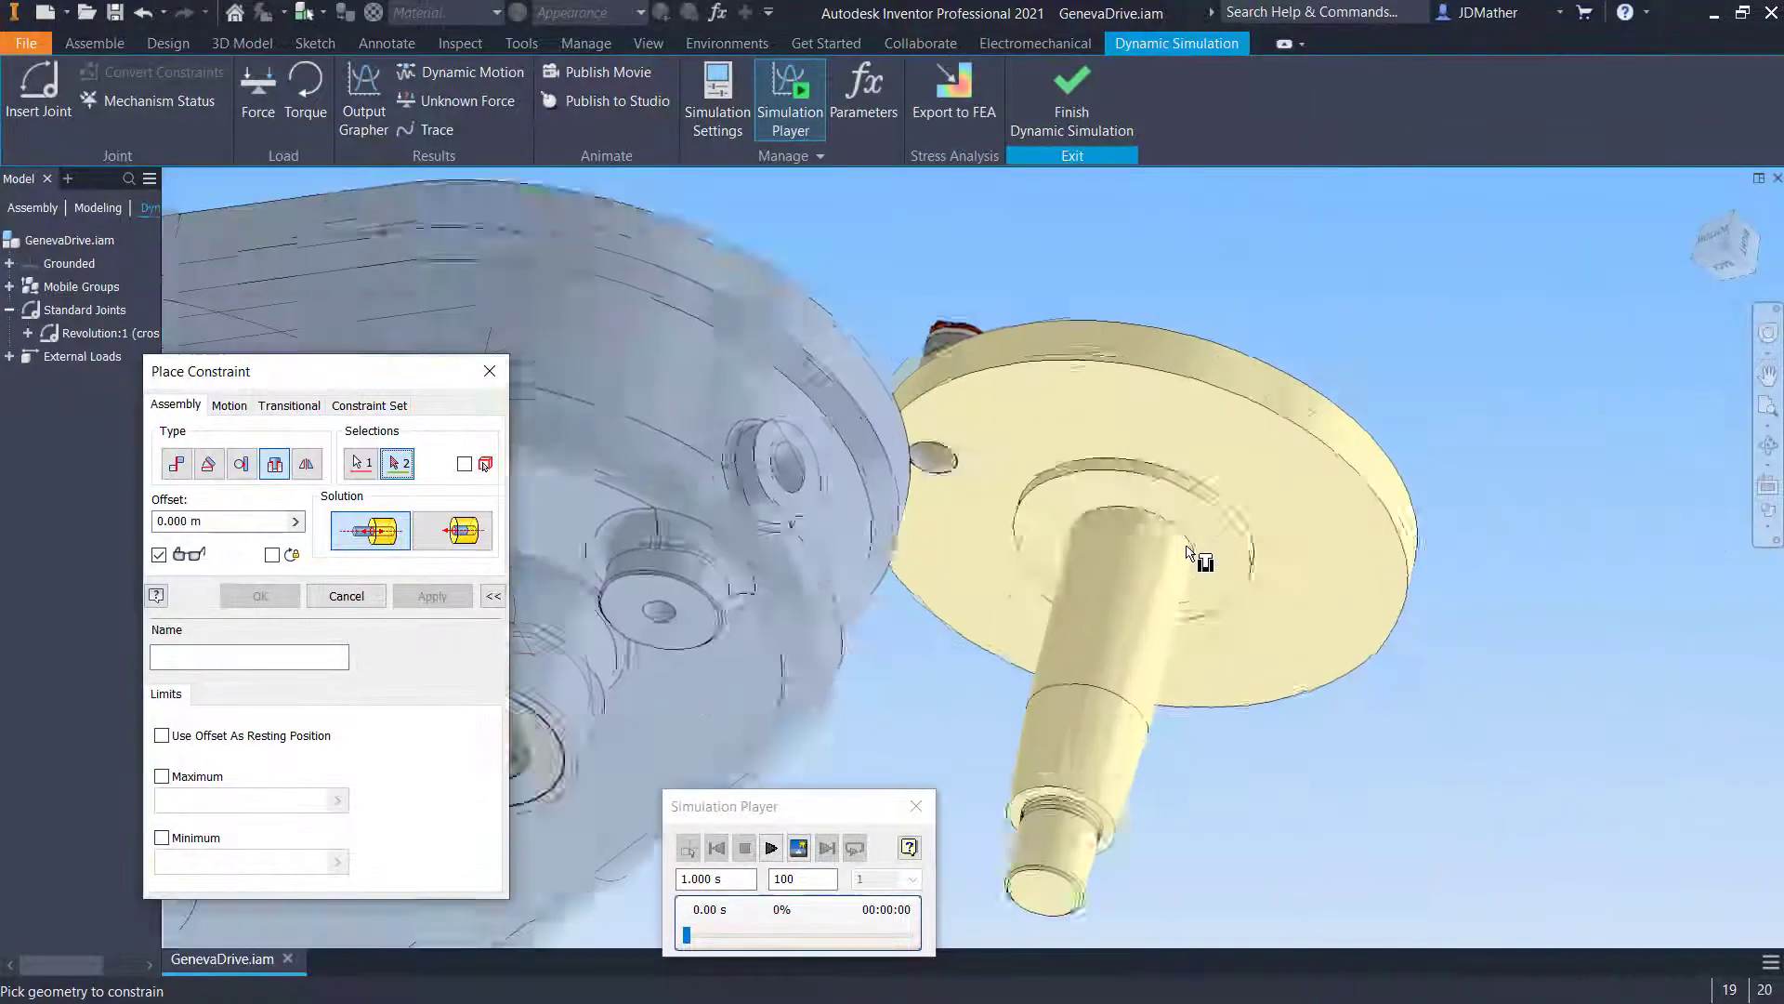
pyautogui.click(1153, 519)
pyautogui.press('F6')
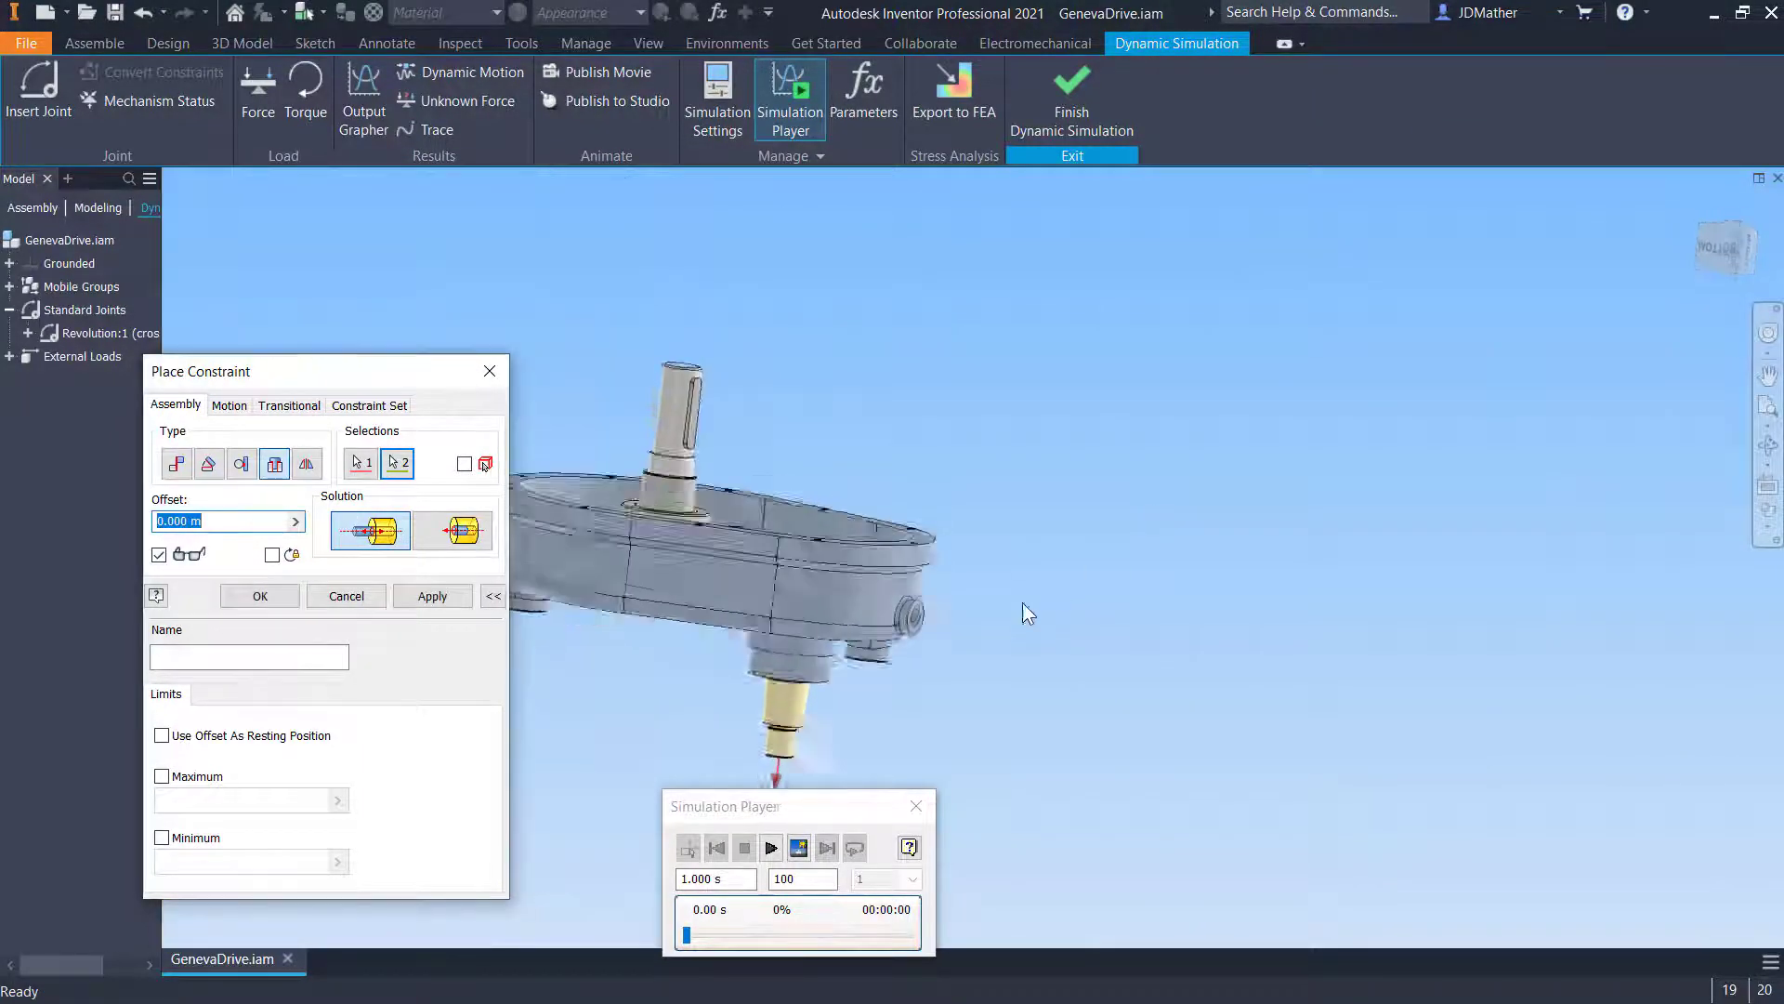
pyautogui.click(260, 596)
# - Leave the Dynamic Simulation environment and return to the assembly
pyautogui.moveTo(1169, 595); pyautogui.dragTo(1322, 715)
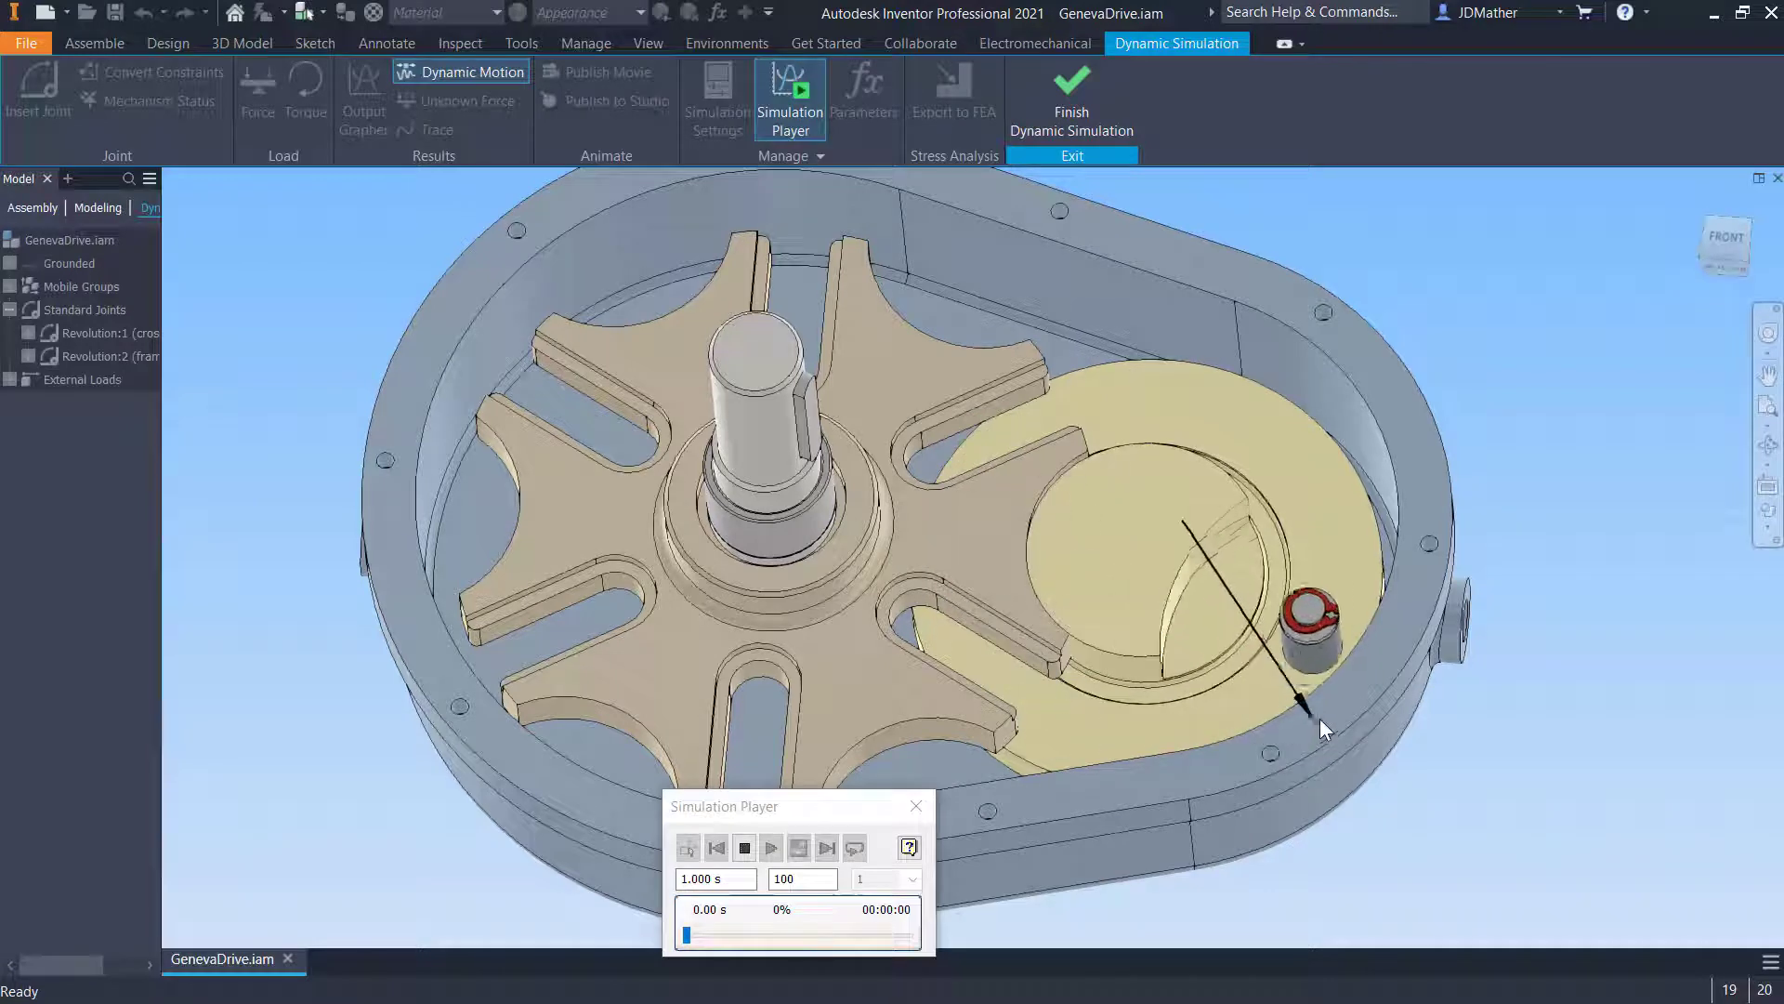
pyautogui.press('Escape')
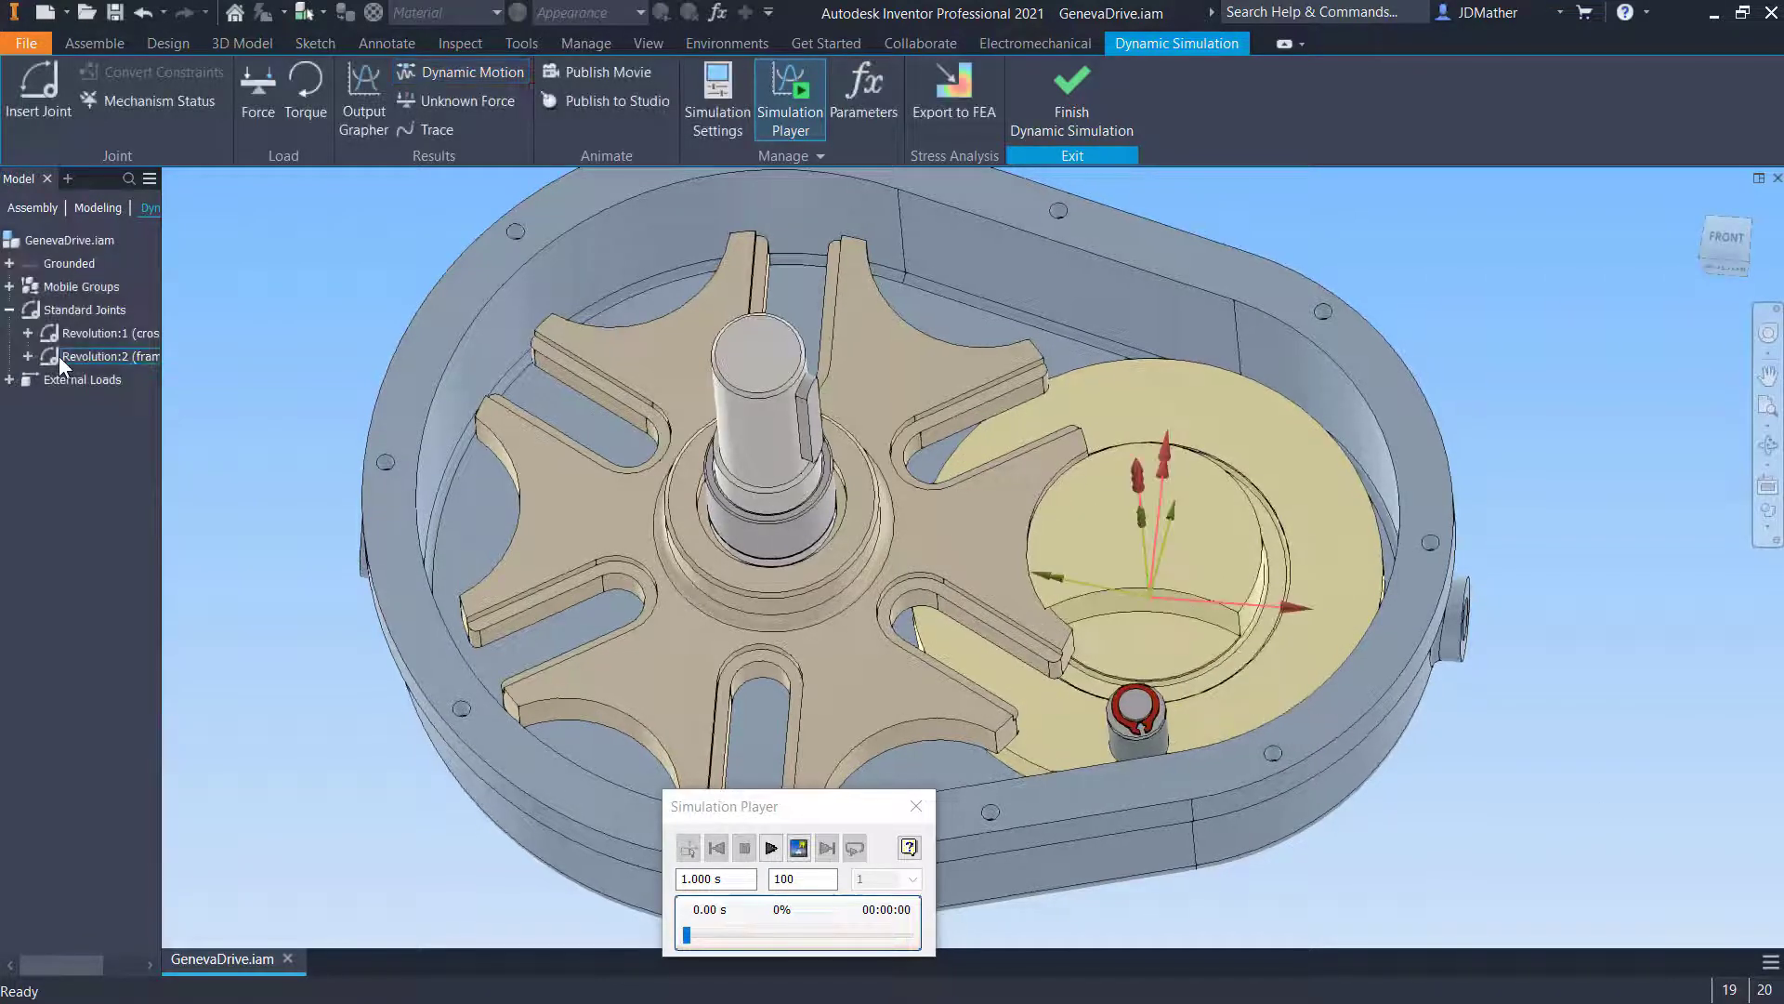
pyautogui.click(1072, 103)
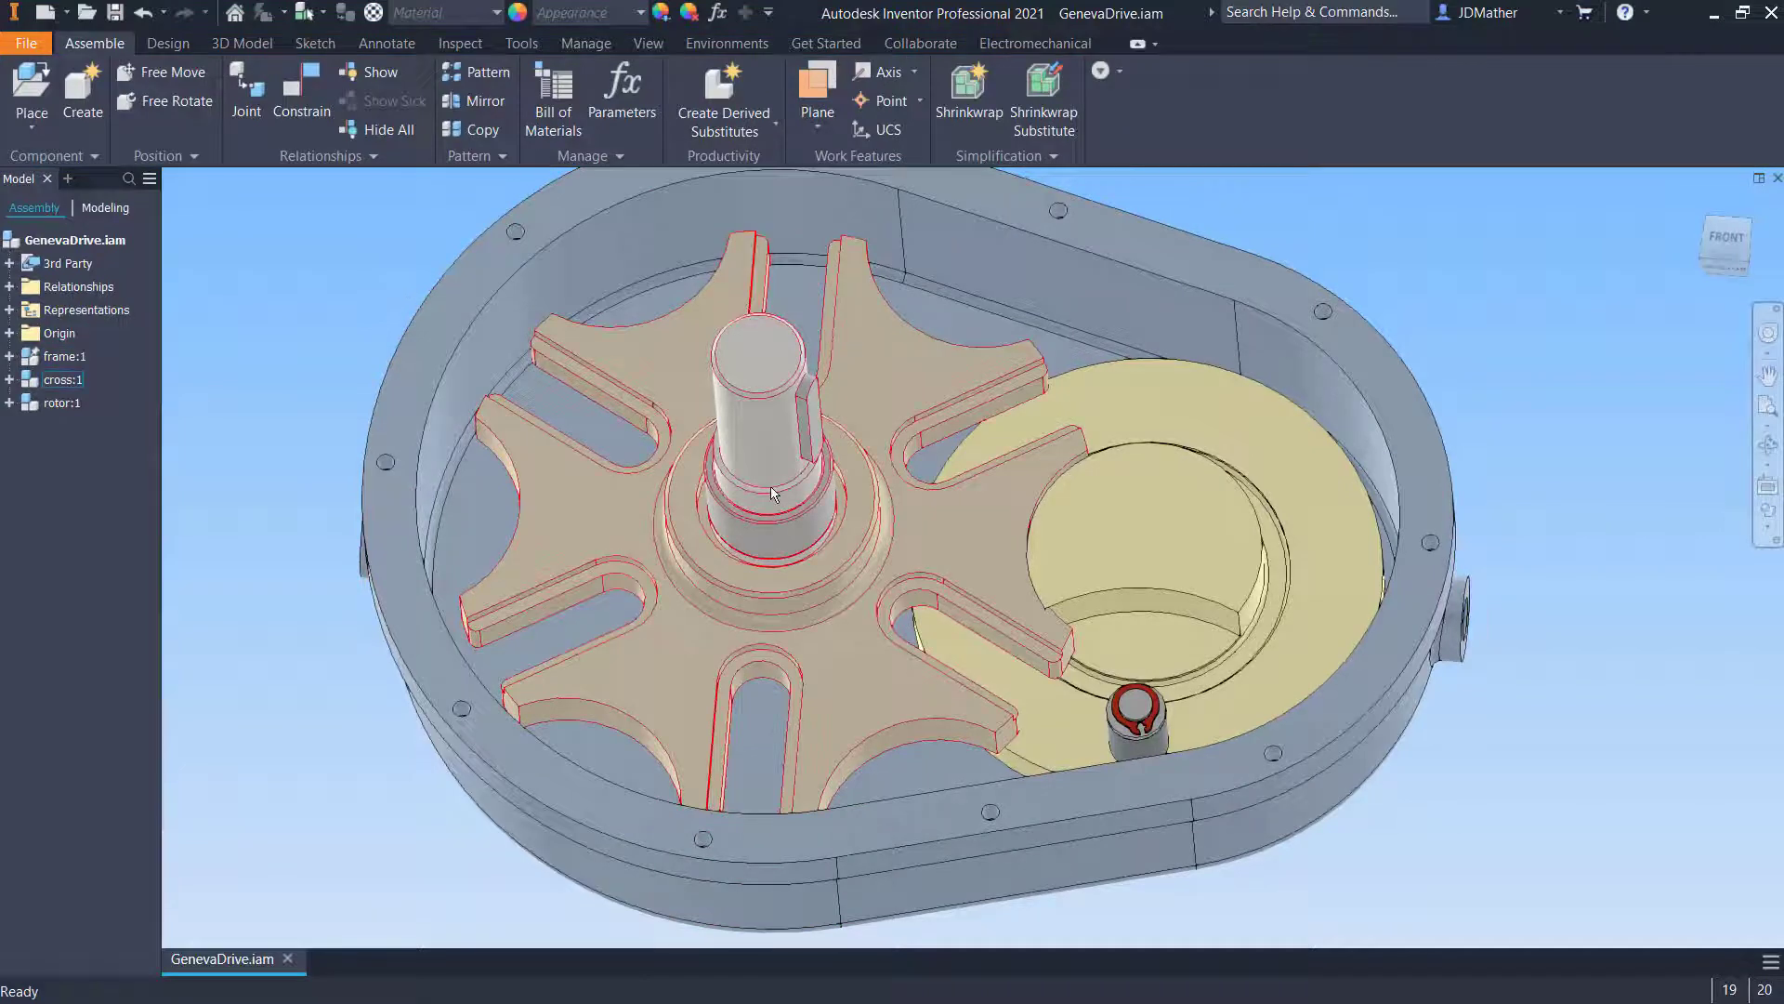
# - Spin the cross in the Front view and expand the Origin folders of the frame and cross
pyautogui.keyDown('shift'); pyautogui.moveTo(817, 517); pyautogui.dragTo(1357, 502, button='middle'); pyautogui.keyUp('shift')
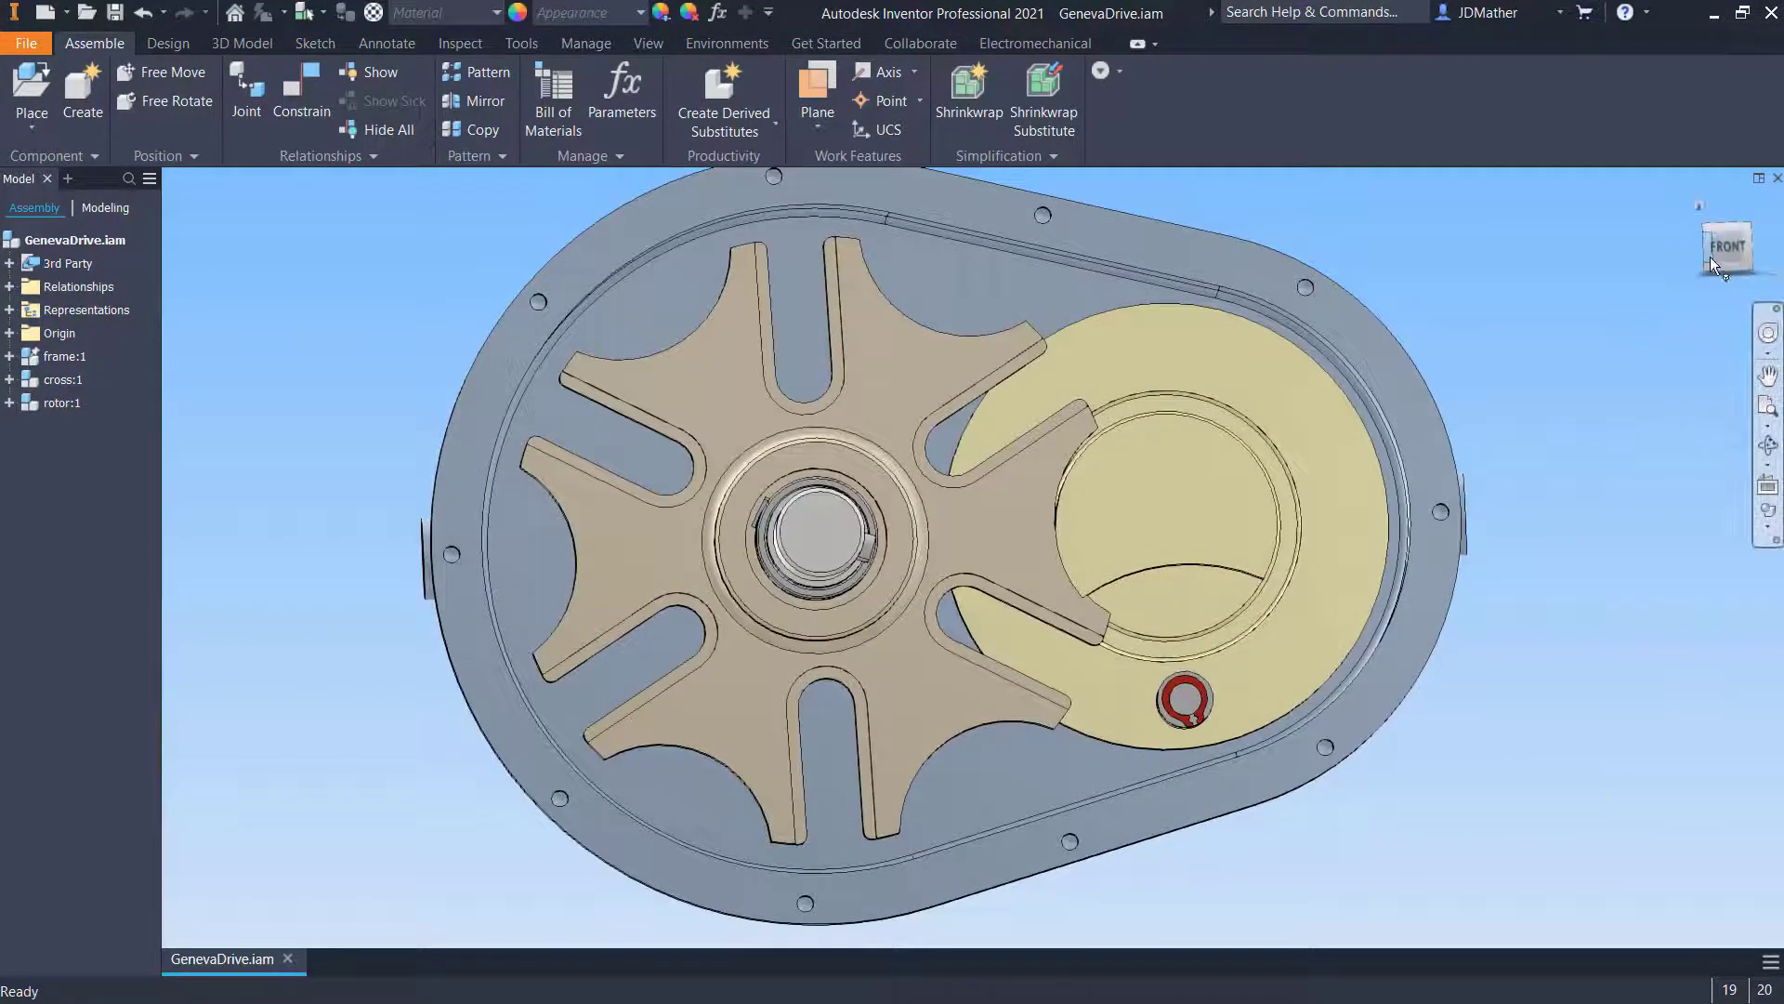
pyautogui.click(1712, 257)
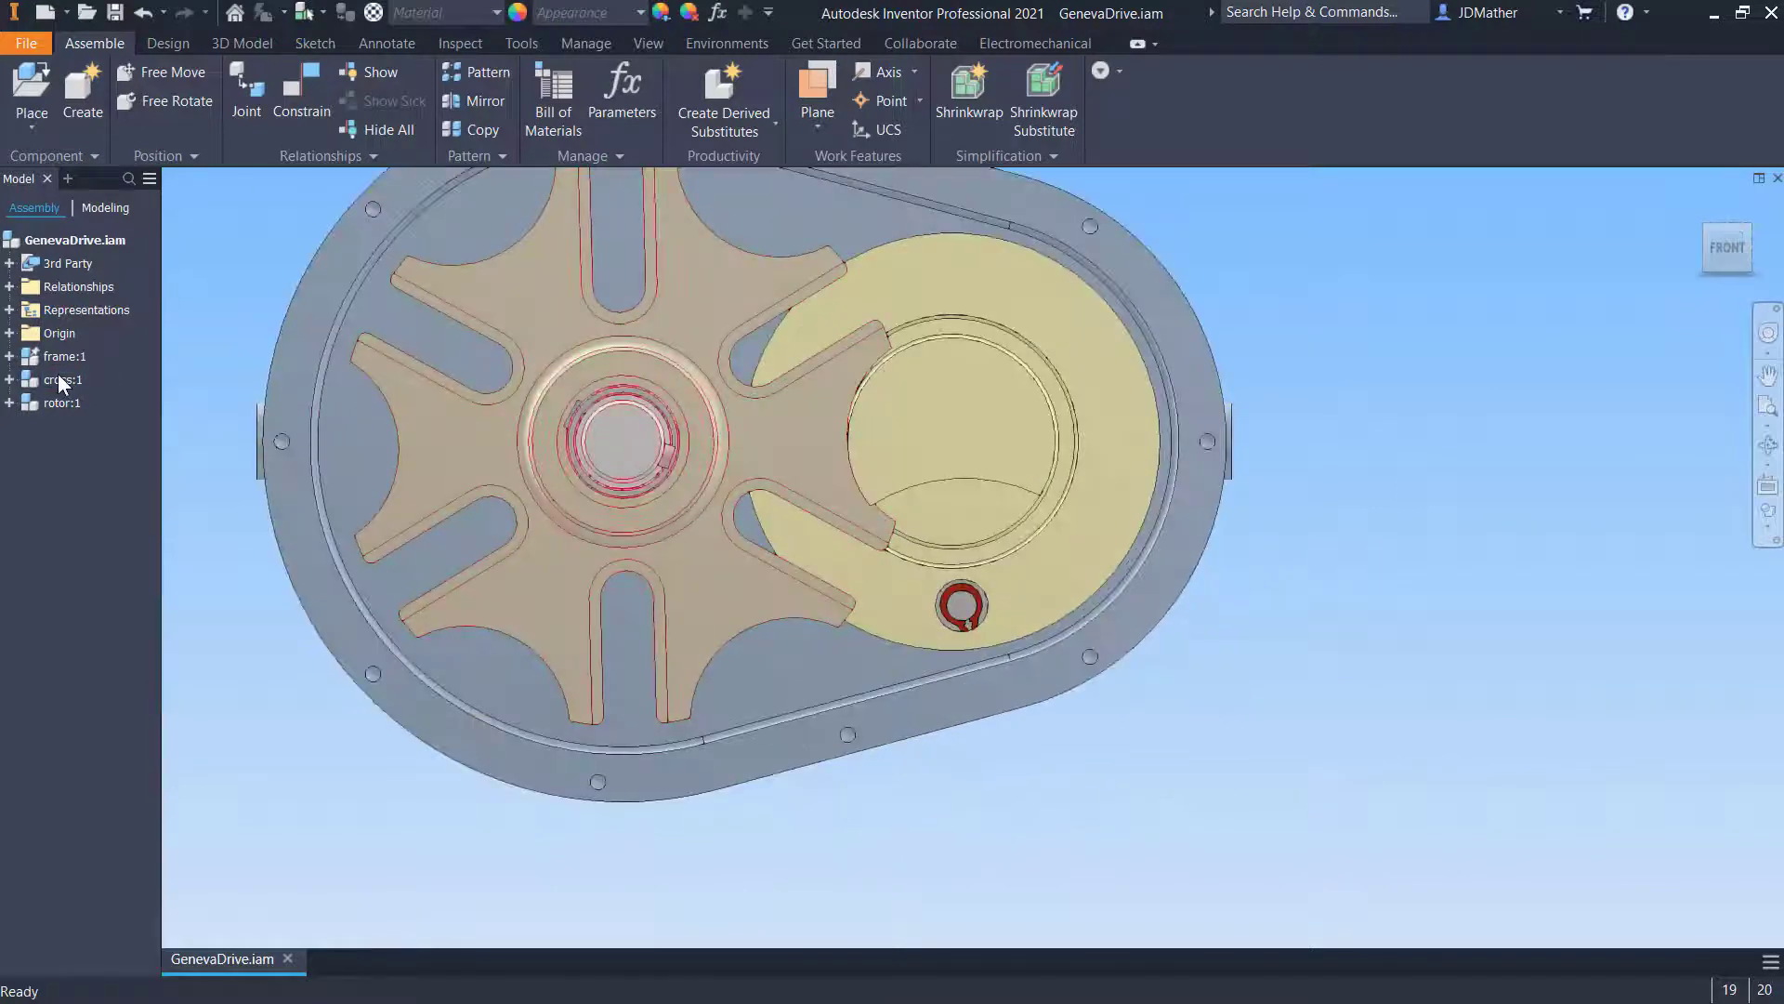
pyautogui.click(9, 357)
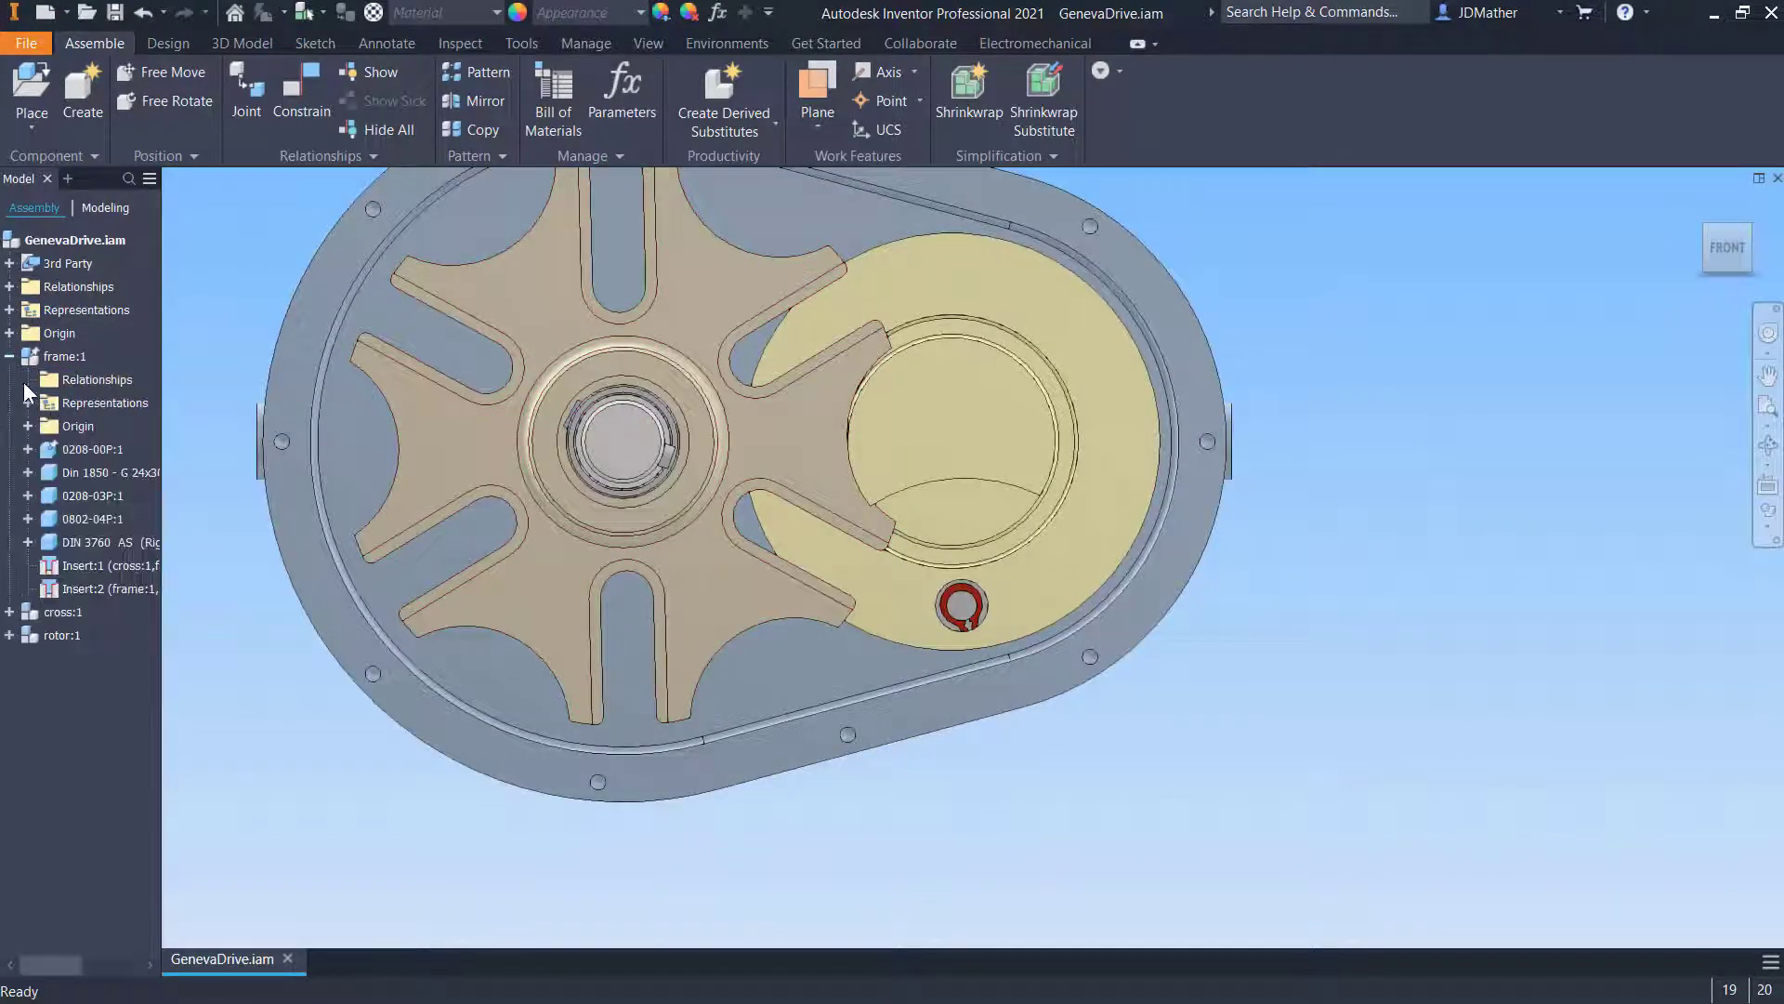
pyautogui.click(10, 611)
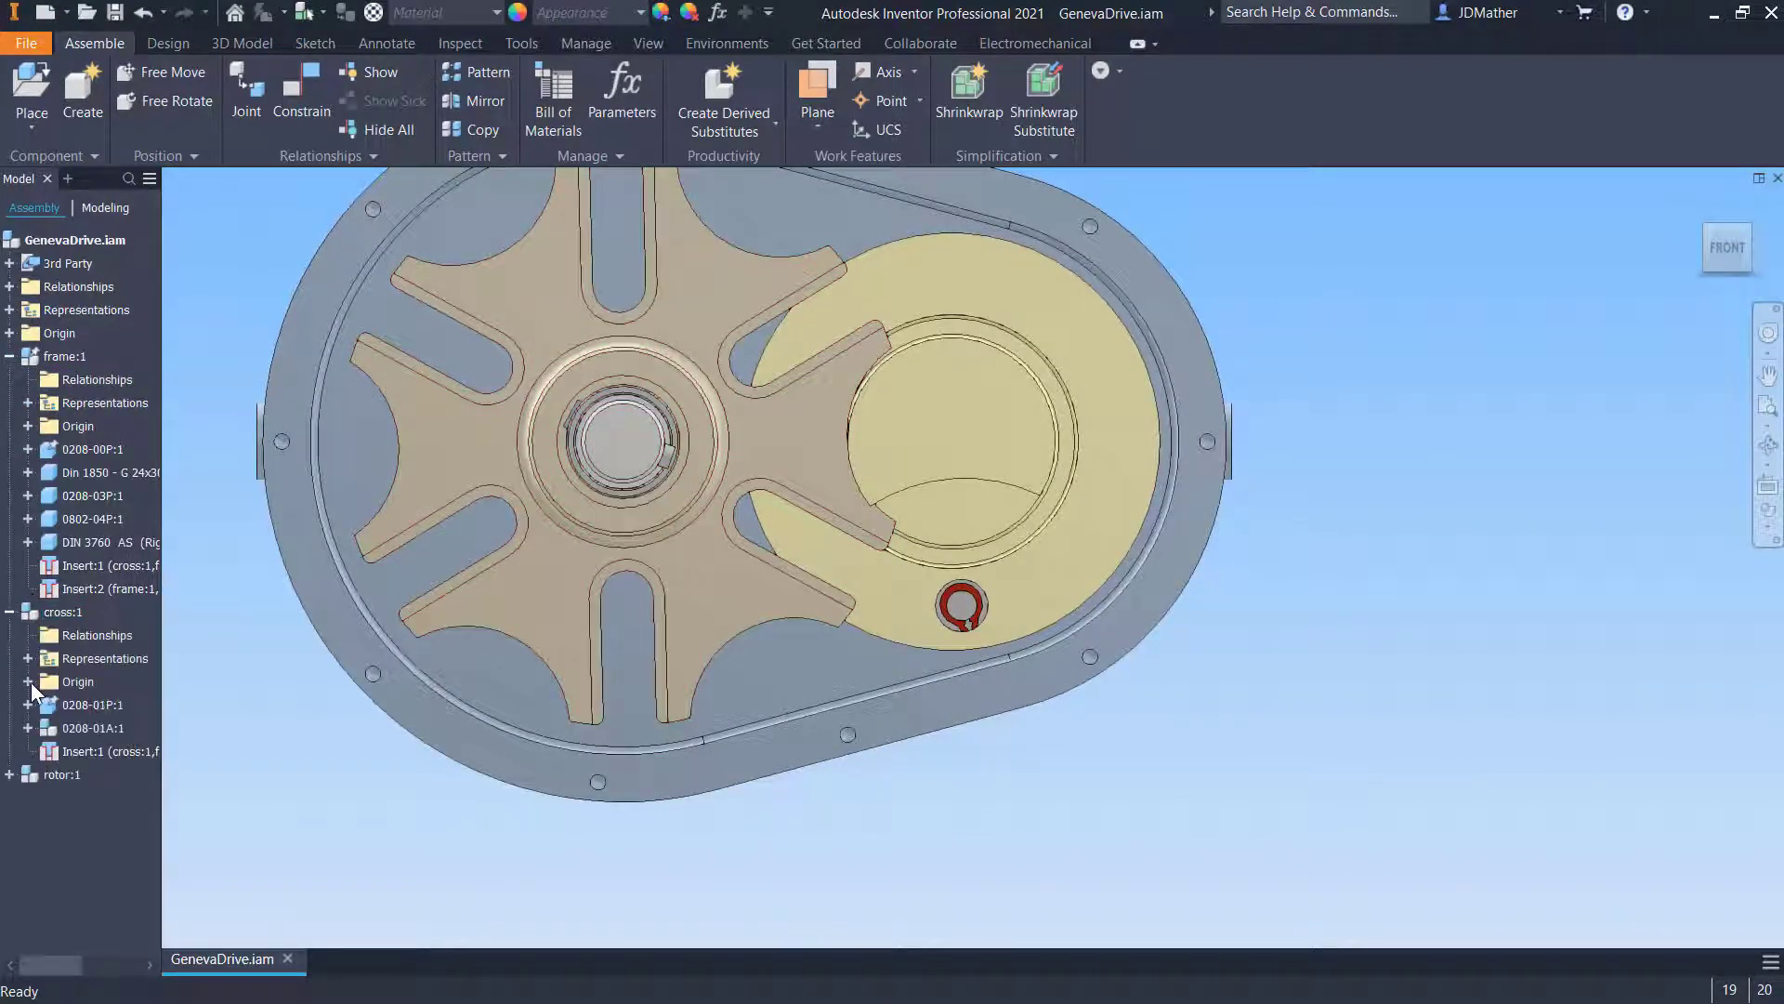
pyautogui.click(28, 681)
pyautogui.click(28, 425)
pyautogui.scroll(4, 916, 773)
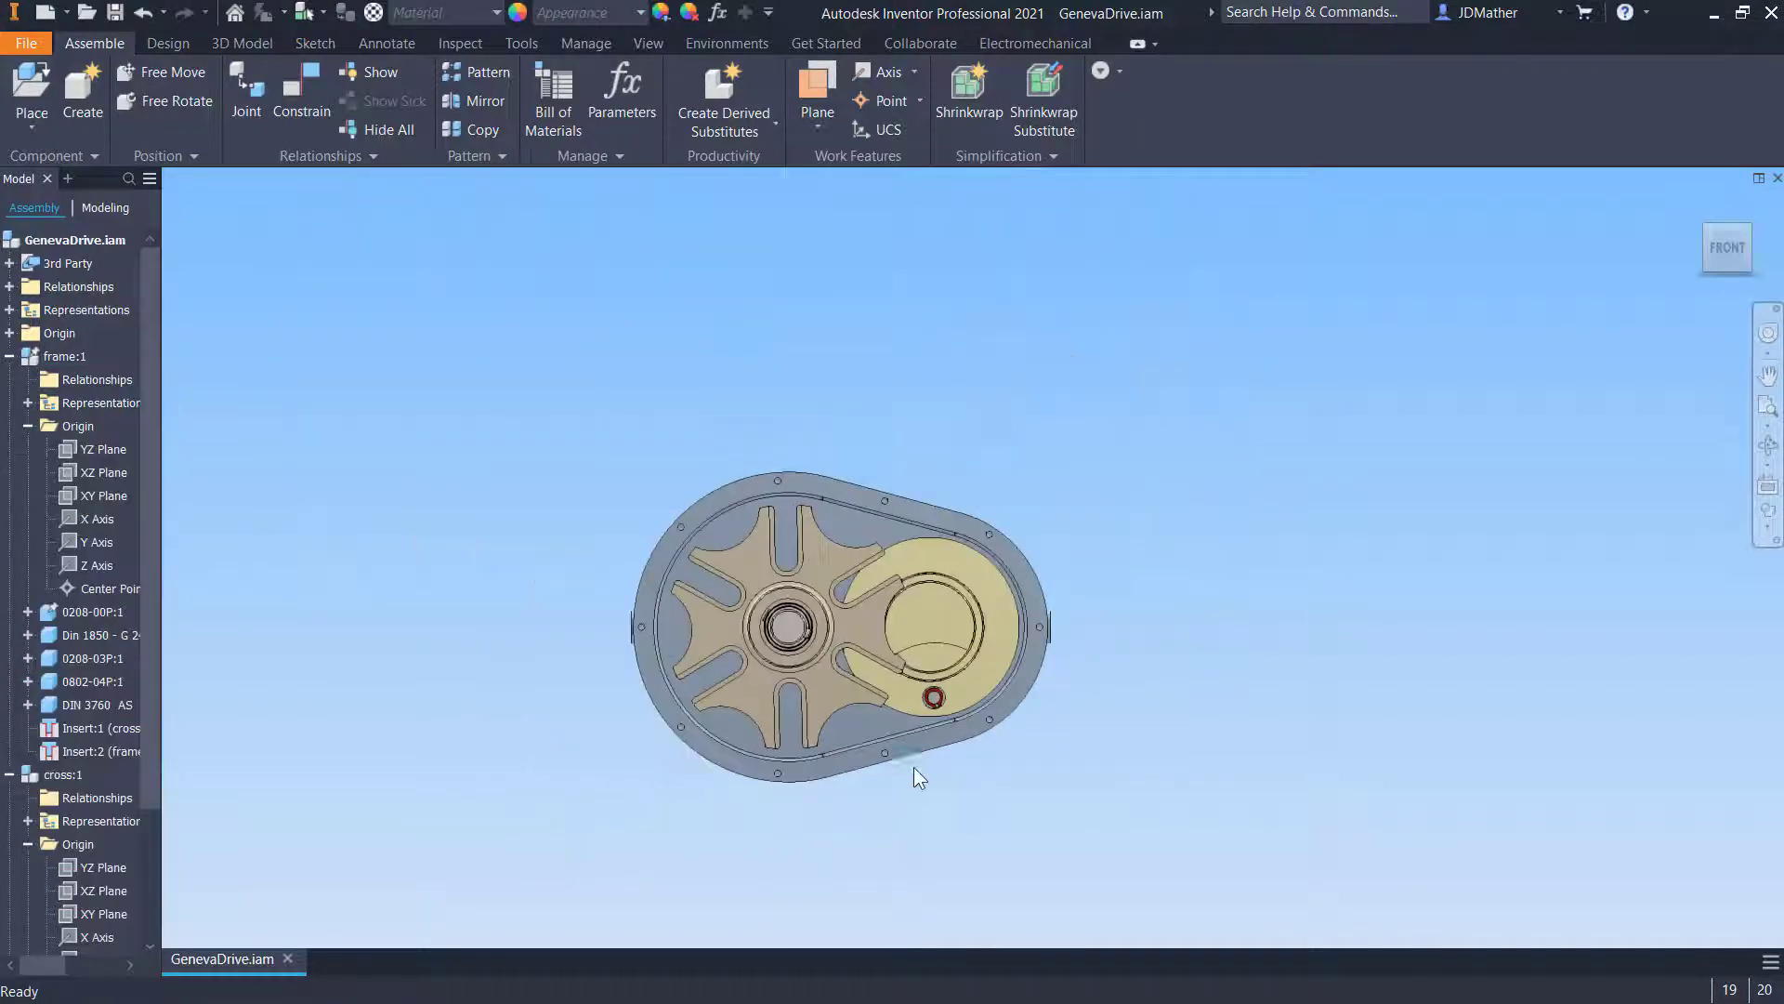
pyautogui.scroll(-4, 764, 713)
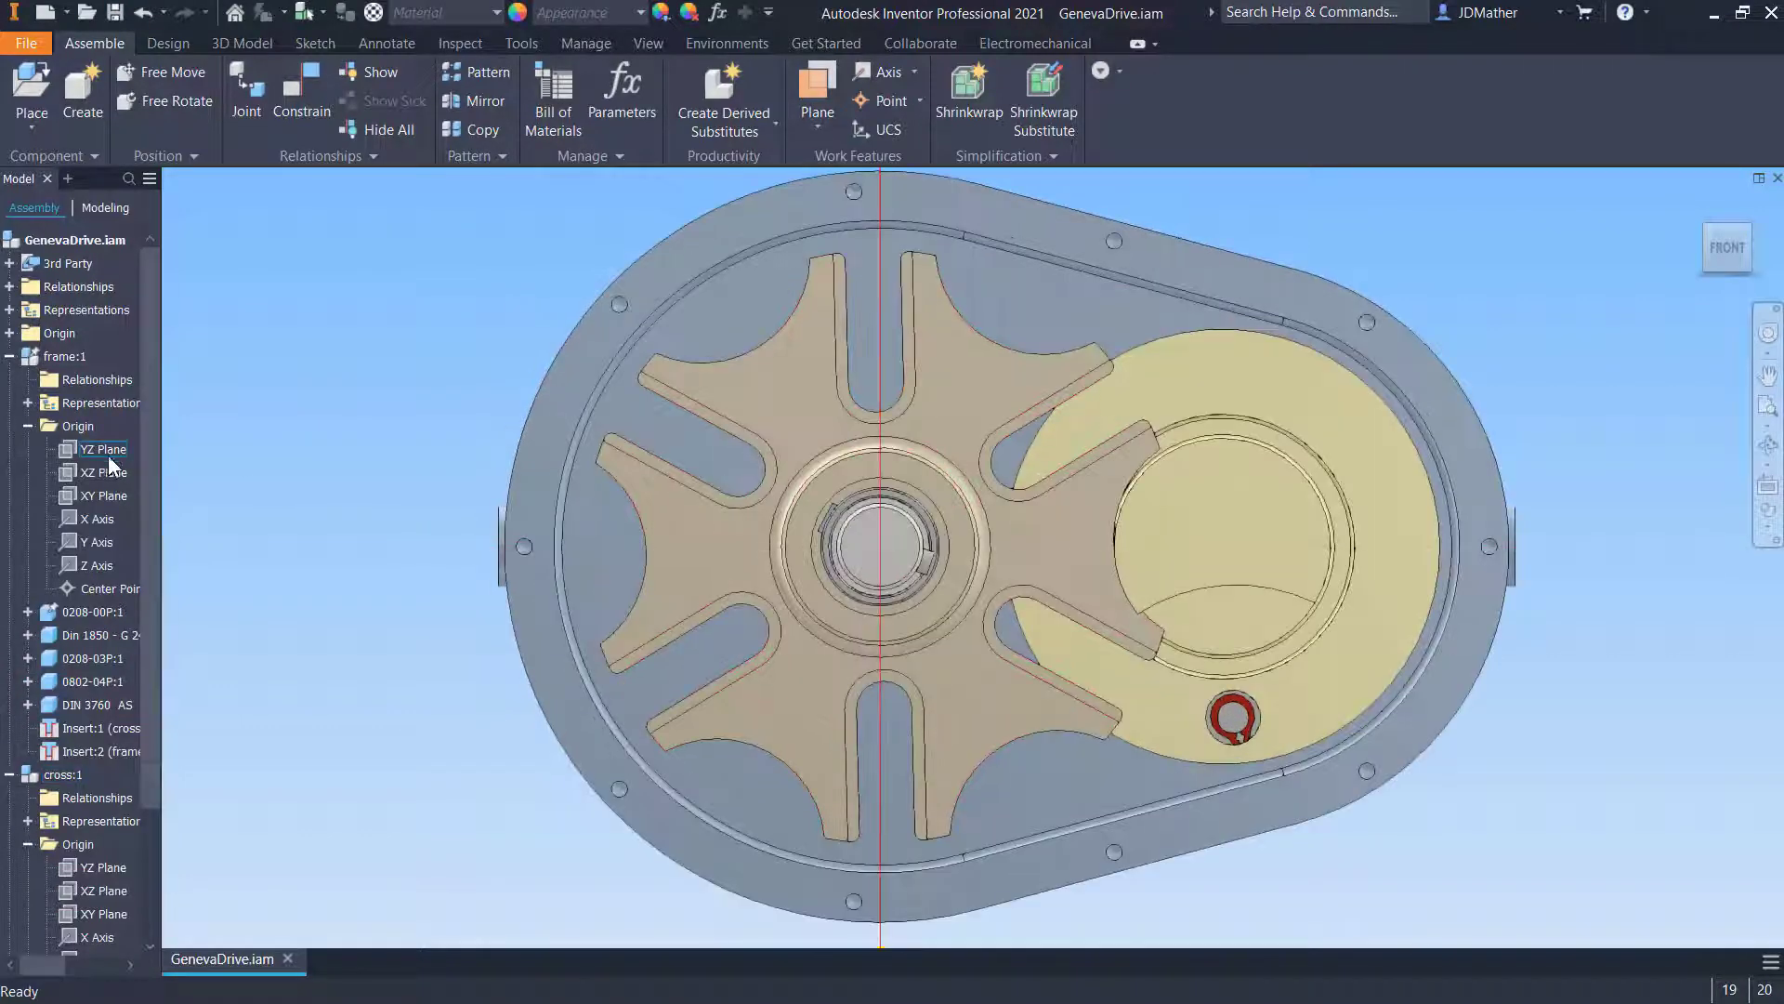
# - Drag the cross to a new angular position in the Front view
pyautogui.click(113, 480)
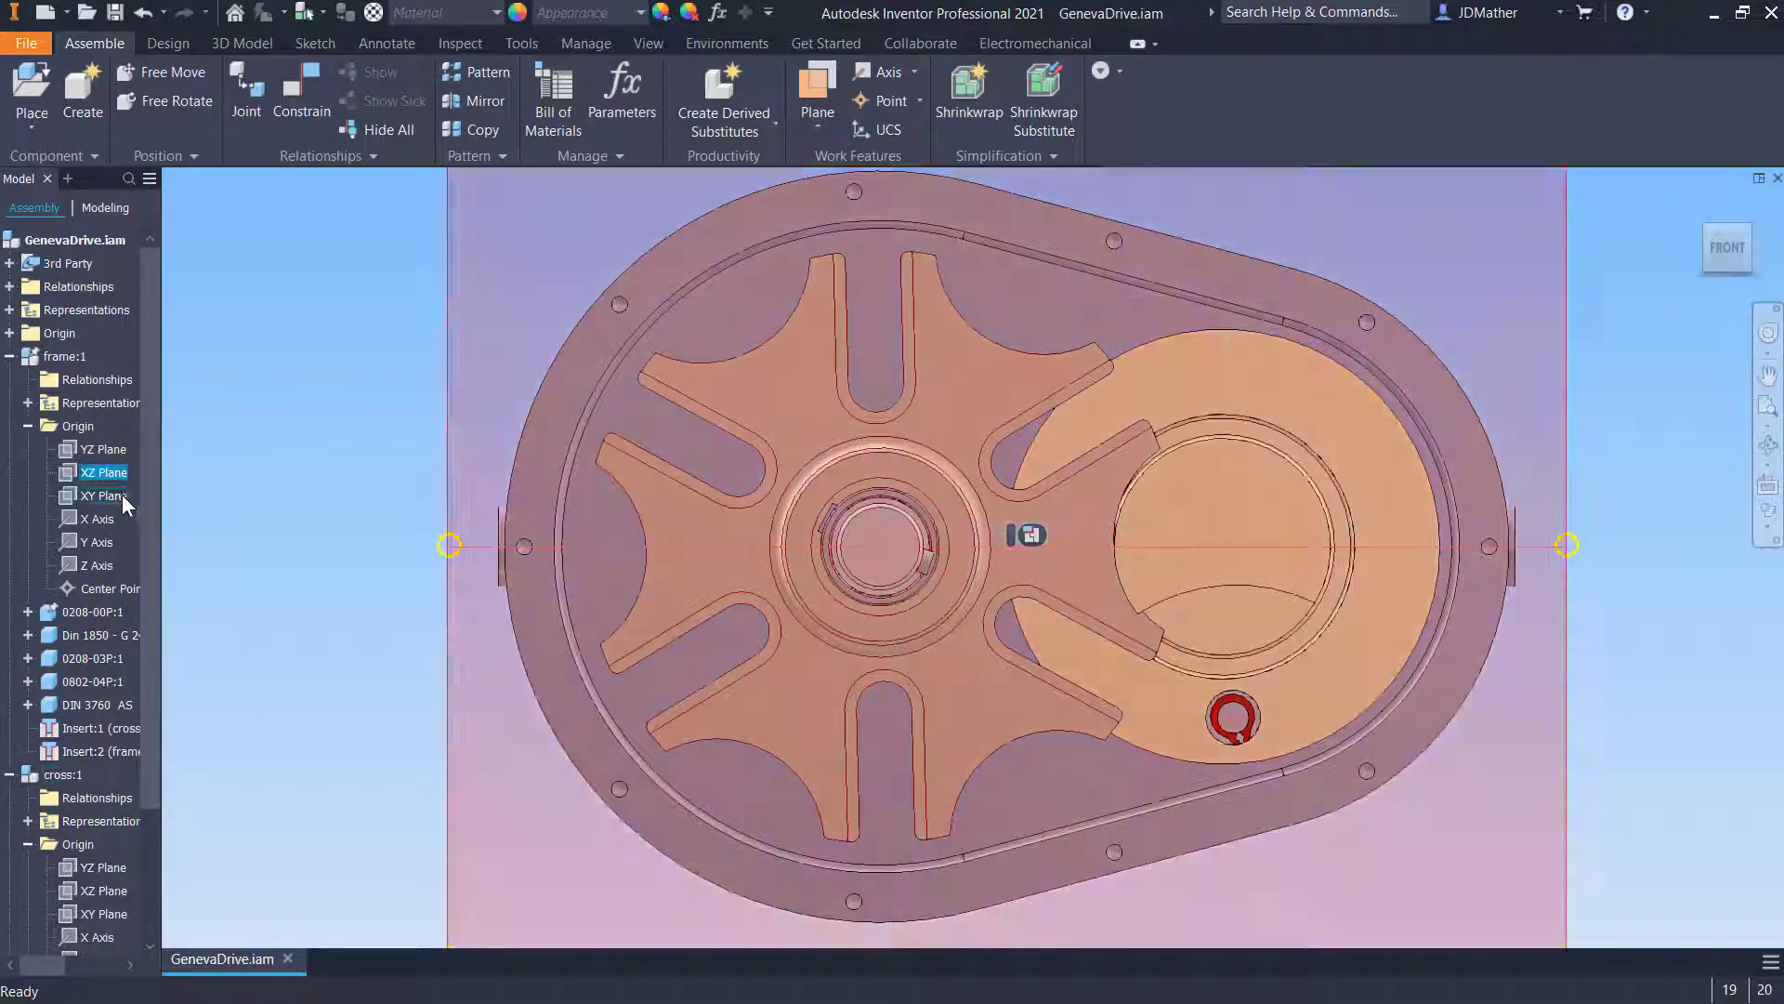
pyautogui.press('Escape')
pyautogui.moveTo(1311, 624); pyautogui.dragTo(852, 587)
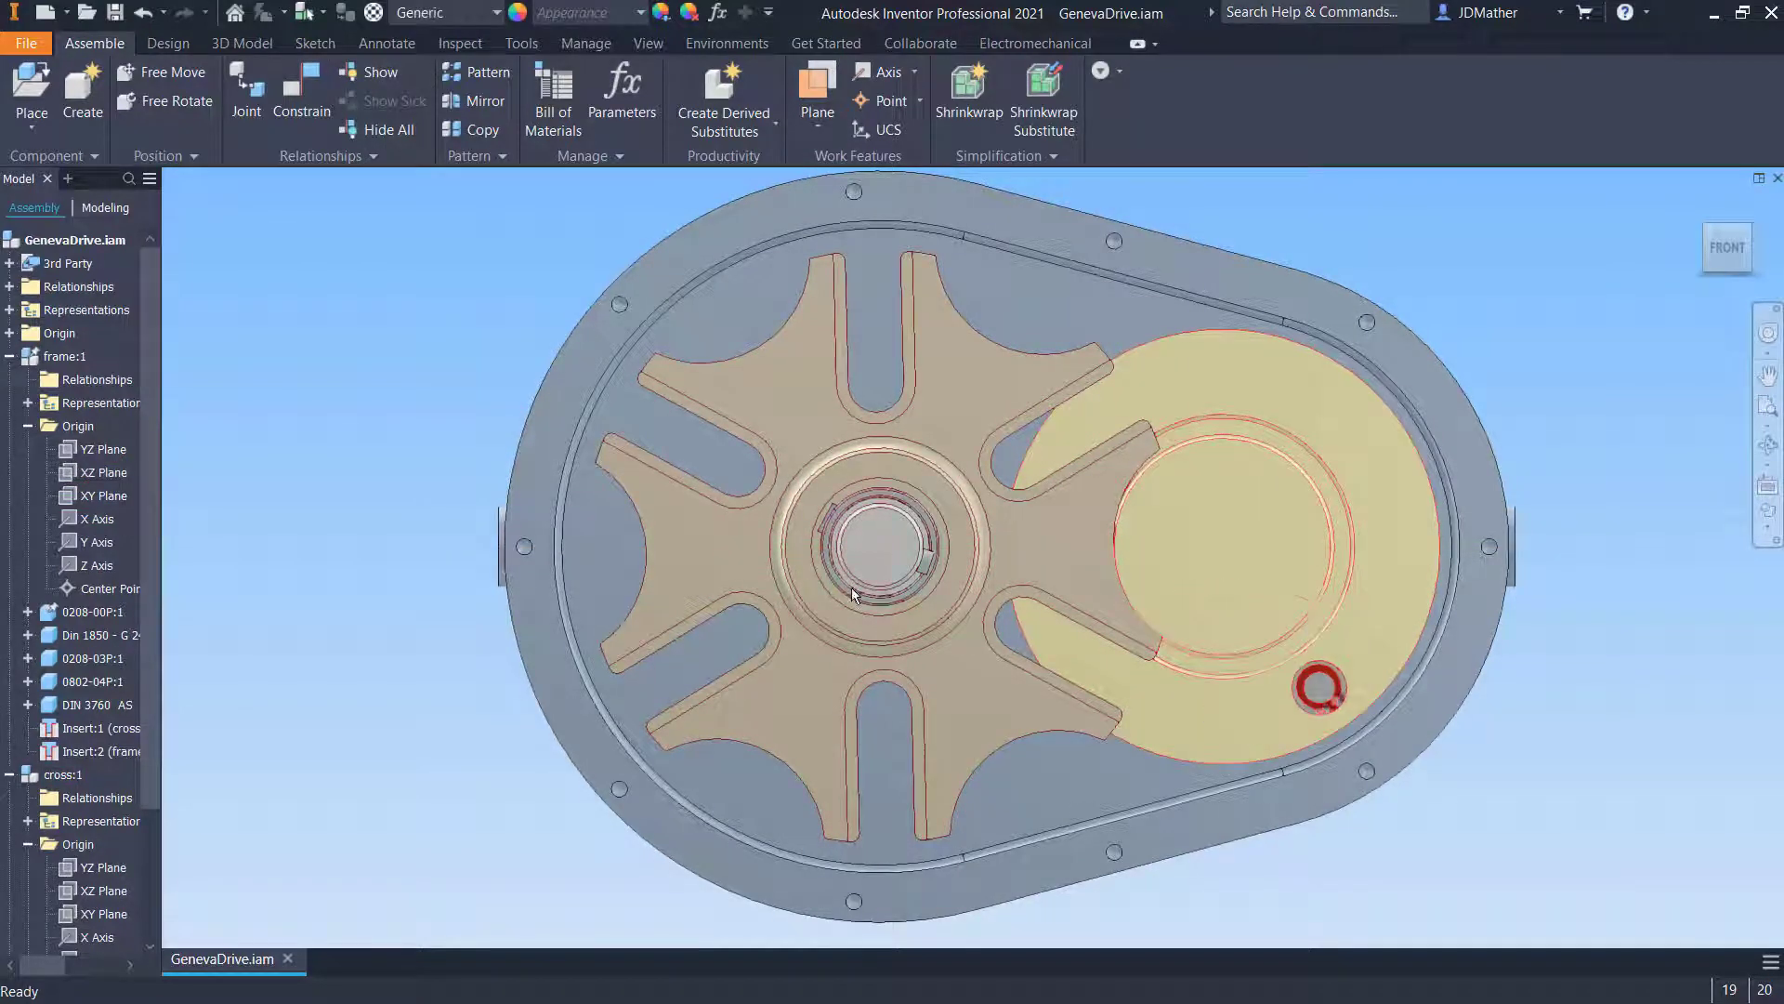
# - Add a flush constraint between the cross's XZ Plane and the frame's XZ Plane named Home Position 1 - Suppress This
pyautogui.click(91, 888)
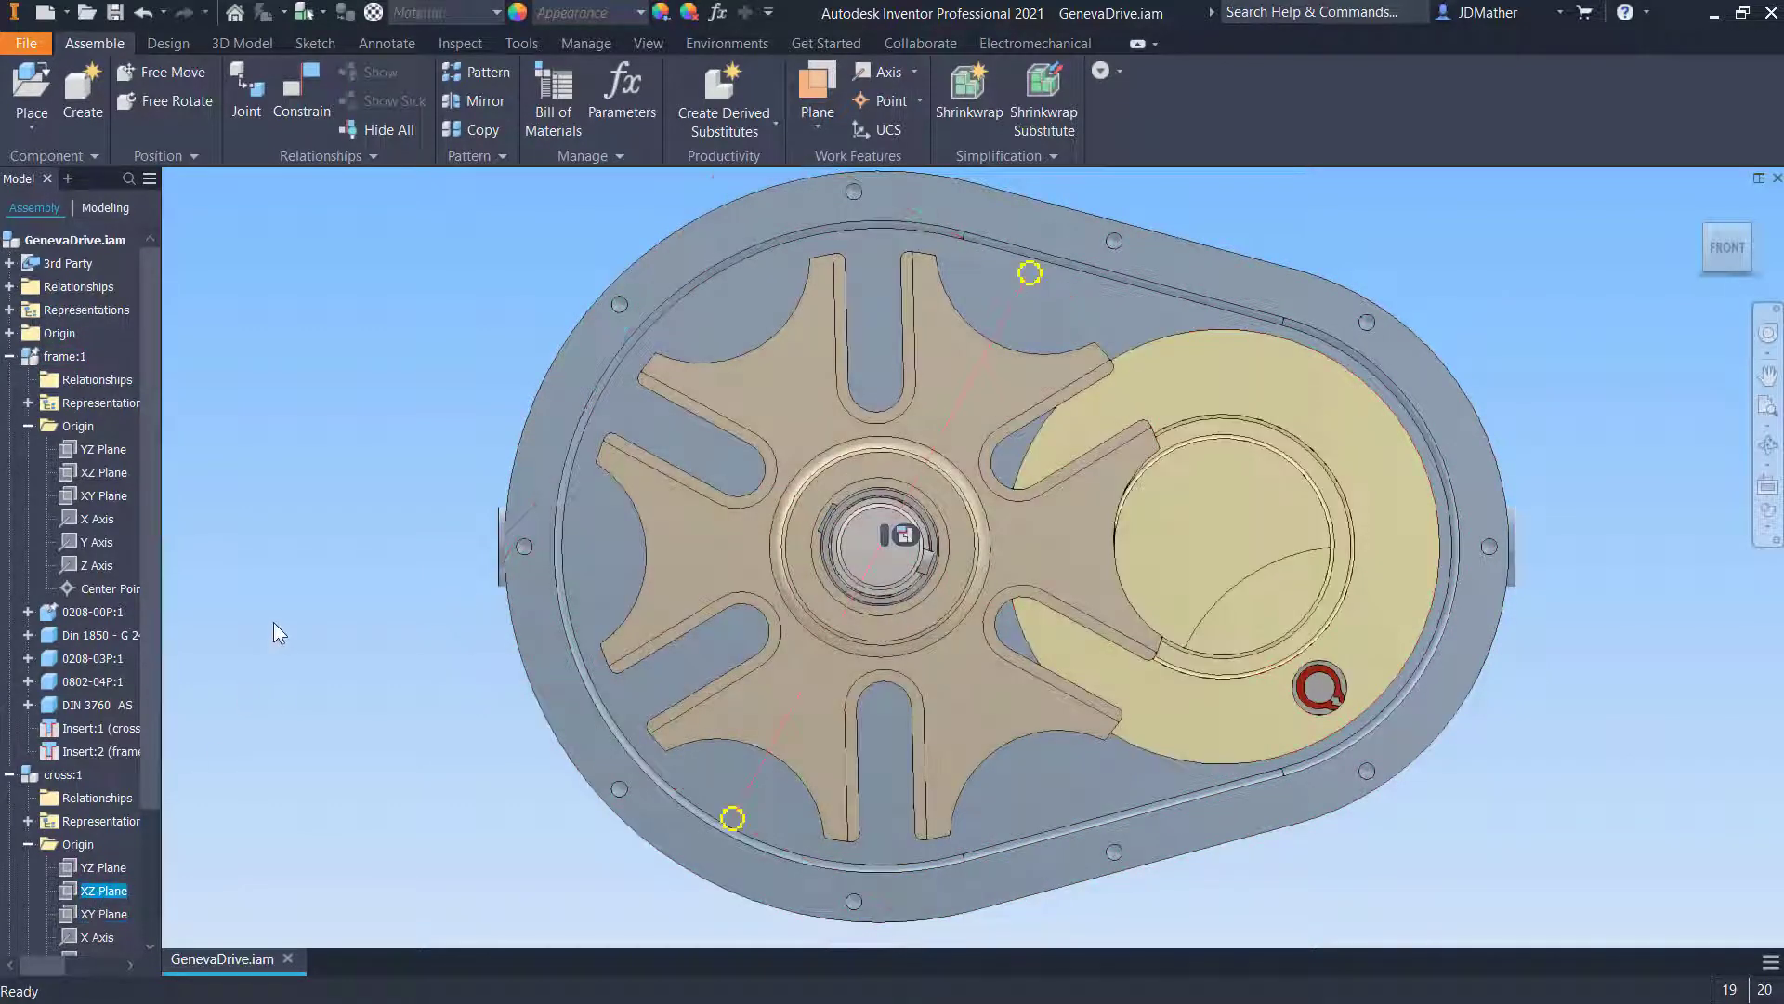
pyautogui.press('c')
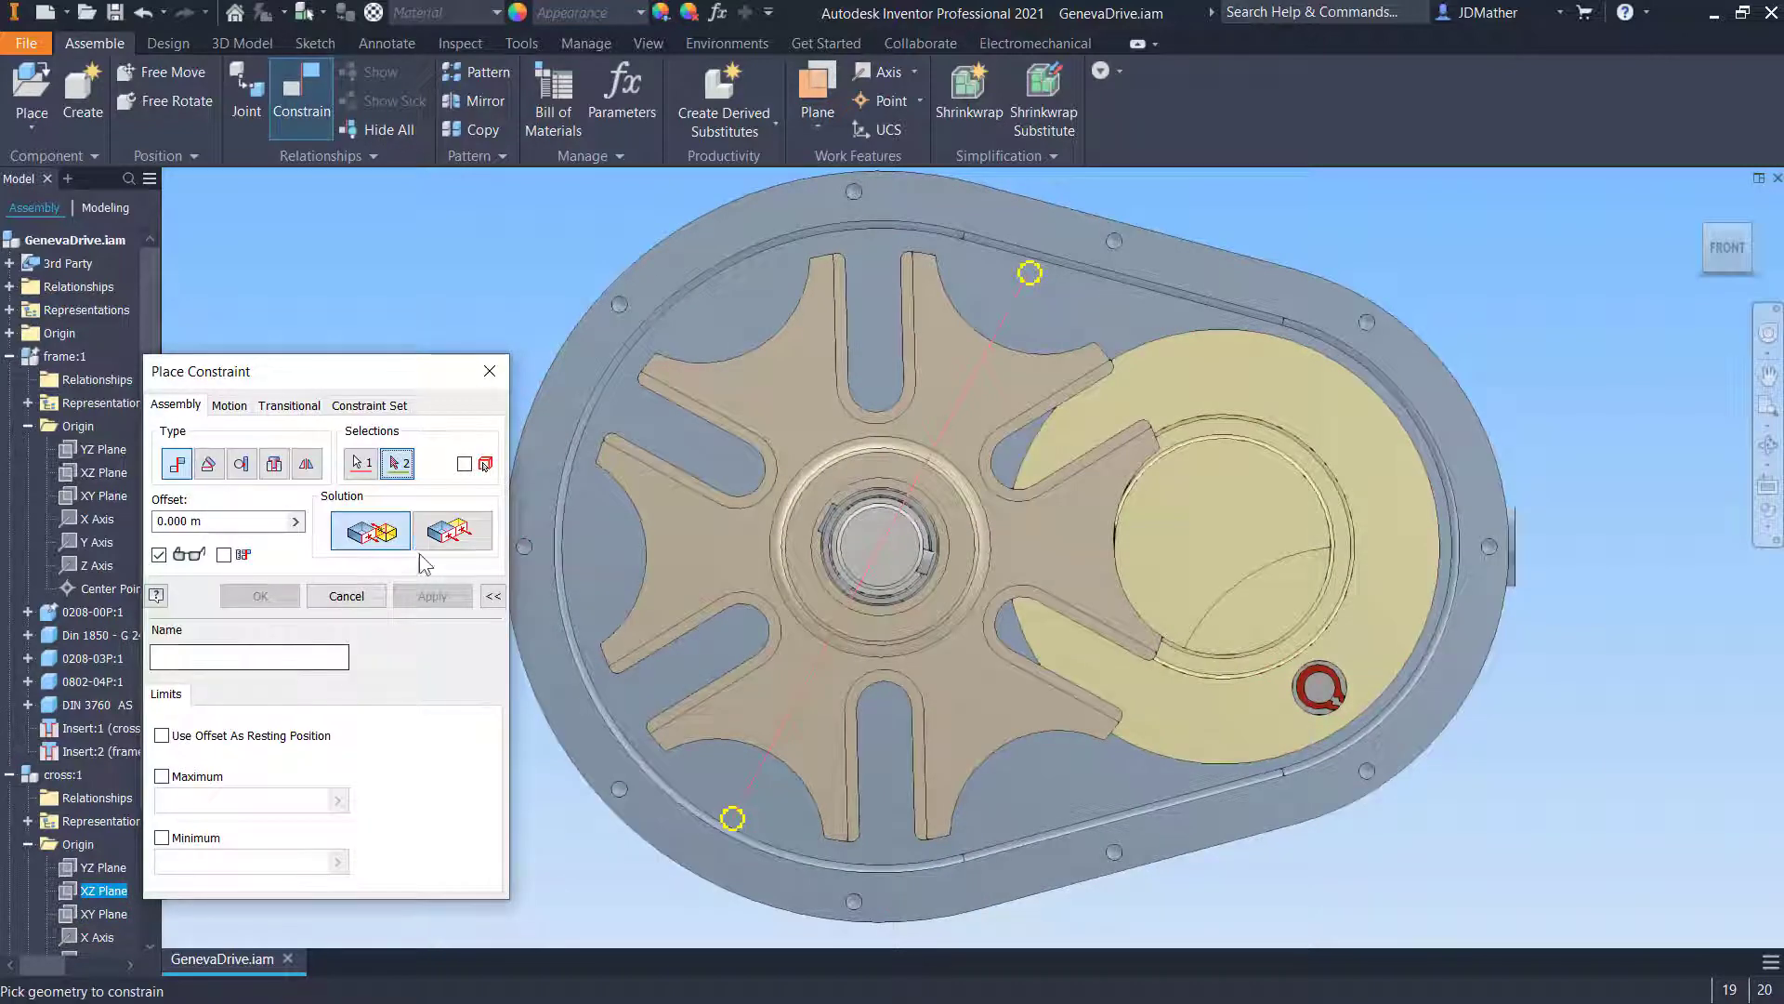
pyautogui.click(443, 535)
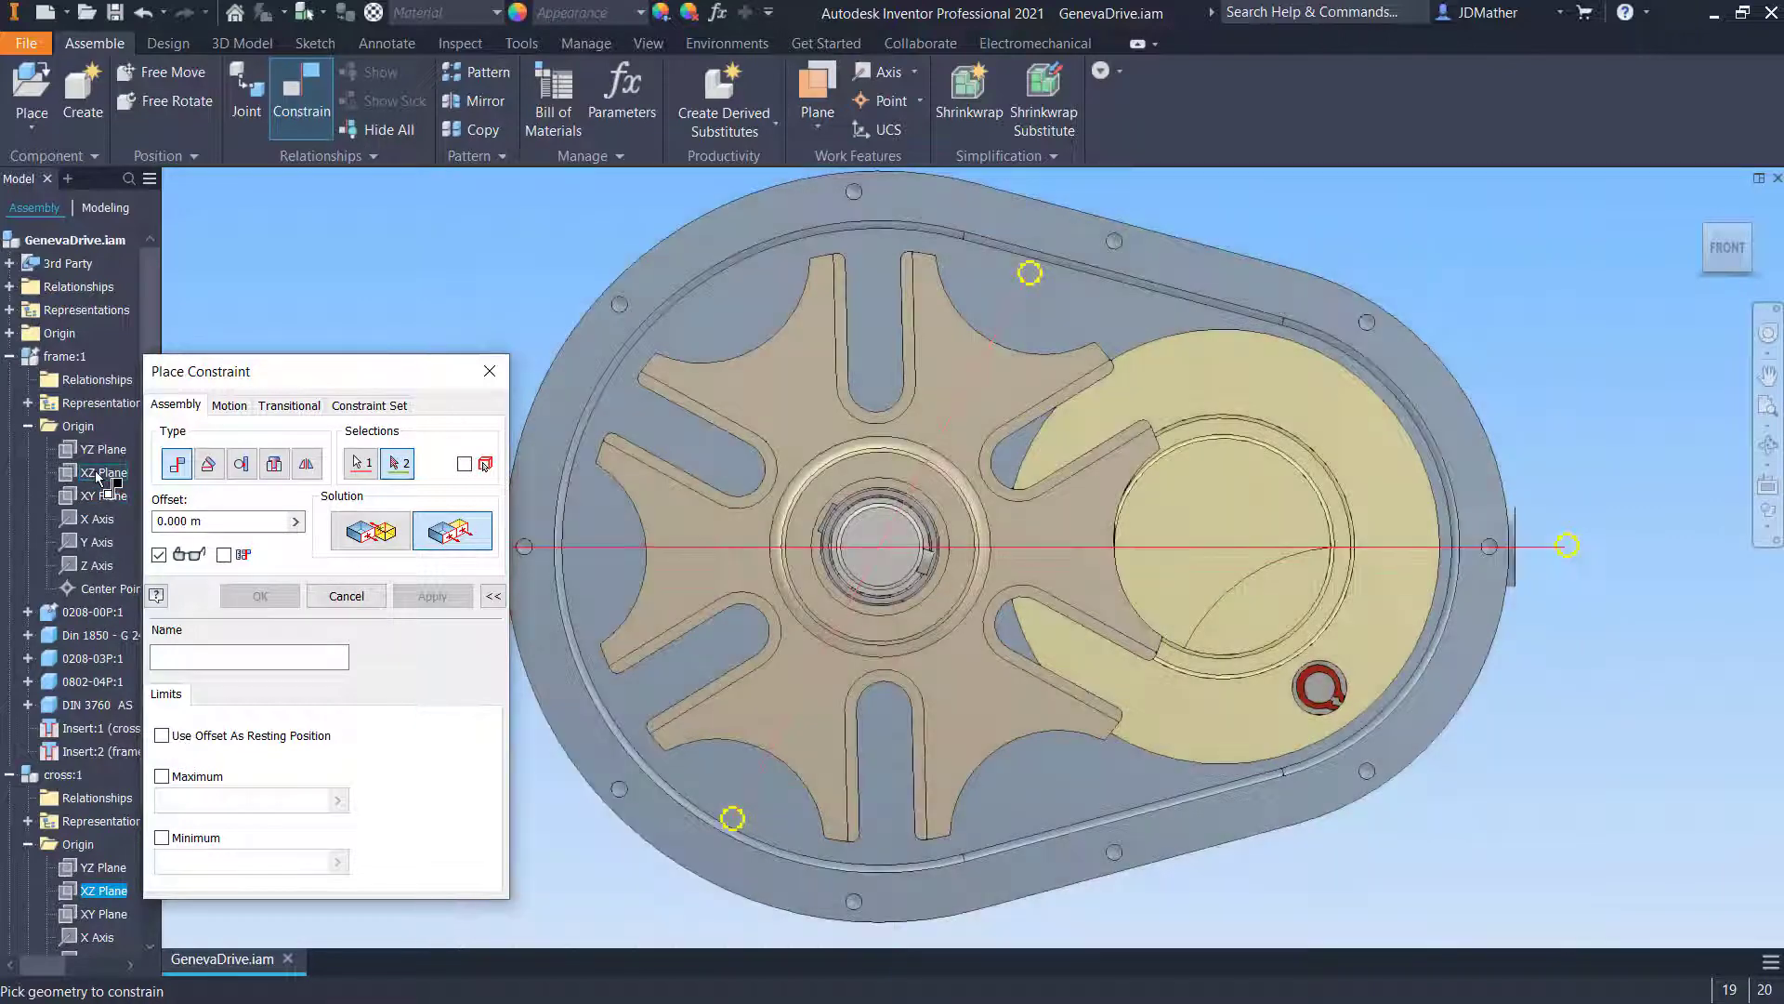
pyautogui.click(103, 473)
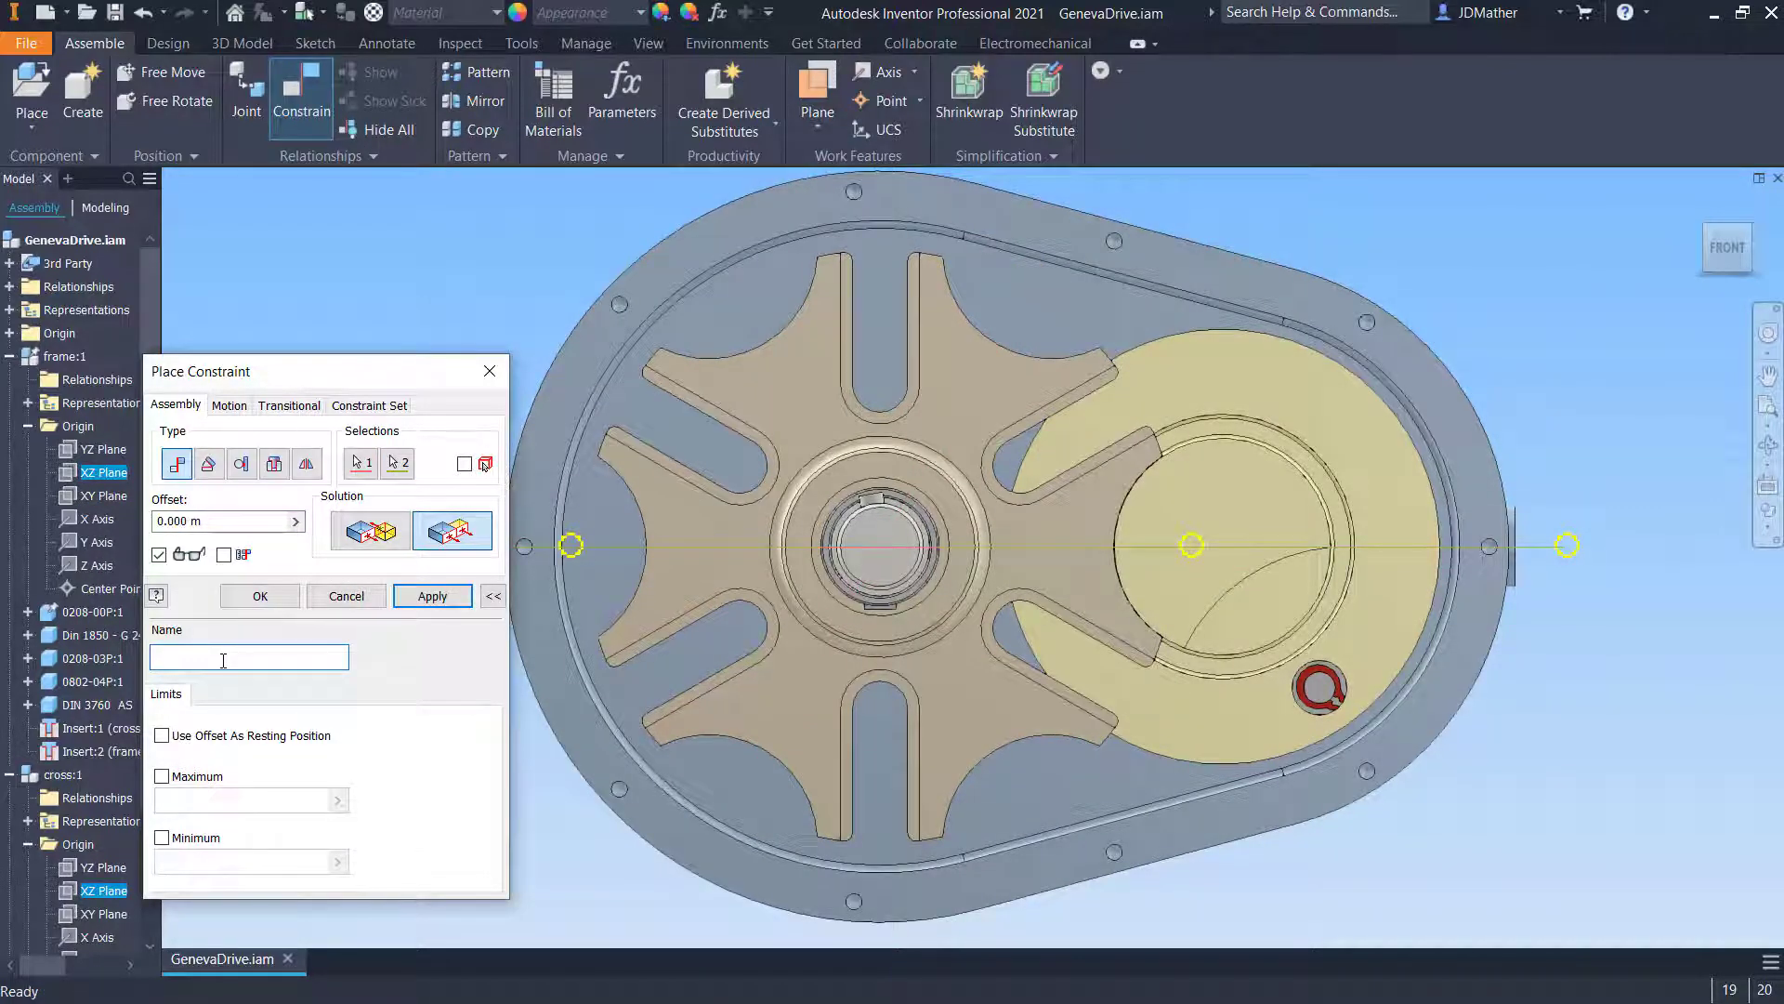
pyautogui.write('Home Position 1 - Suppress This')
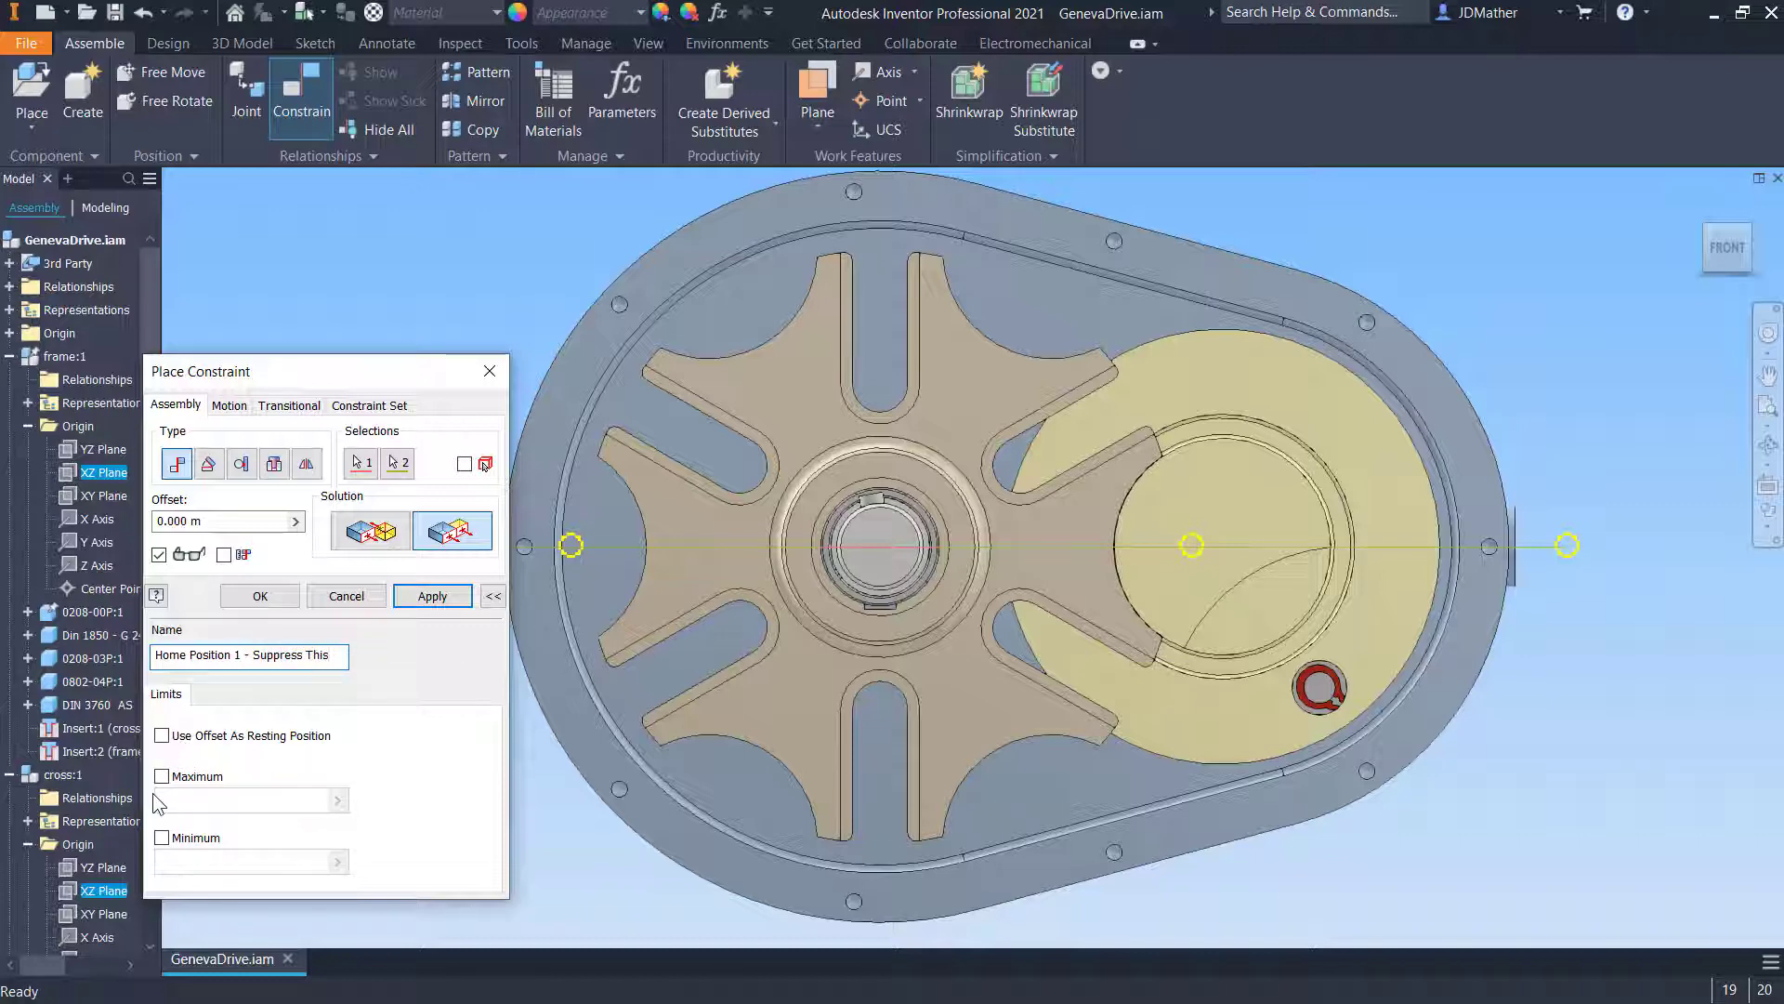
pyautogui.press('Return')
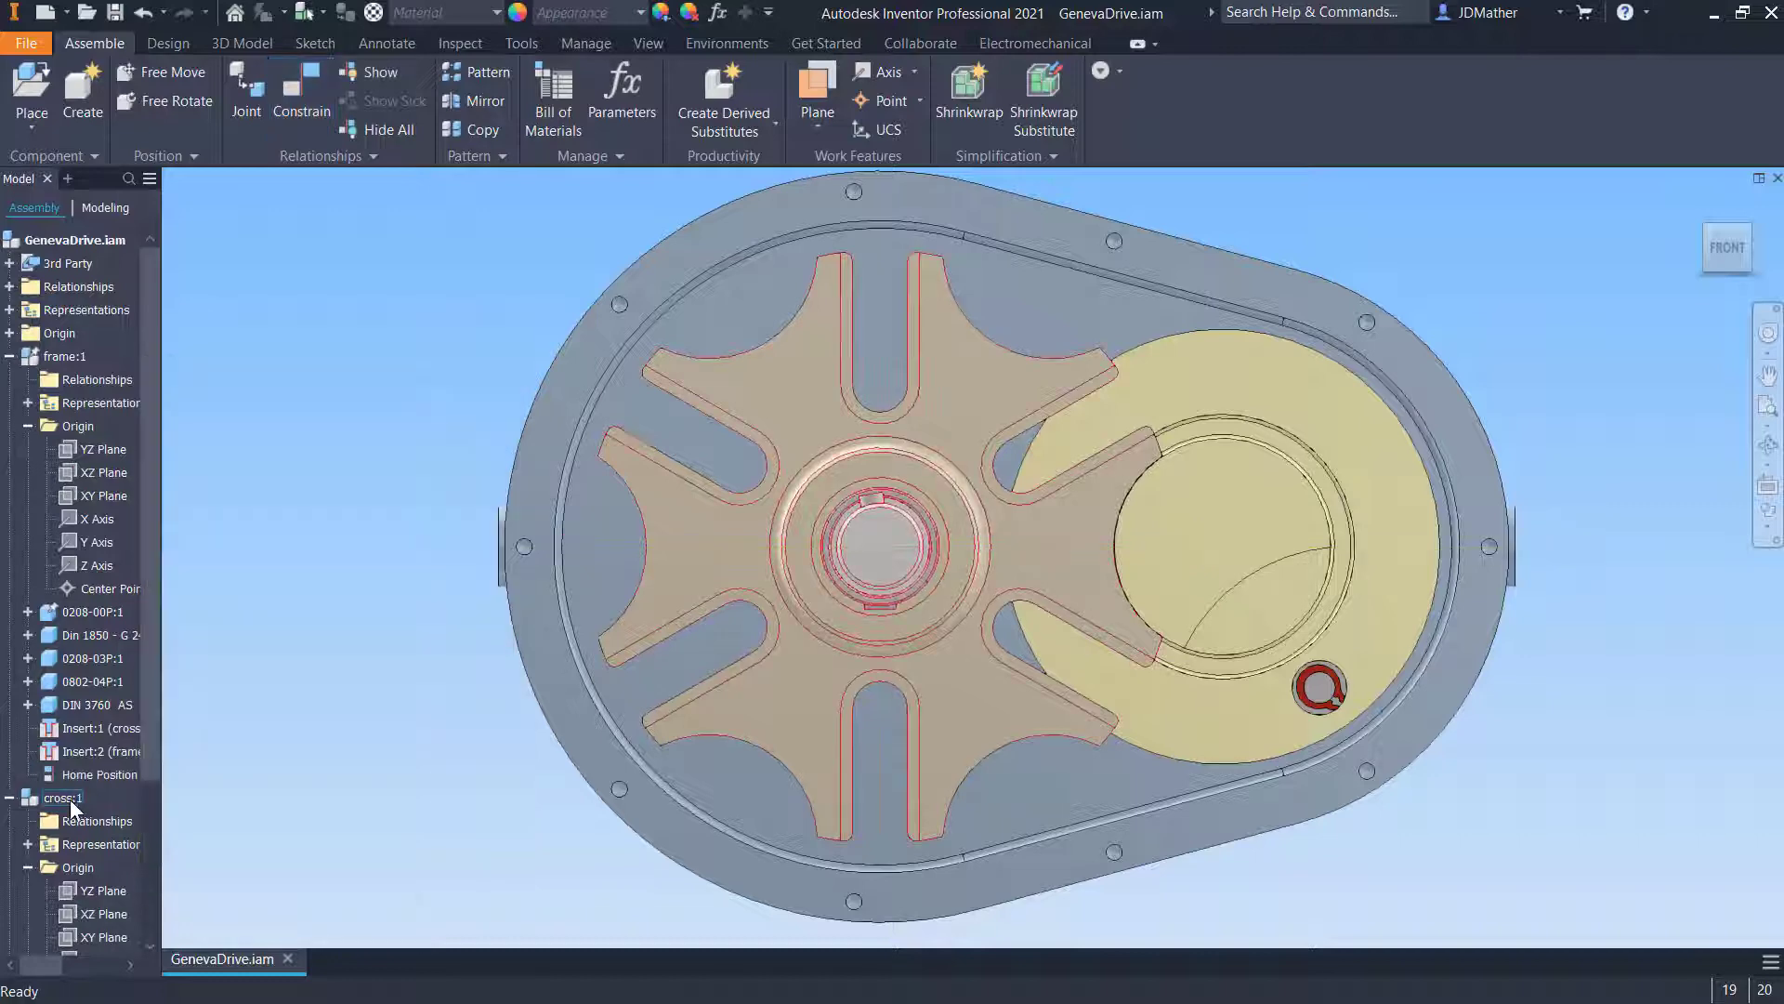
# - Expand the rotor's Origin folder and drag the rotor to a new angular position
pyautogui.click(9, 797)
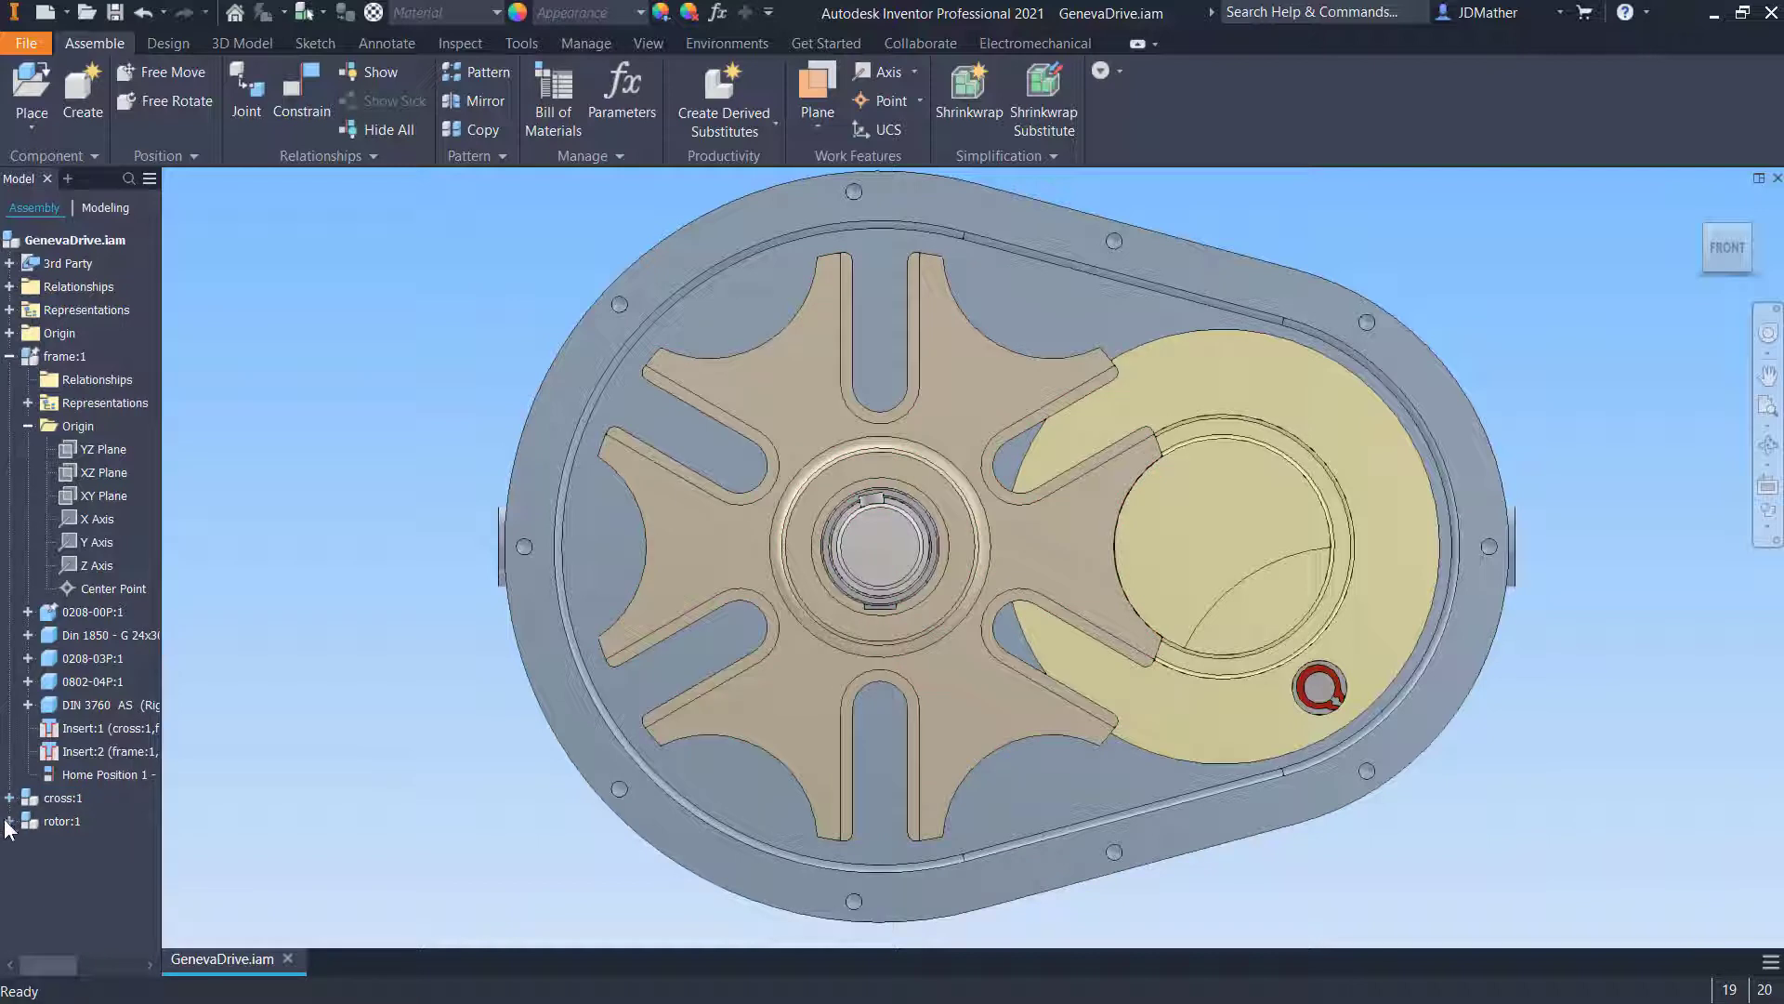
pyautogui.click(9, 822)
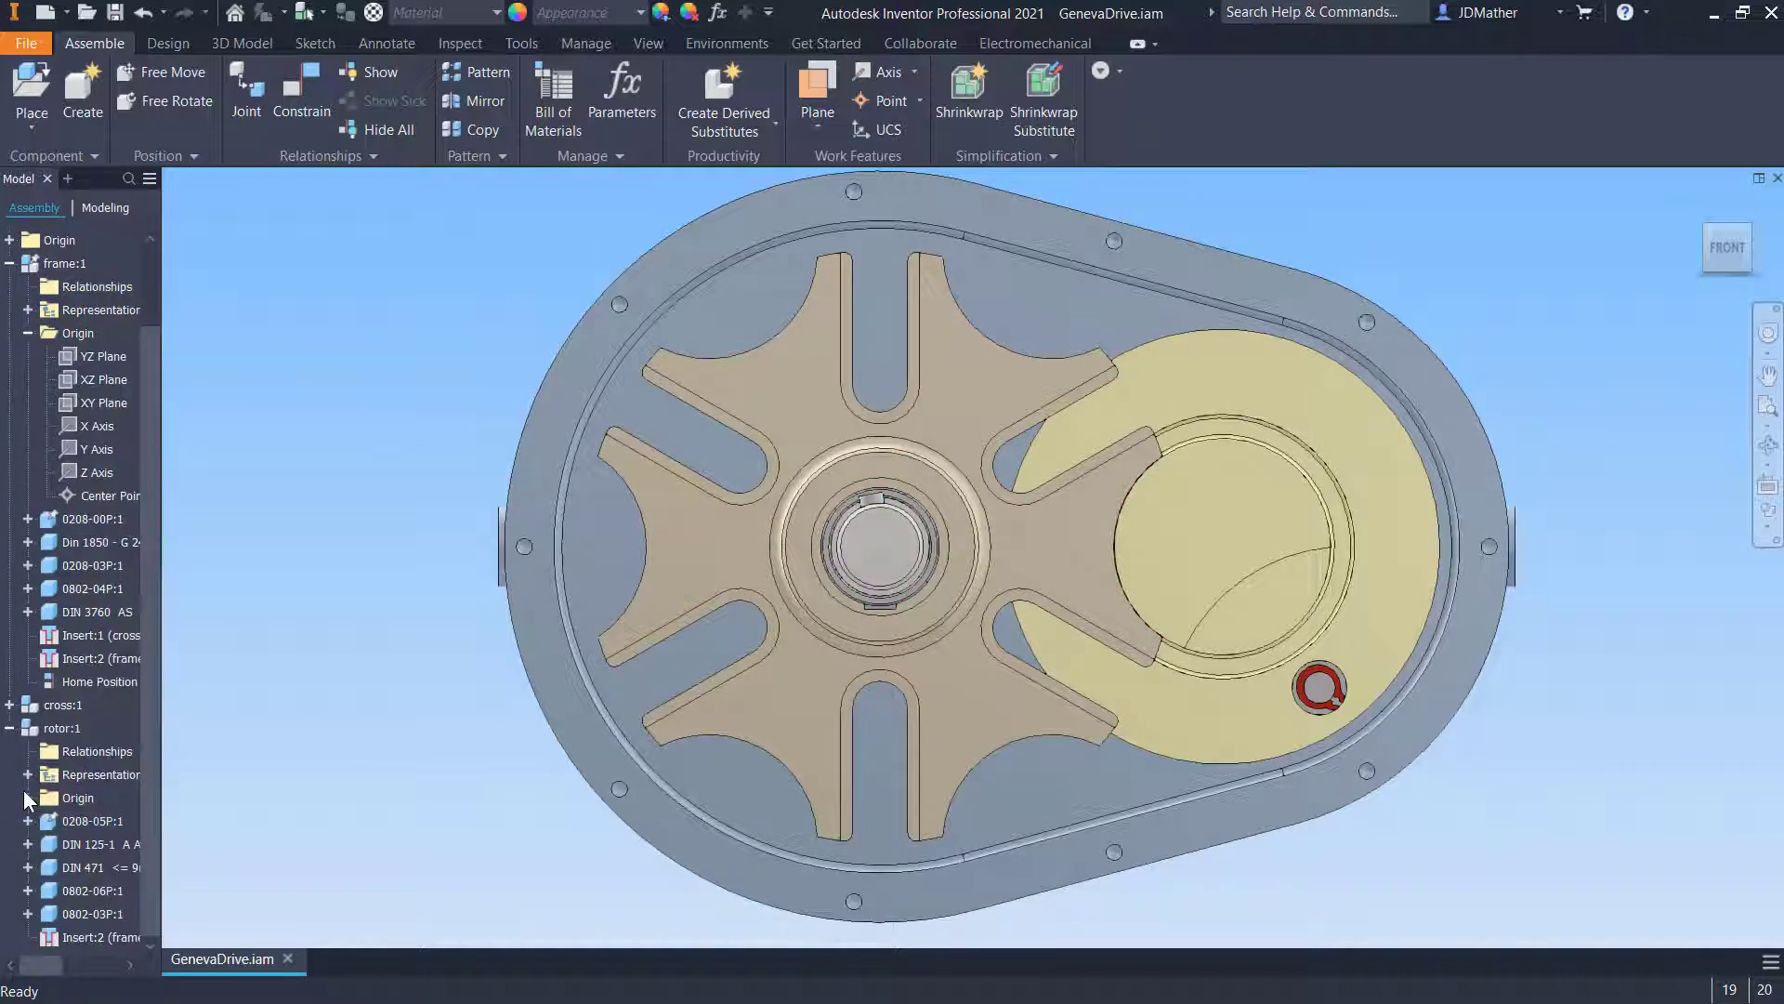
pyautogui.click(28, 775)
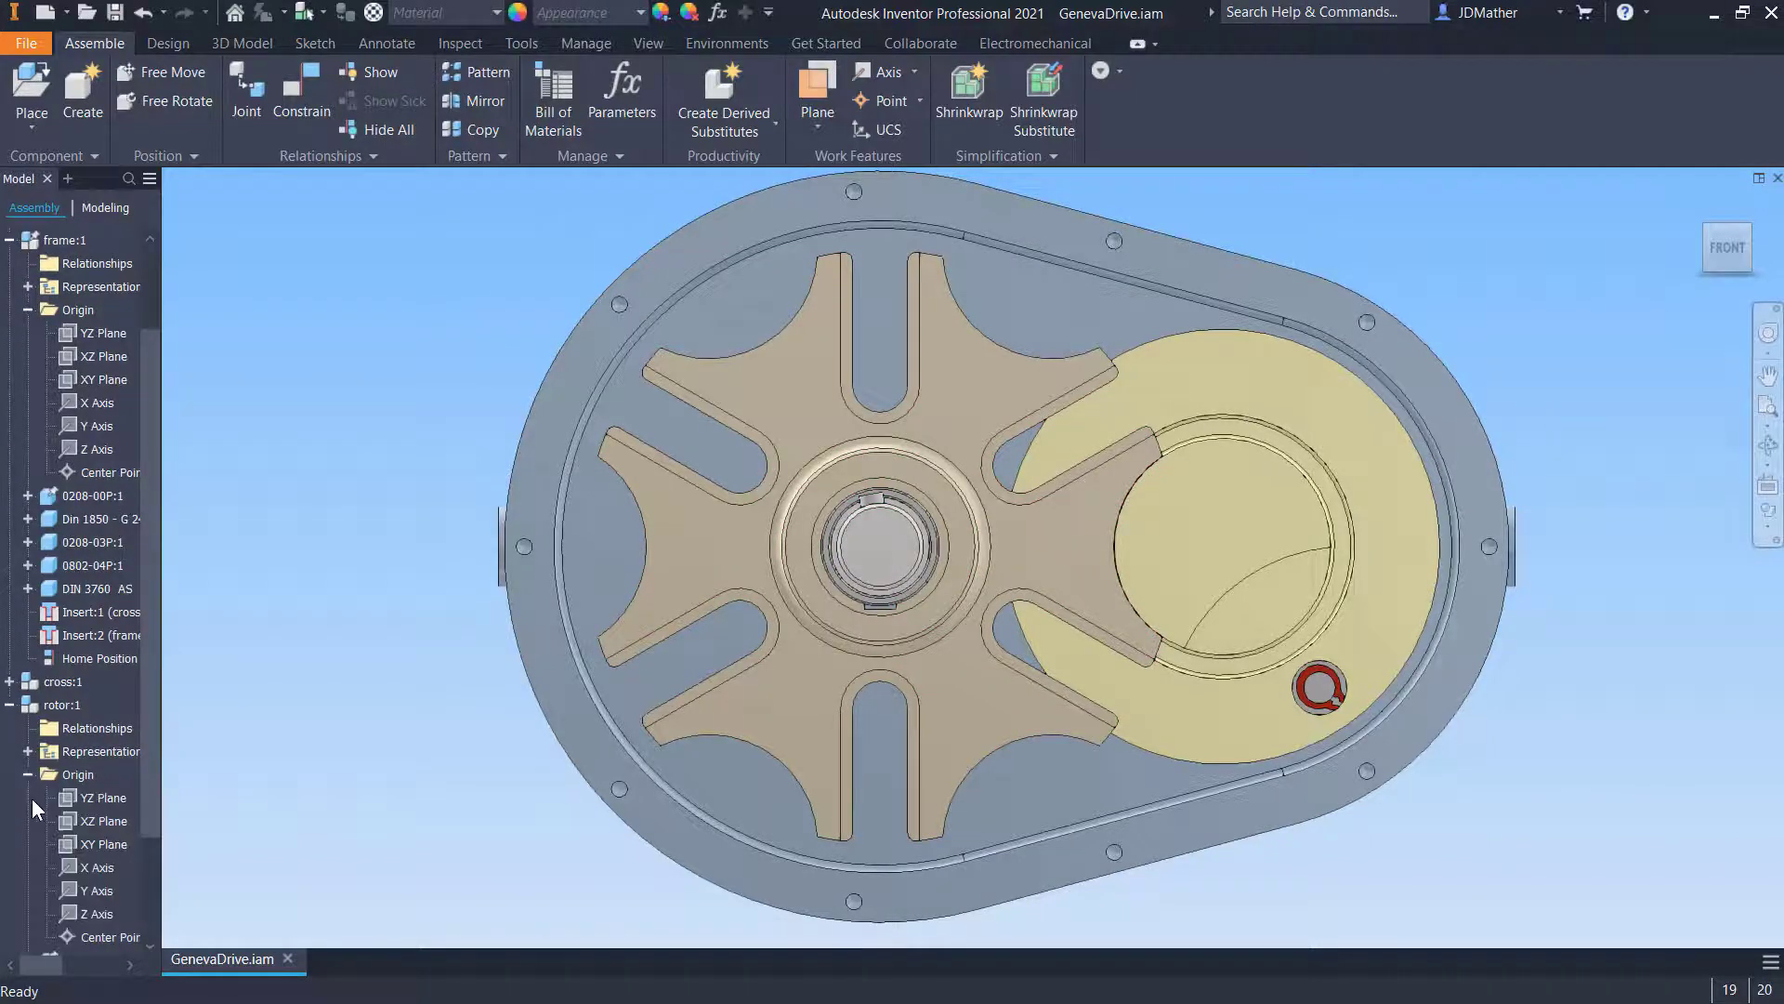
pyautogui.click(89, 823)
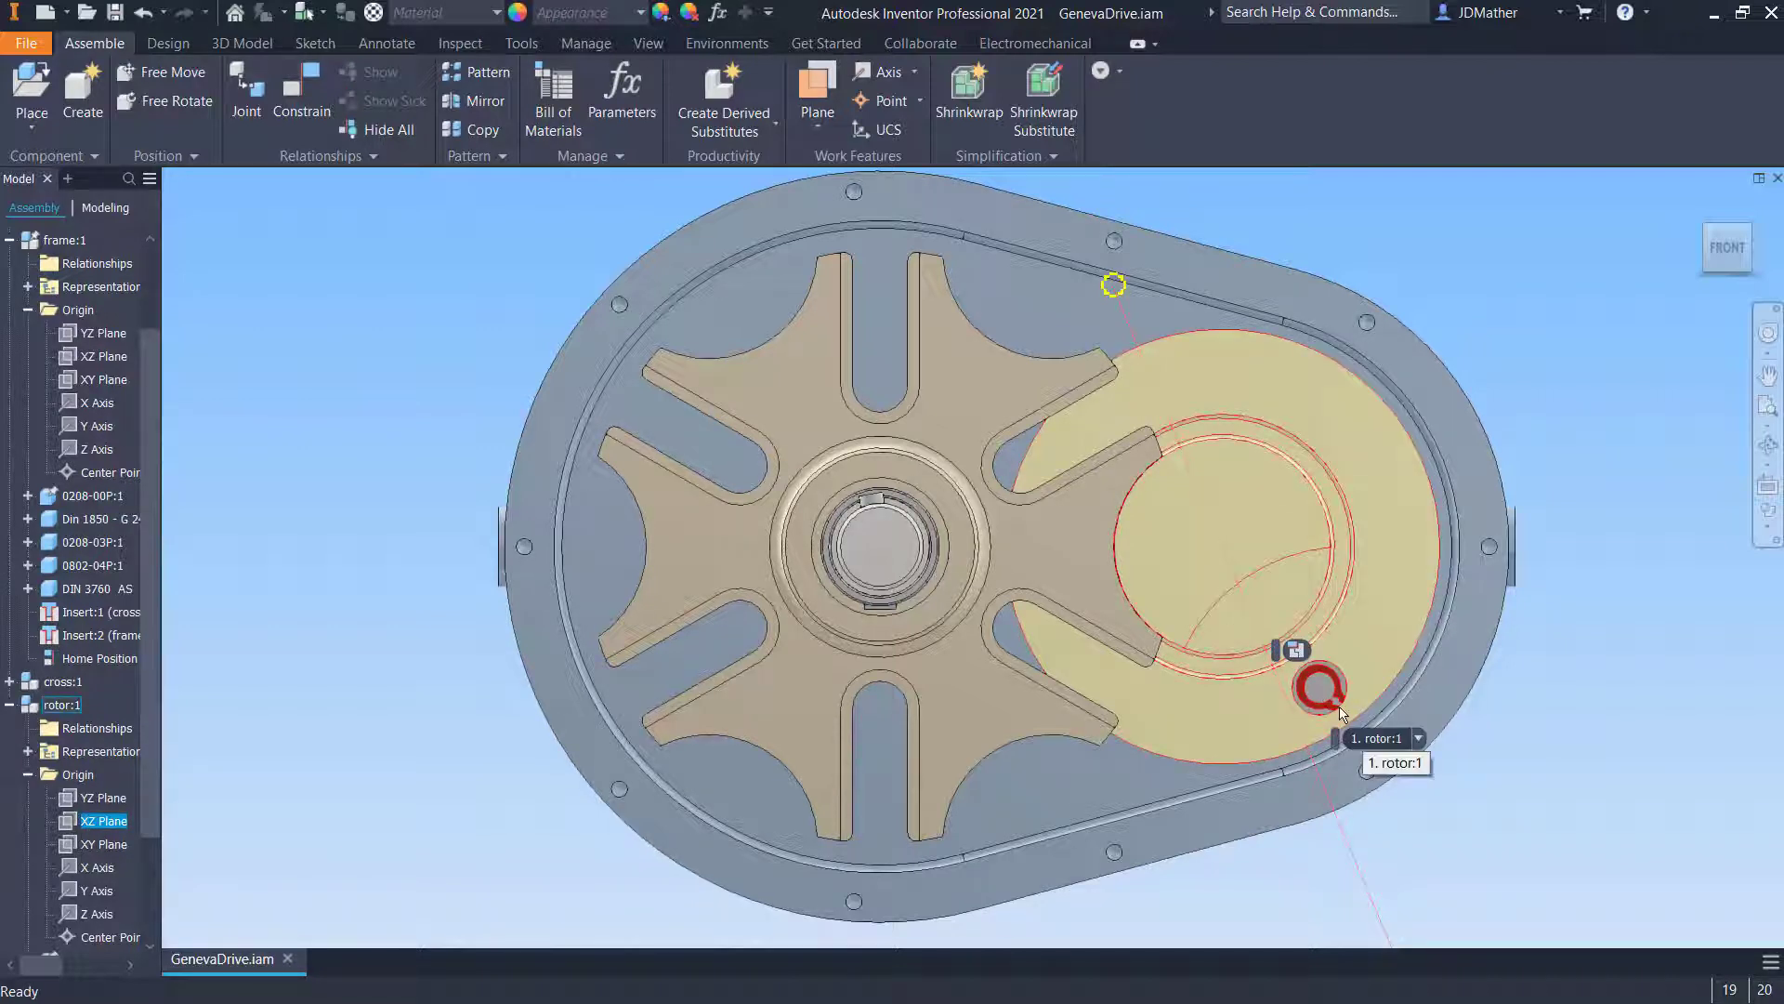
pyautogui.moveTo(1256, 739); pyautogui.dragTo(1333, 629)
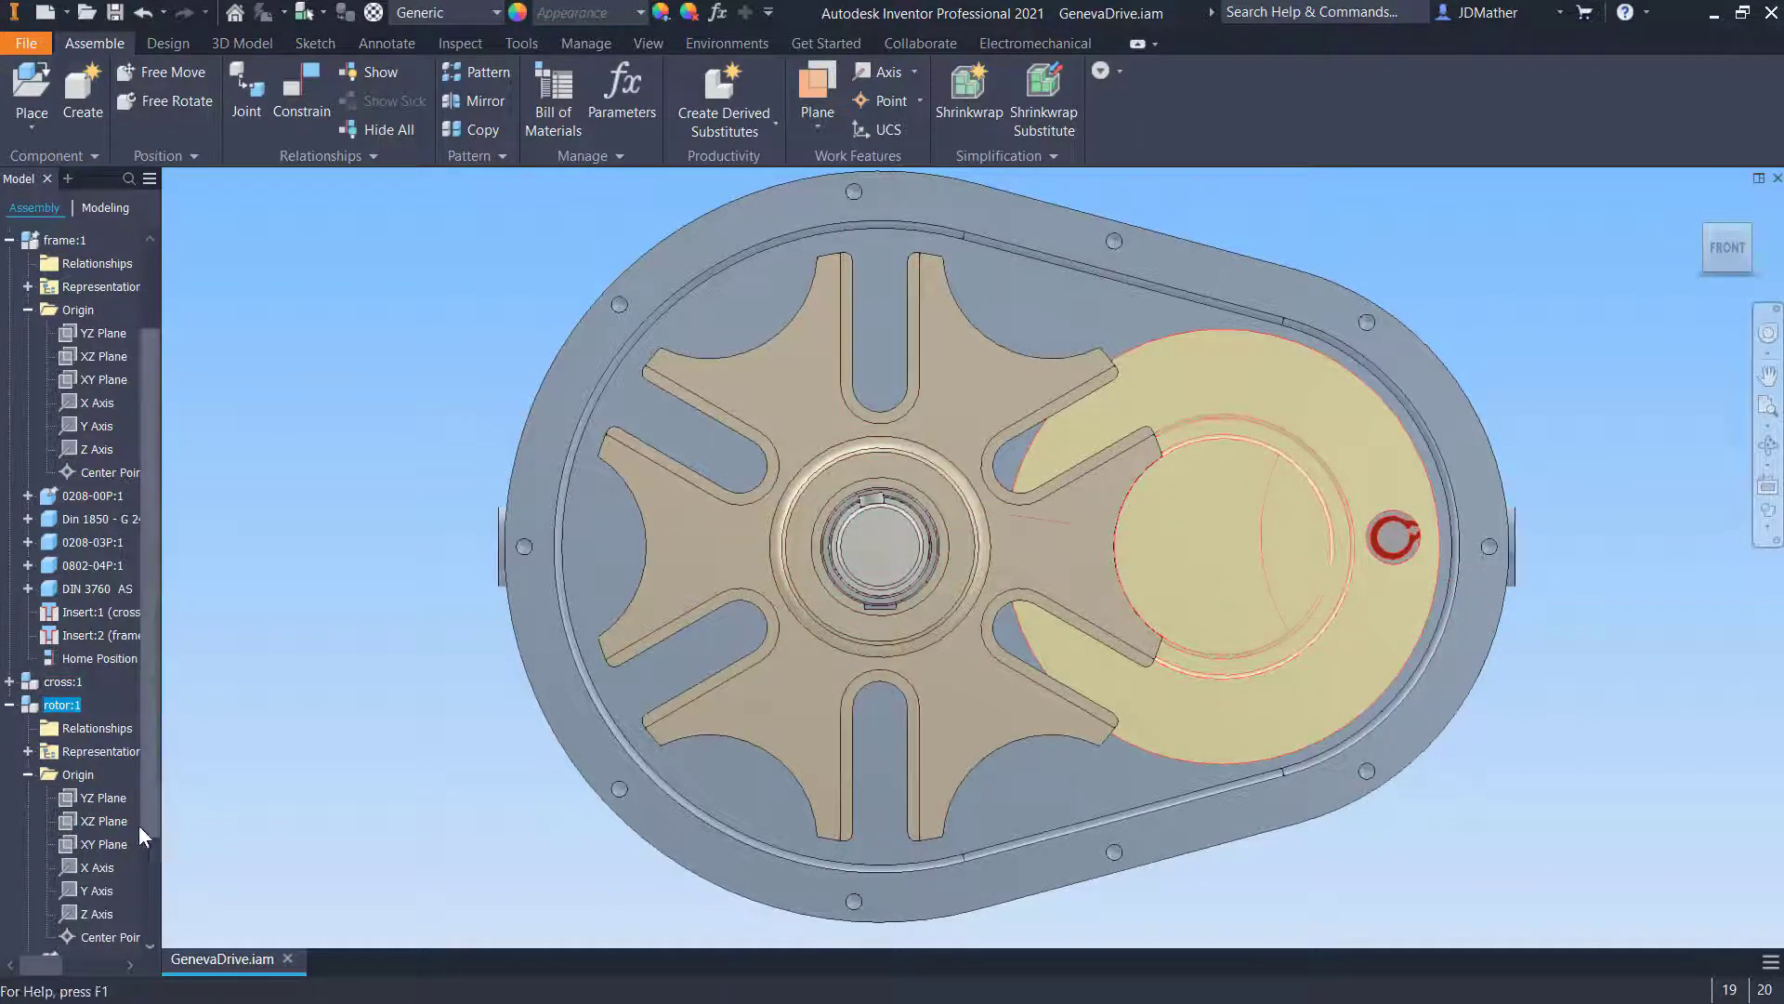
# - Add a mate constraint between the rotor's XZ Plane and the frame's XZ Plane named Home Position 2 - Slot Aligned
pyautogui.click(104, 821)
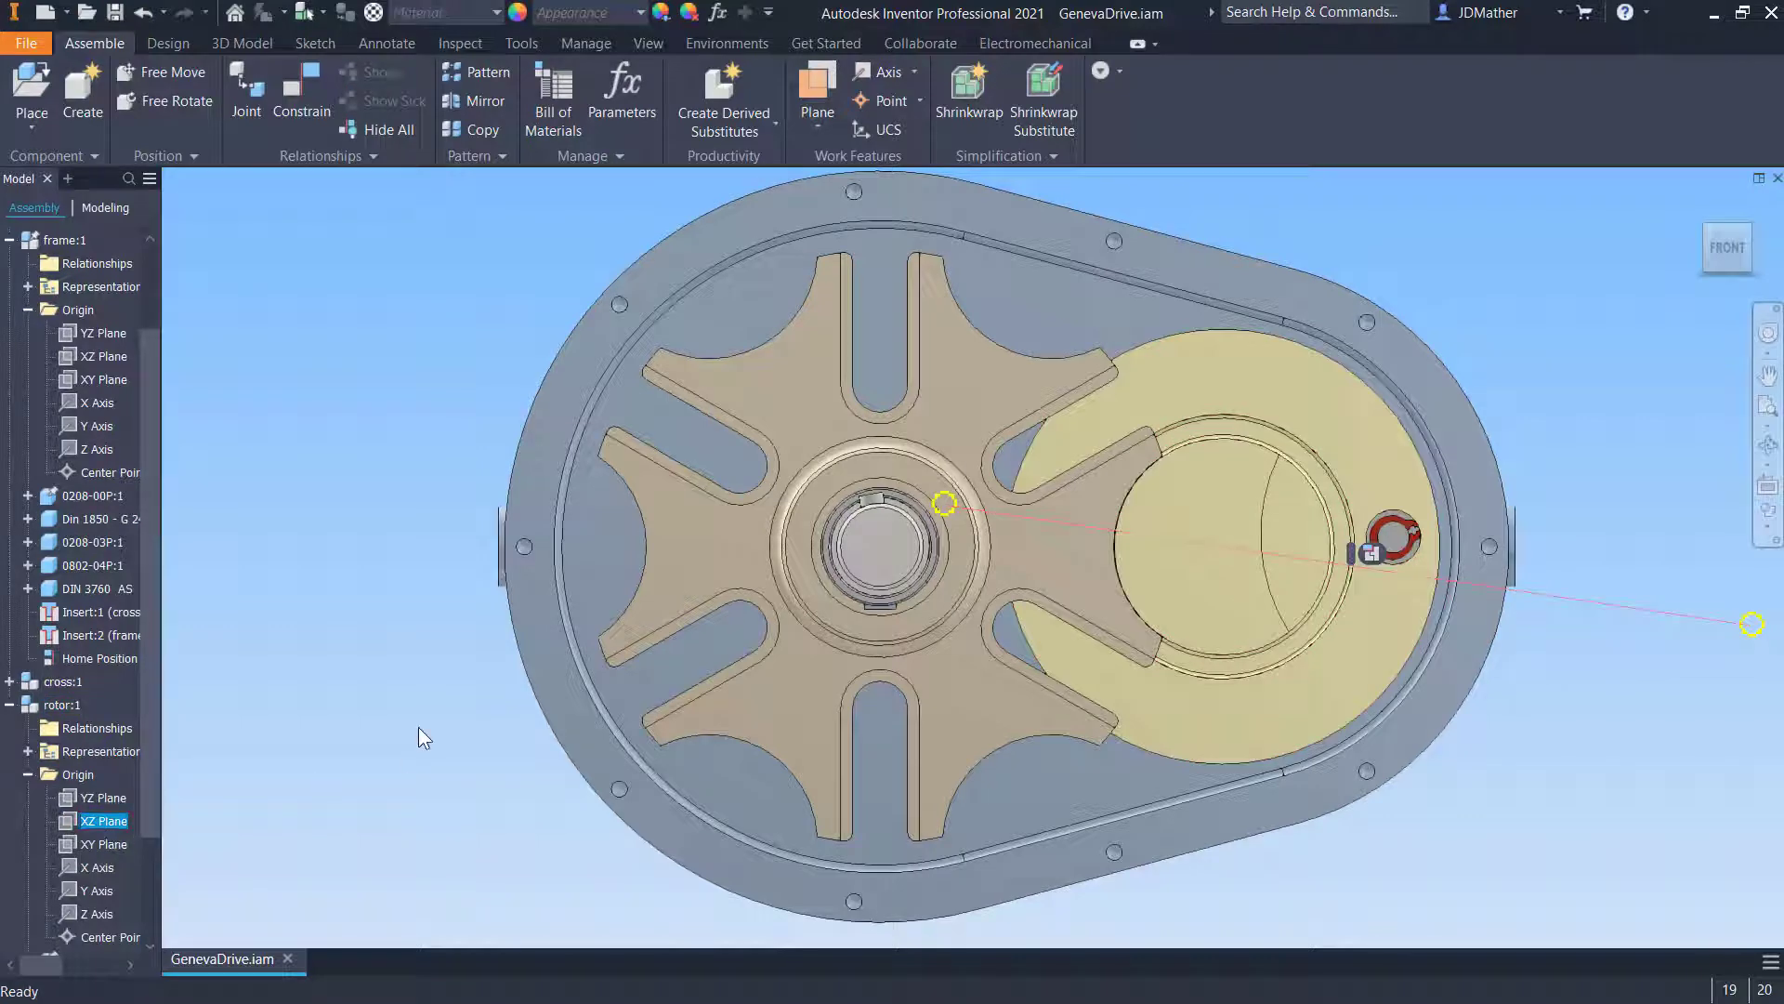
pyautogui.press('c')
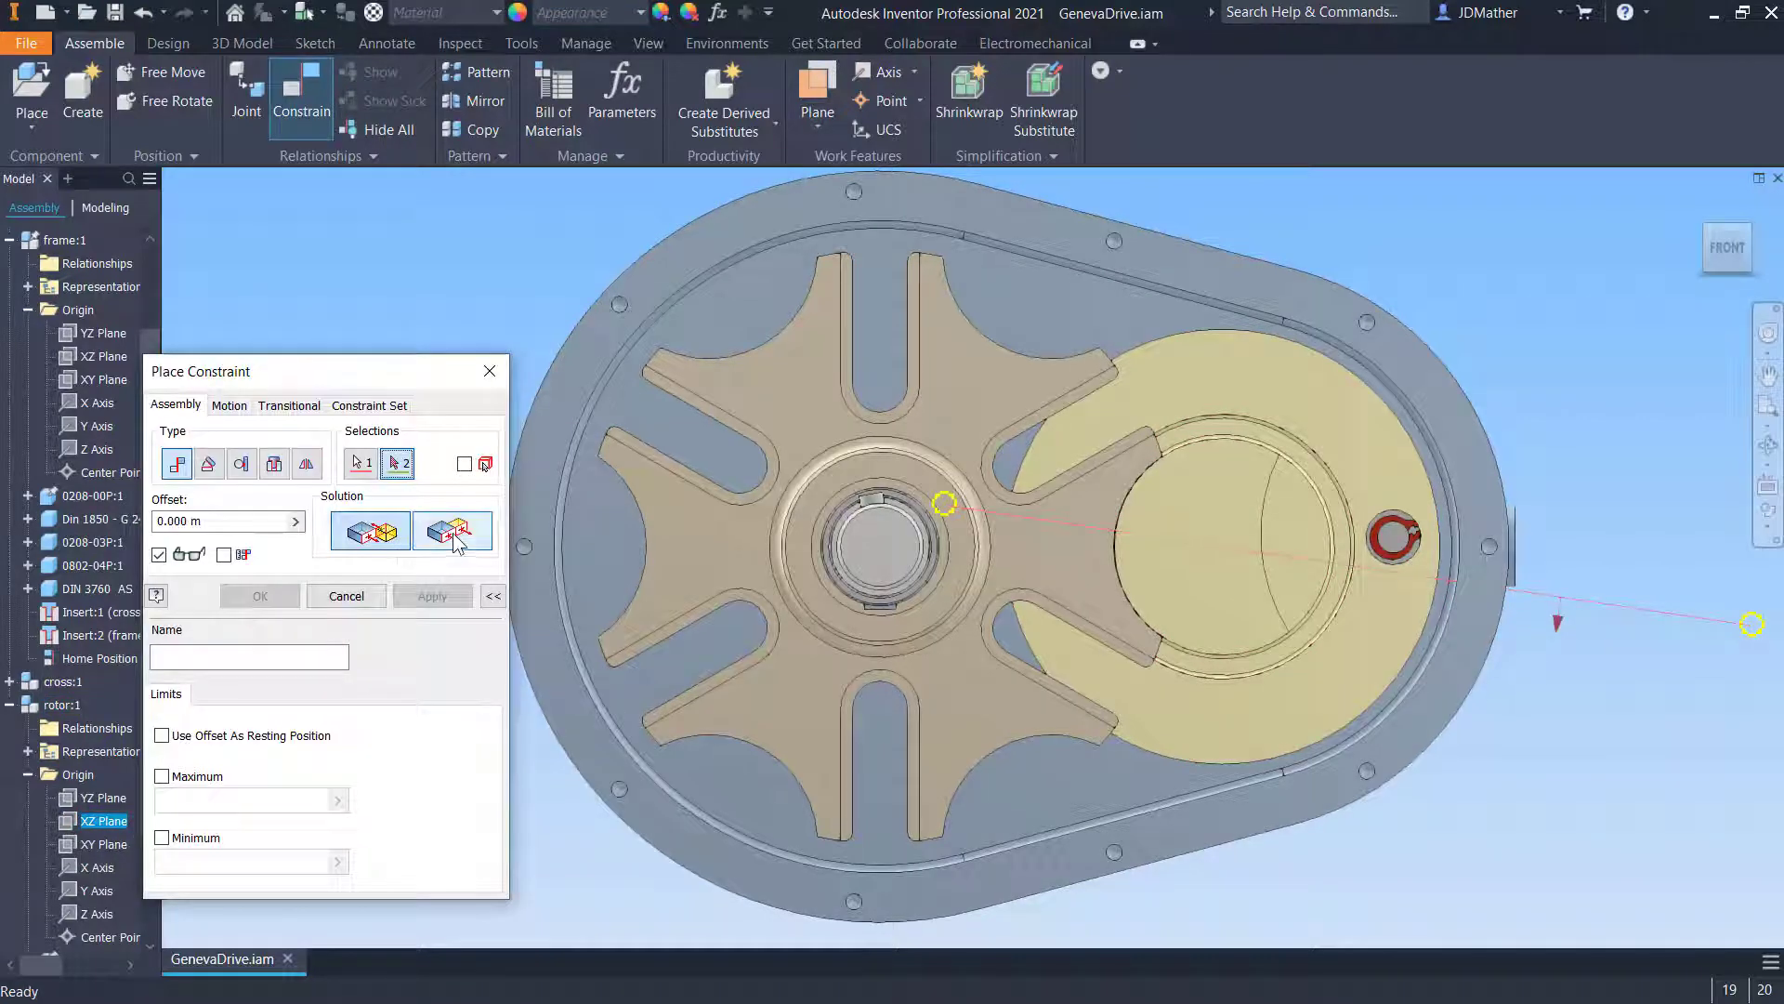
pyautogui.click(100, 357)
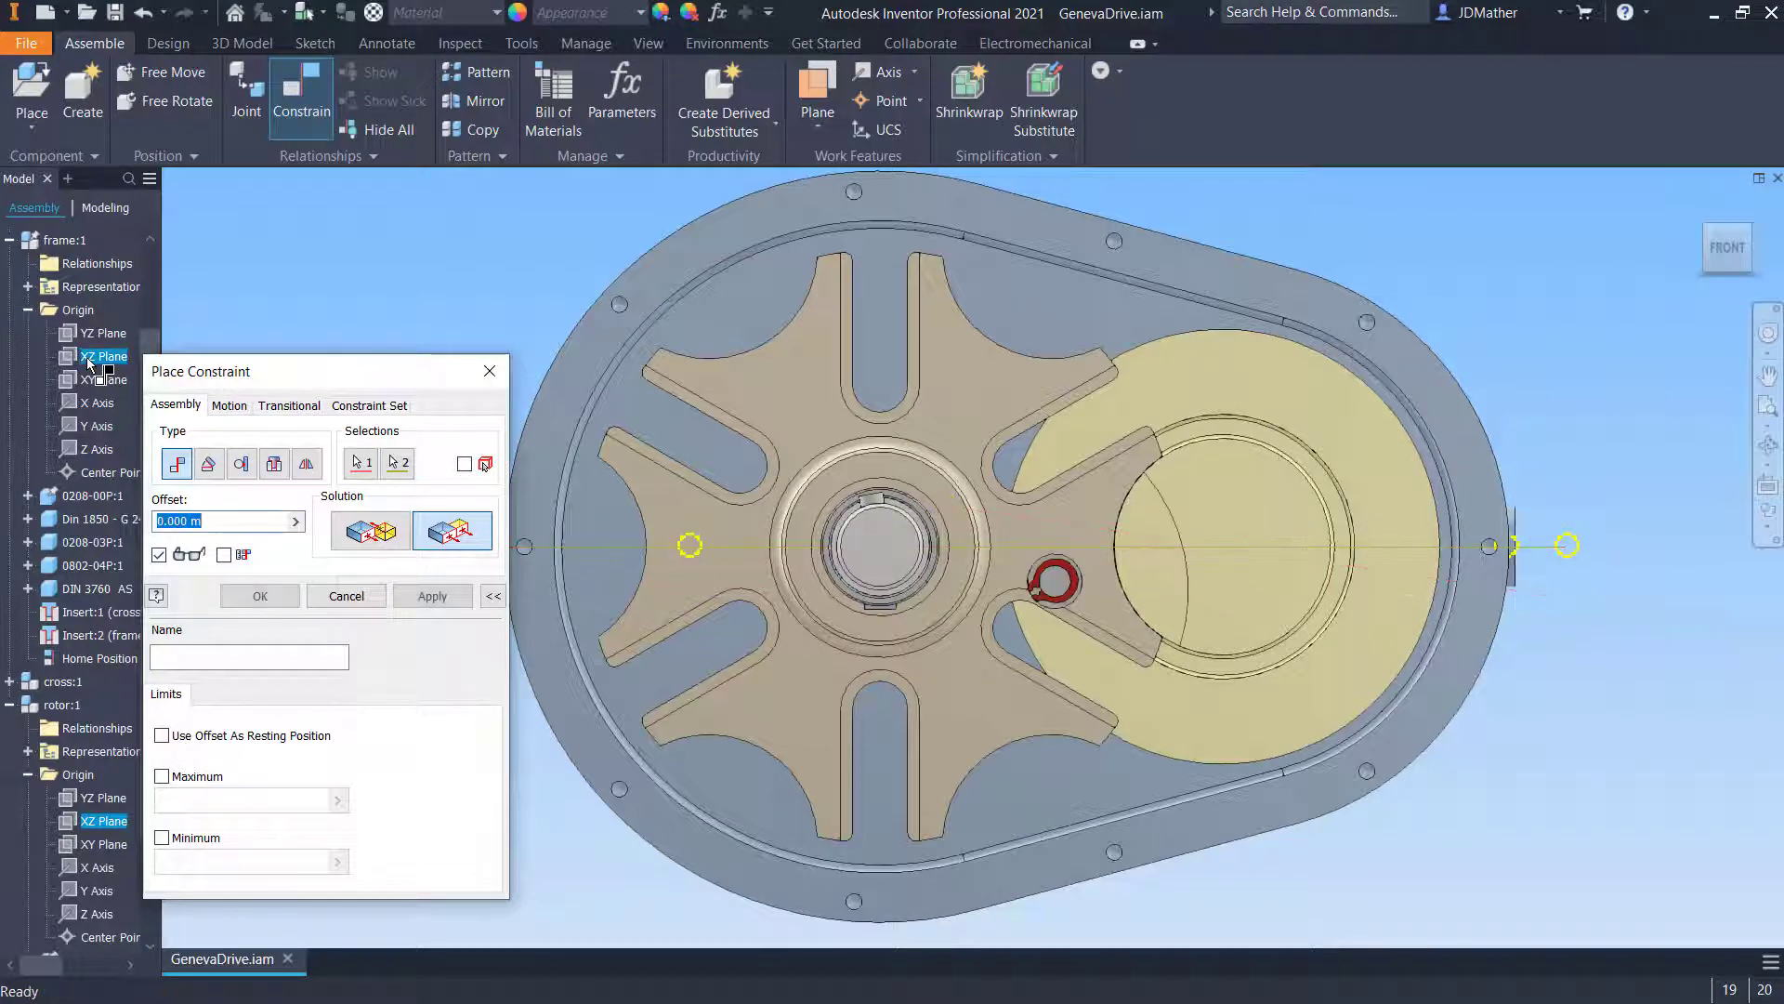
pyautogui.click(371, 544)
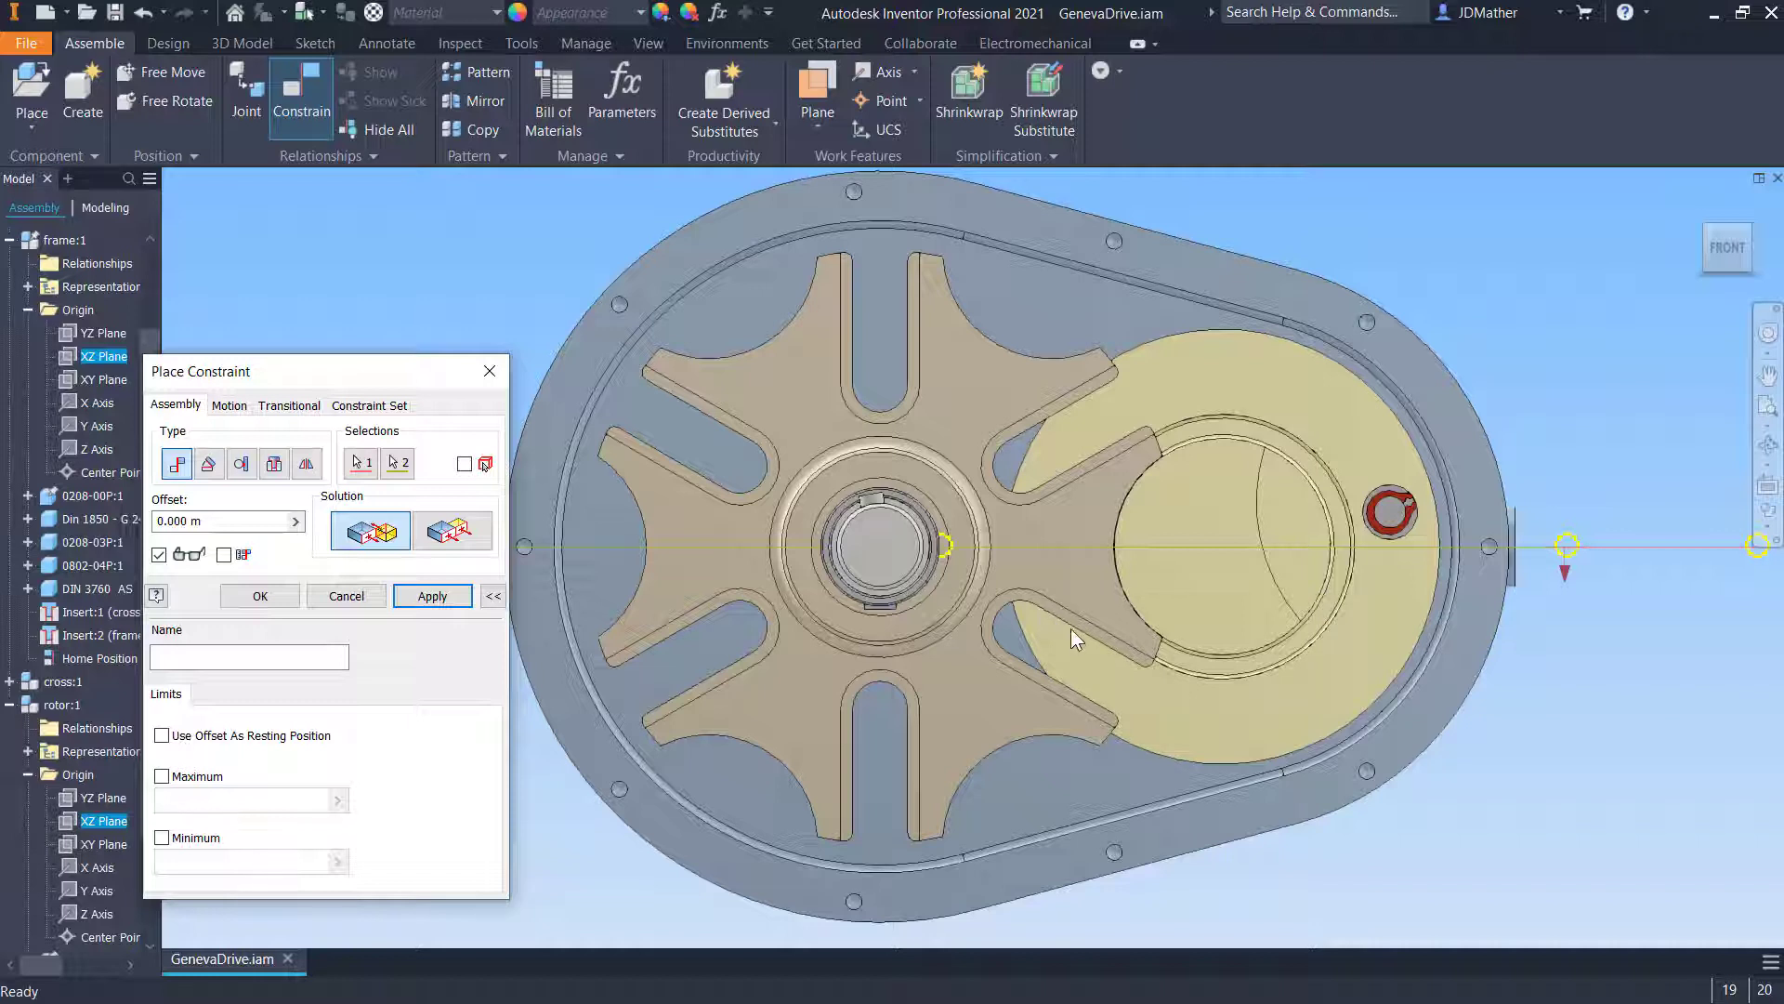
pyautogui.click(257, 655)
pyautogui.write('Home Position ')
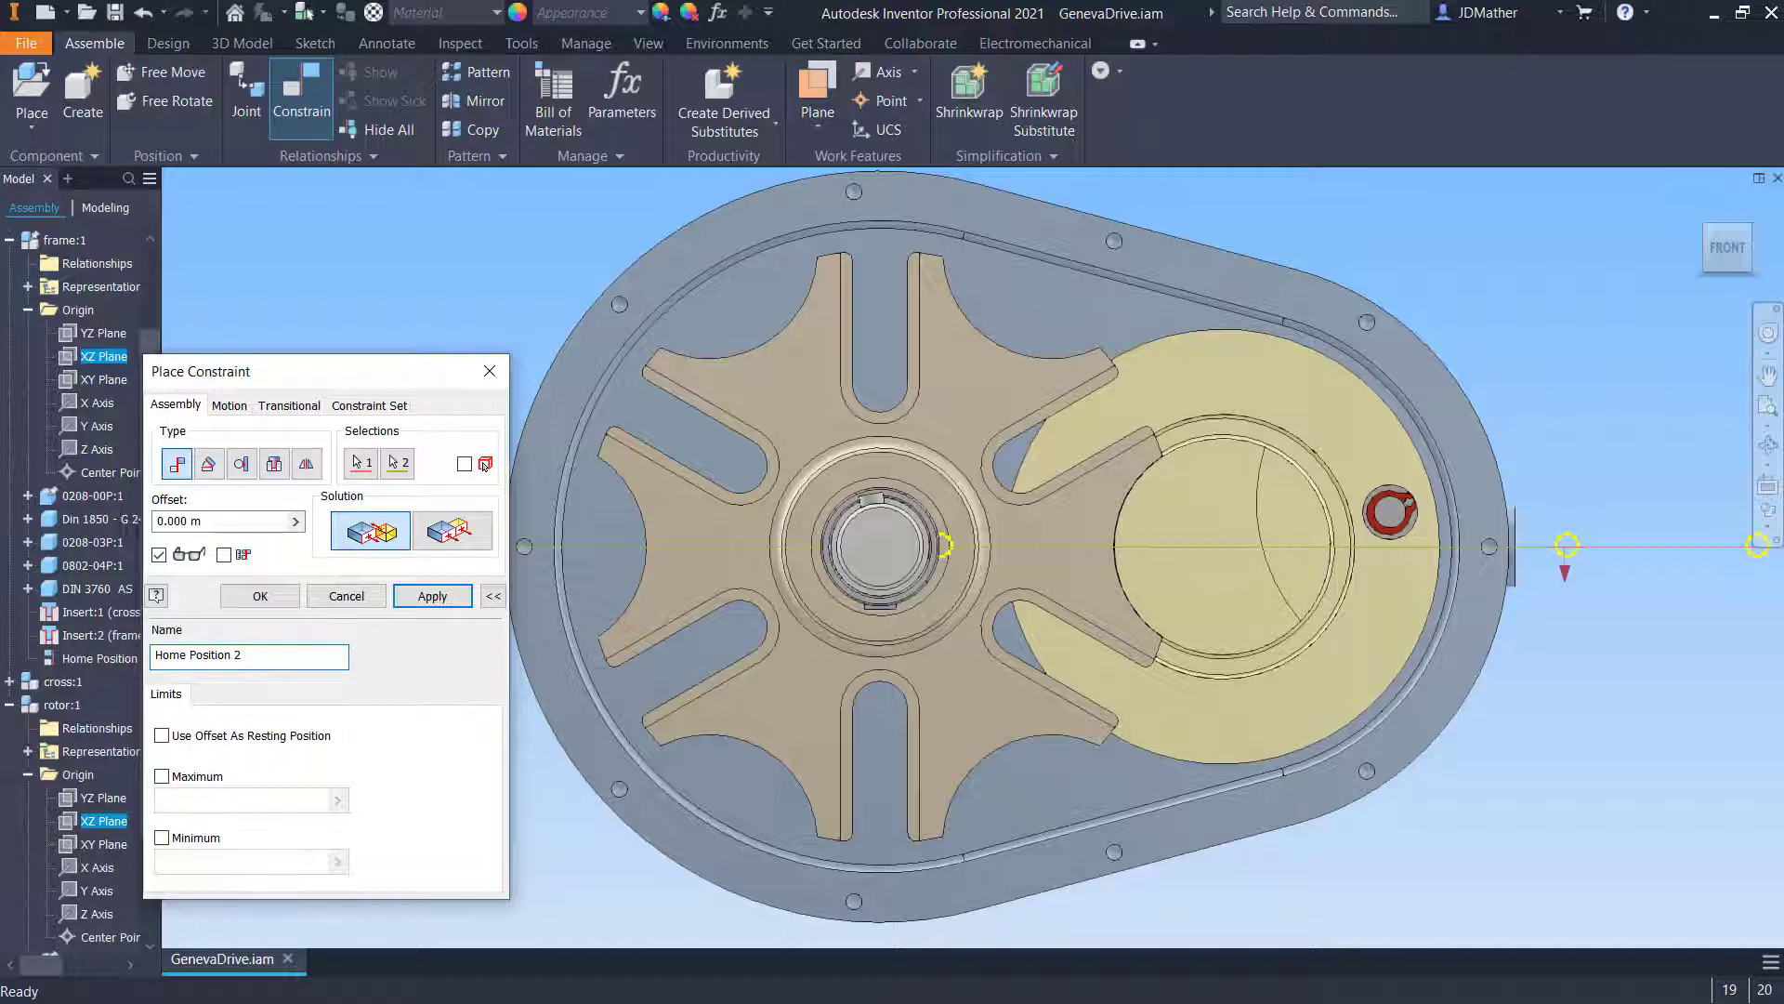
pyautogui.write('2 - Slot Aligned')
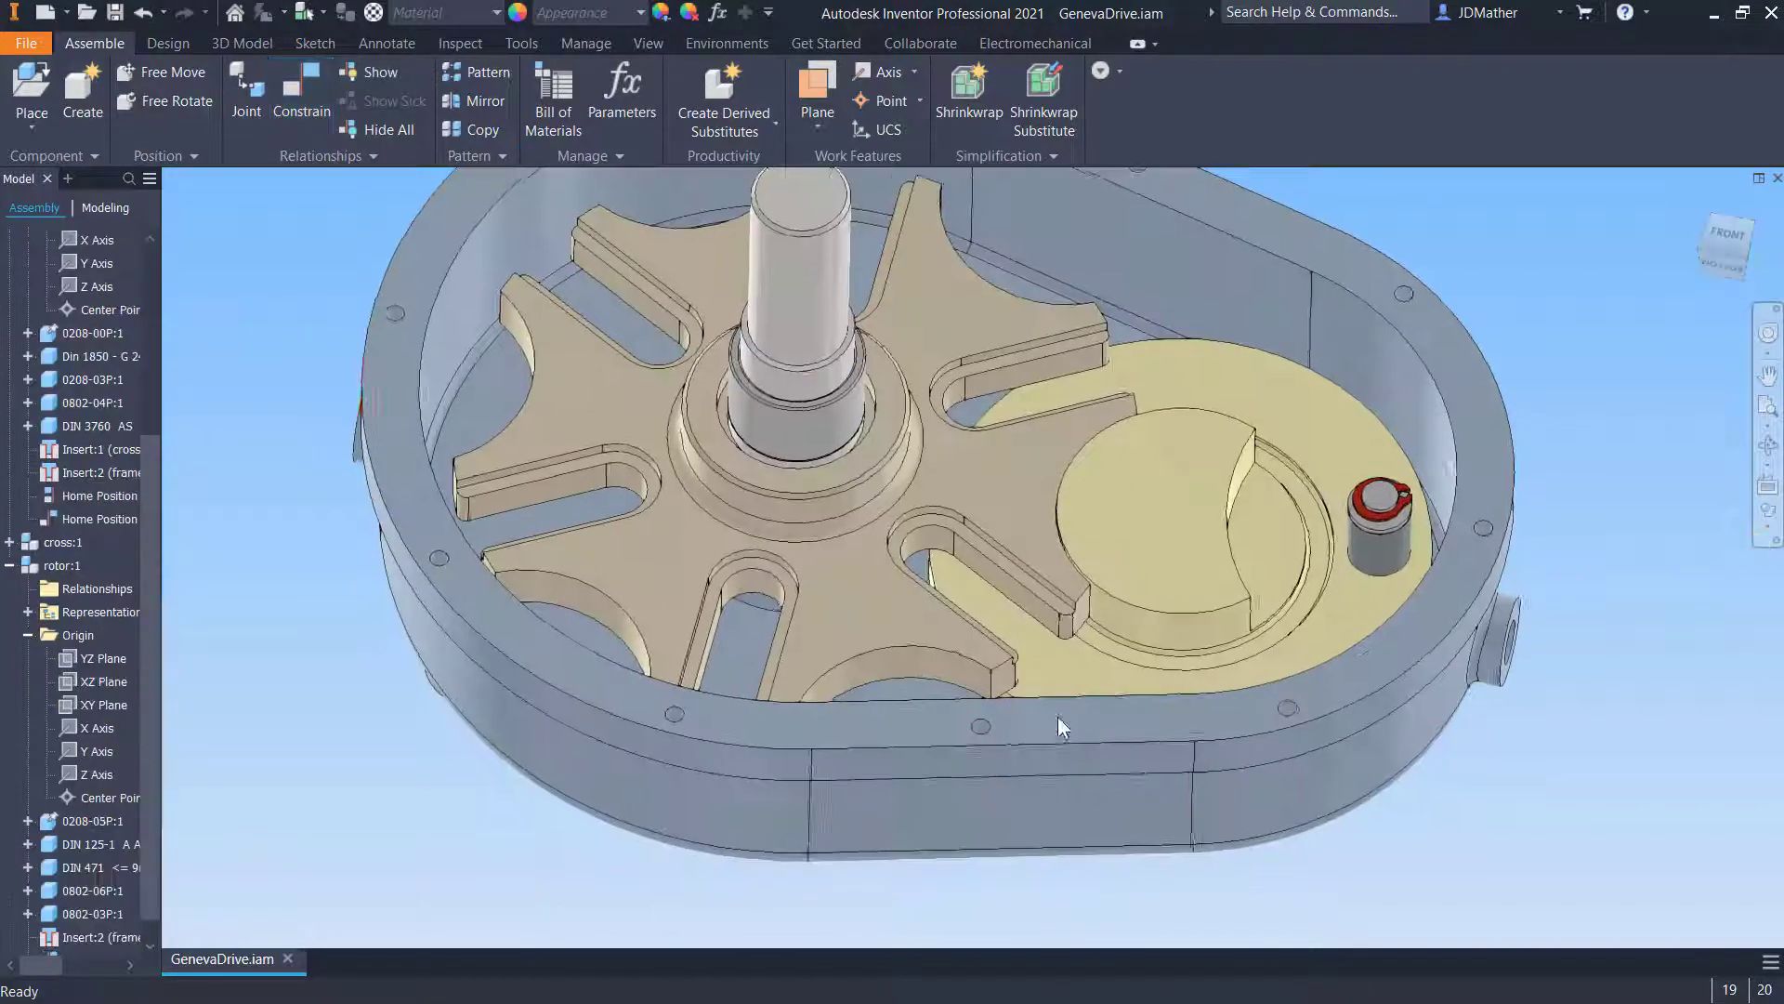
# - Start the Measure tool and set its precision to All Decimals
pyautogui.scroll(1, 1058, 717)
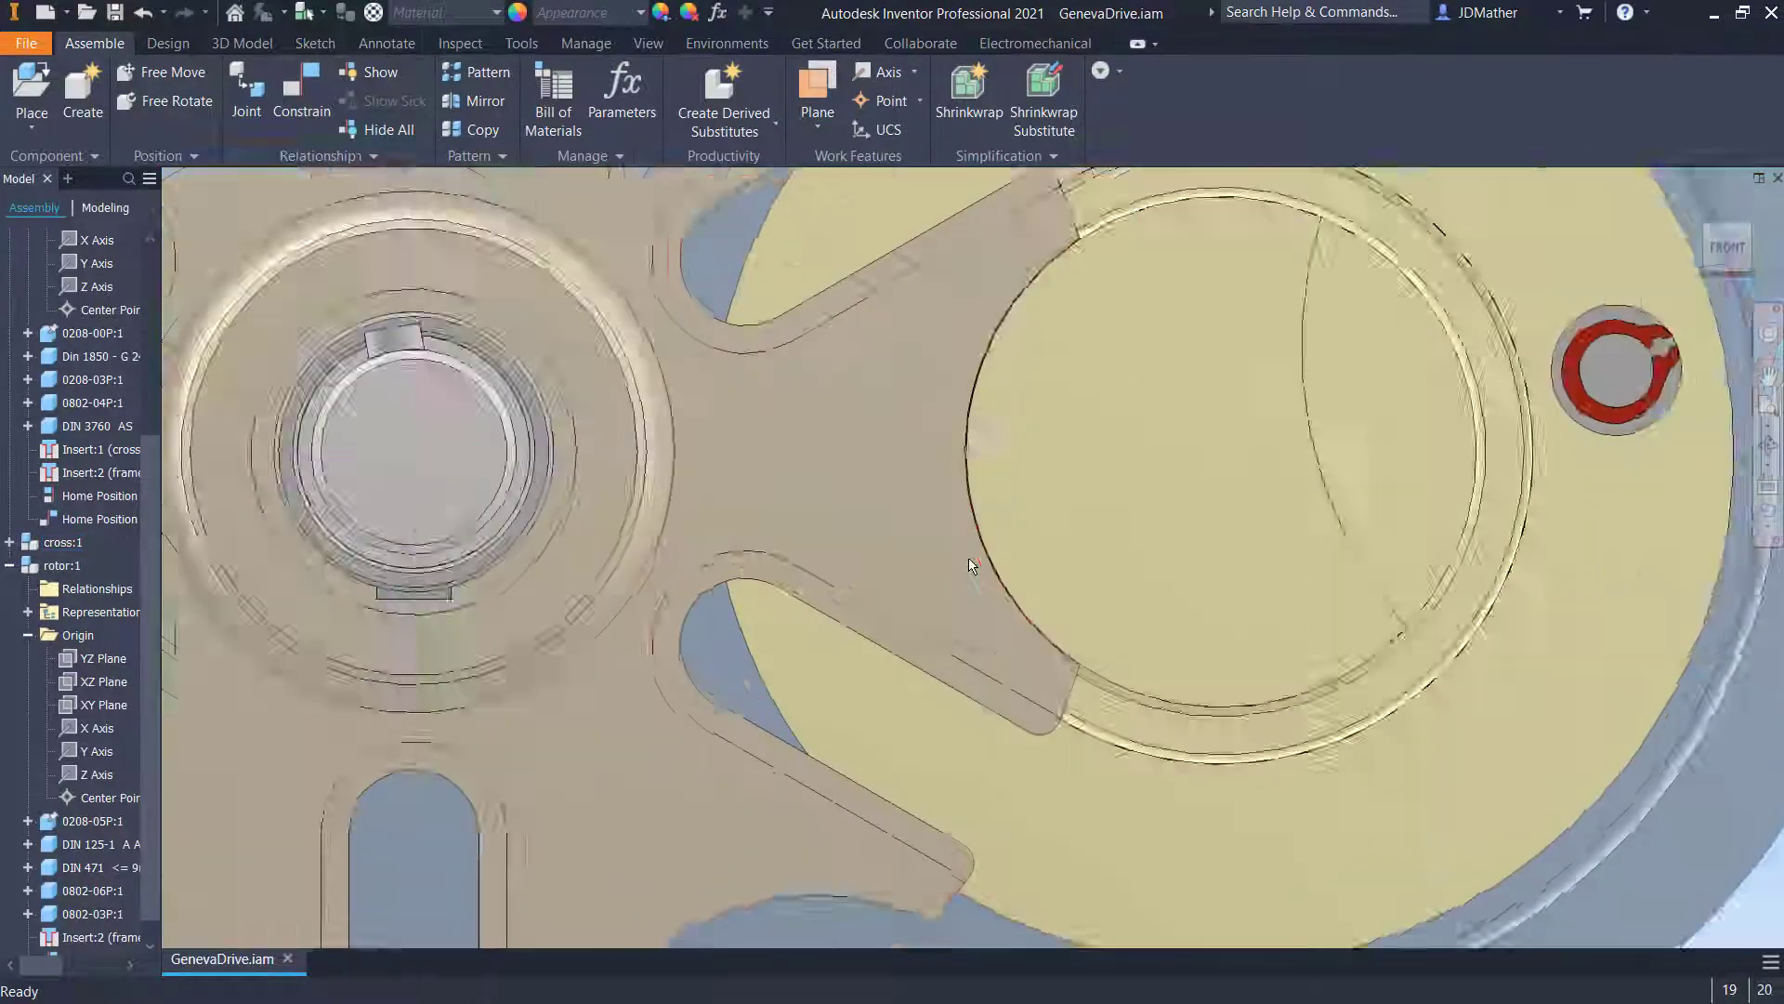
pyautogui.scroll(3, 1004, 586)
pyautogui.scroll(5, 1042, 637)
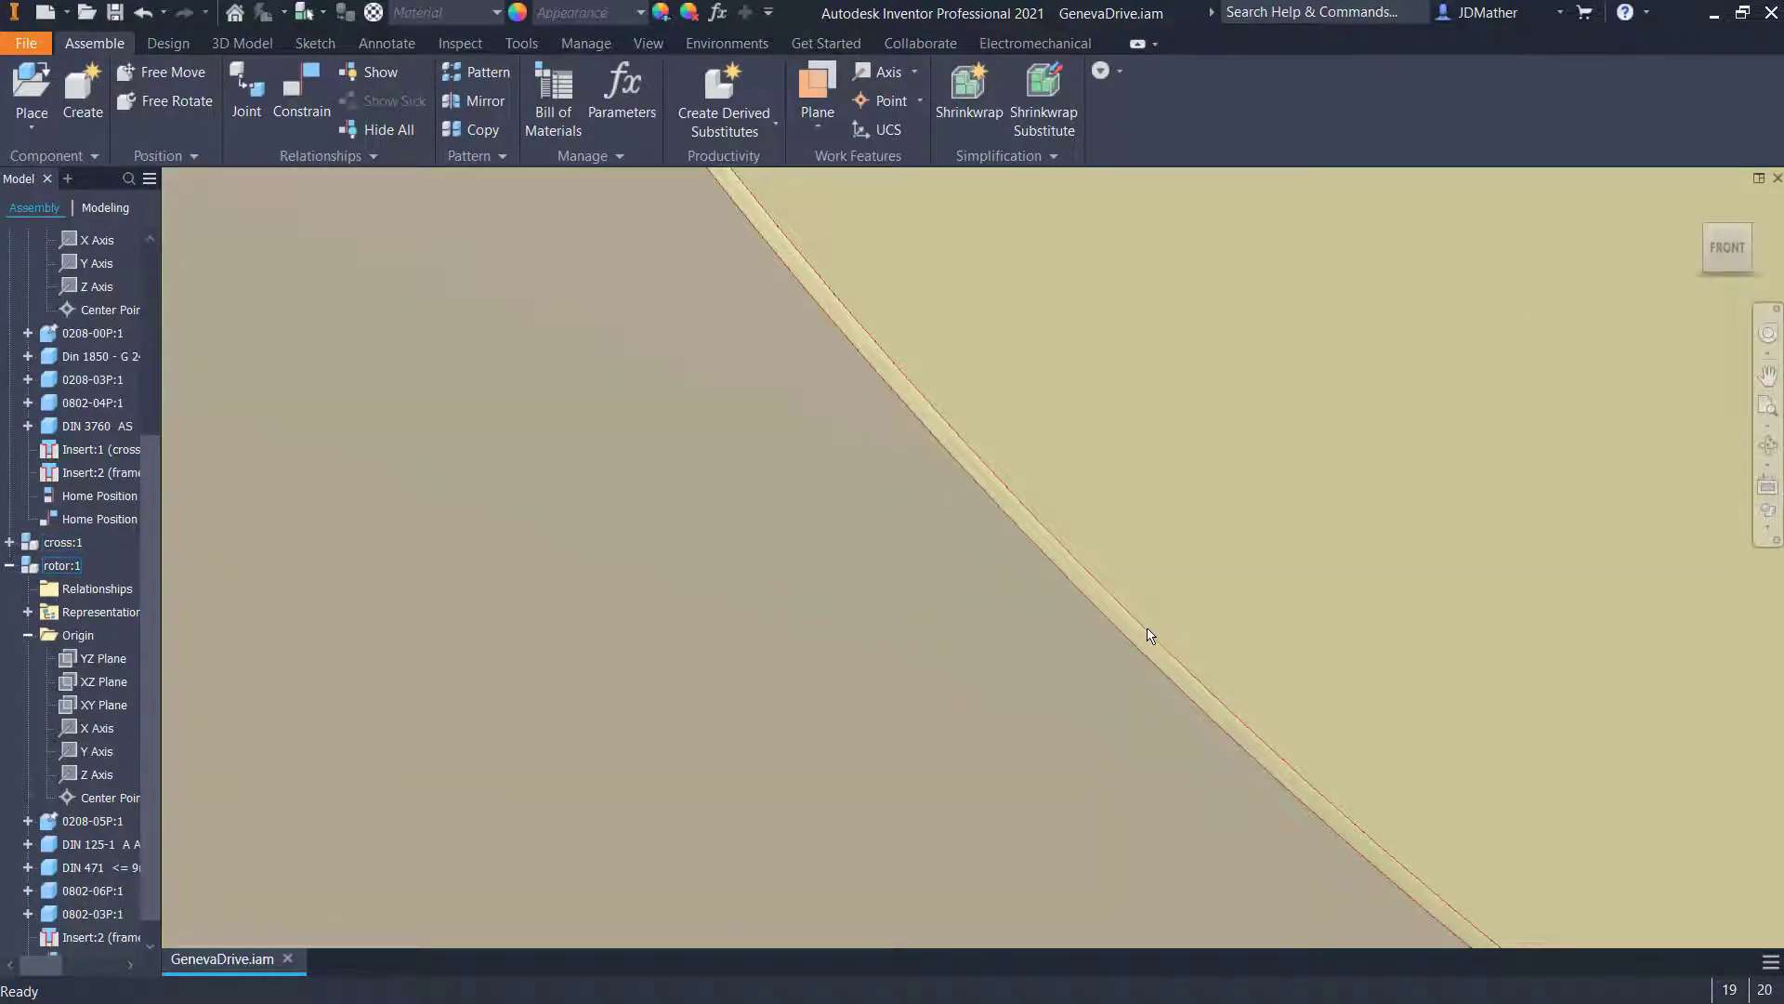
pyautogui.scroll(-10, 1108, 602)
pyautogui.keyDown('shift'); pyautogui.moveTo(1108, 599); pyautogui.dragTo(1424, 634, button='middle'); pyautogui.keyUp('shift')
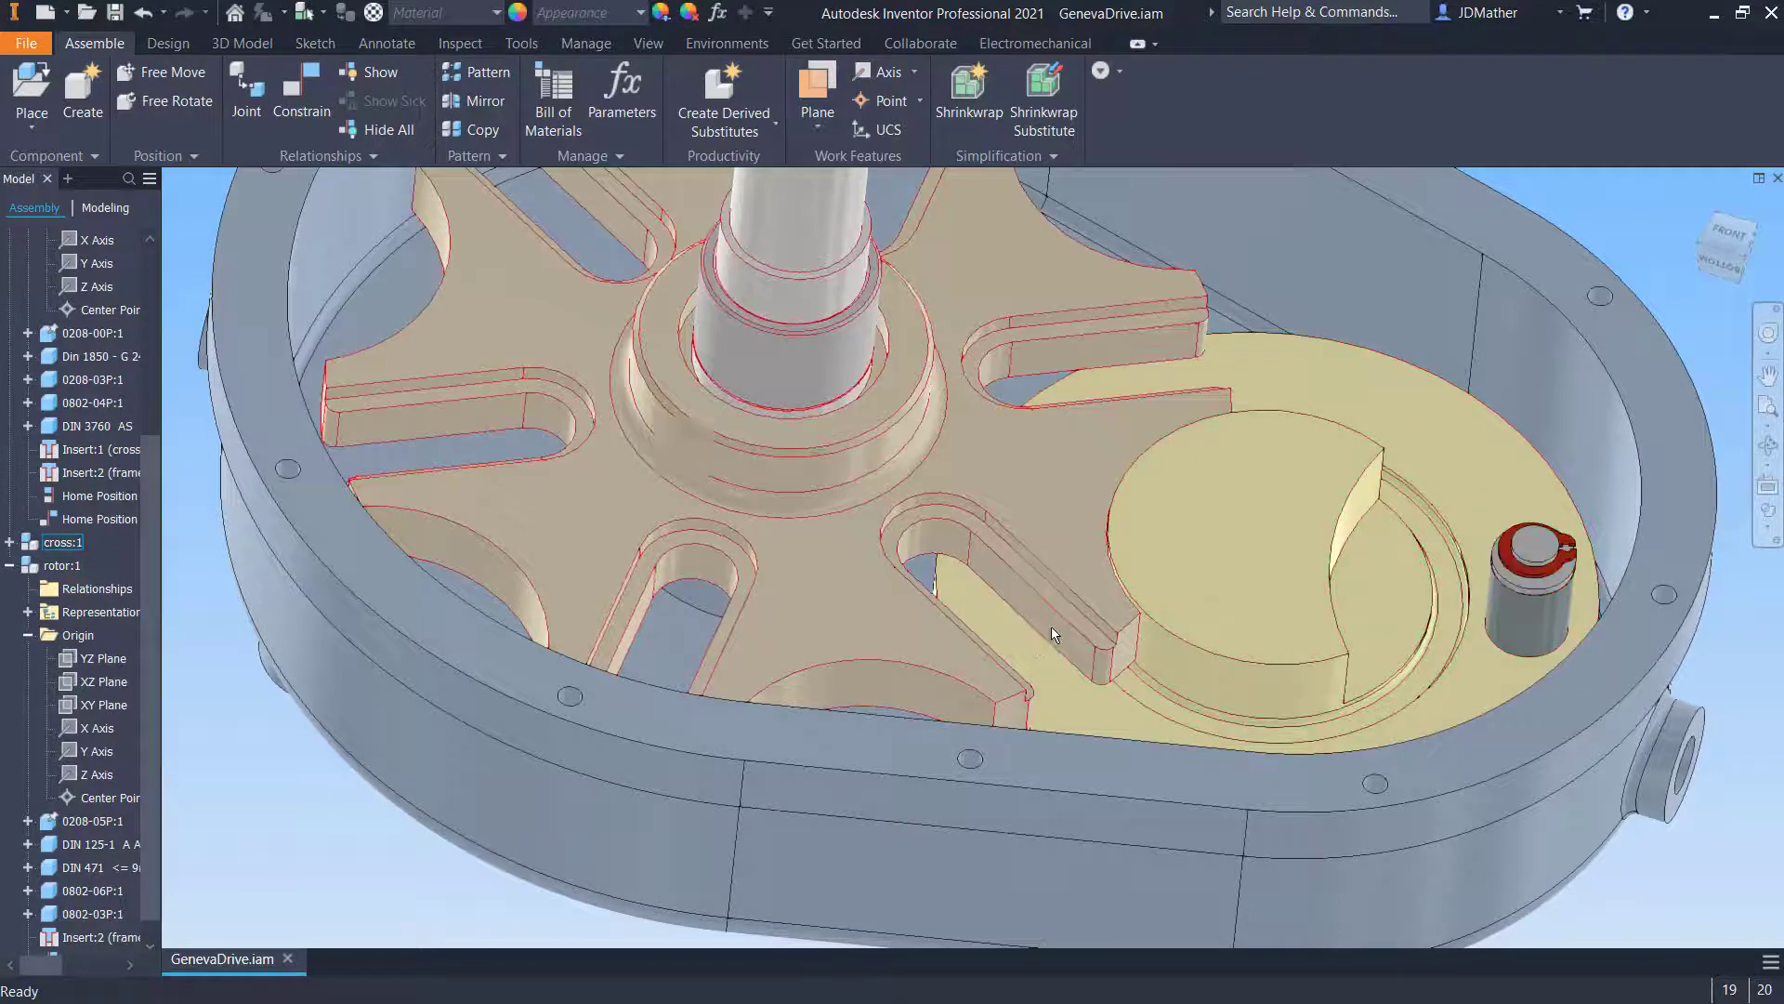
pyautogui.press('F6')
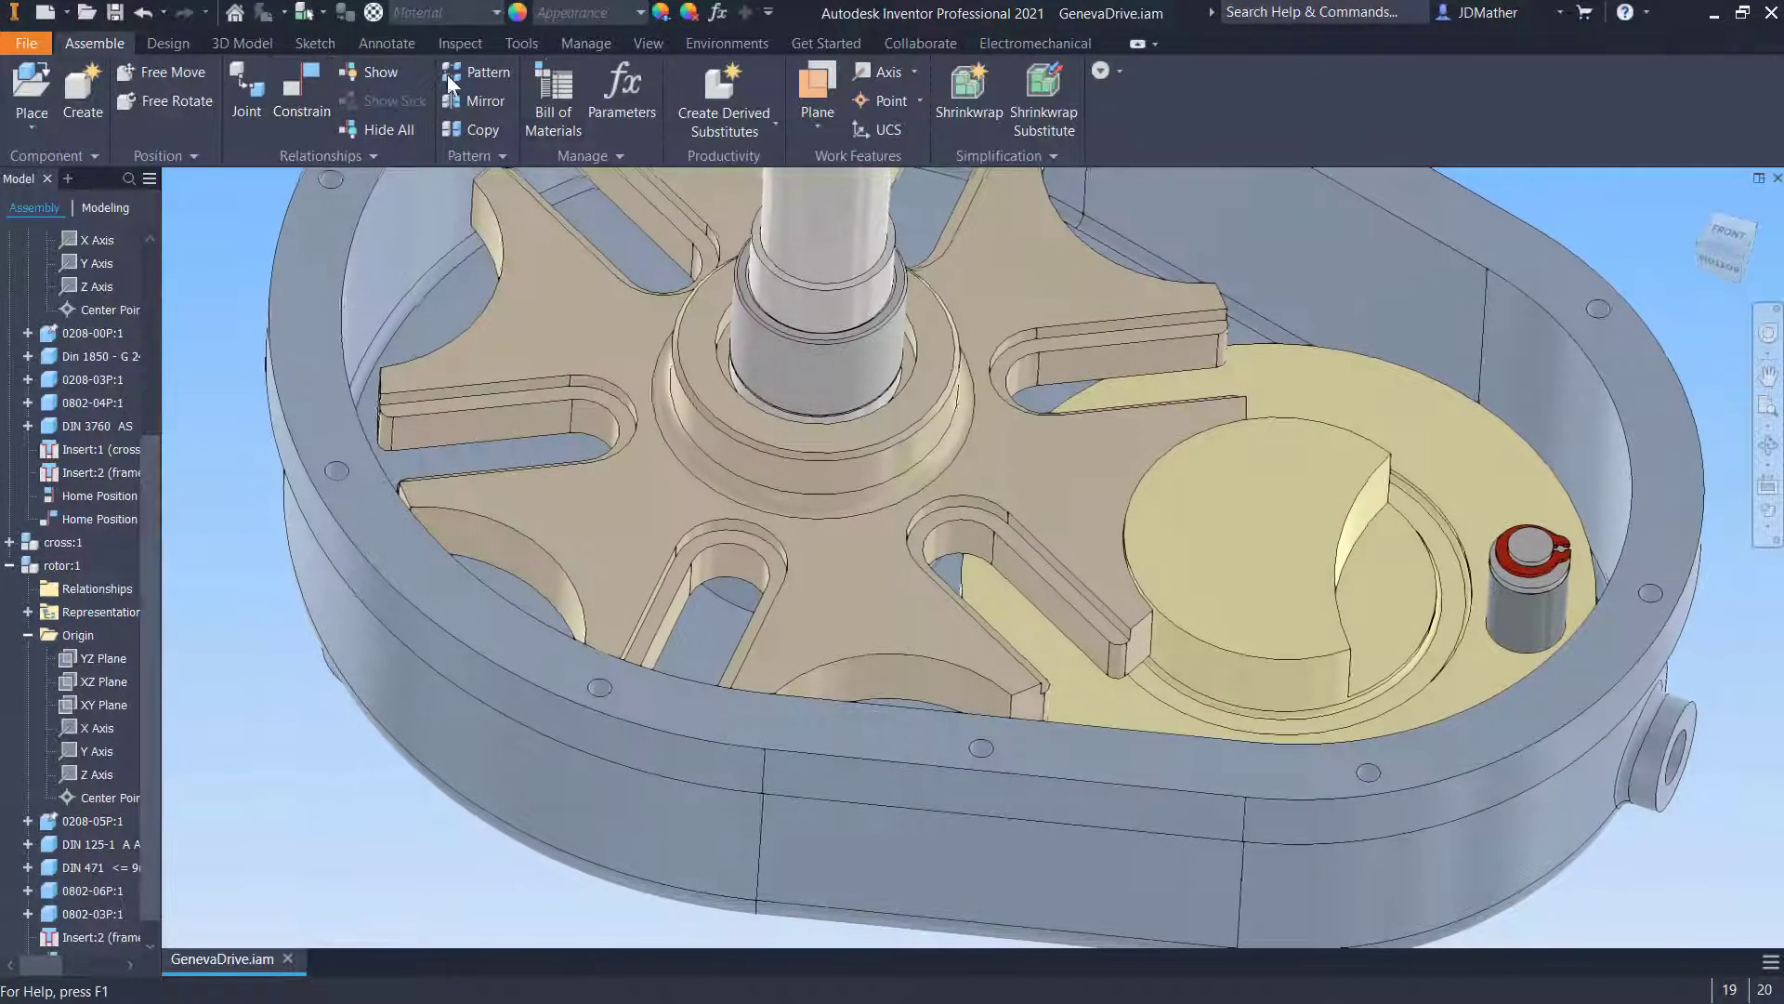
pyautogui.click(460, 43)
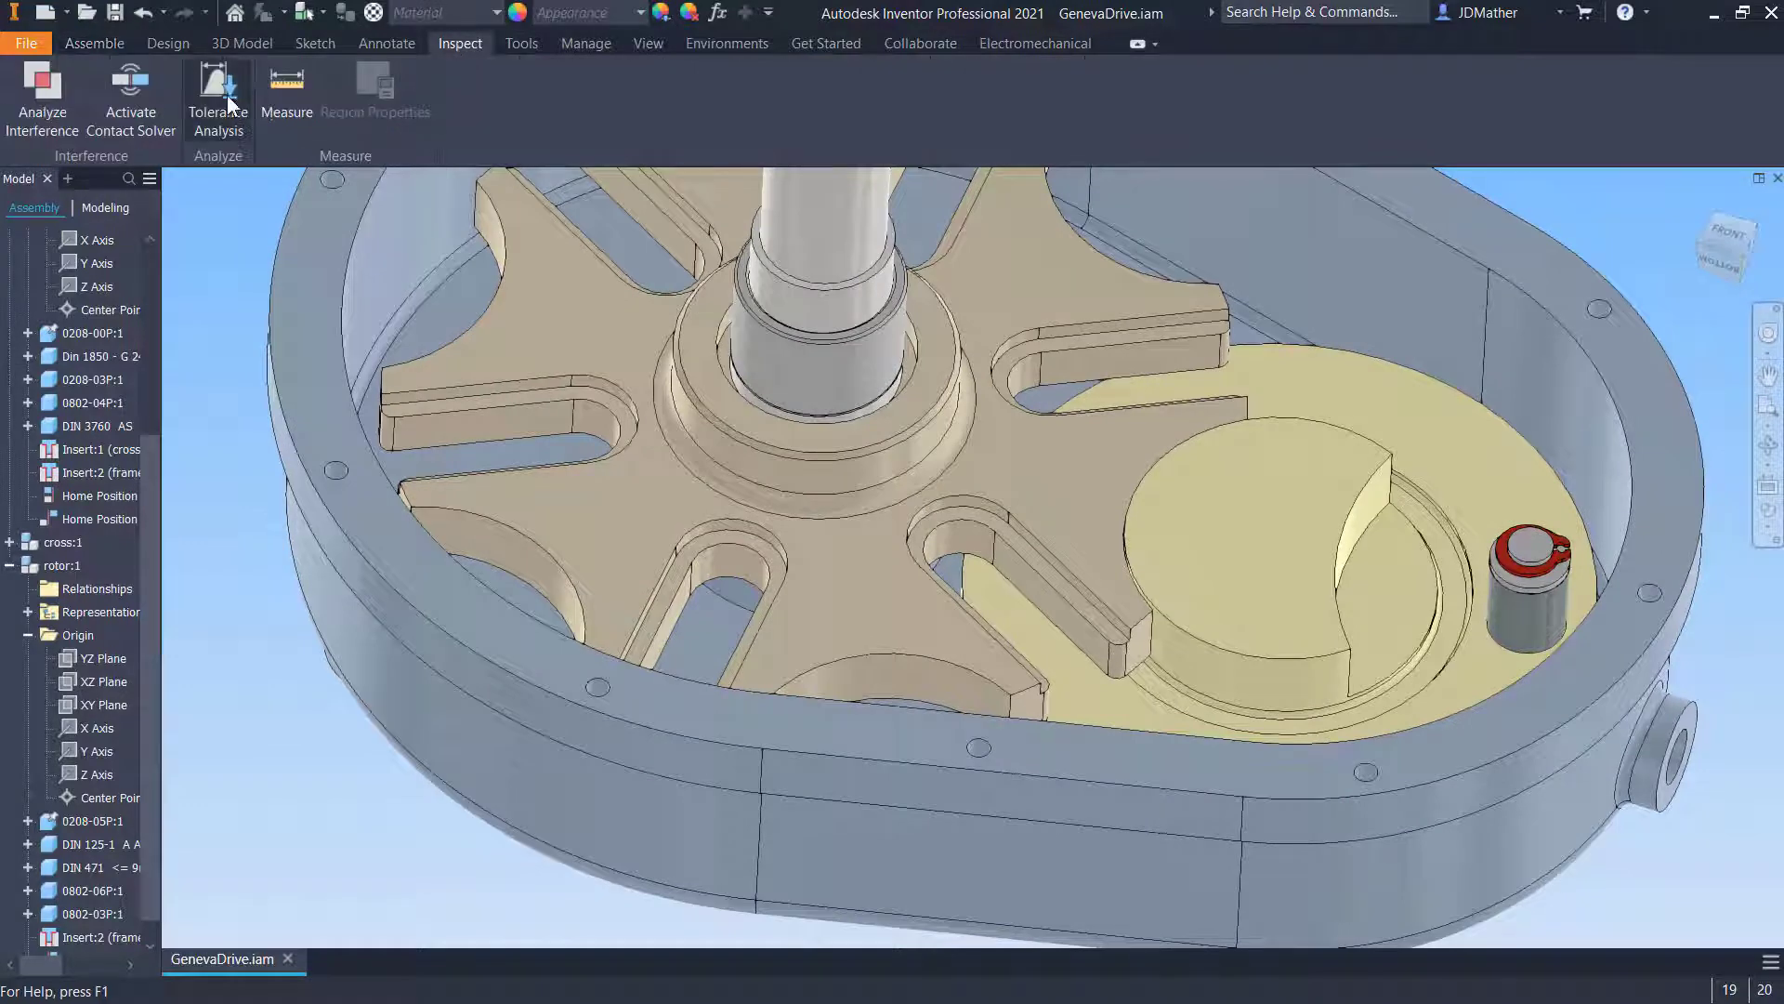
pyautogui.click(289, 83)
pyautogui.click(316, 384)
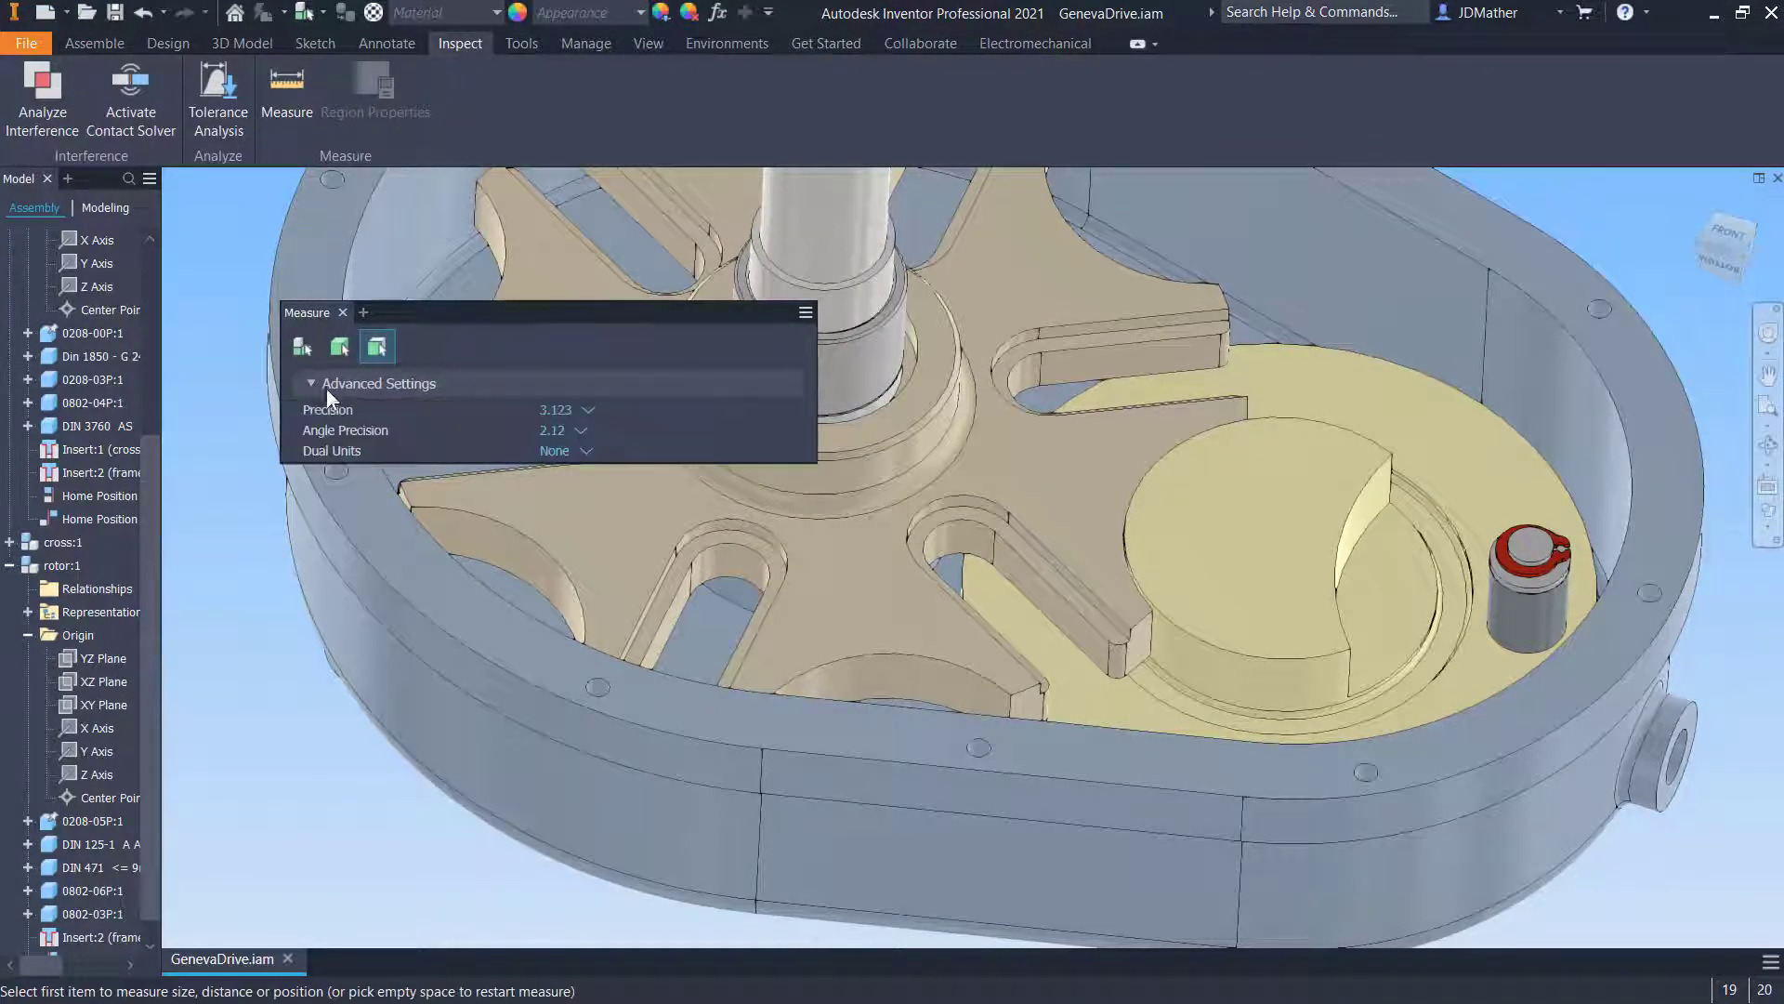
pyautogui.click(583, 412)
pyautogui.click(576, 609)
# - Measure the distance between the opposite side faces of a cross slot
pyautogui.scroll(3, 985, 595)
pyautogui.click(1027, 580)
pyautogui.keyDown('shift'); pyautogui.moveTo(1027, 580); pyautogui.dragTo(596, 457, button='middle'); pyautogui.keyUp('shift')
pyautogui.click(898, 671)
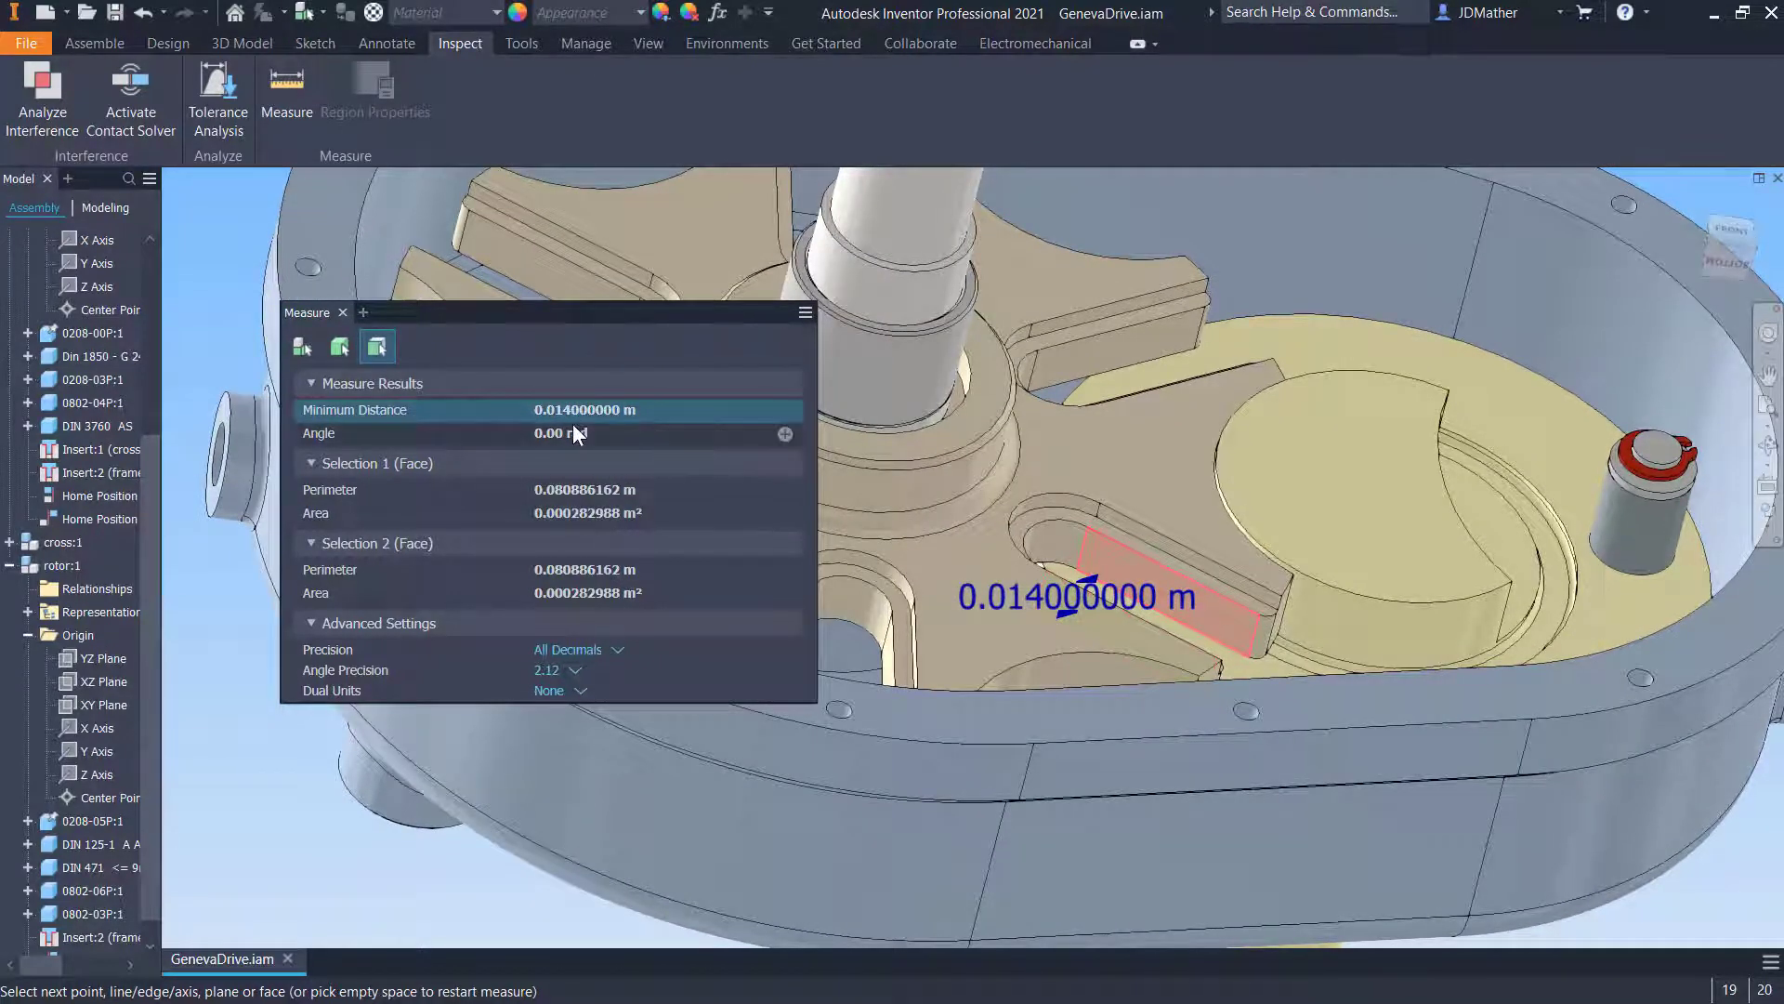
# - Measure the diameters of the rotor pin's circular edges
pyautogui.click(274, 761)
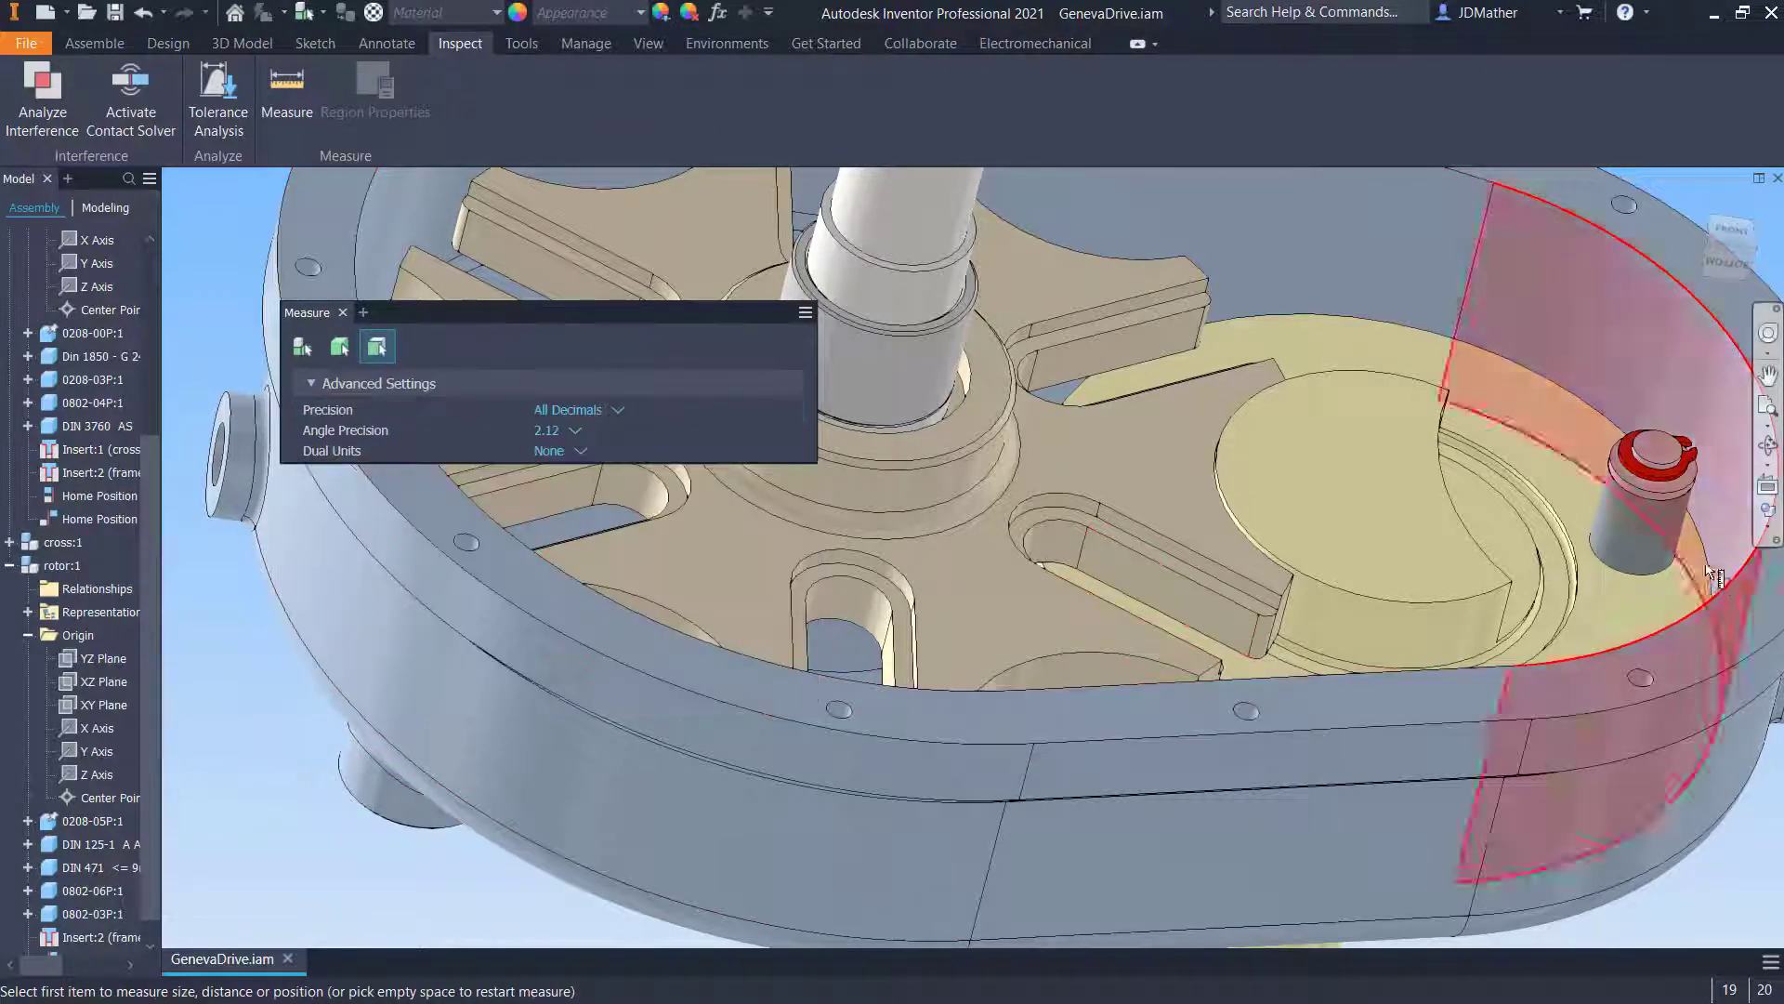
pyautogui.click(1628, 570)
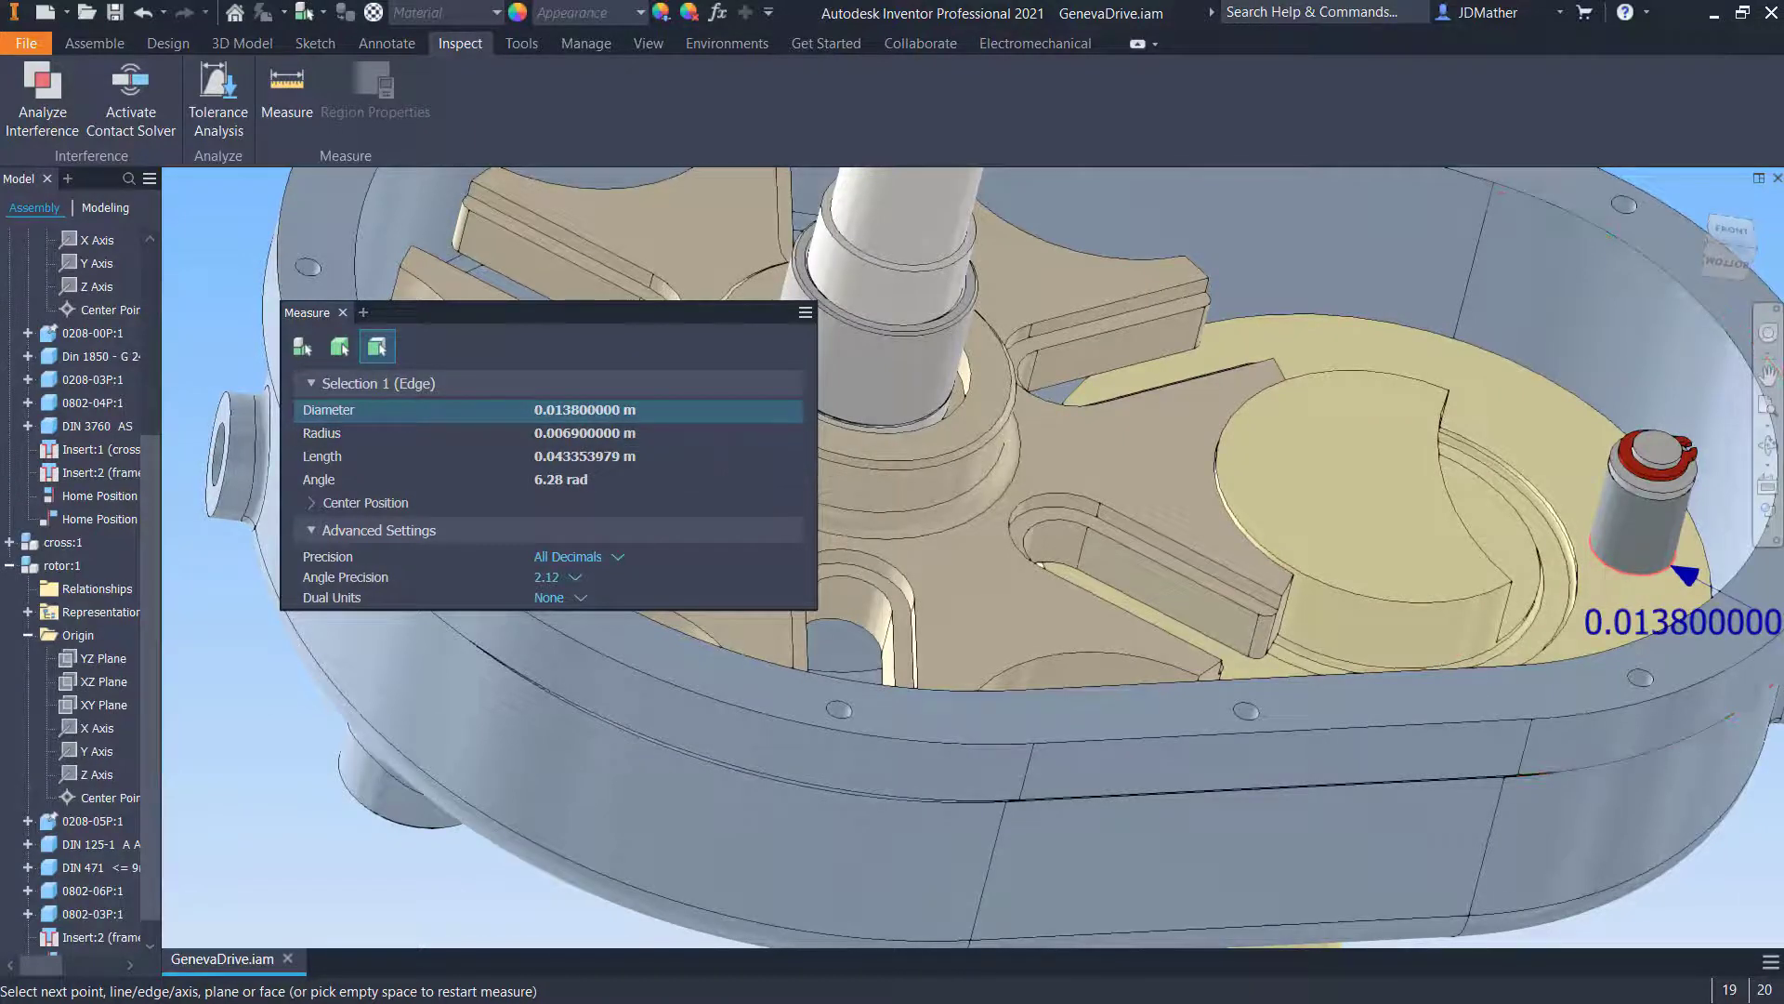
pyautogui.click(1742, 922)
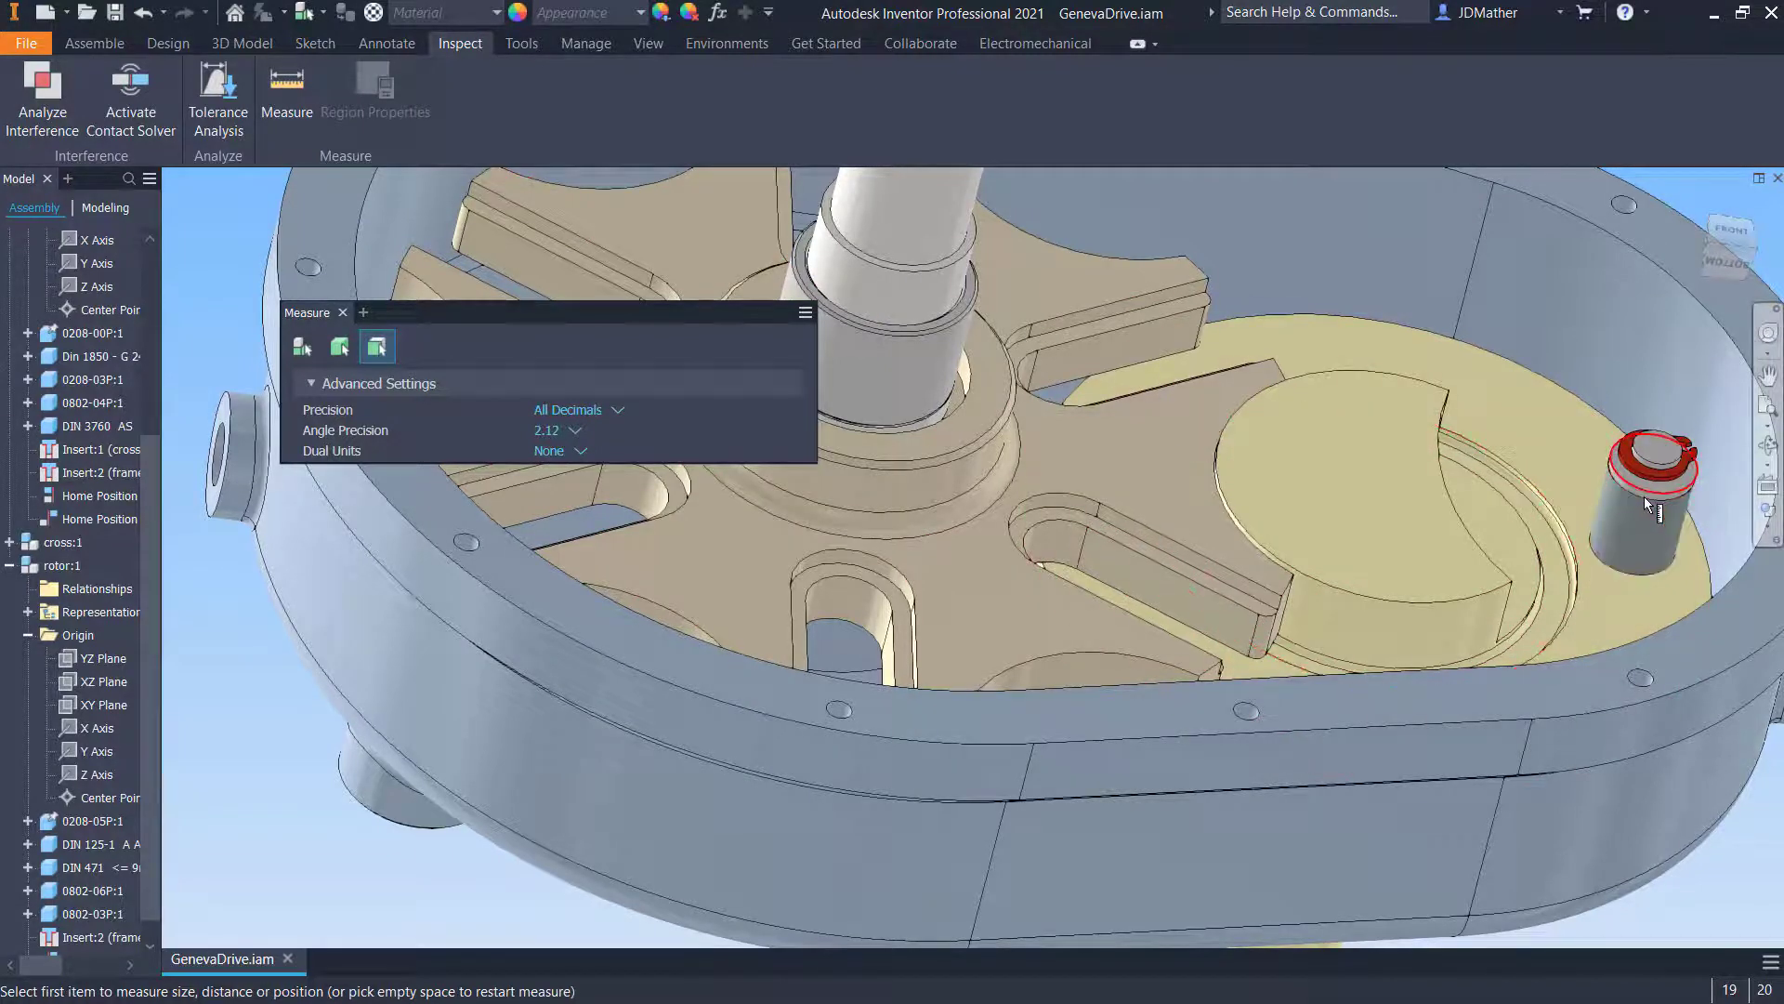
pyautogui.click(1642, 498)
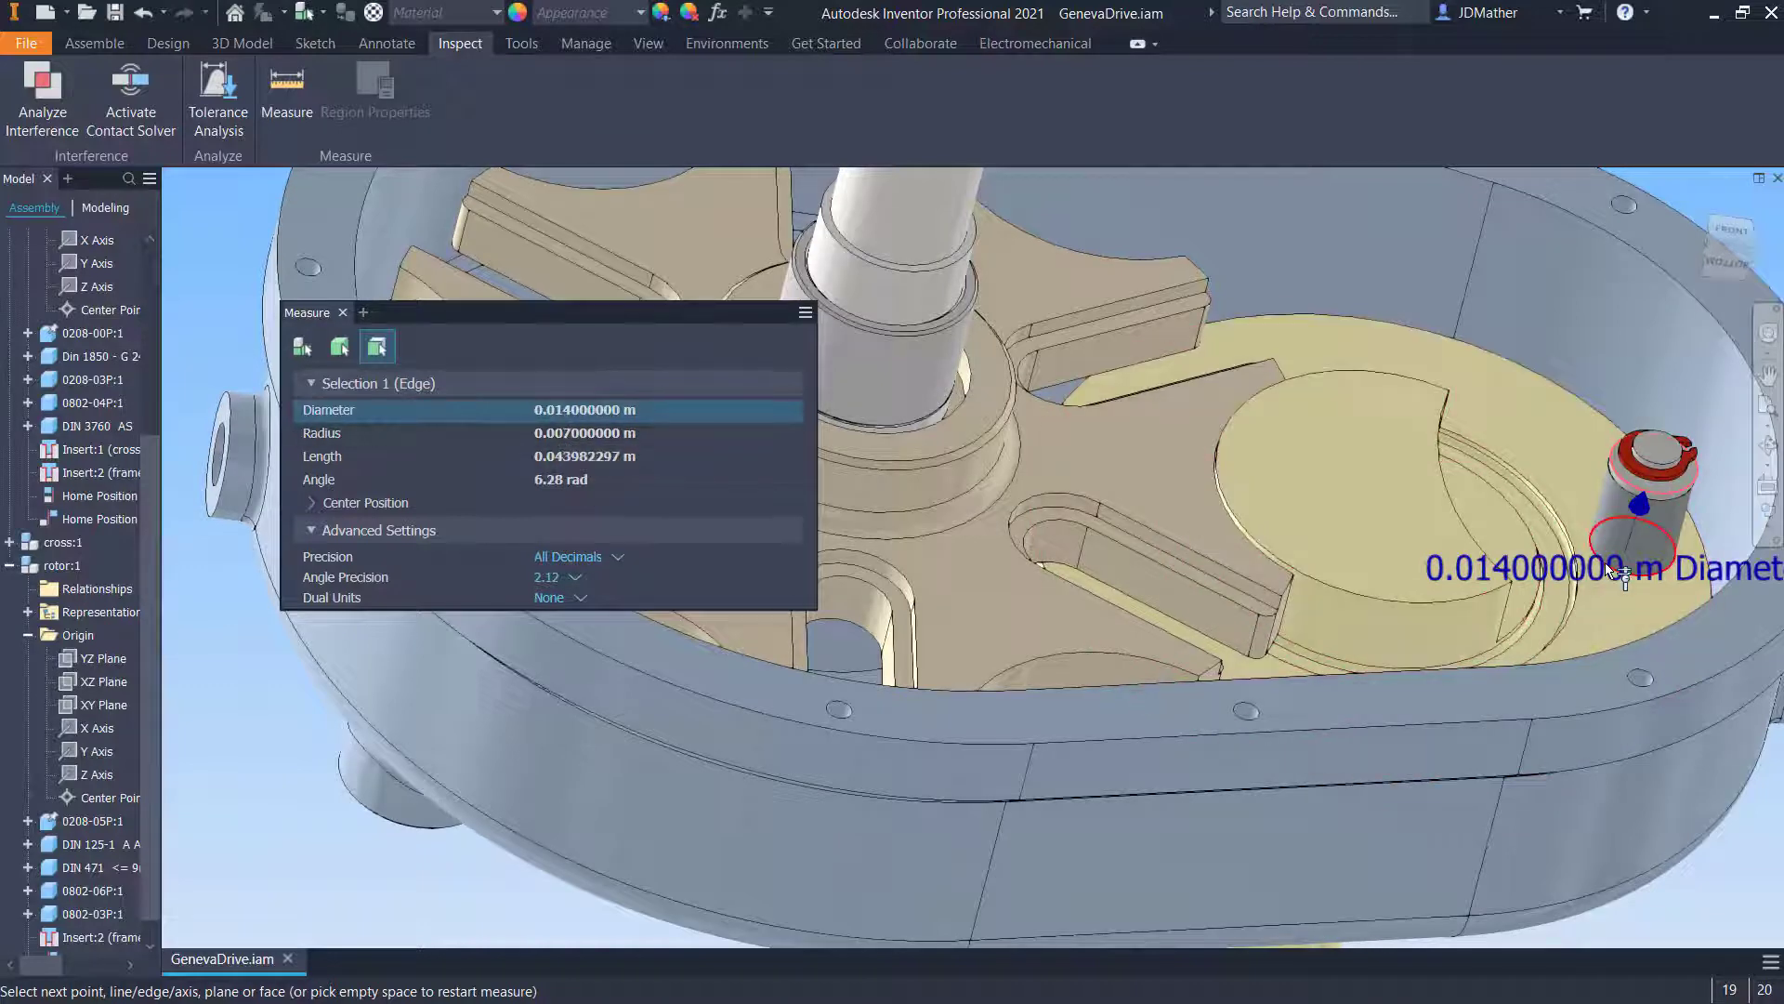
pyautogui.click(1696, 864)
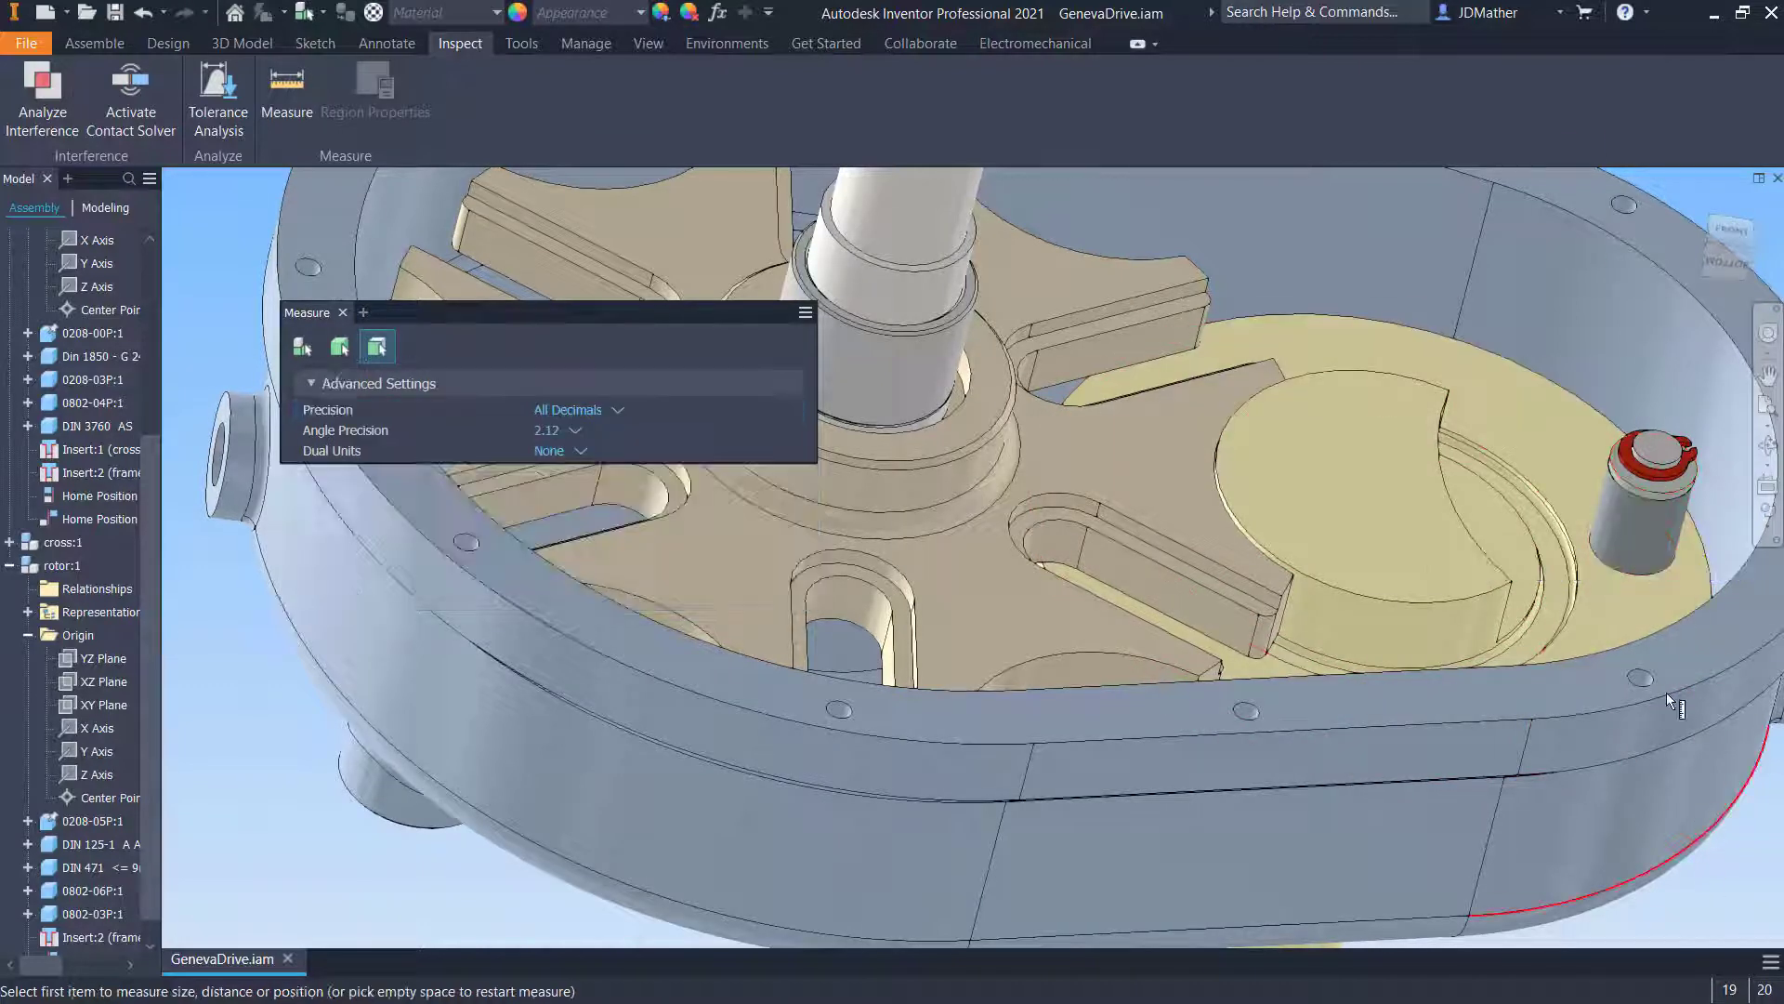
pyautogui.click(1636, 563)
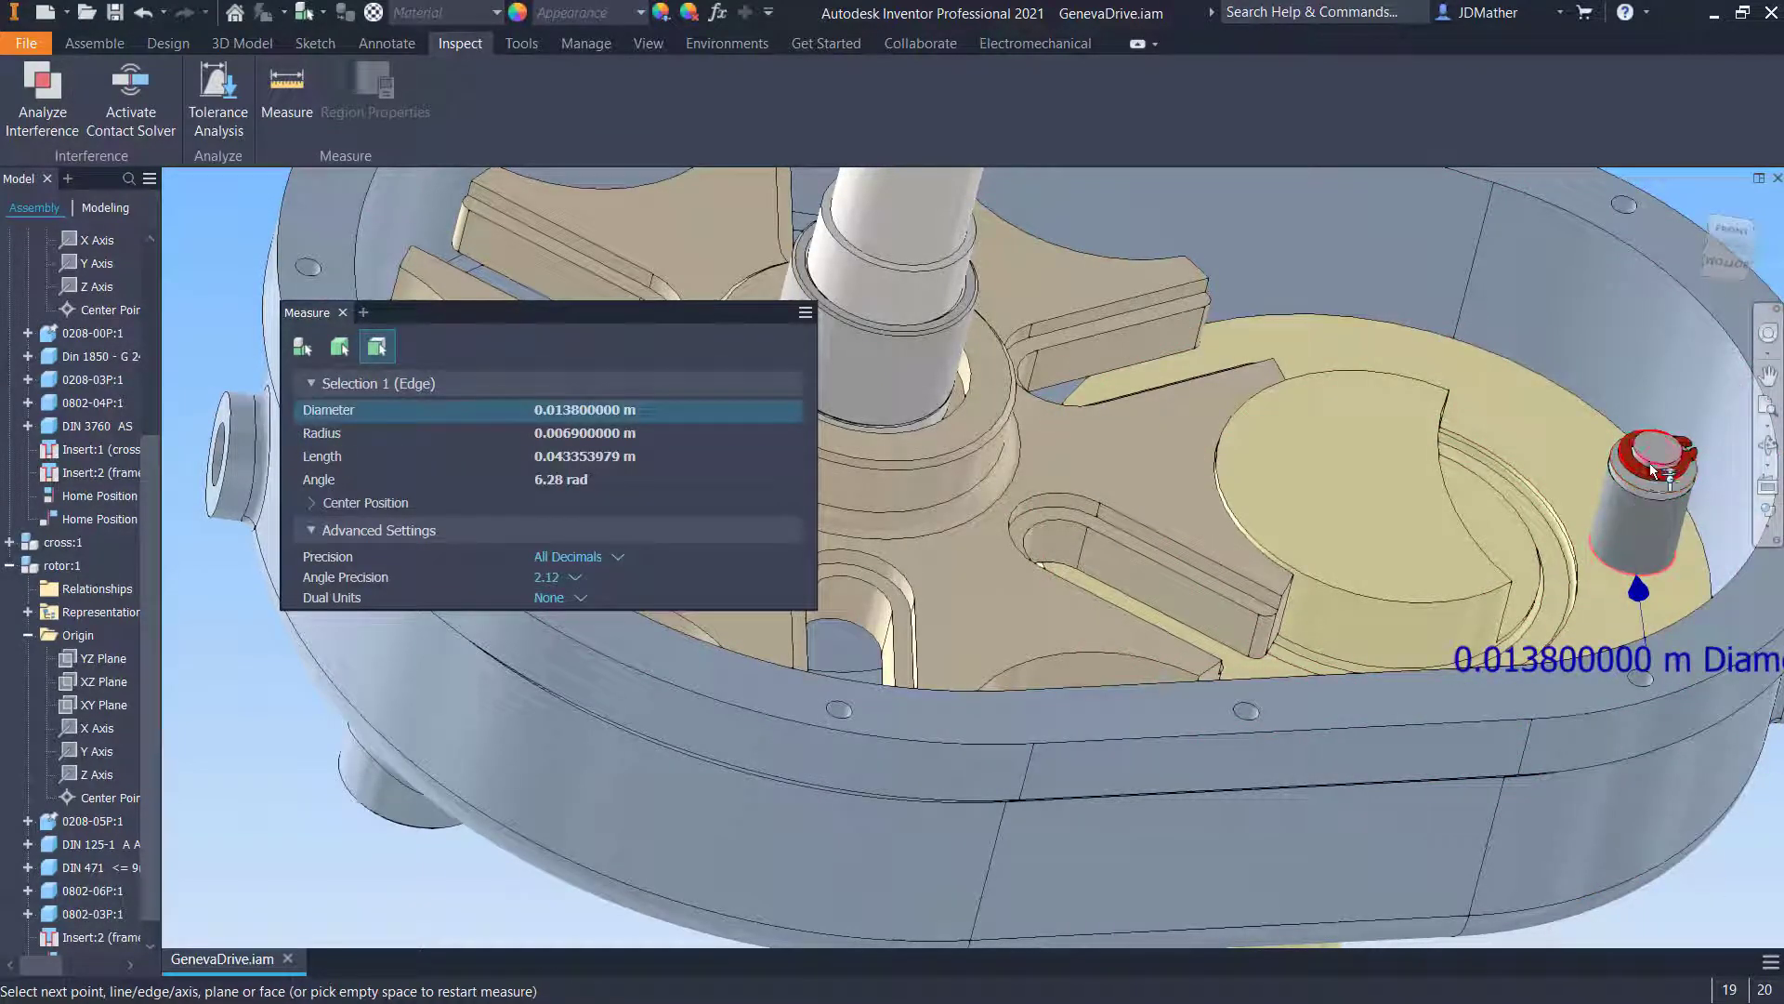
pyautogui.press('Escape')
# - Set the assembly's document units to millimeter length, degree angle and kilogram mass
pyautogui.scroll(1, 1017, 605)
pyautogui.scroll(4, 1018, 606)
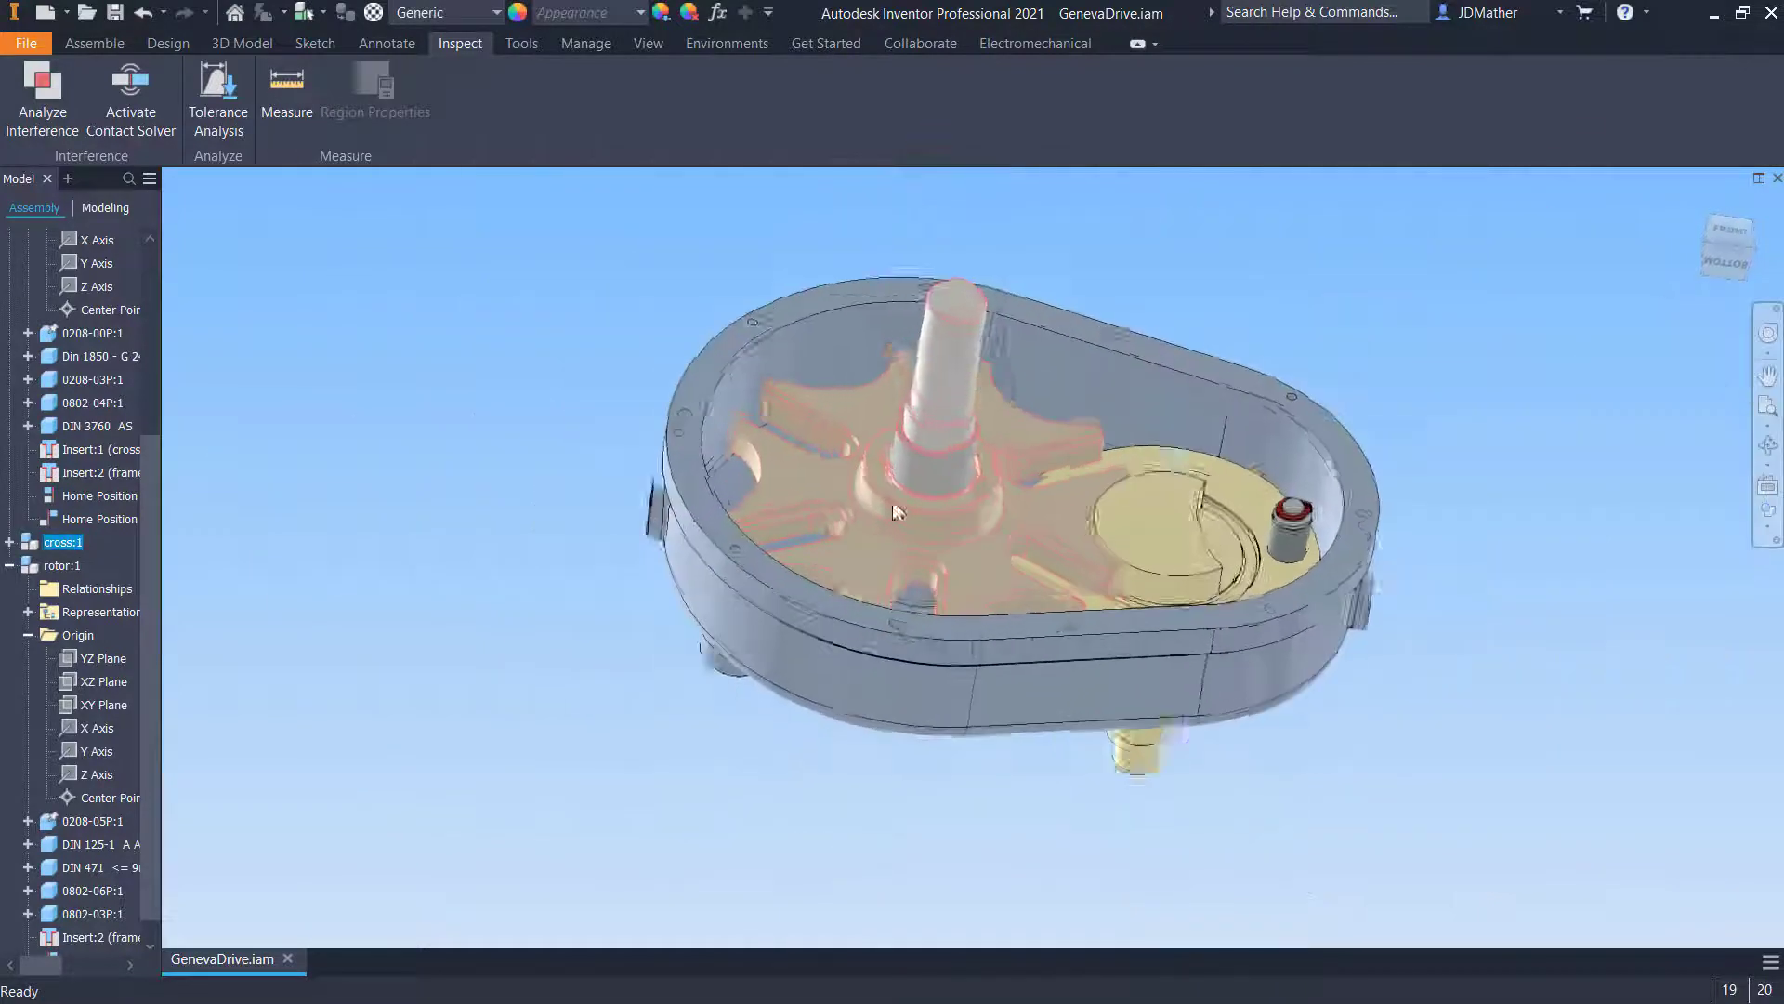
pyautogui.scroll(-2, 895, 510)
pyautogui.keyDown('shift'); pyautogui.moveTo(459, 230); pyautogui.dragTo(276, 181, button='middle'); pyautogui.keyUp('shift')
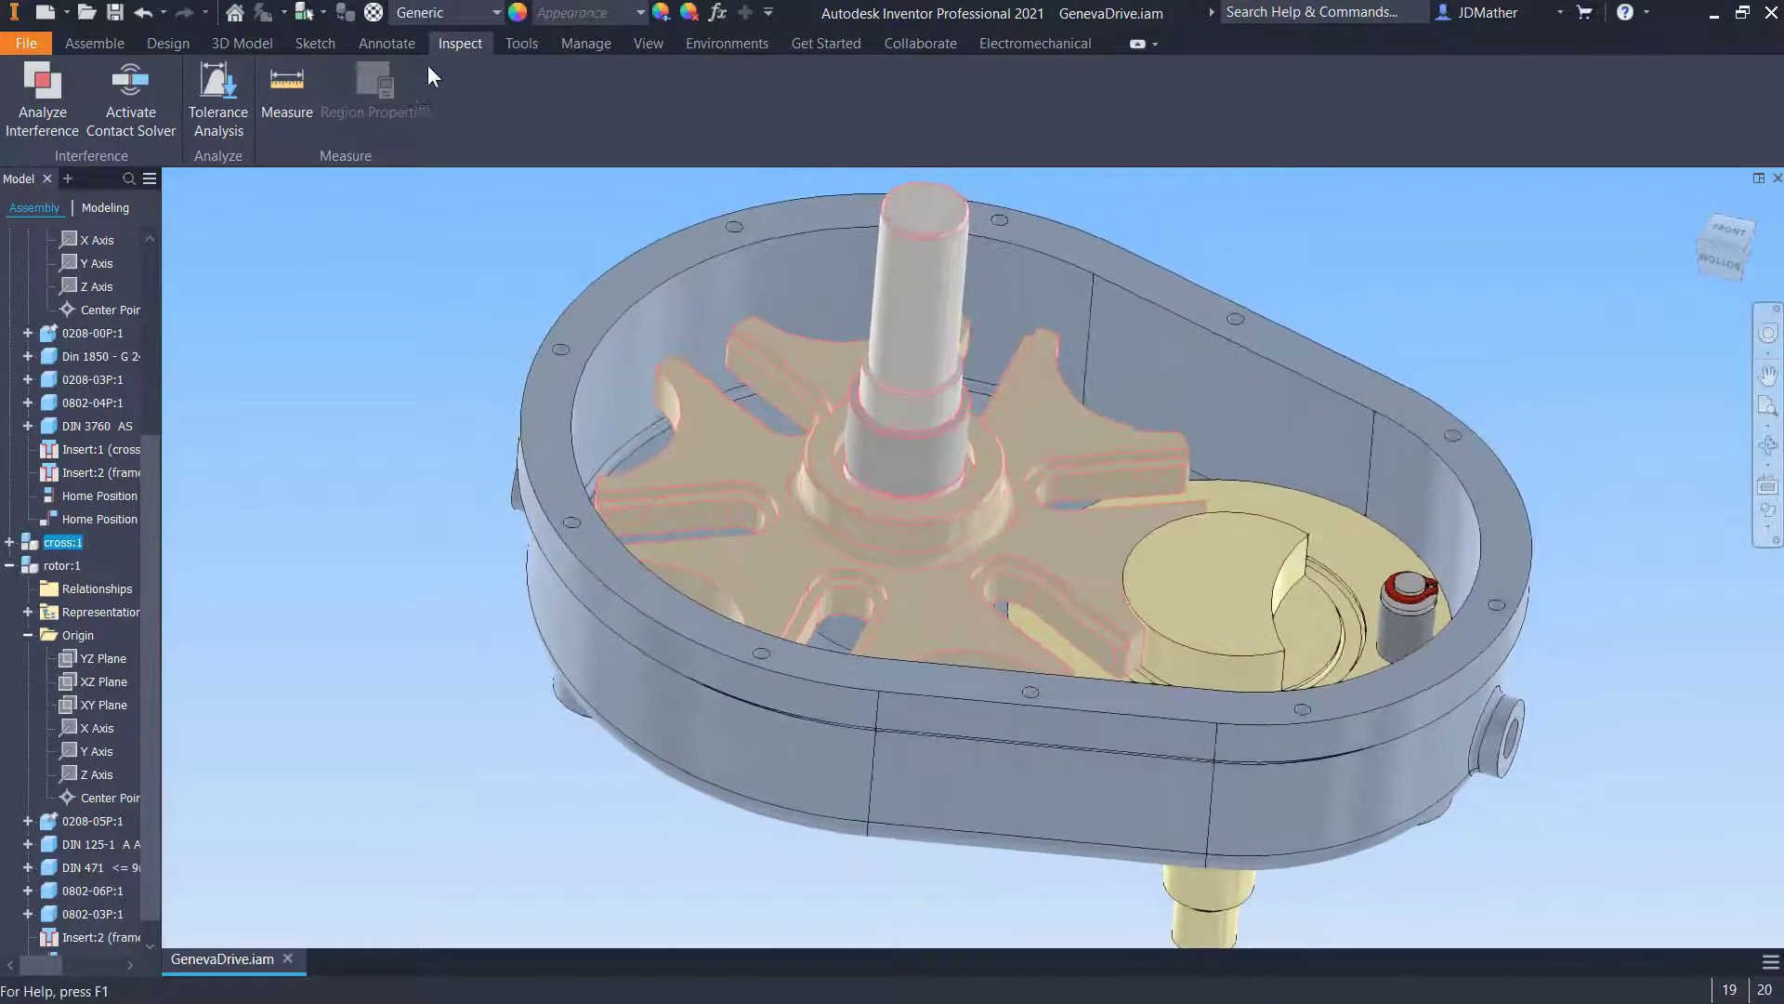
pyautogui.click(534, 45)
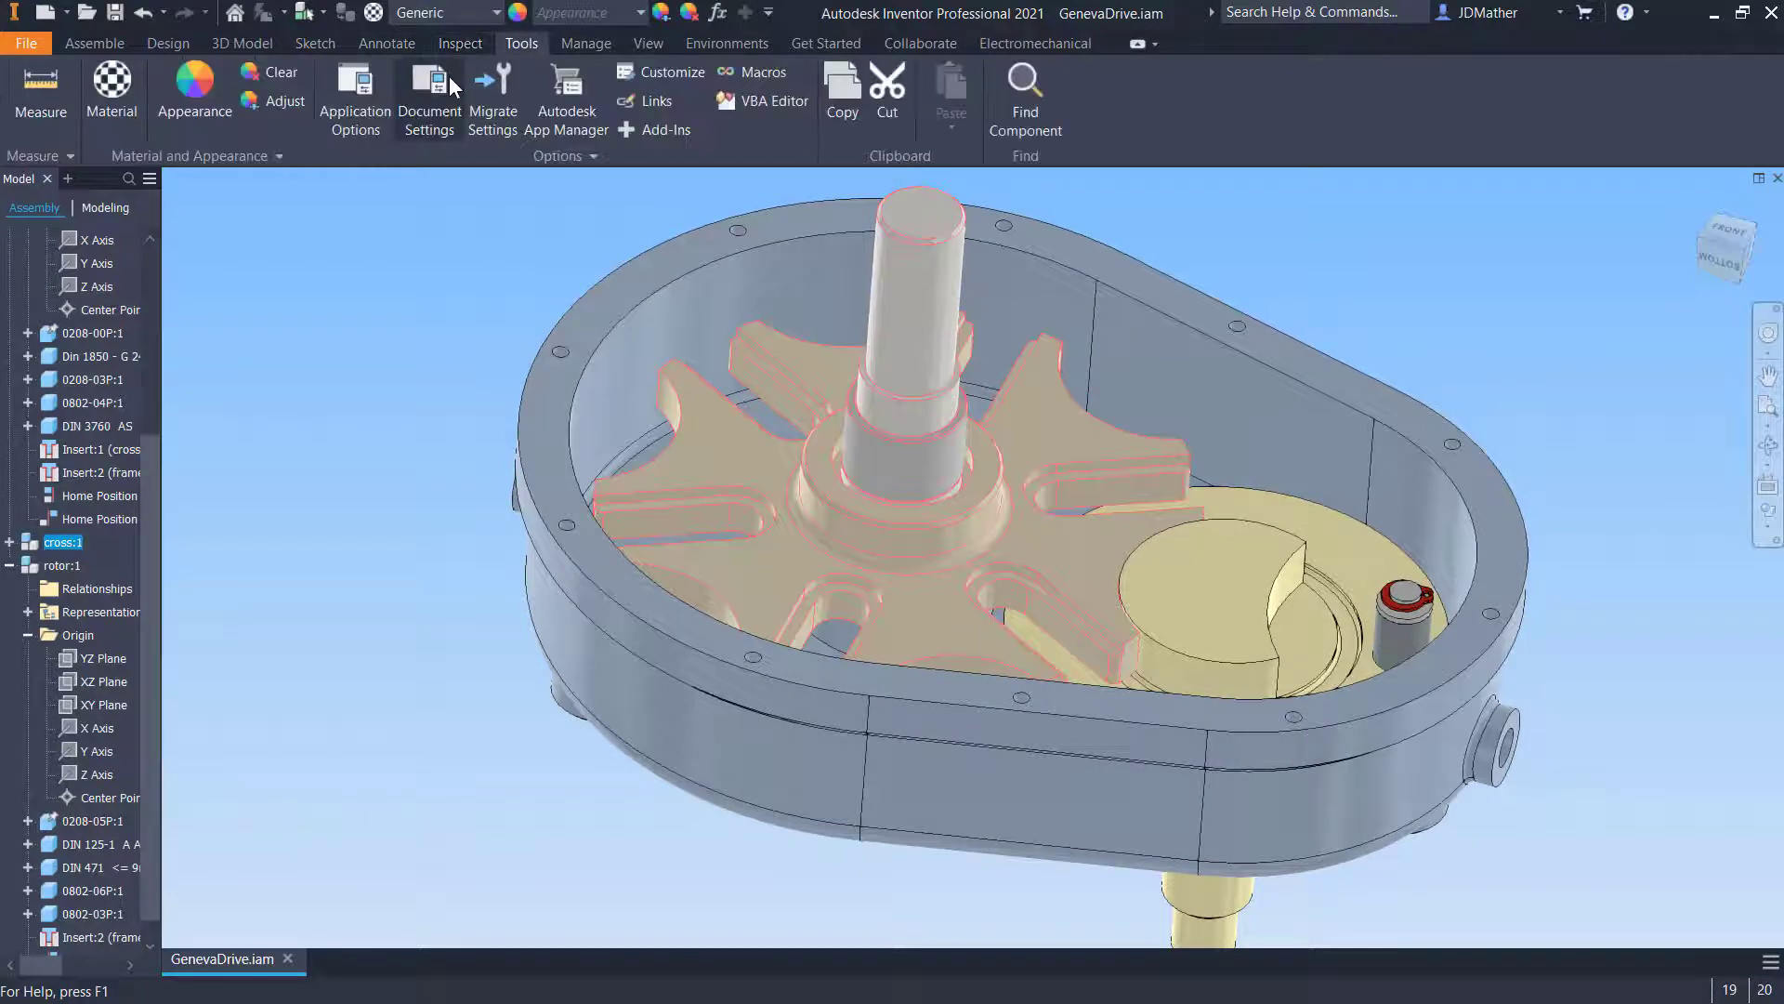
pyautogui.click(446, 82)
pyautogui.click(659, 211)
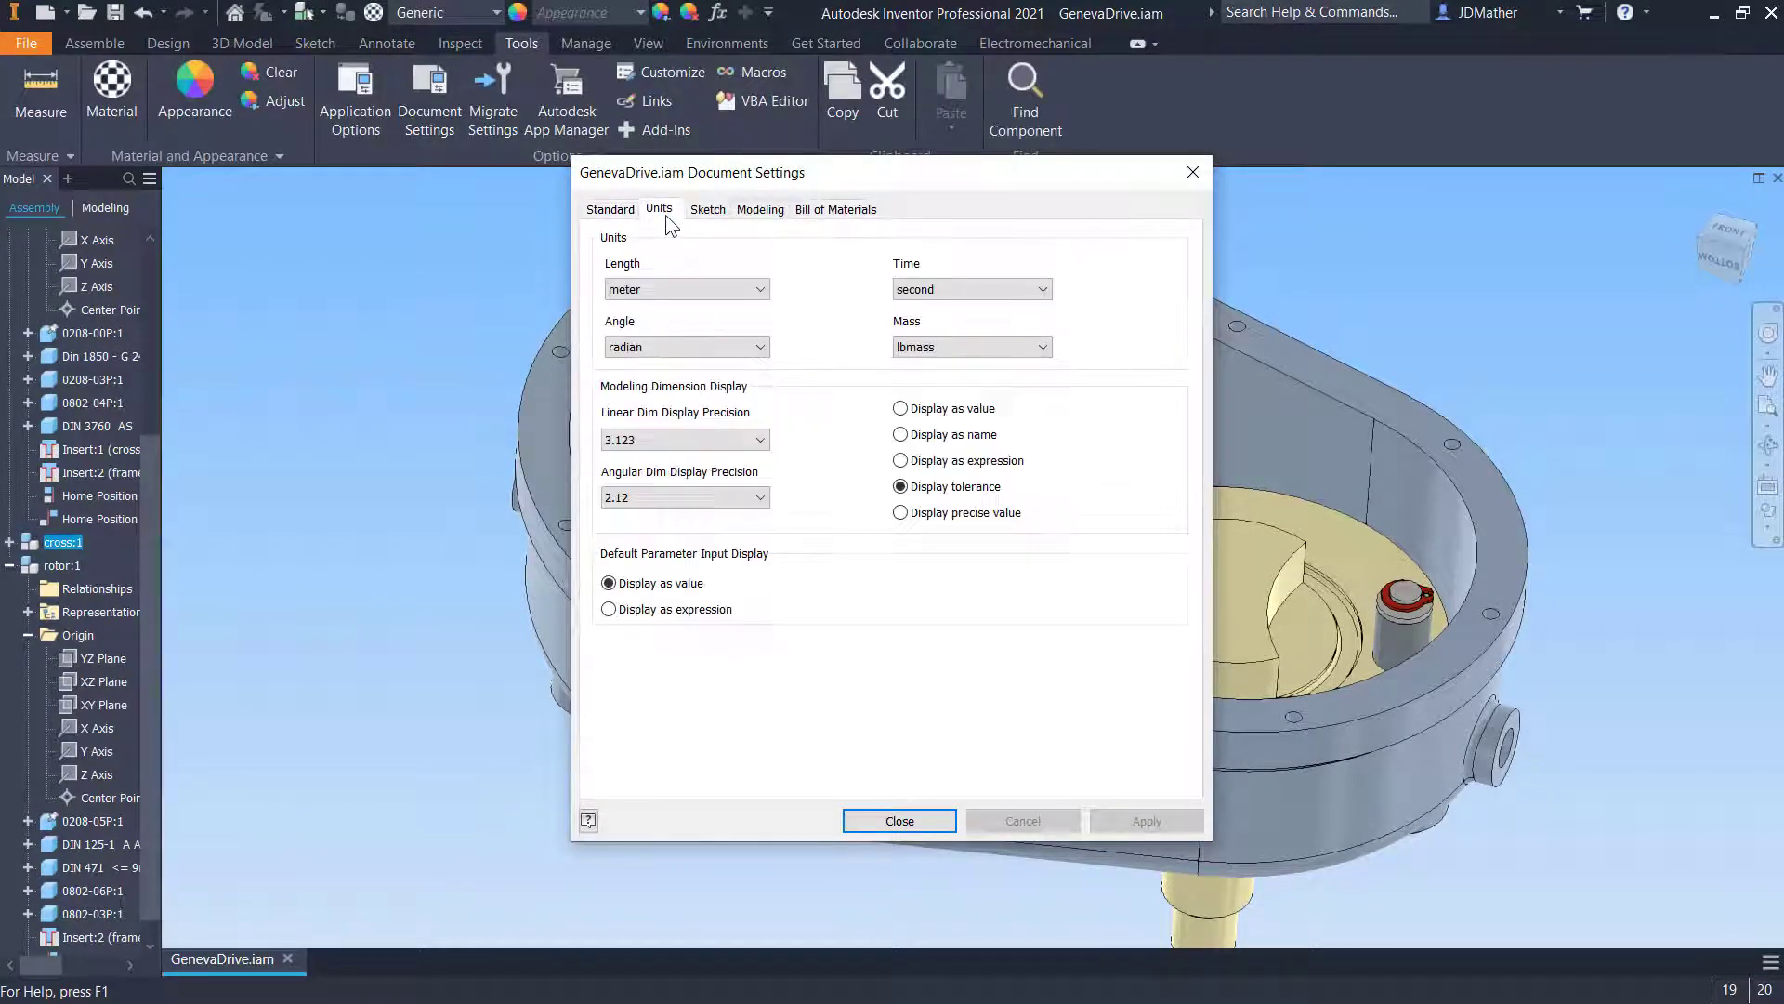
pyautogui.click(663, 288)
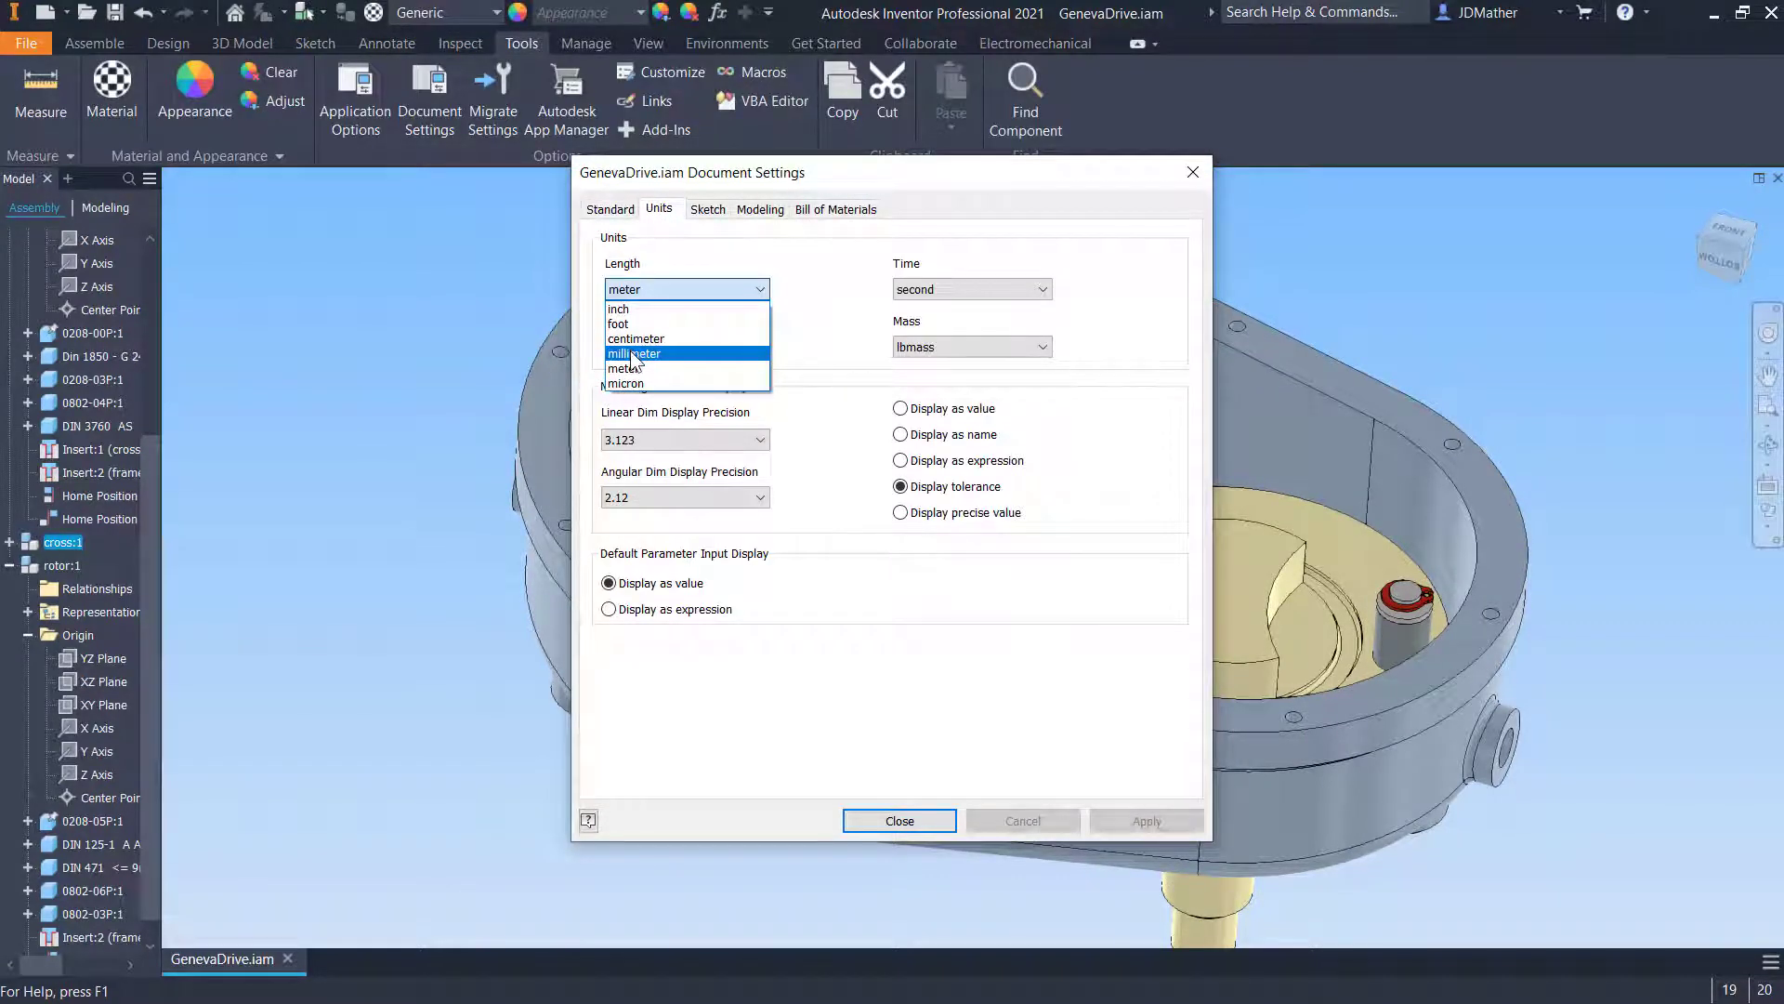
pyautogui.click(634, 355)
pyautogui.click(640, 346)
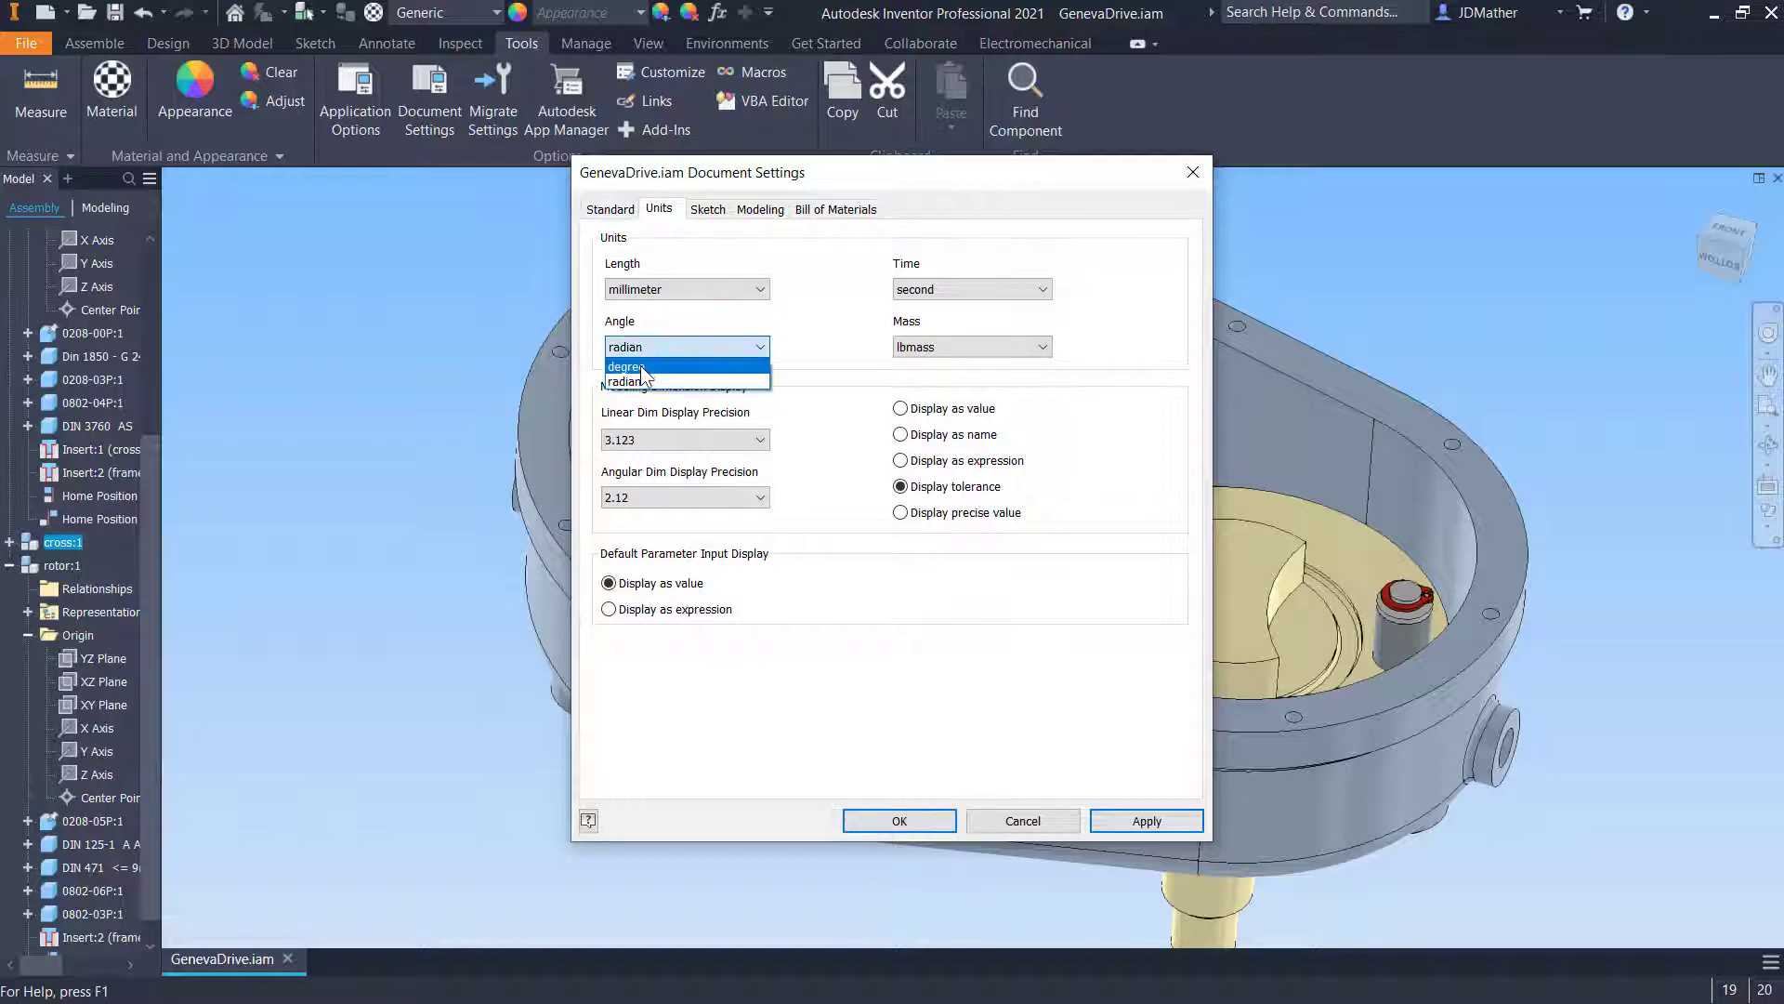
pyautogui.click(641, 378)
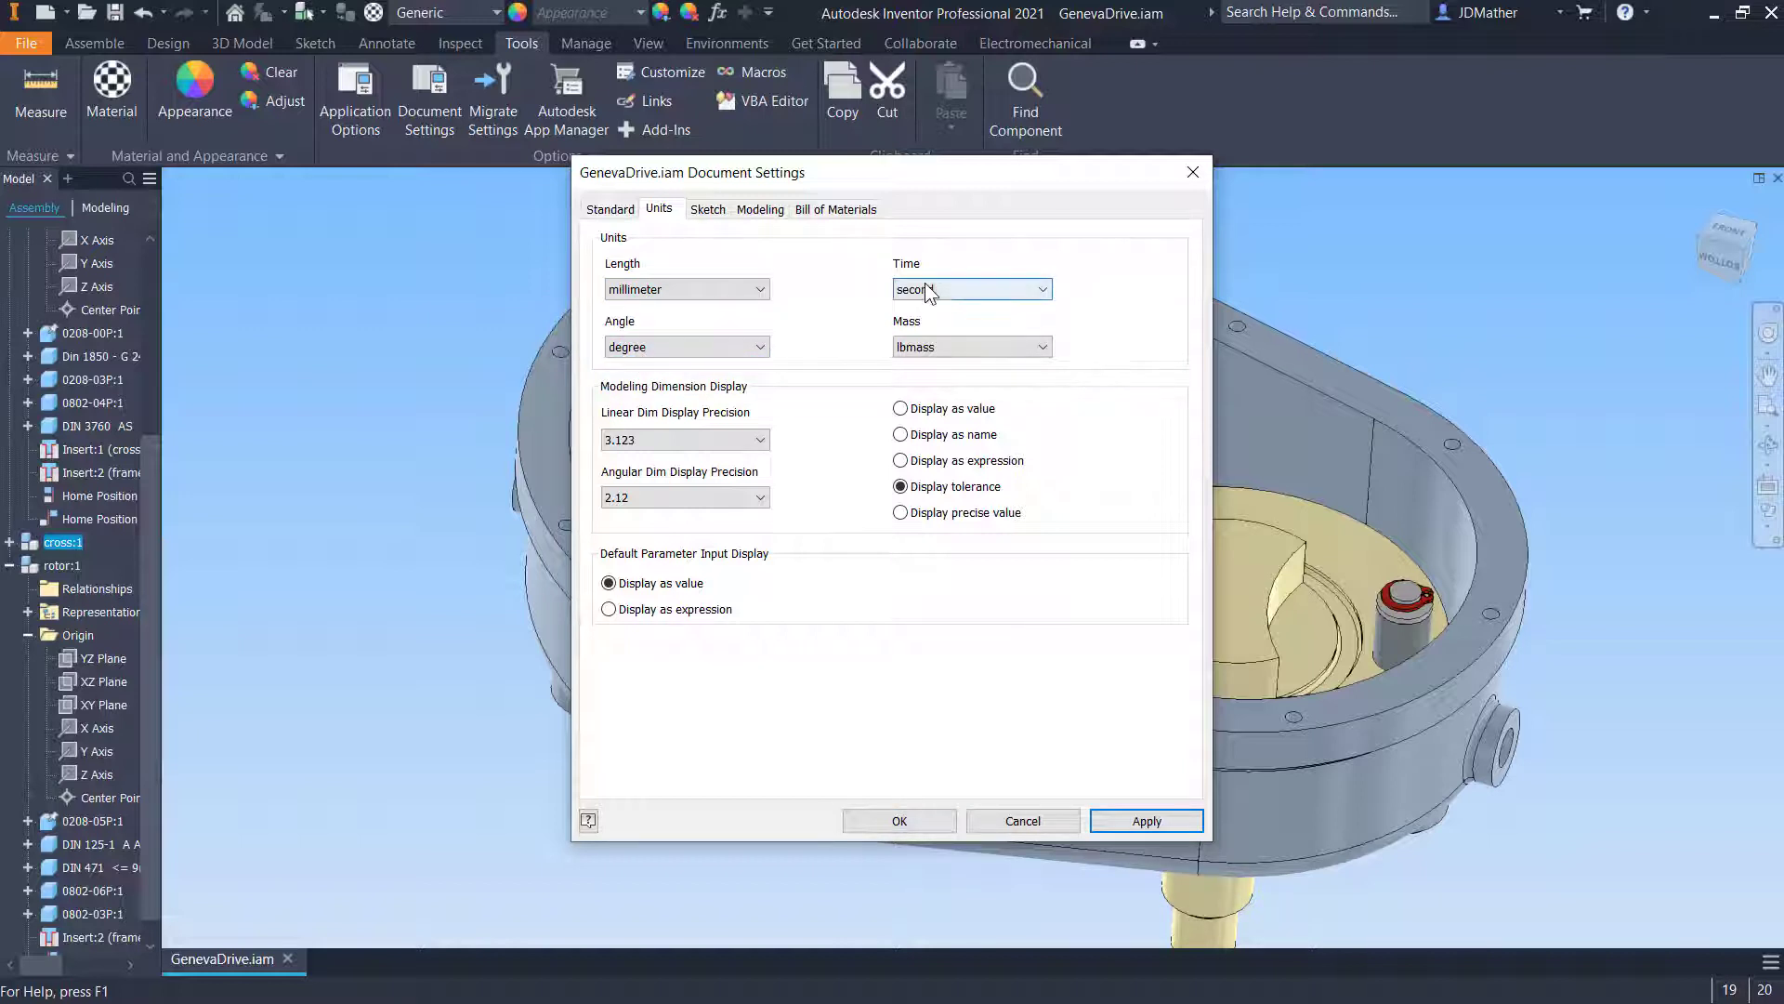
pyautogui.click(934, 347)
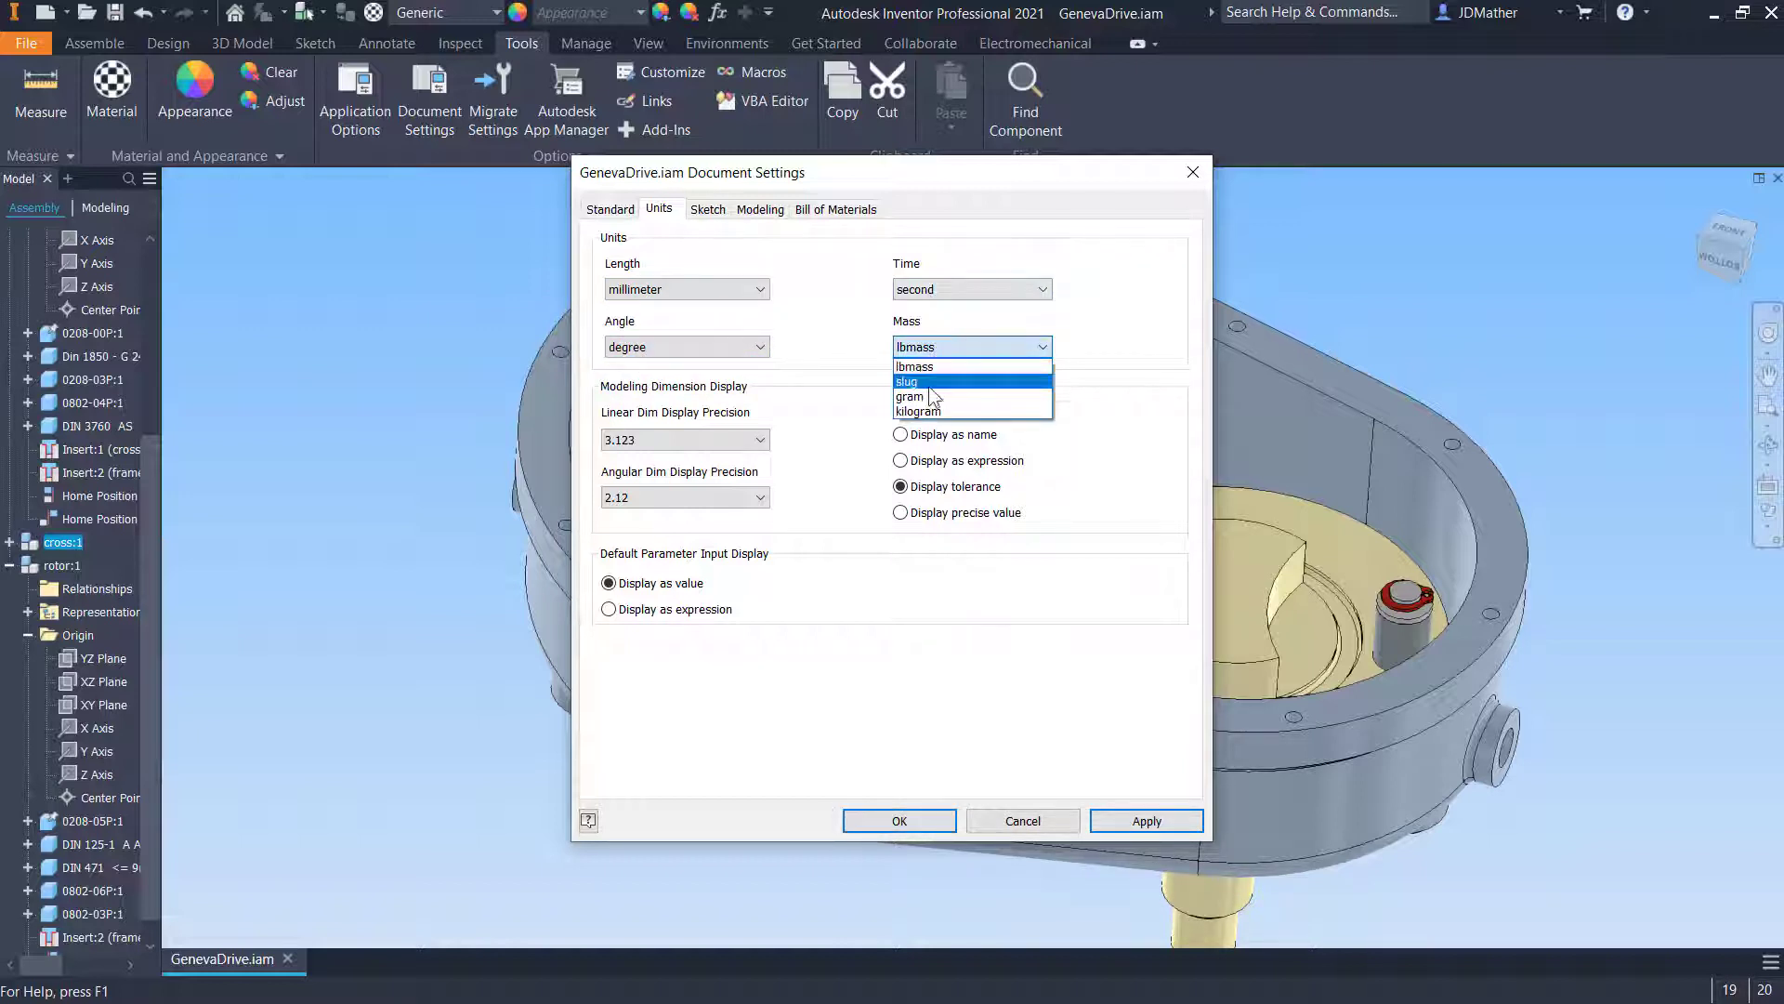
pyautogui.click(922, 381)
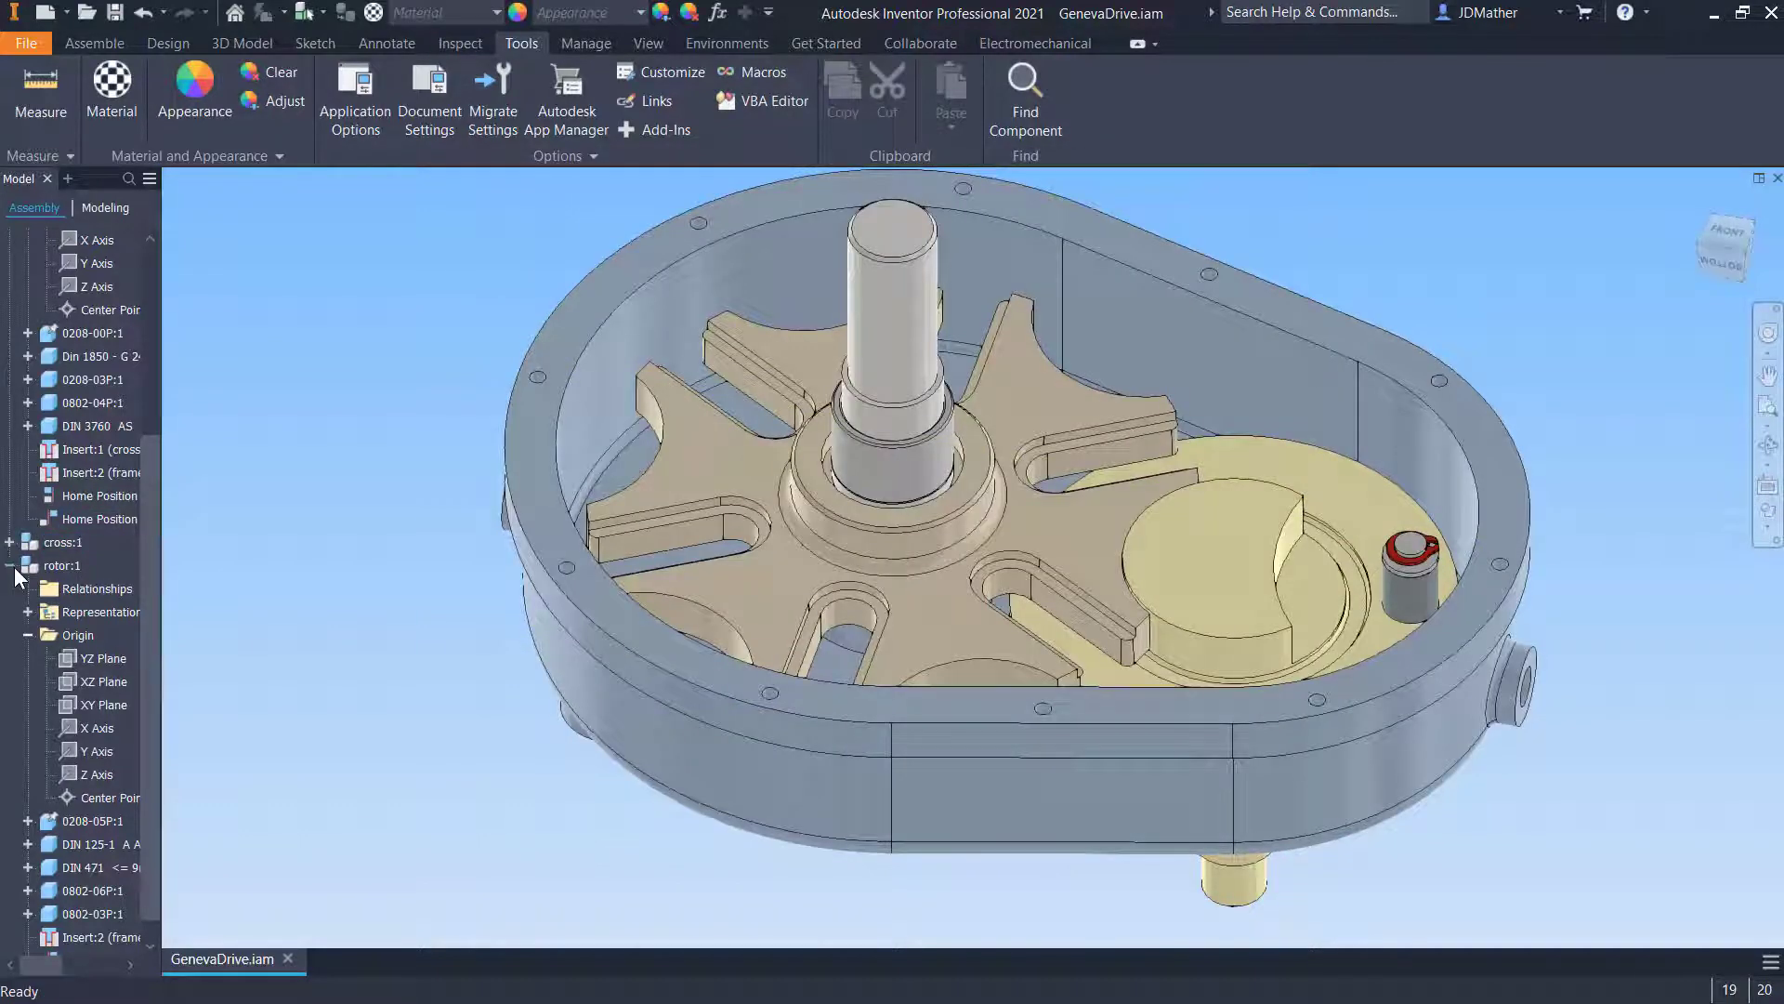
# - Collapse the frame and rotor browser nodes and turn off transparency for the cross and rotor components
pyautogui.click(12, 566)
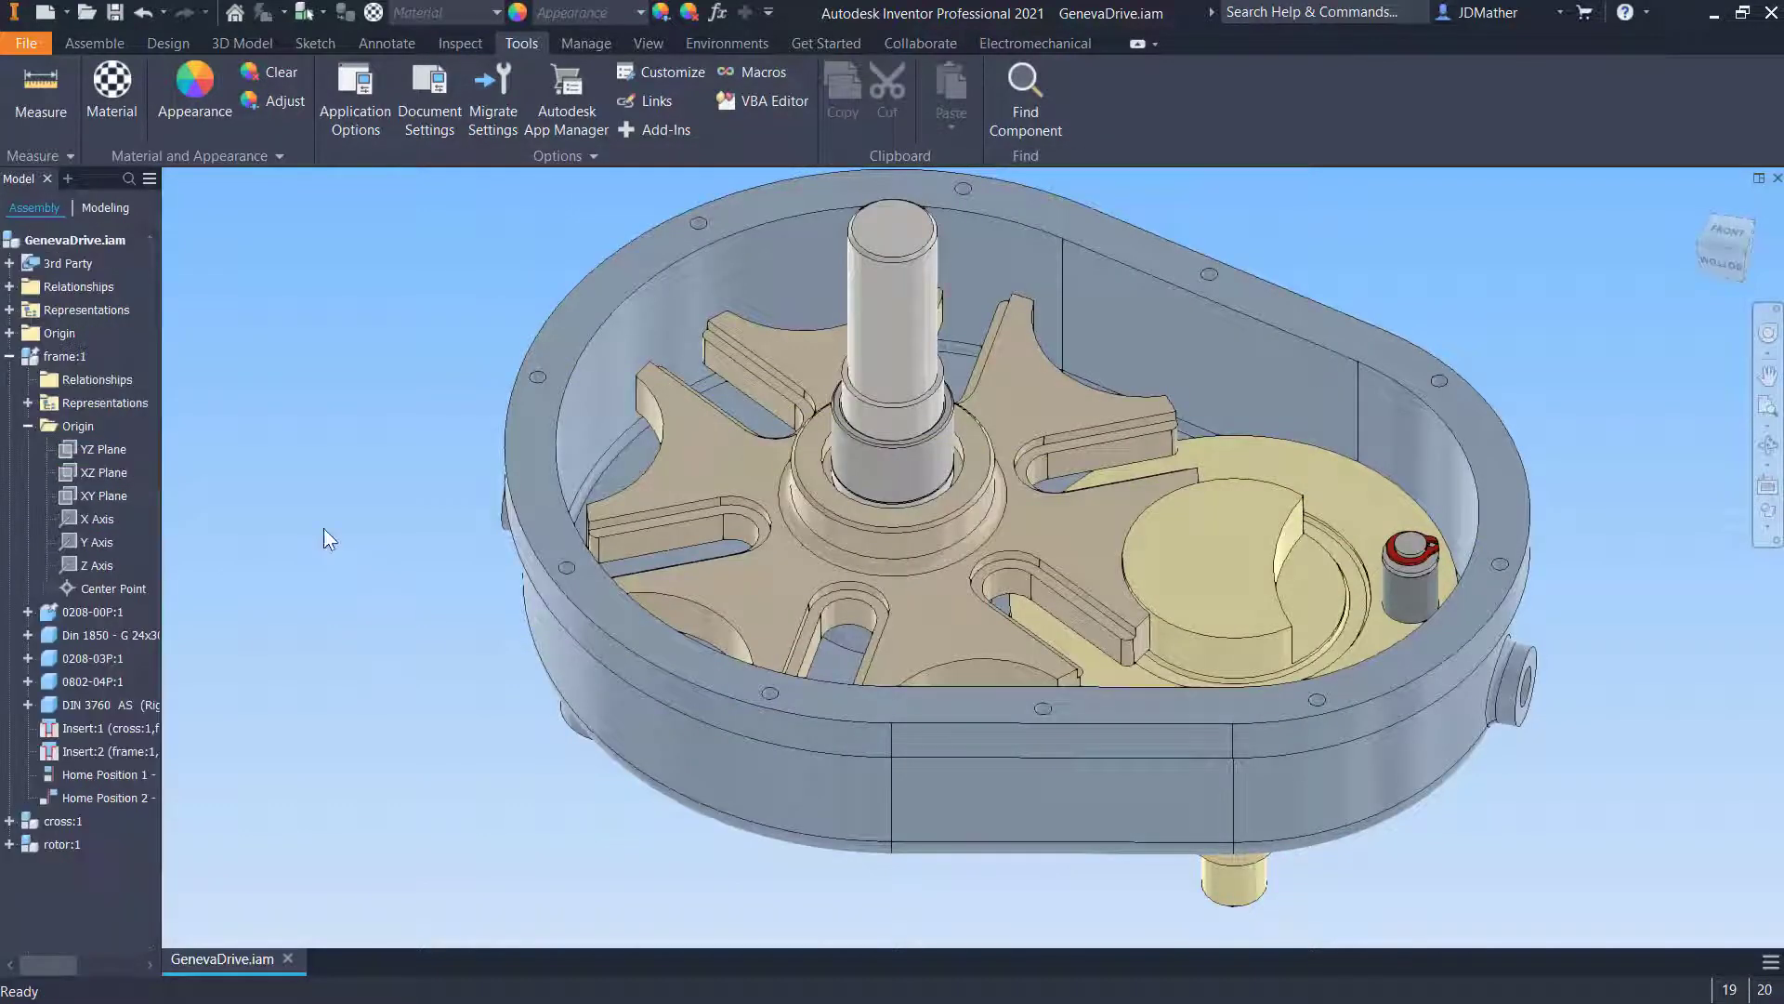
pyautogui.click(11, 361)
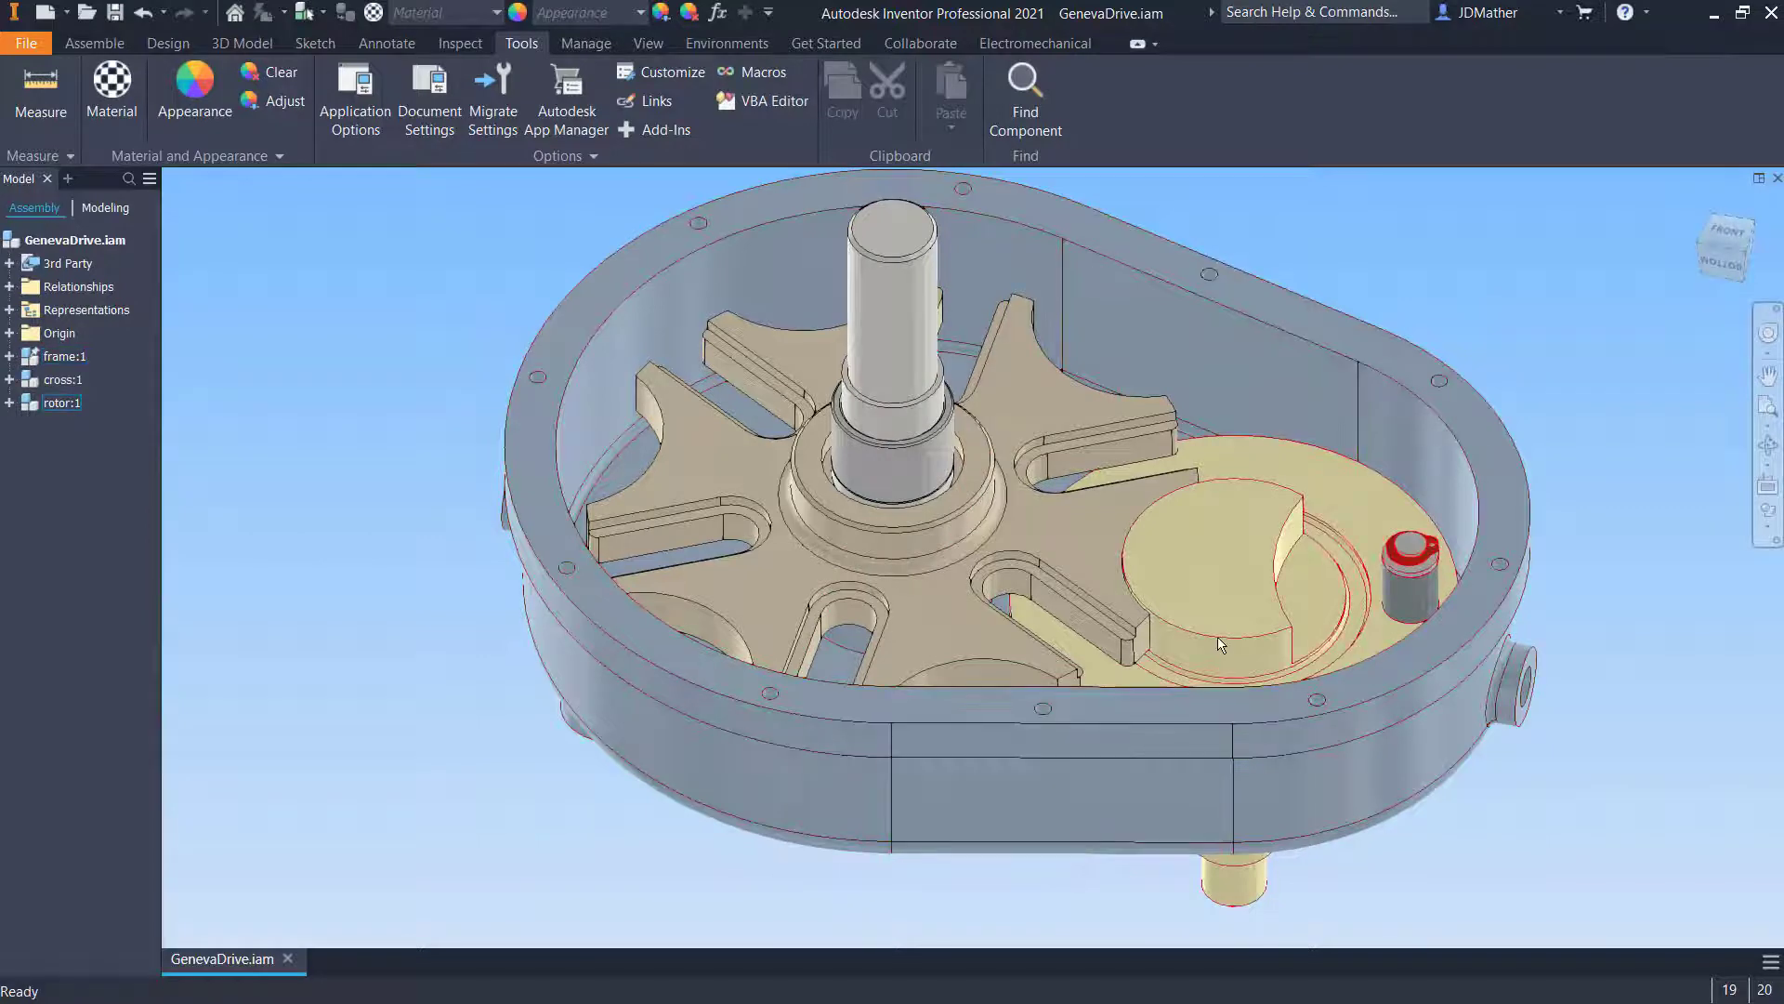
pyautogui.keyDown('shift'); pyautogui.moveTo(443, 475); pyautogui.dragTo(428, 449, button='middle'); pyautogui.keyUp('shift')
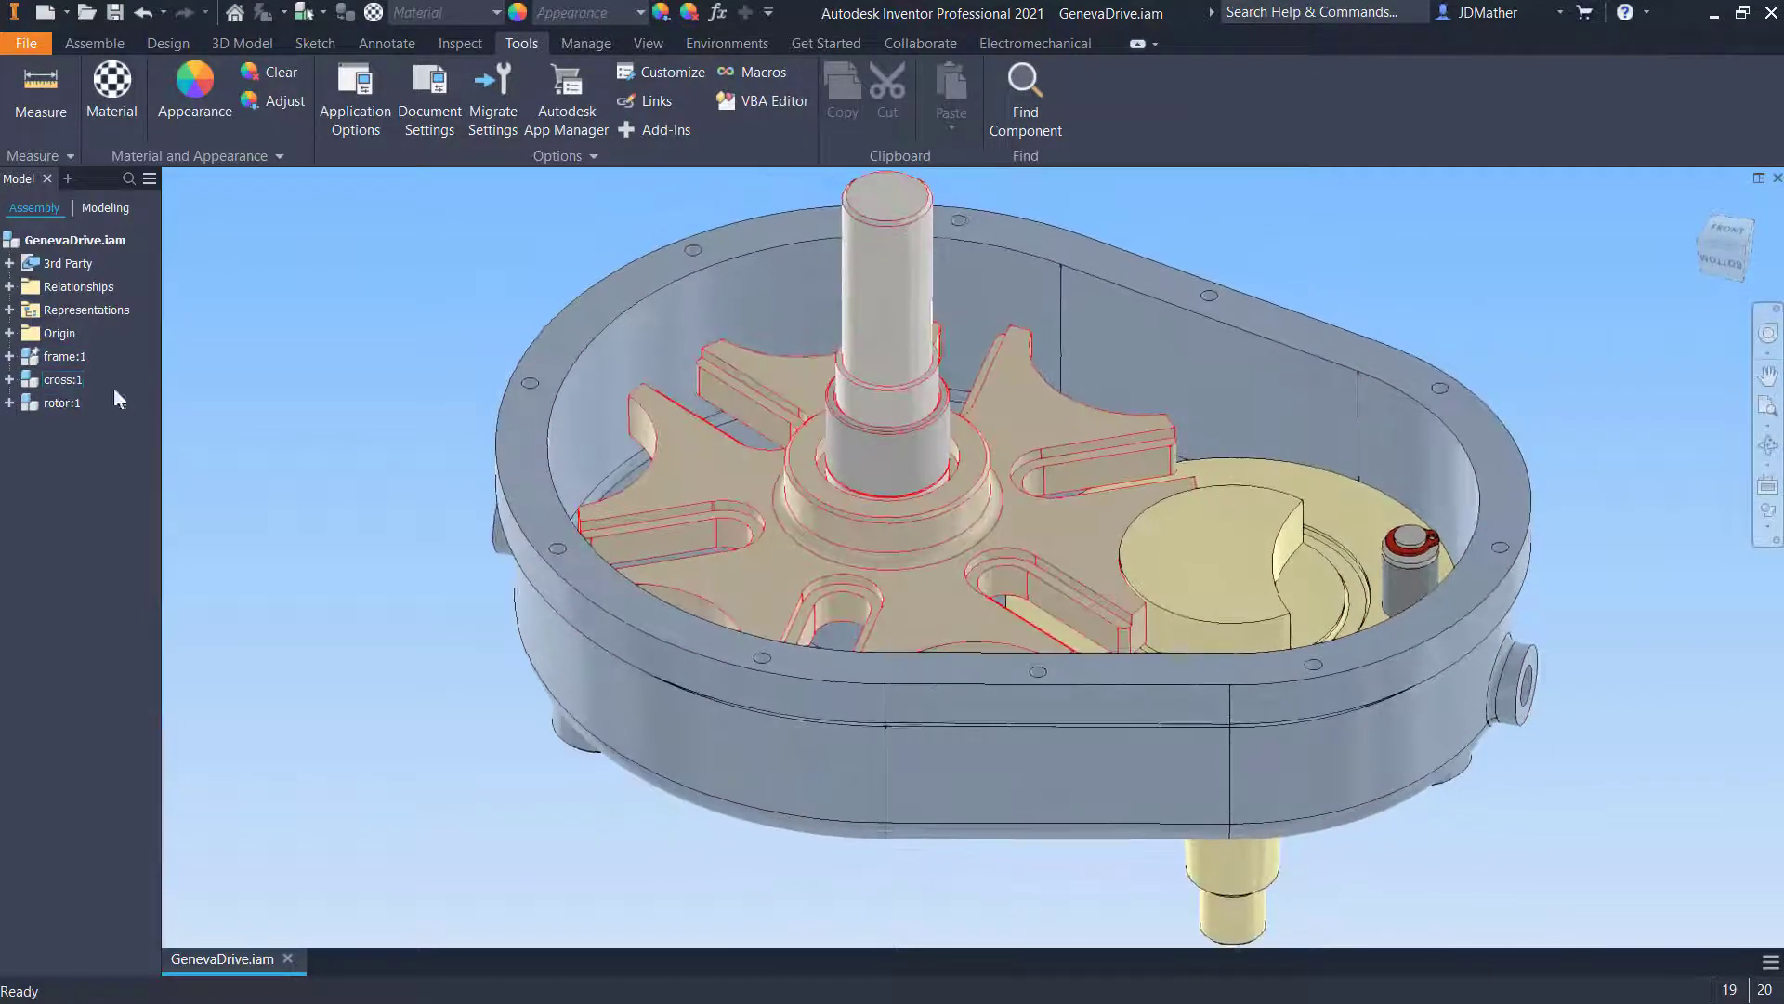
pyautogui.rightClick(65, 381)
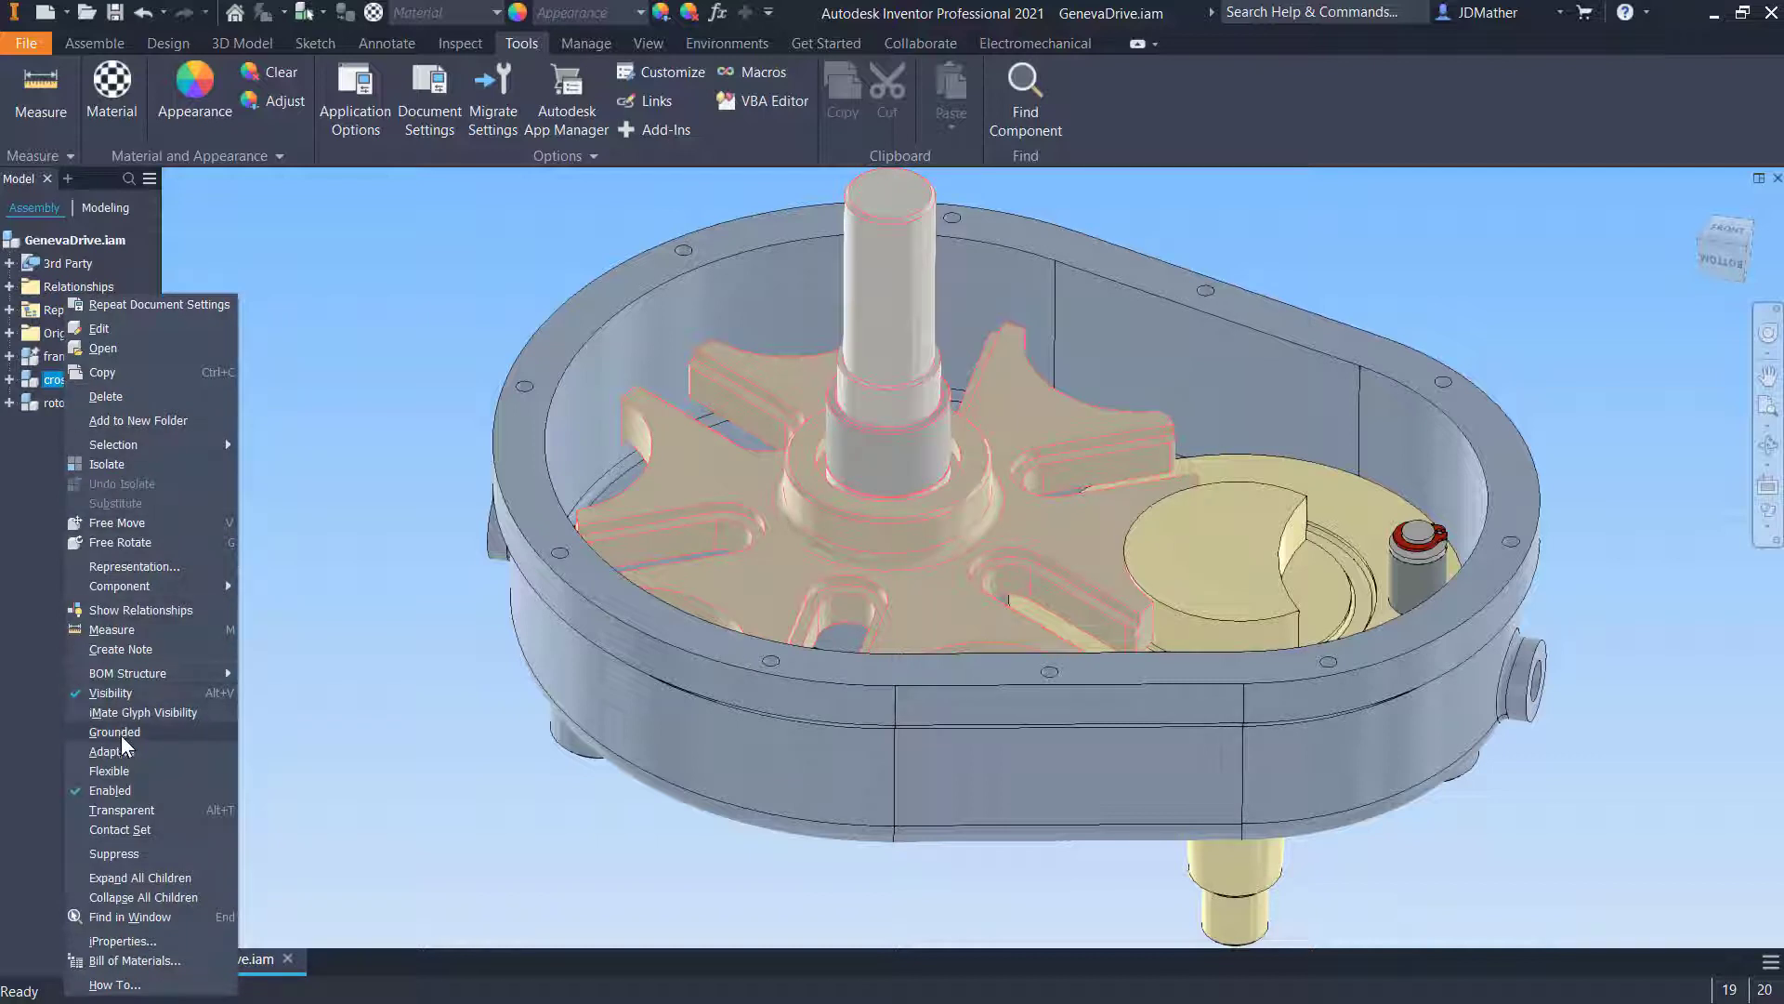
pyautogui.click(121, 809)
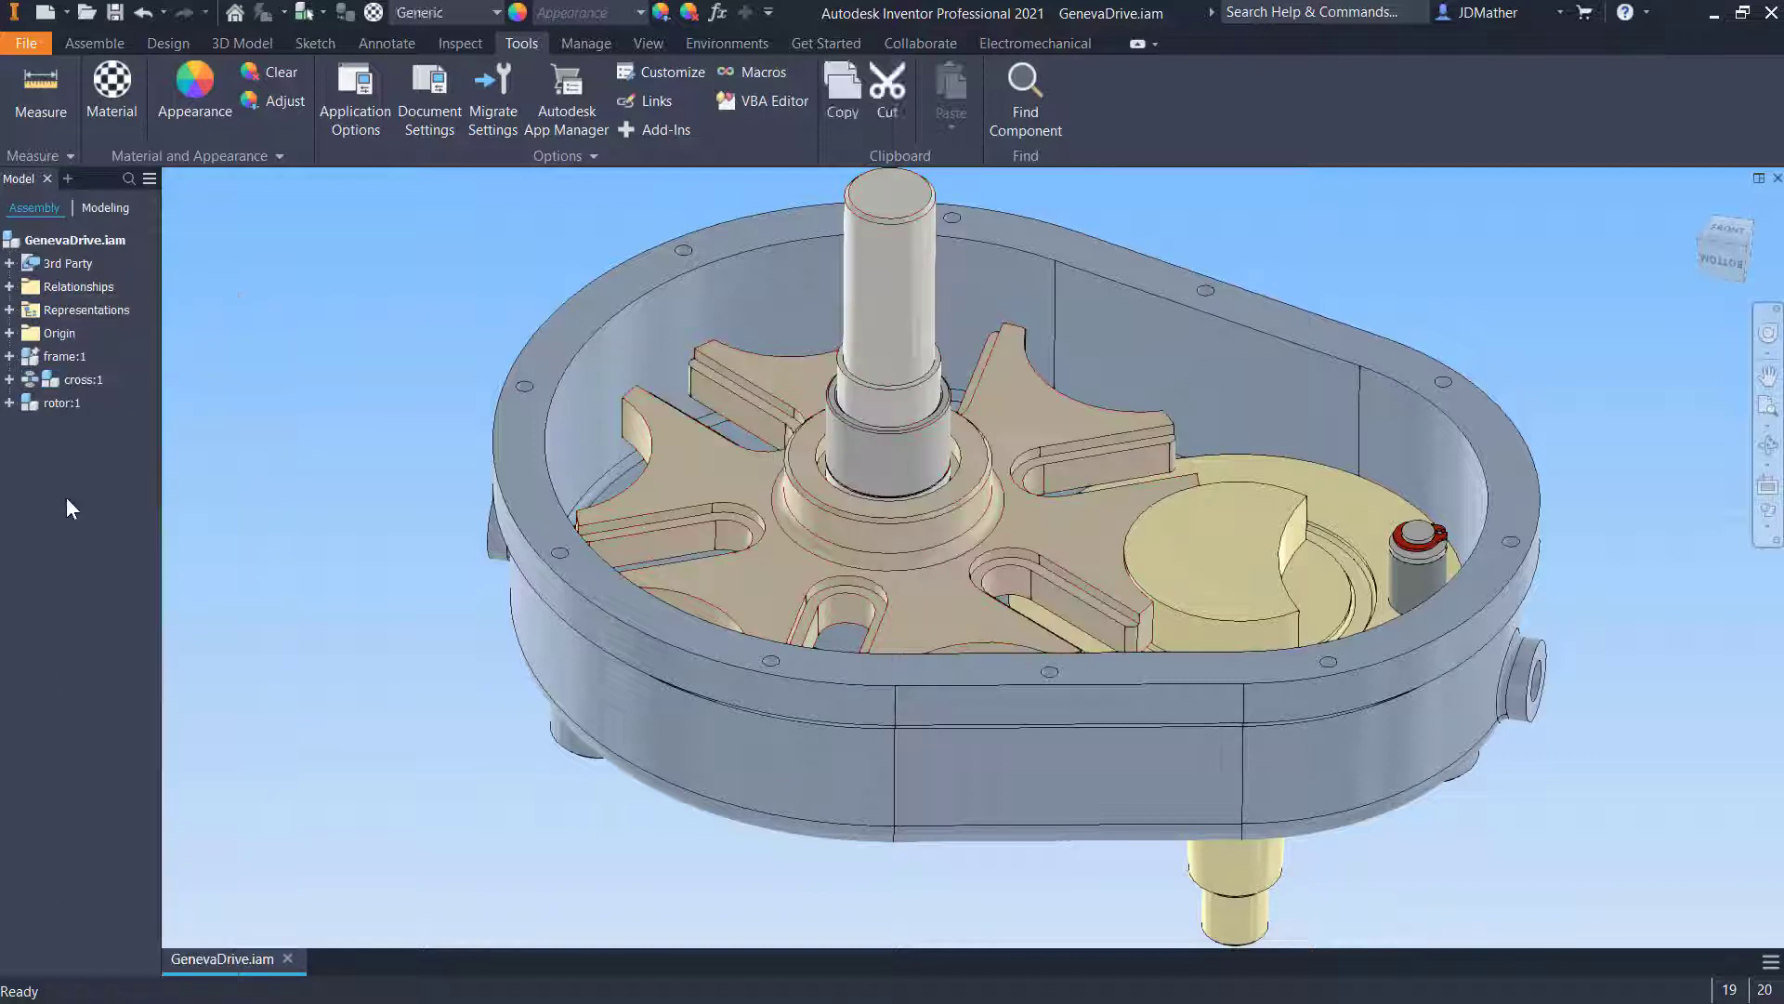
pyautogui.rightClick(73, 406)
pyautogui.click(121, 829)
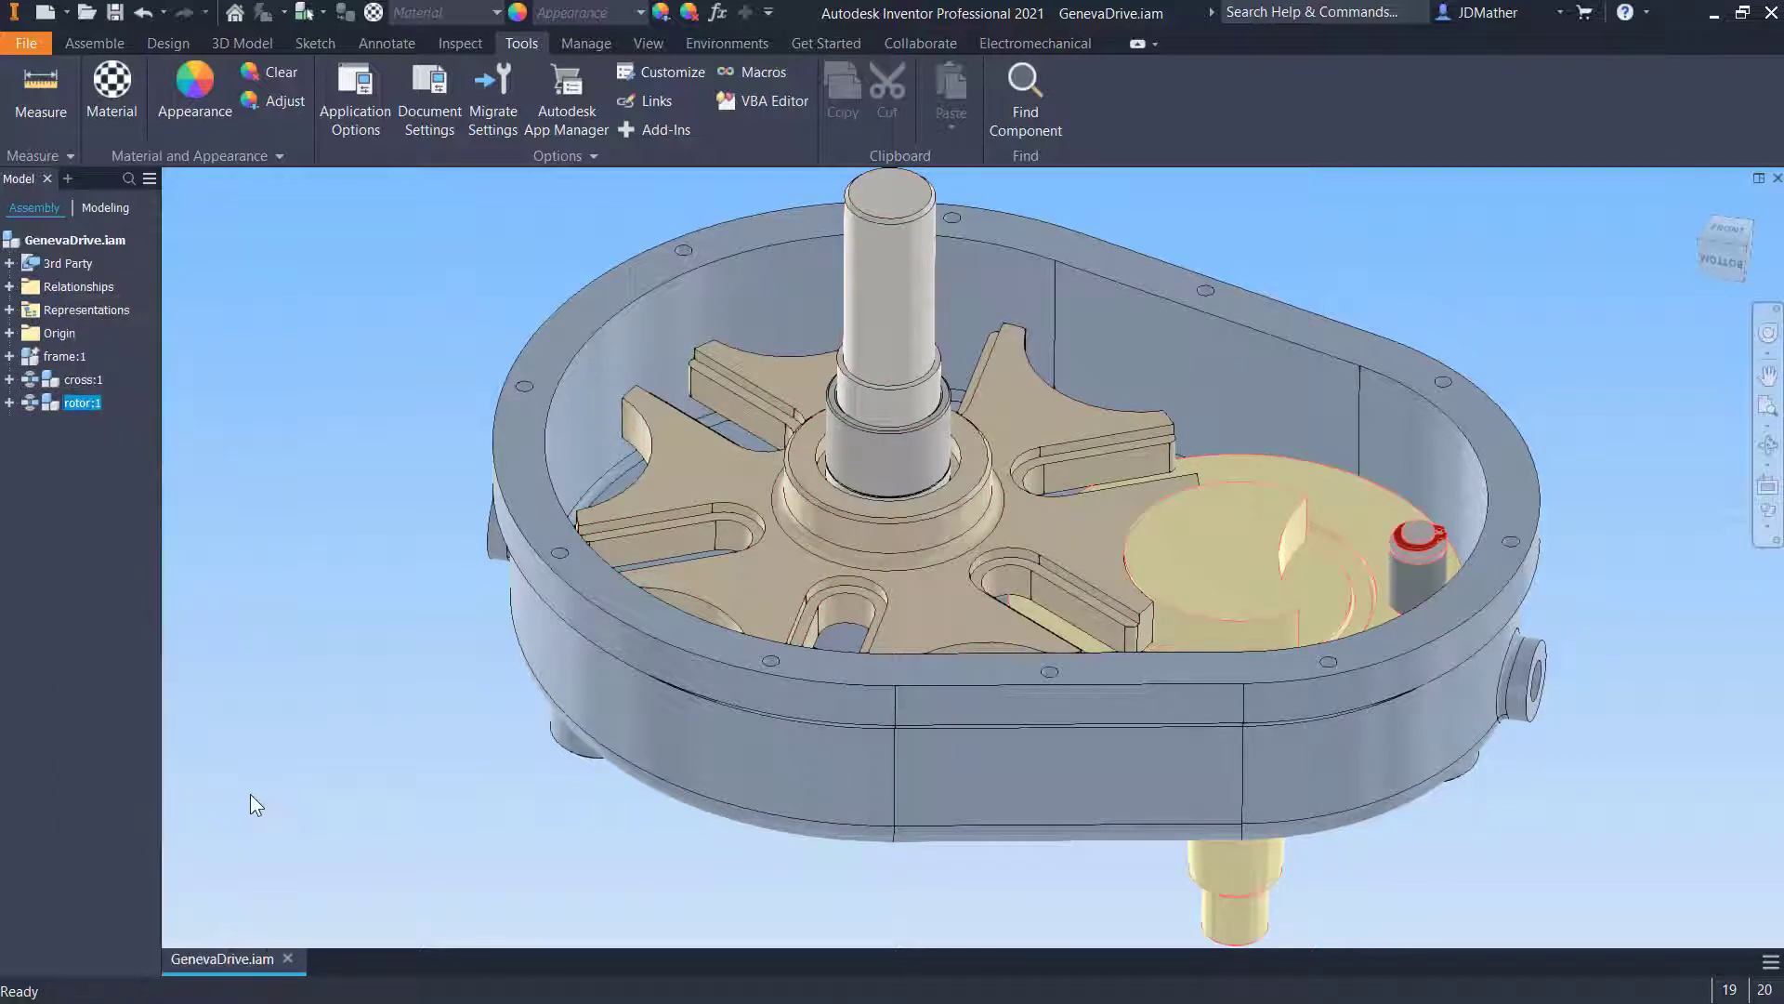
# - Expand the Relationships folder, widen the browser, and suppress the Home Position 2 constraint
pyautogui.click(11, 287)
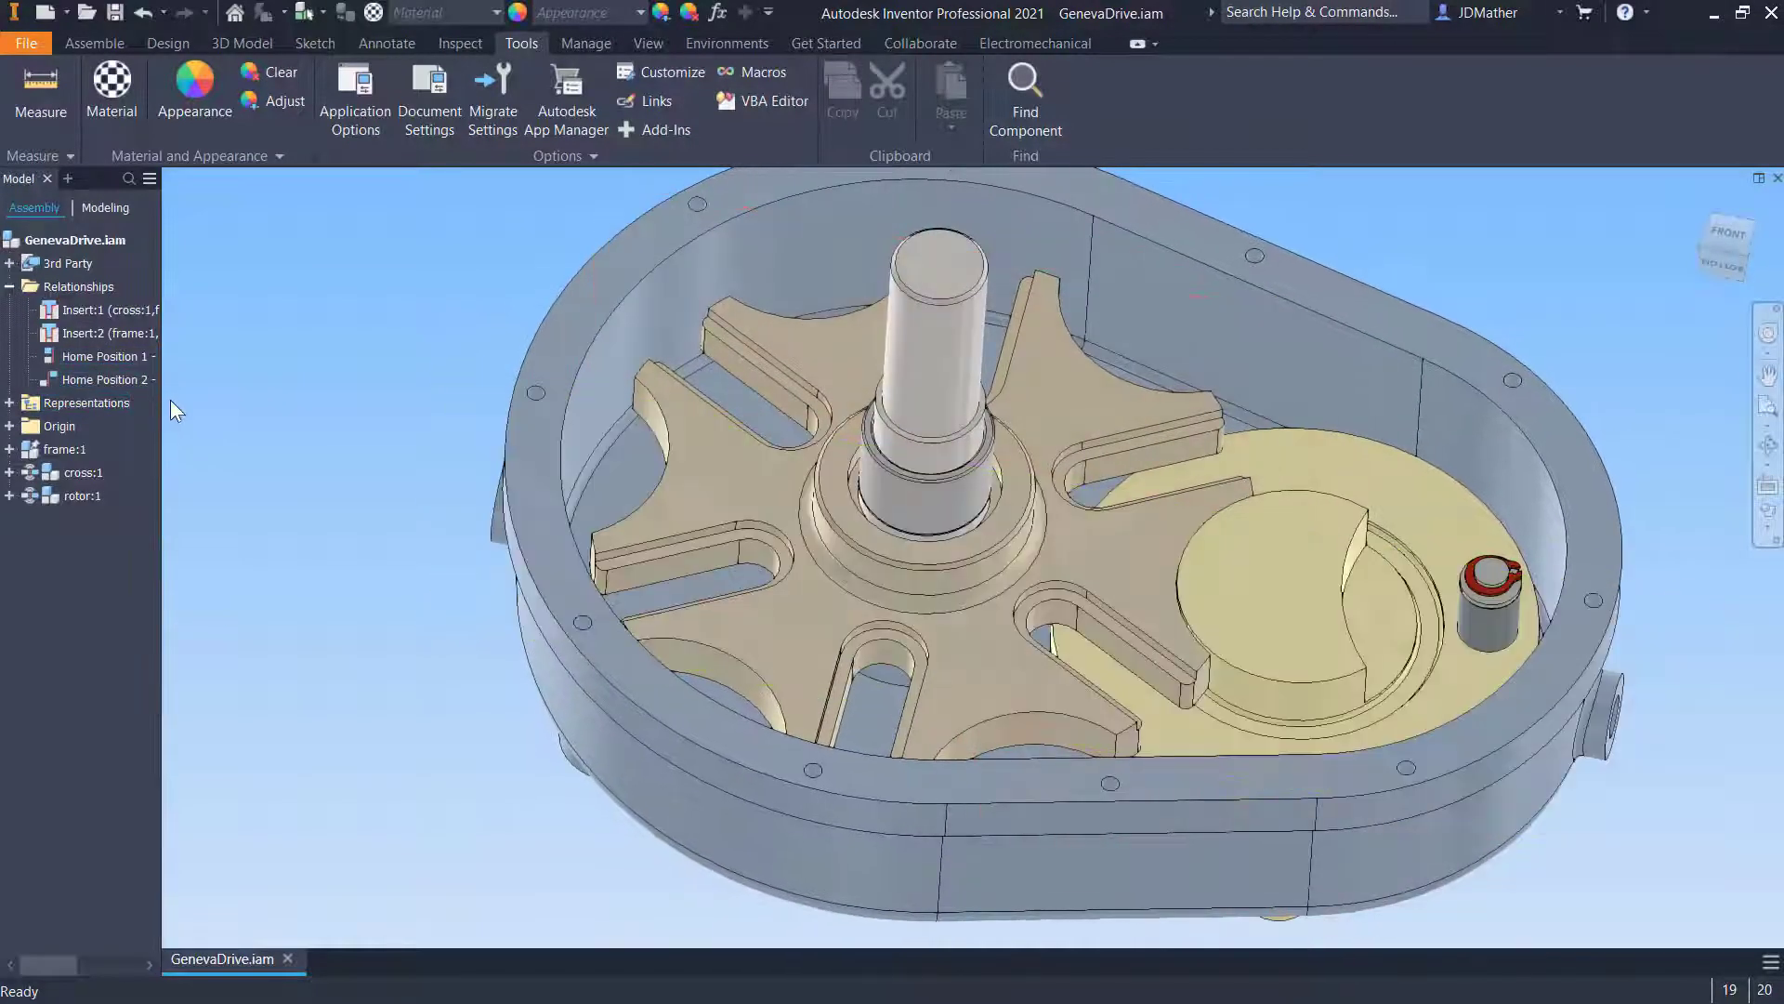
pyautogui.moveTo(162, 406); pyautogui.dragTo(236, 406)
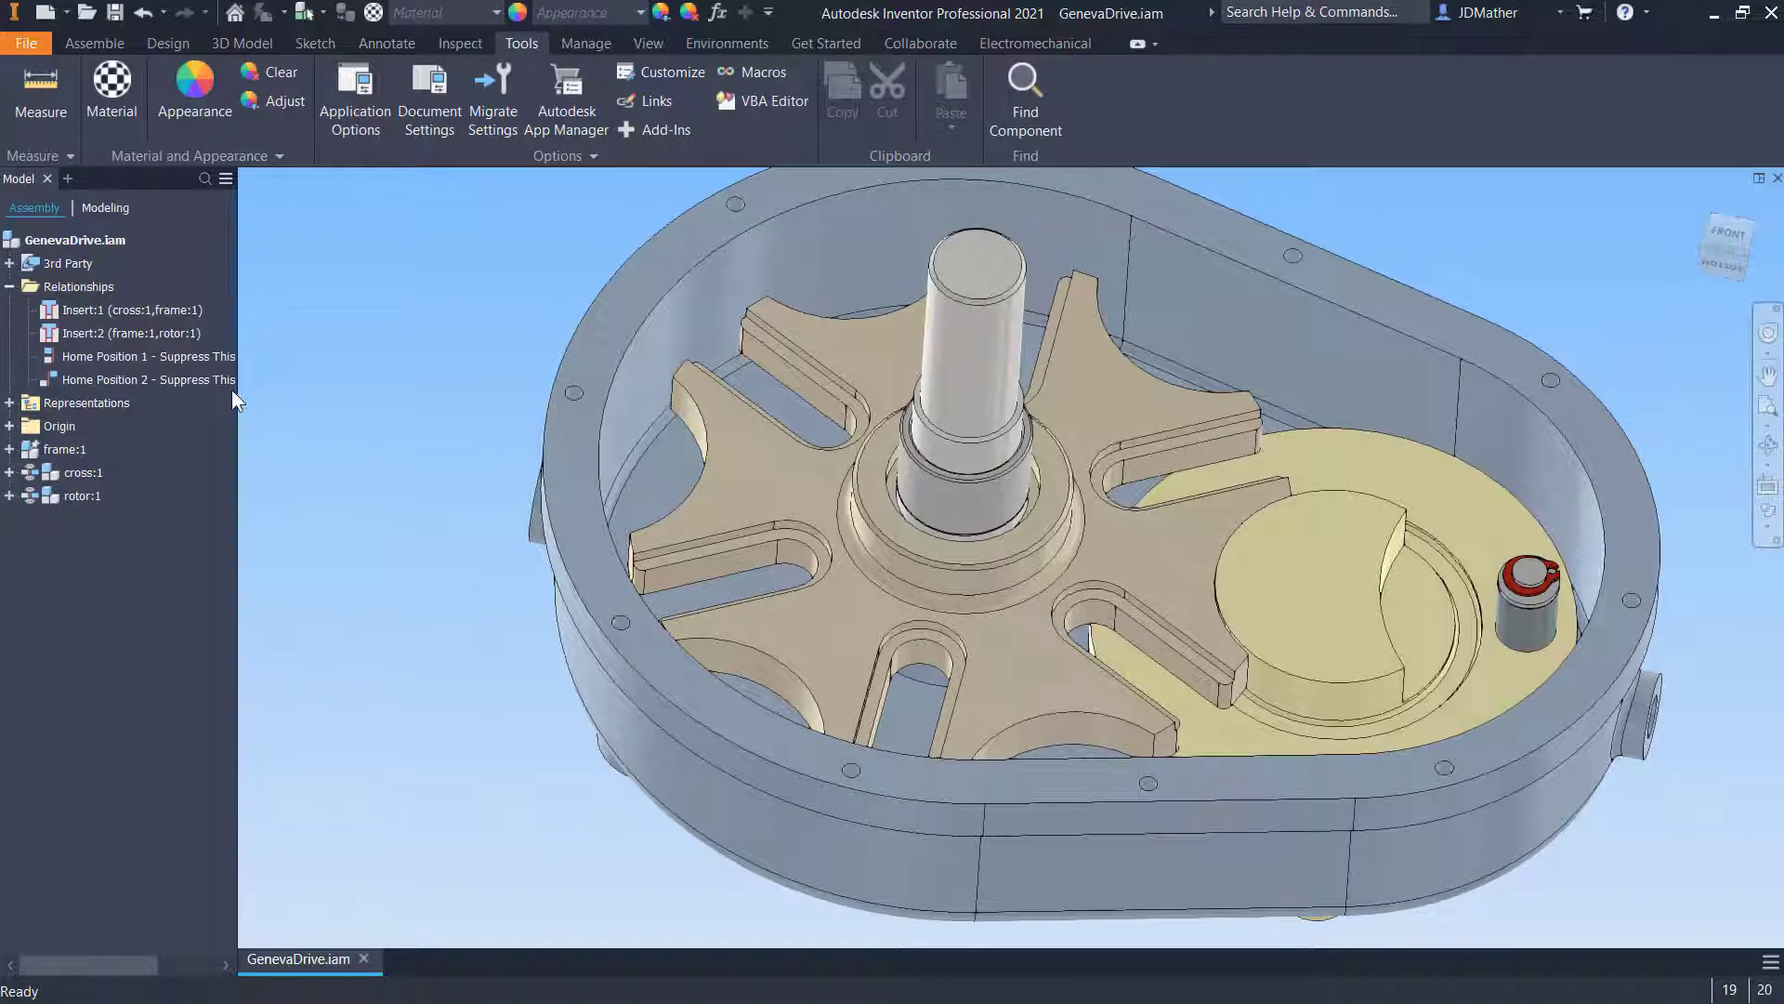
pyautogui.rightClick(181, 357)
pyautogui.click(154, 379)
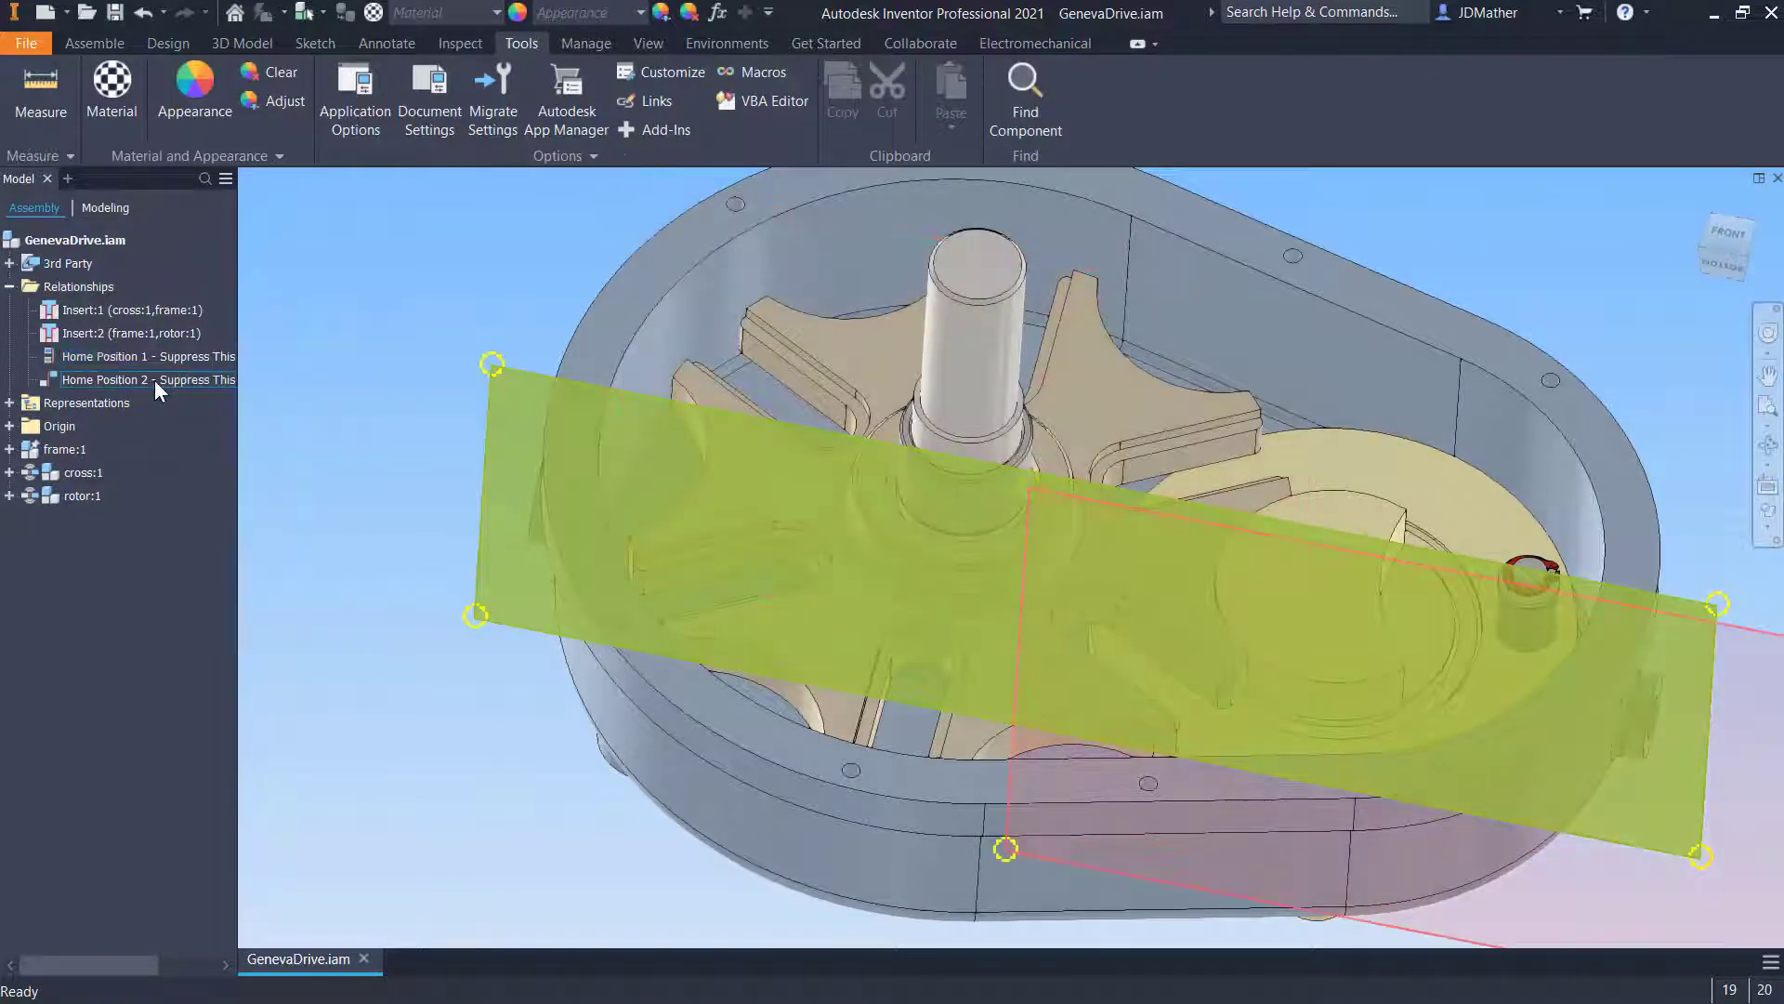
pyautogui.rightClick(156, 379)
pyautogui.click(195, 563)
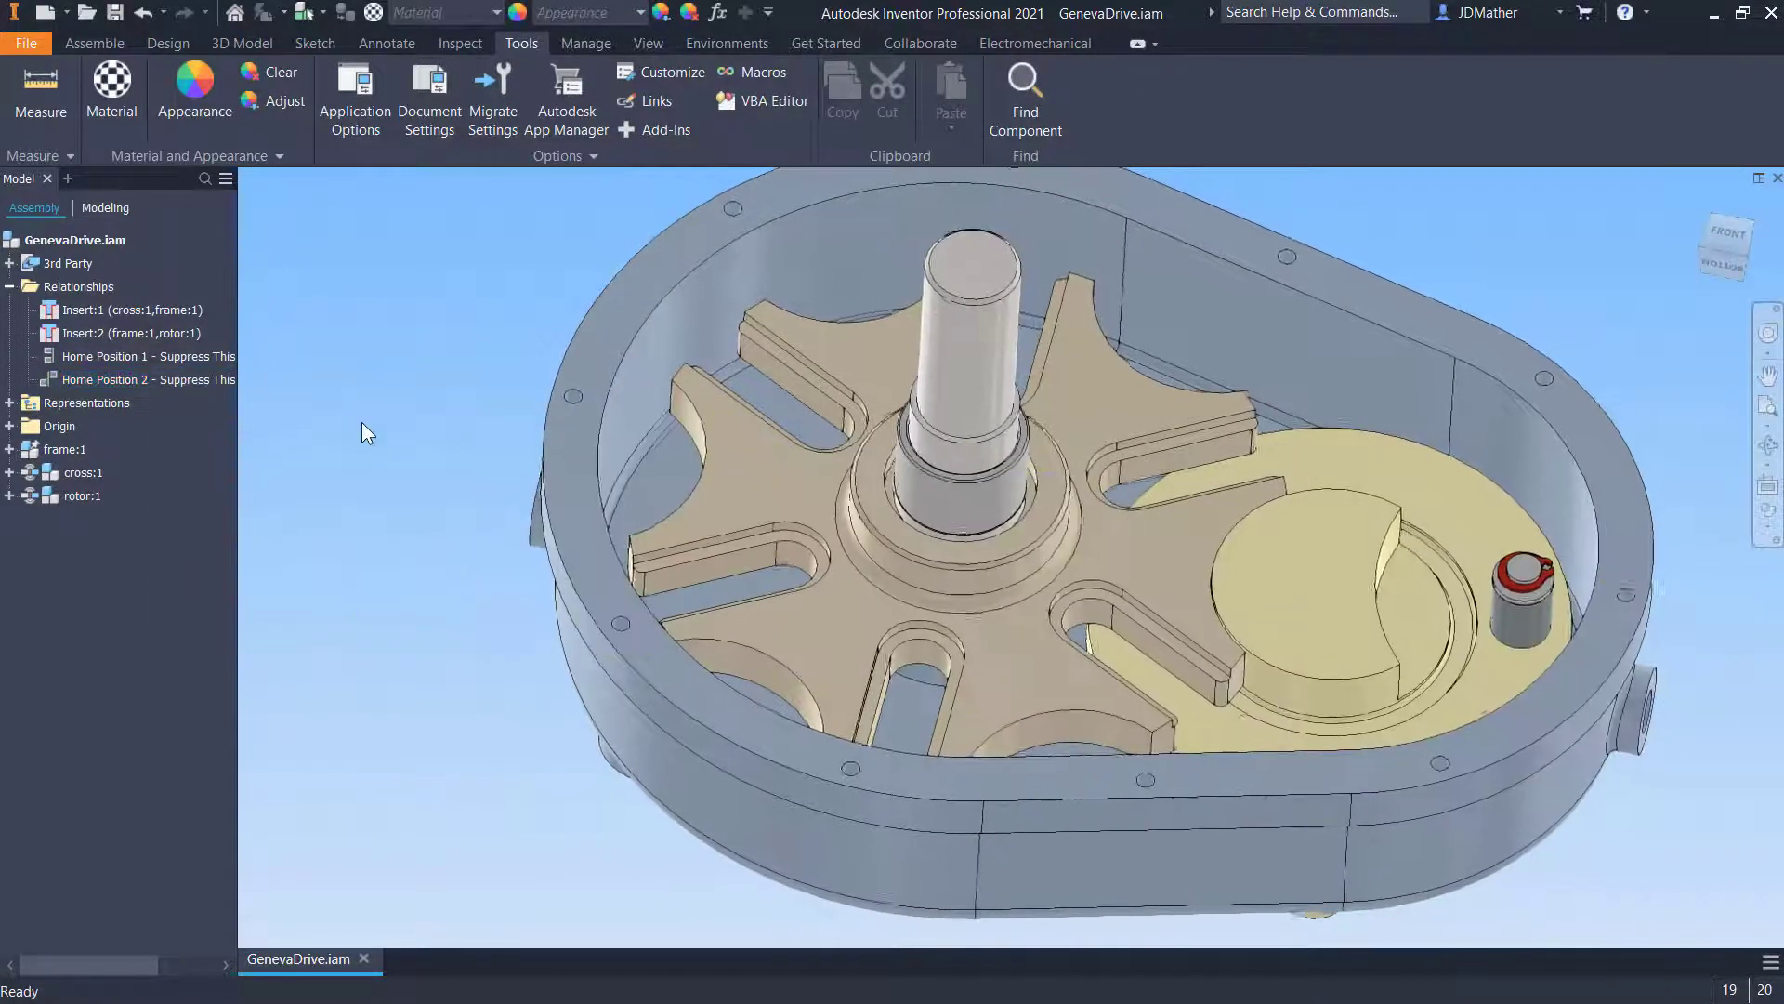
# - Activate the Contact Solver and drag the cross and the rotor pin to test their motion
pyautogui.click(461, 42)
pyautogui.click(130, 92)
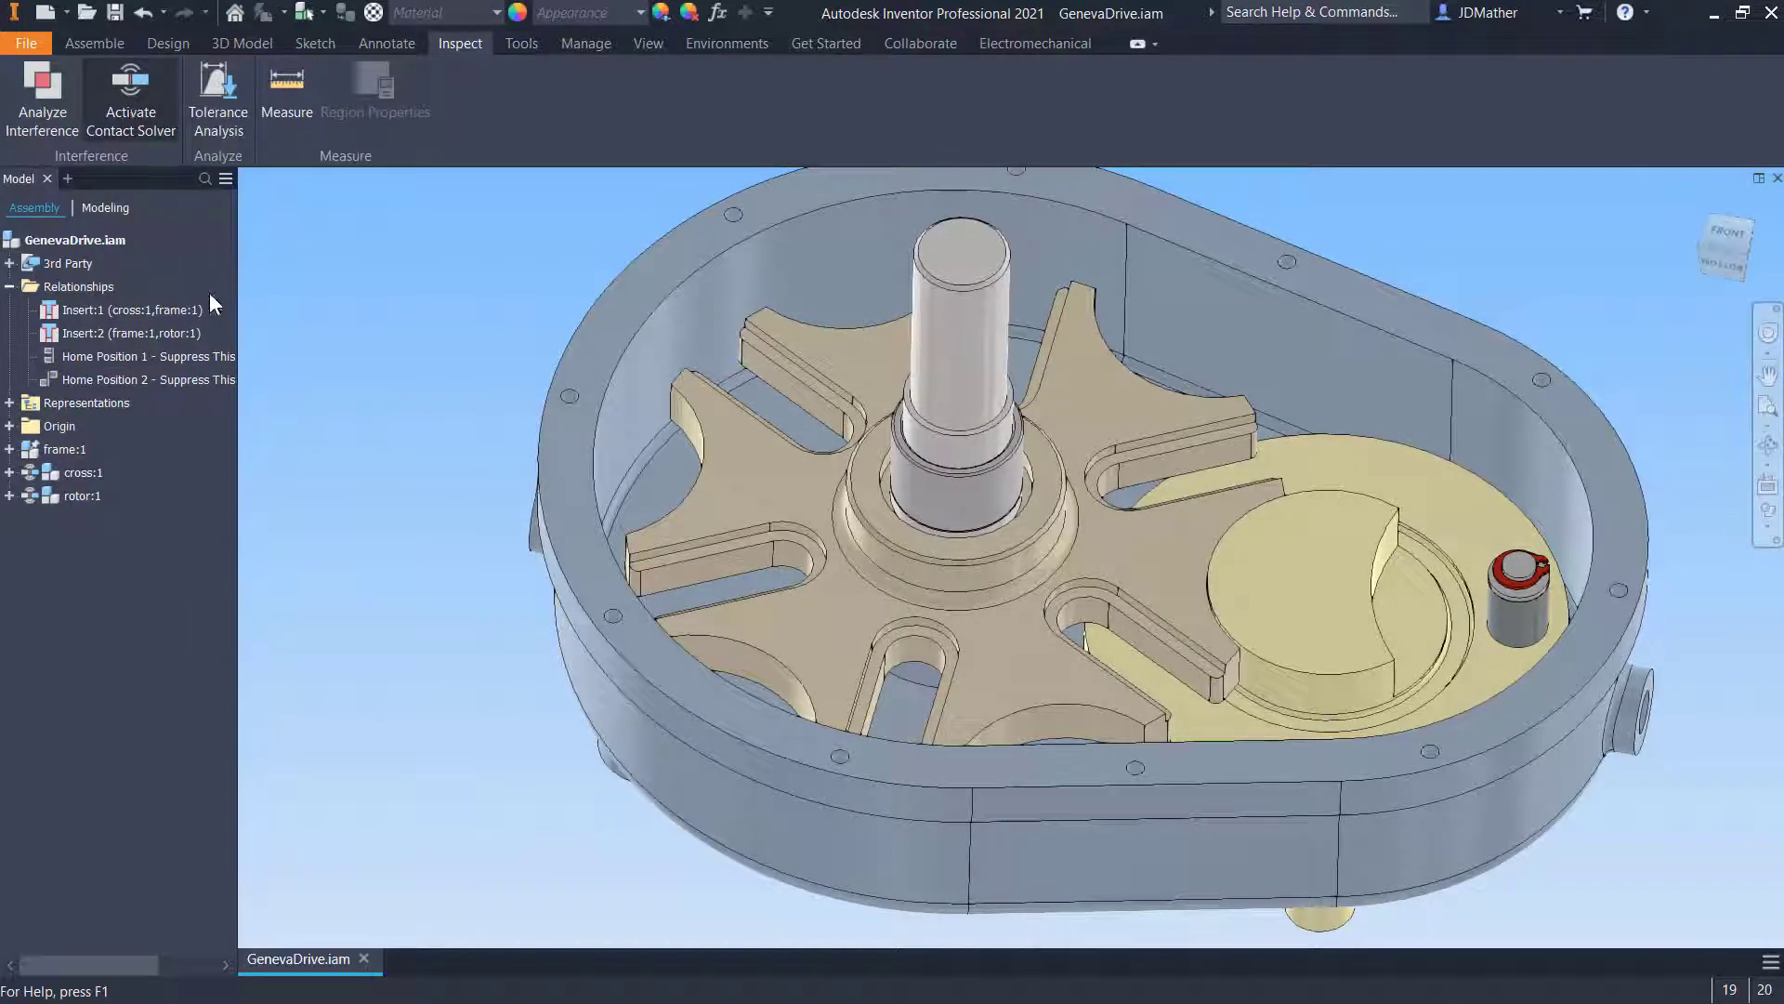
pyautogui.scroll(1, 1096, 520)
pyautogui.moveTo(1439, 583)
pyautogui.mouseDown()
pyautogui.moveTo(1455, 443)
pyautogui.moveTo(1406, 421)
pyautogui.moveTo(1324, 432)
pyautogui.moveTo(1305, 519)
pyautogui.moveTo(1319, 590)
pyautogui.moveTo(1347, 622)
pyautogui.moveTo(1408, 599)
pyautogui.mouseUp()
pyautogui.moveTo(1055, 681); pyautogui.dragTo(1070, 671)
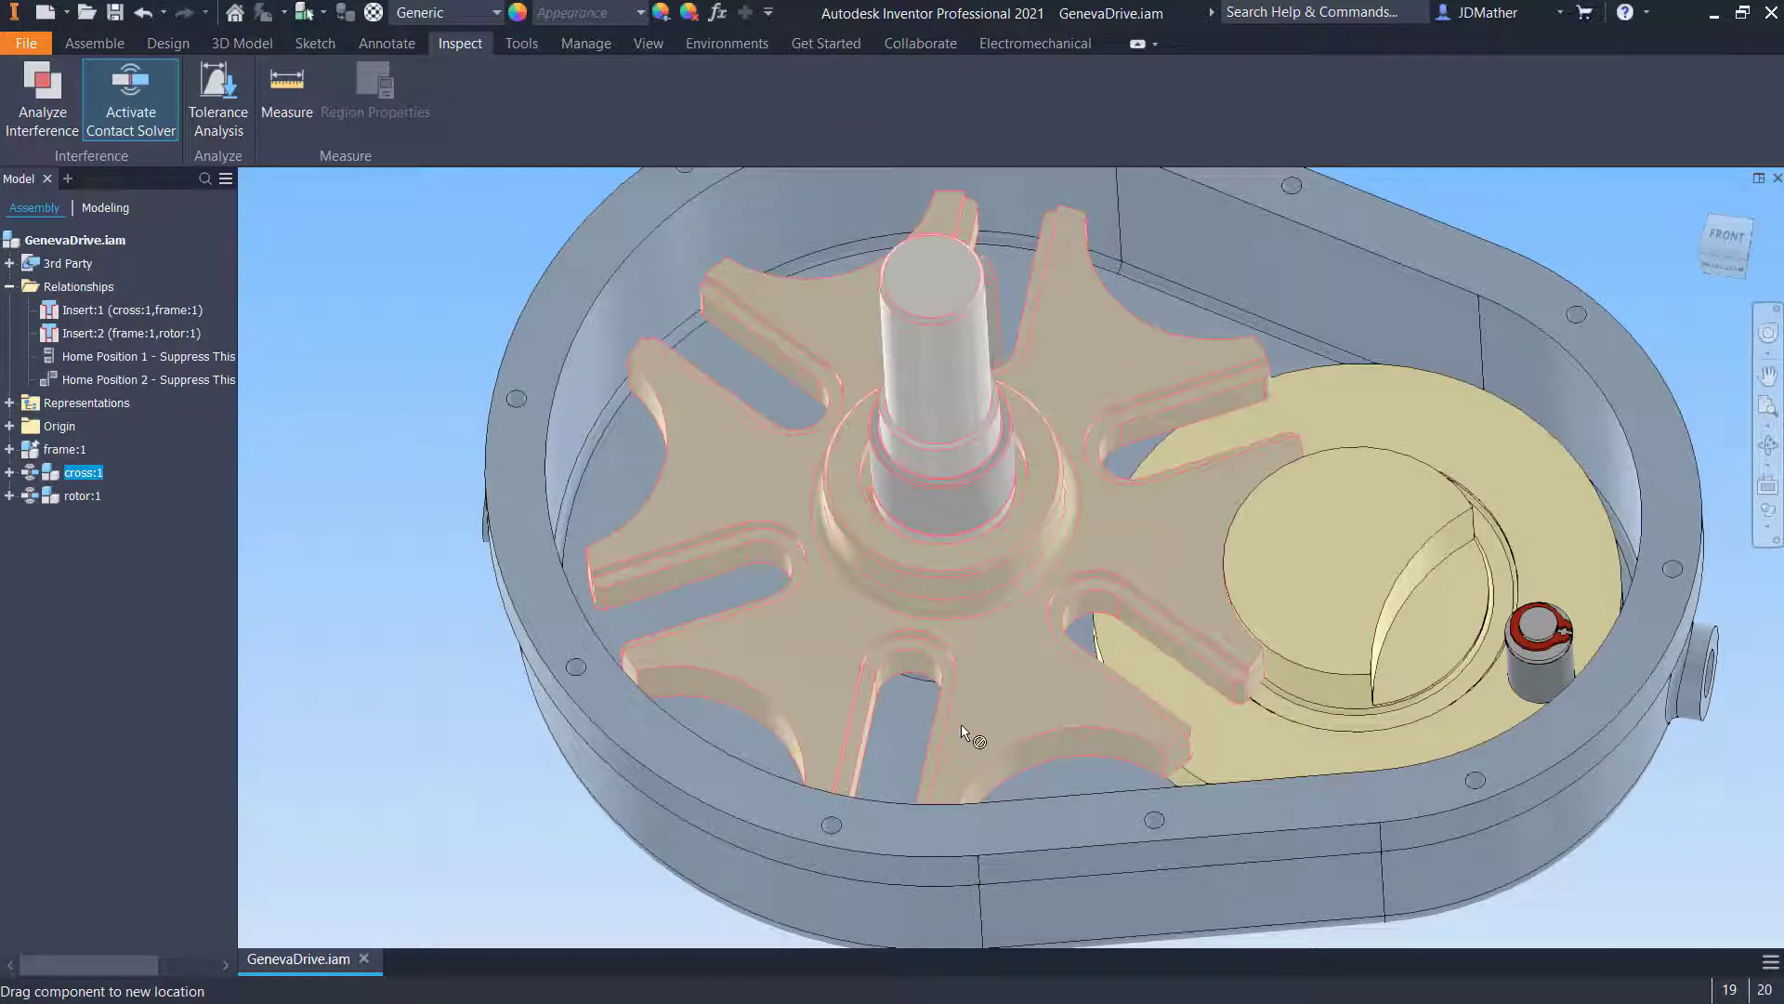
pyautogui.moveTo(962, 733); pyautogui.dragTo(1018, 685)
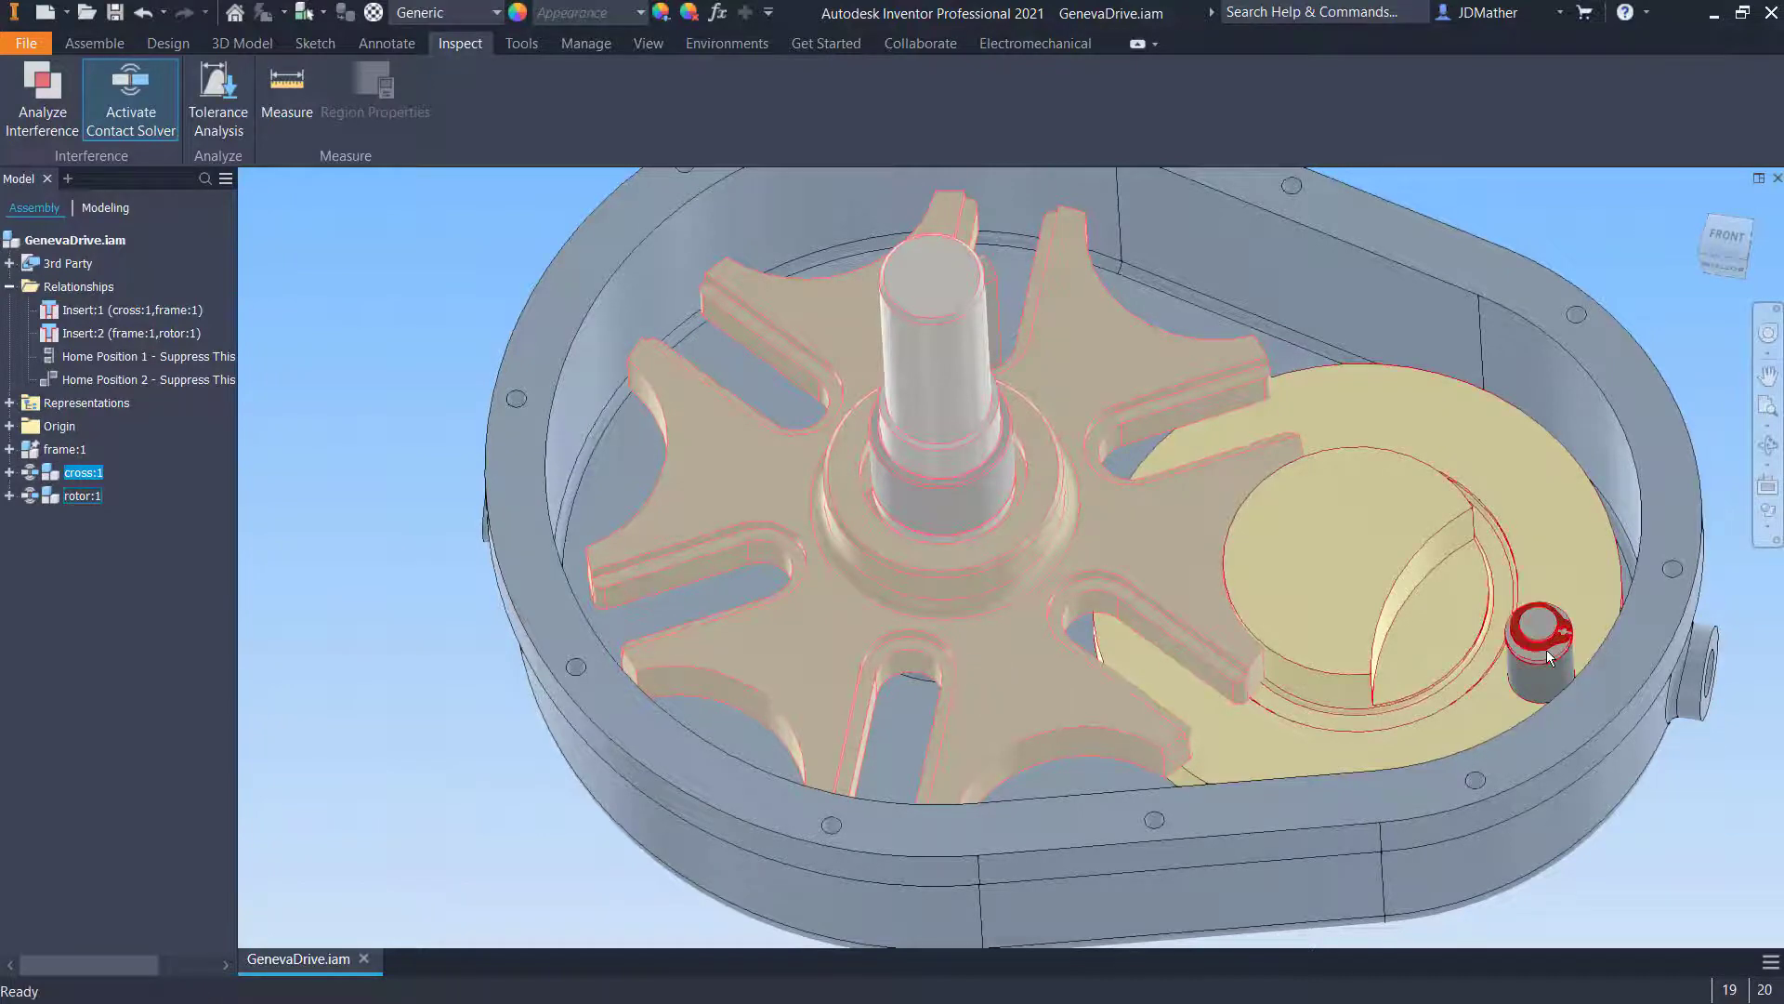
pyautogui.moveTo(1561, 619); pyautogui.dragTo(1481, 488)
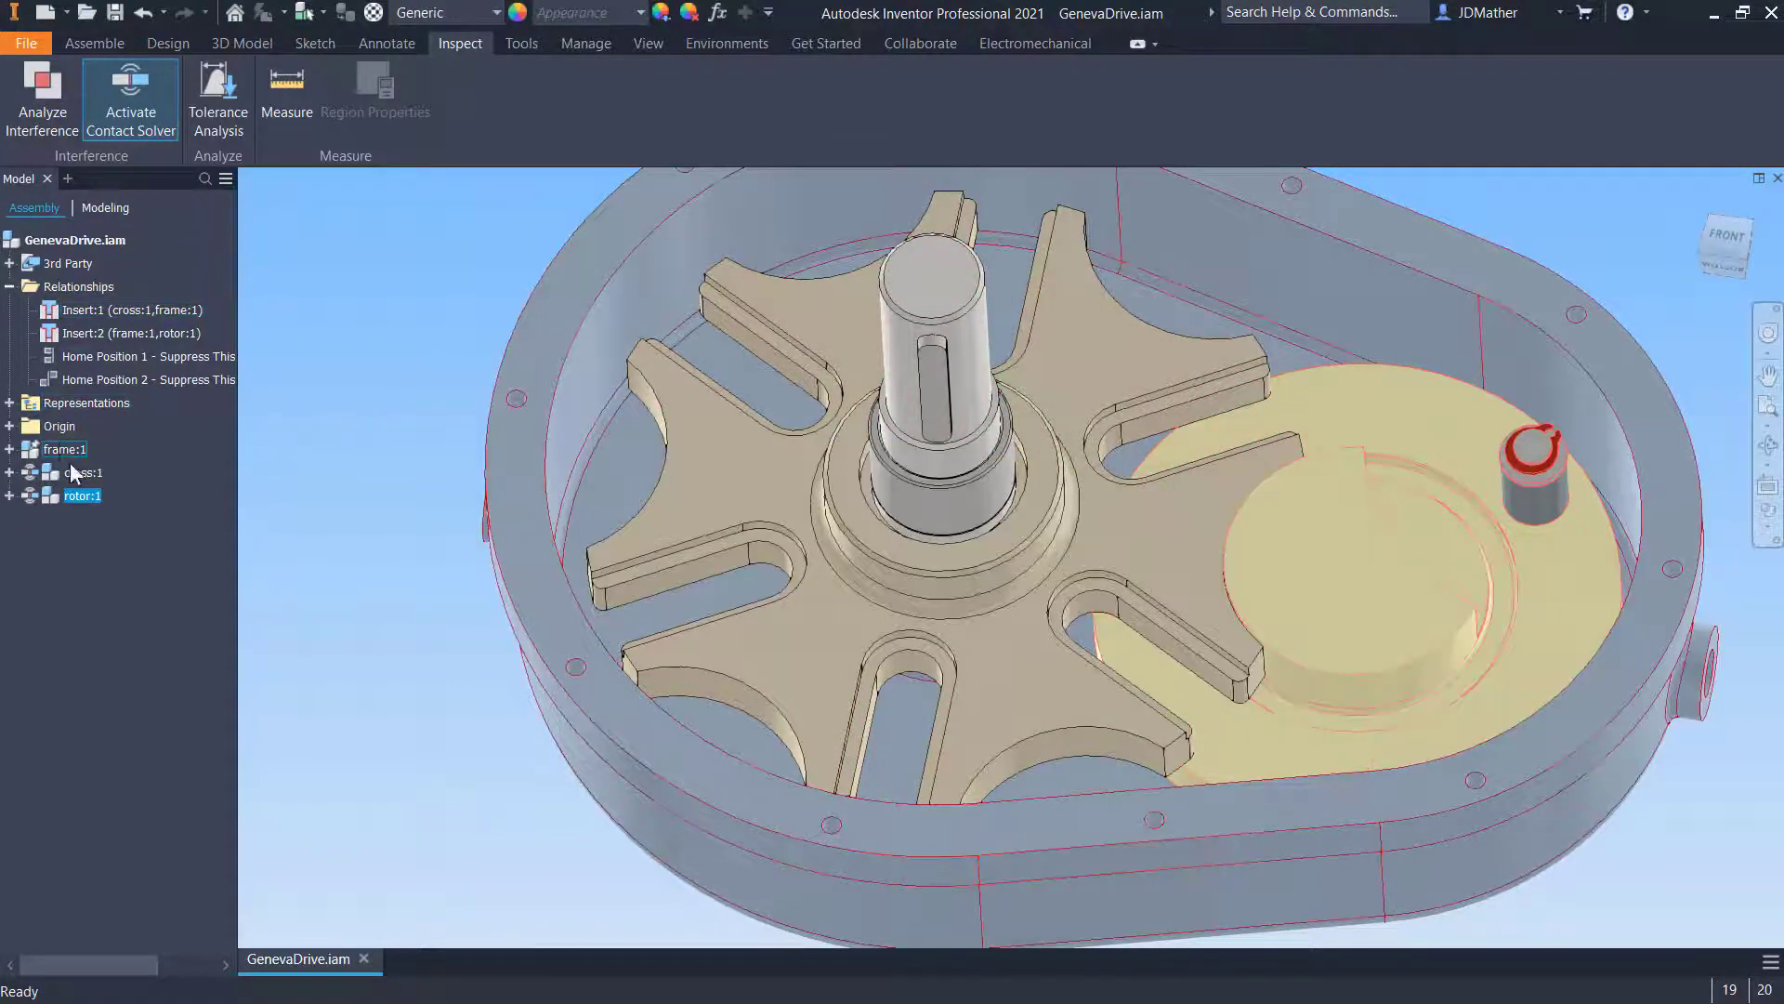
# - Toggle suppression of the Home Position 1 and Home Position 2 constraints to return the cross and rotor to home
pyautogui.click(448, 535)
pyautogui.press('F6')
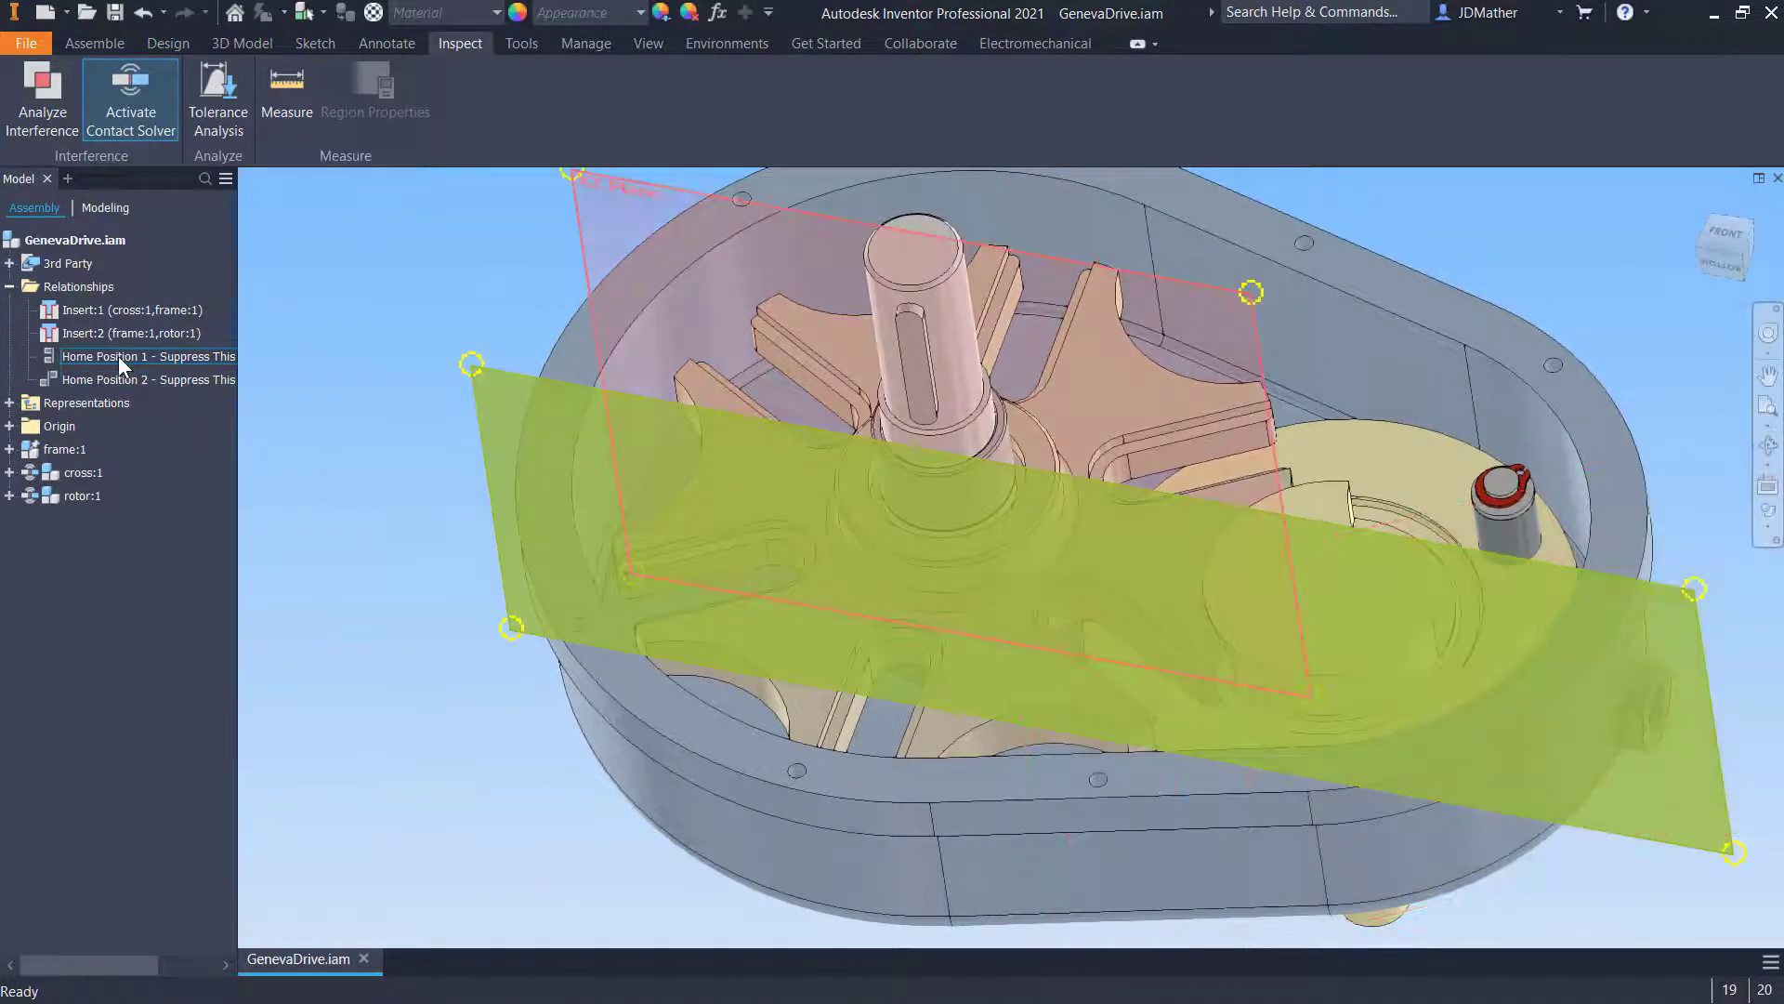
pyautogui.rightClick(118, 355)
pyautogui.click(158, 539)
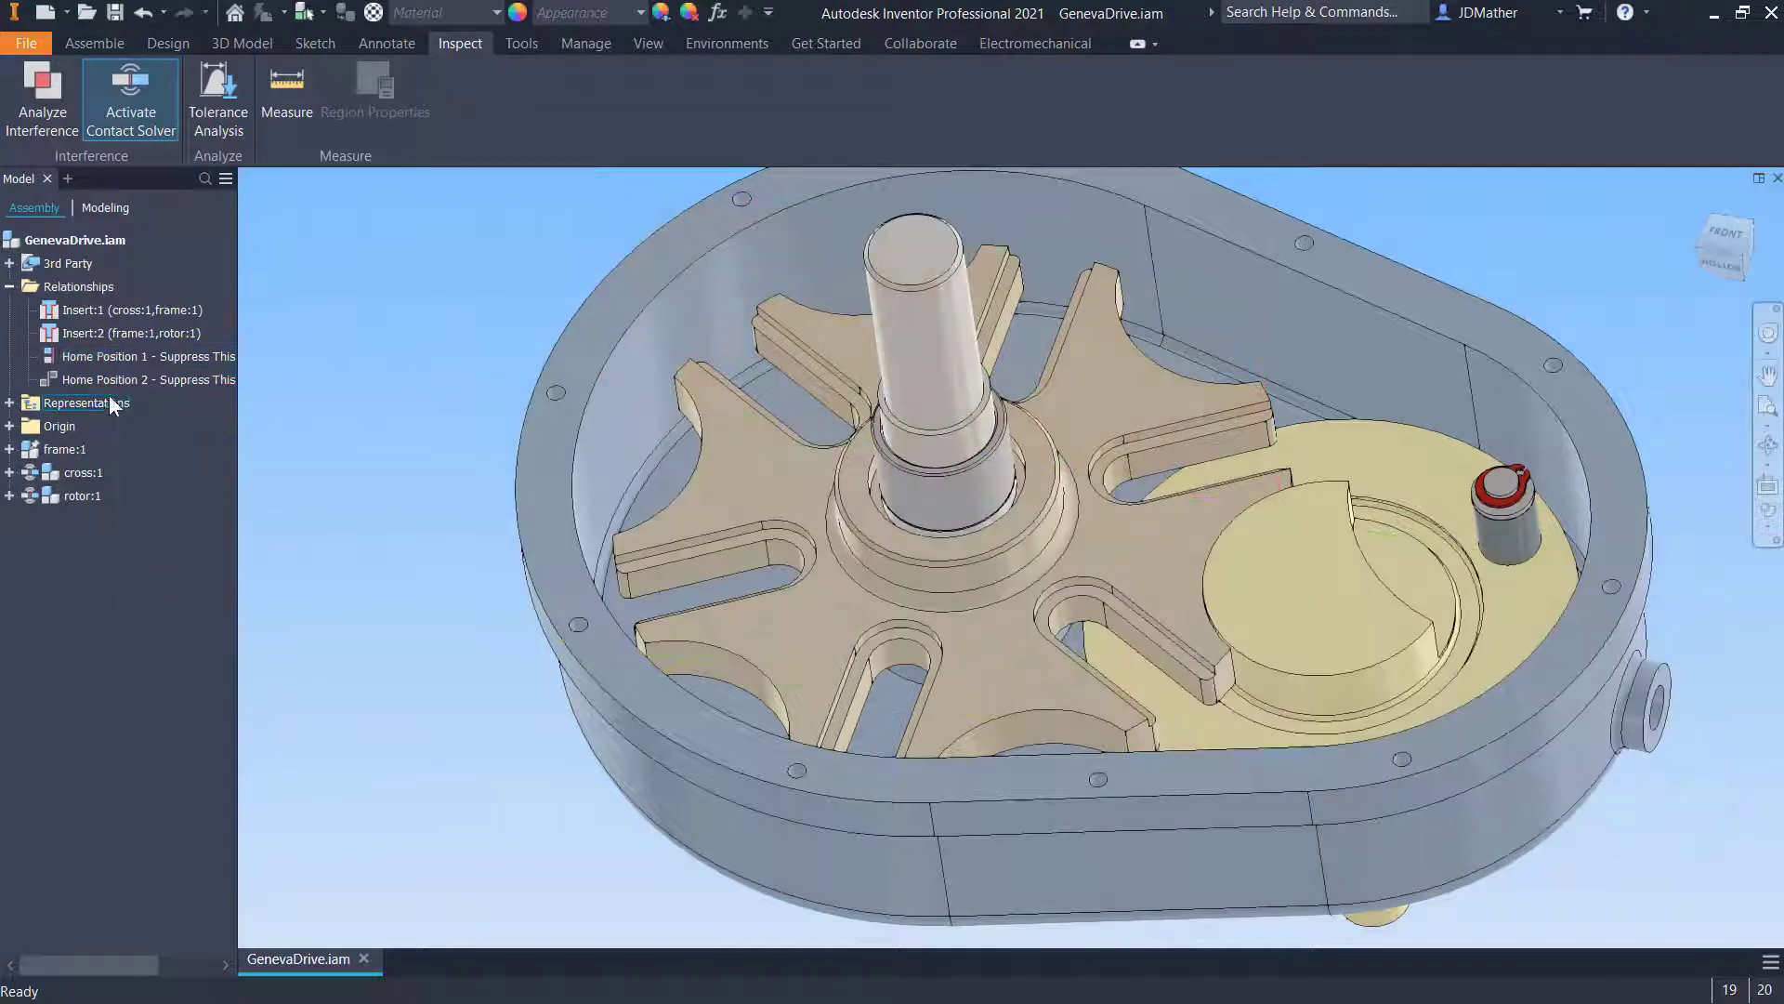
pyautogui.rightClick(102, 361)
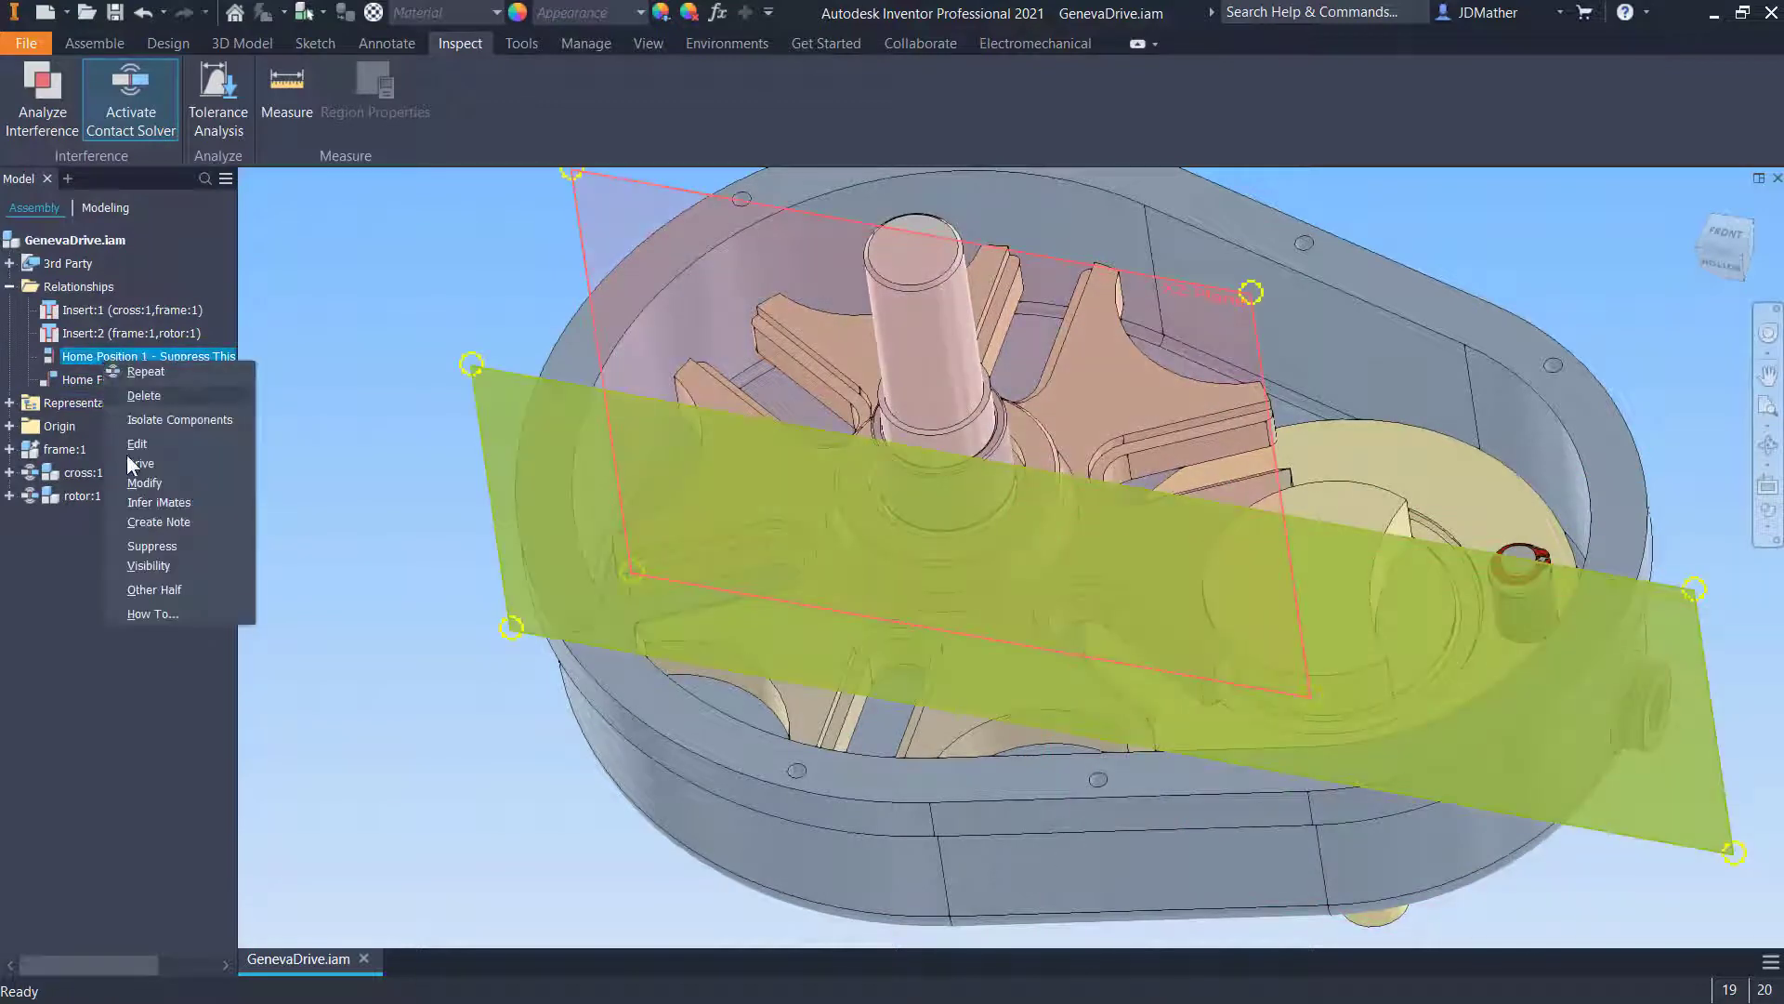
pyautogui.click(145, 550)
pyautogui.rightClick(119, 375)
pyautogui.click(160, 560)
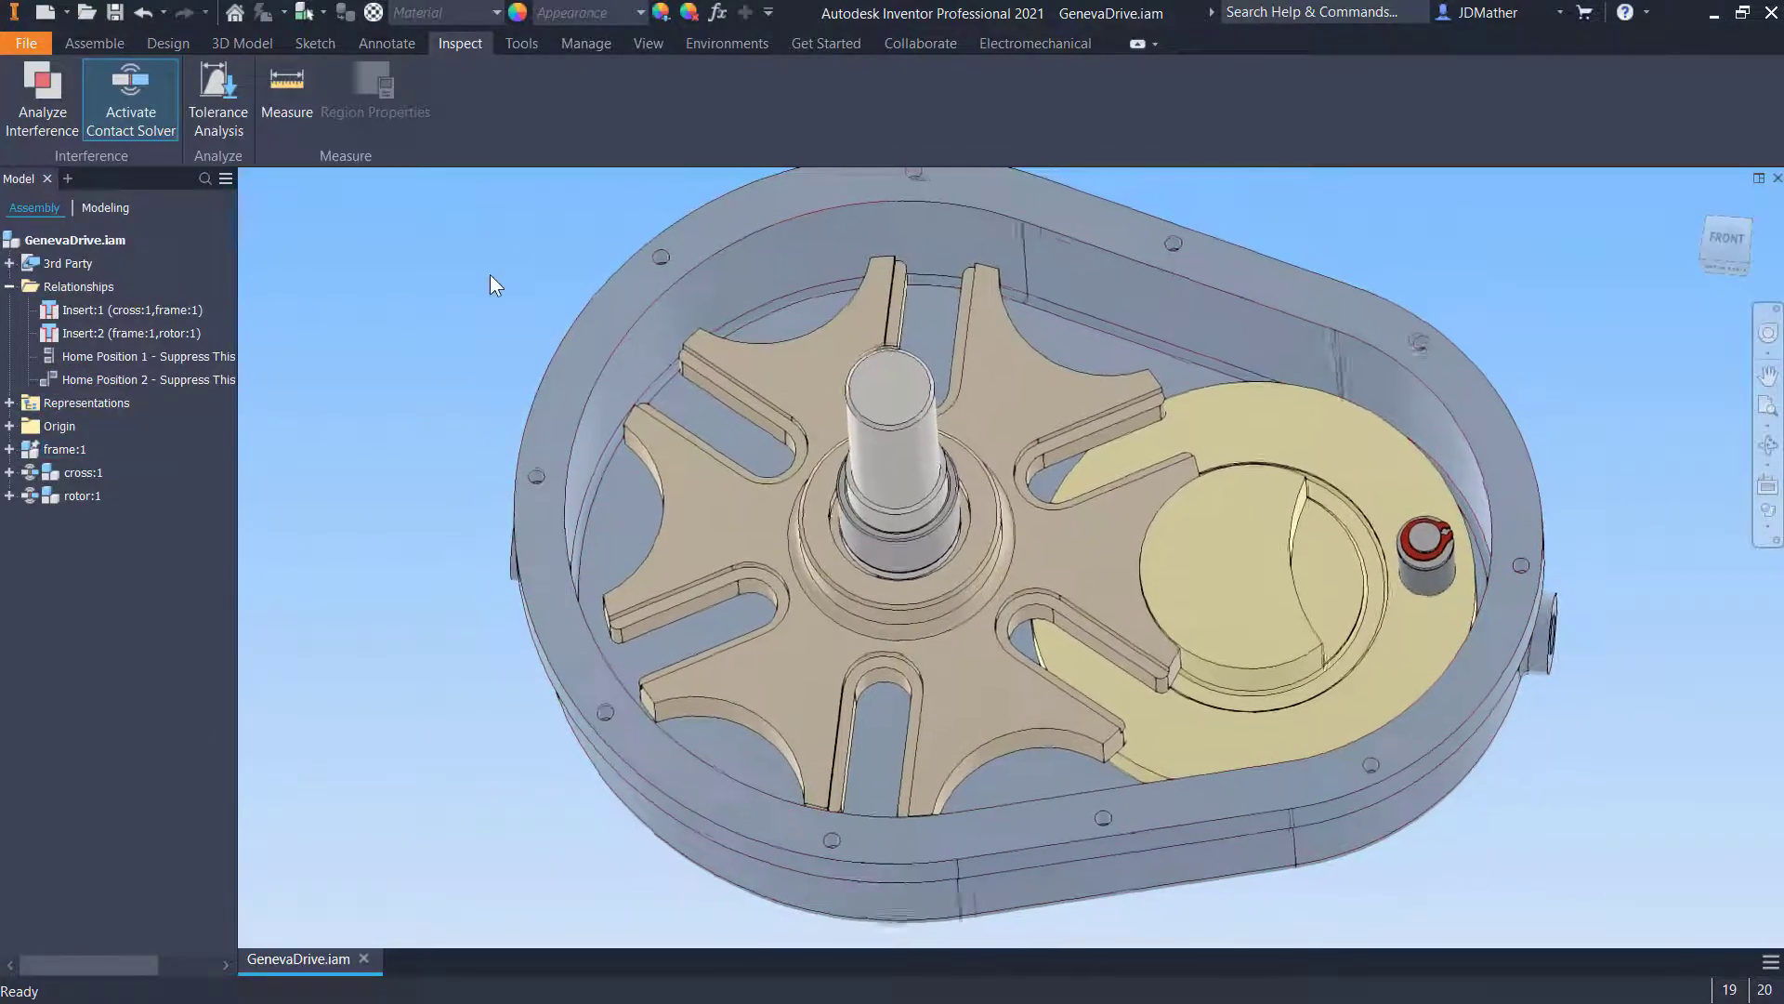
# - Deactivate the Contact Solver and enter the Dynamic Simulation environment
pyautogui.click(104, 96)
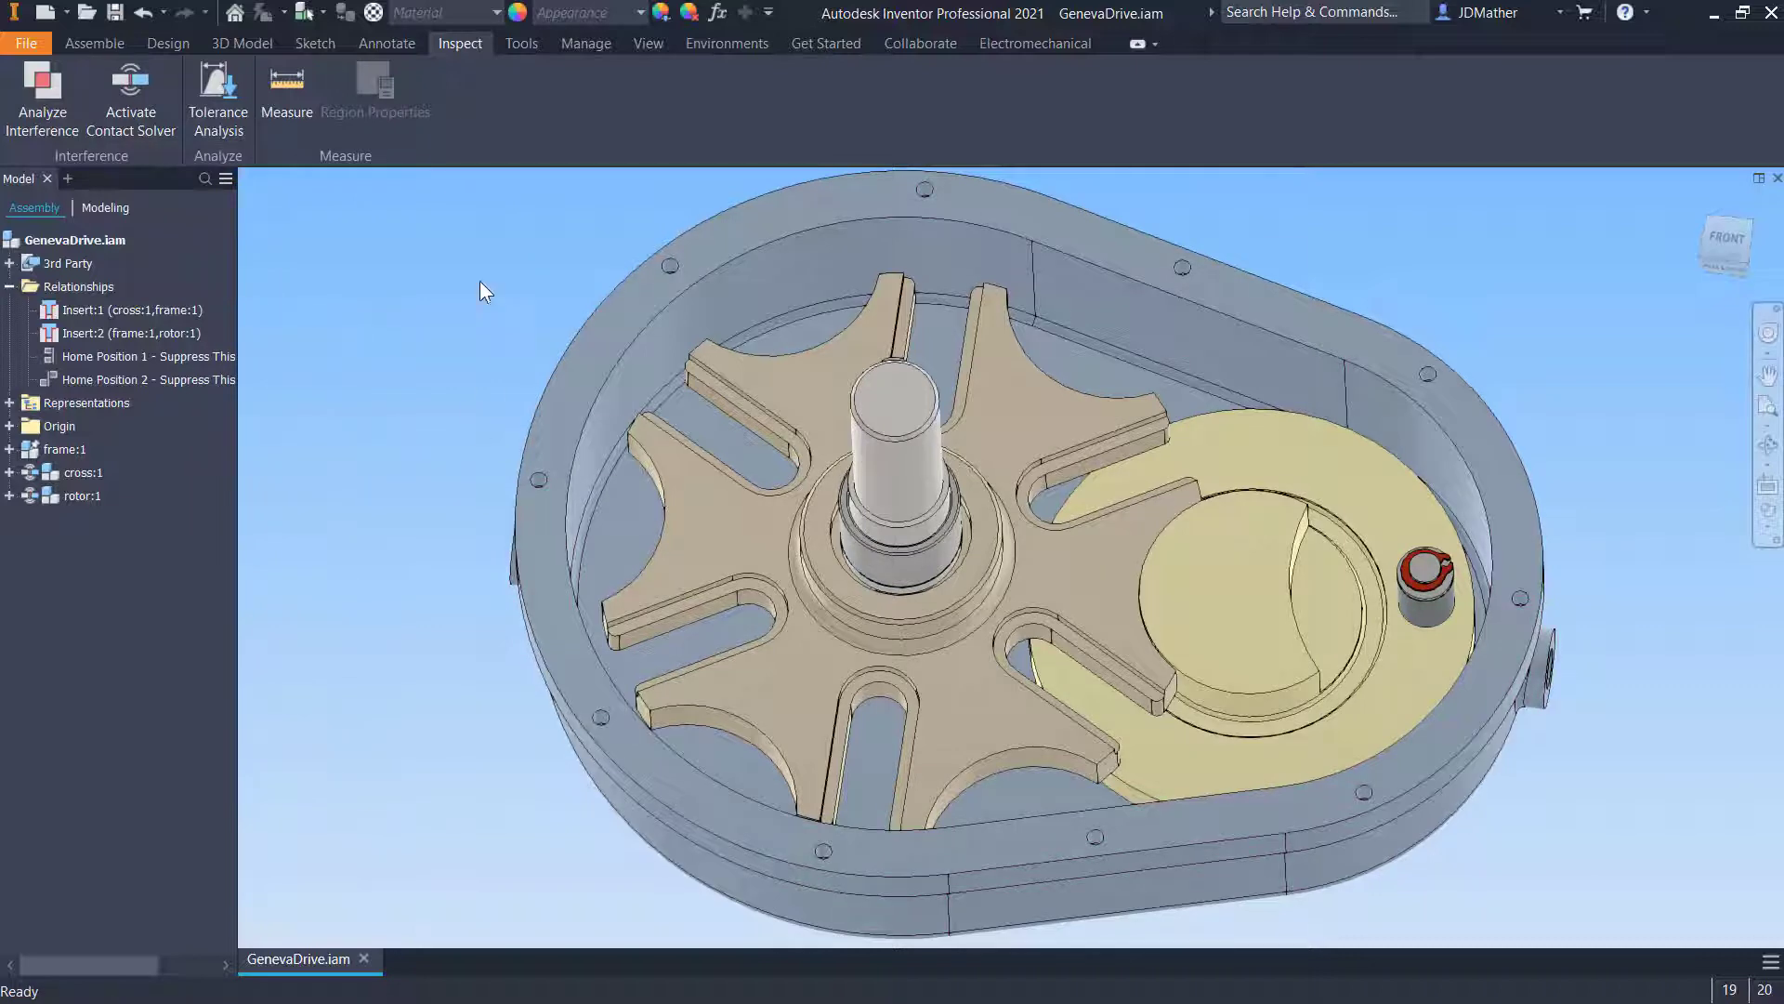
pyautogui.click(727, 43)
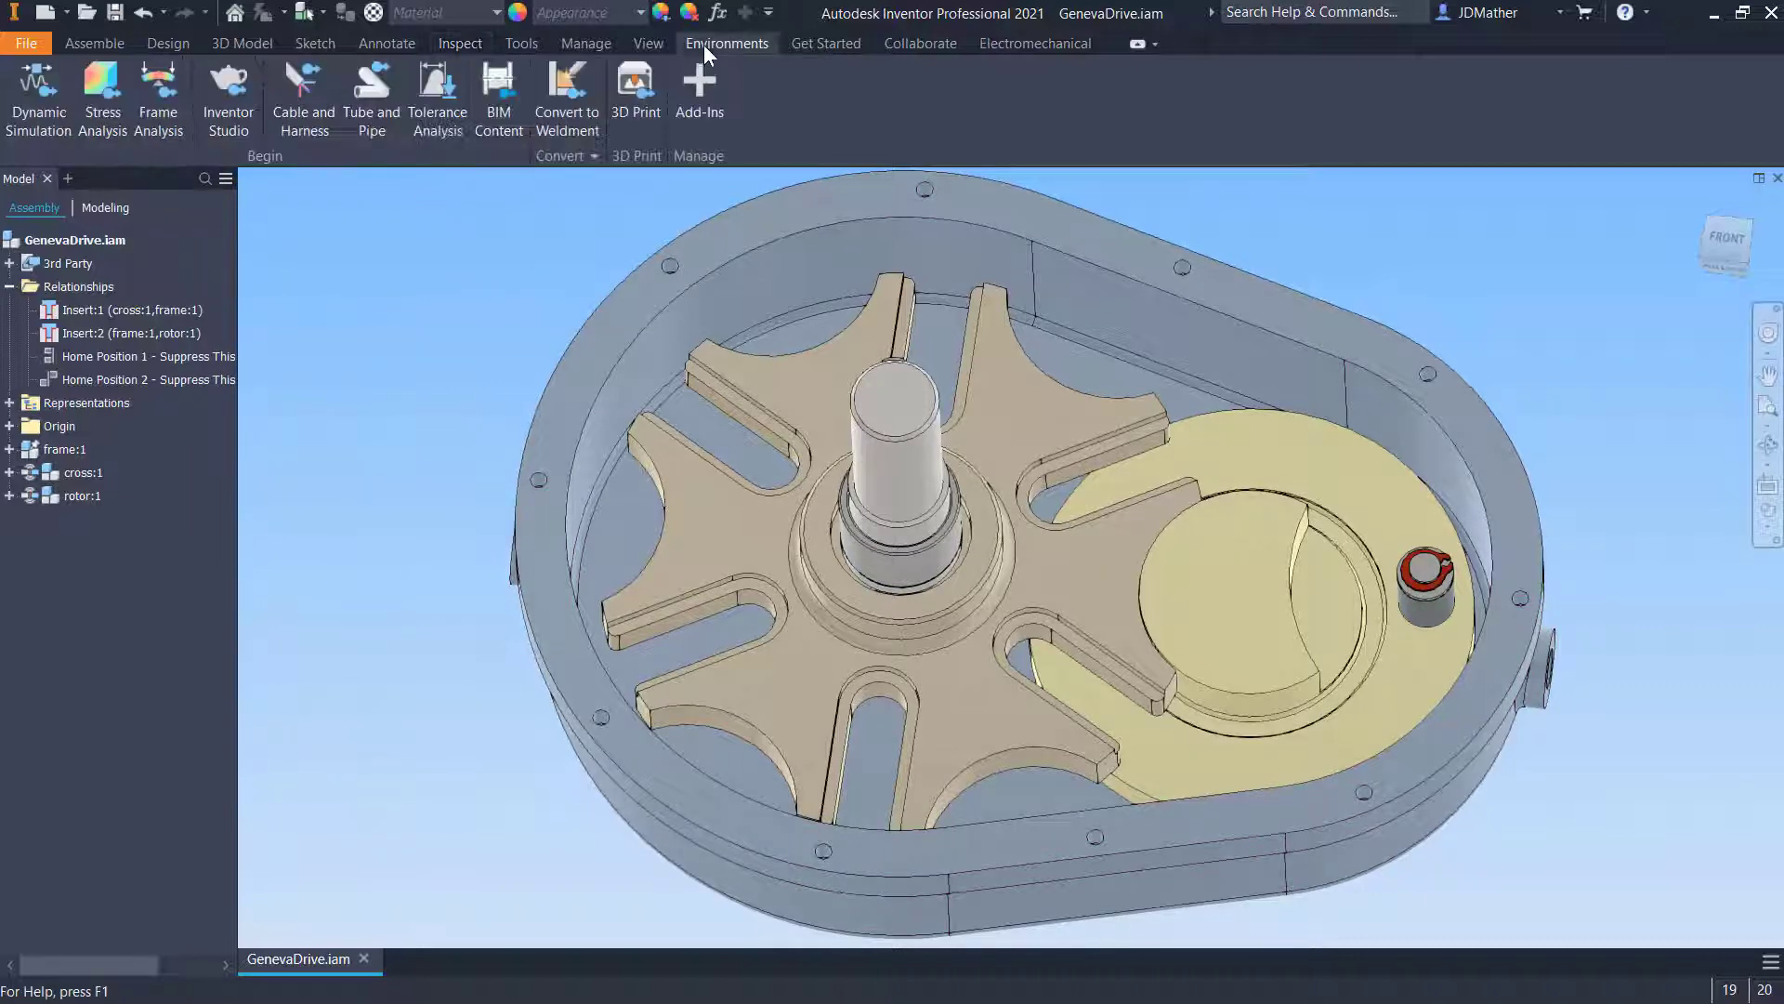
pyautogui.click(48, 93)
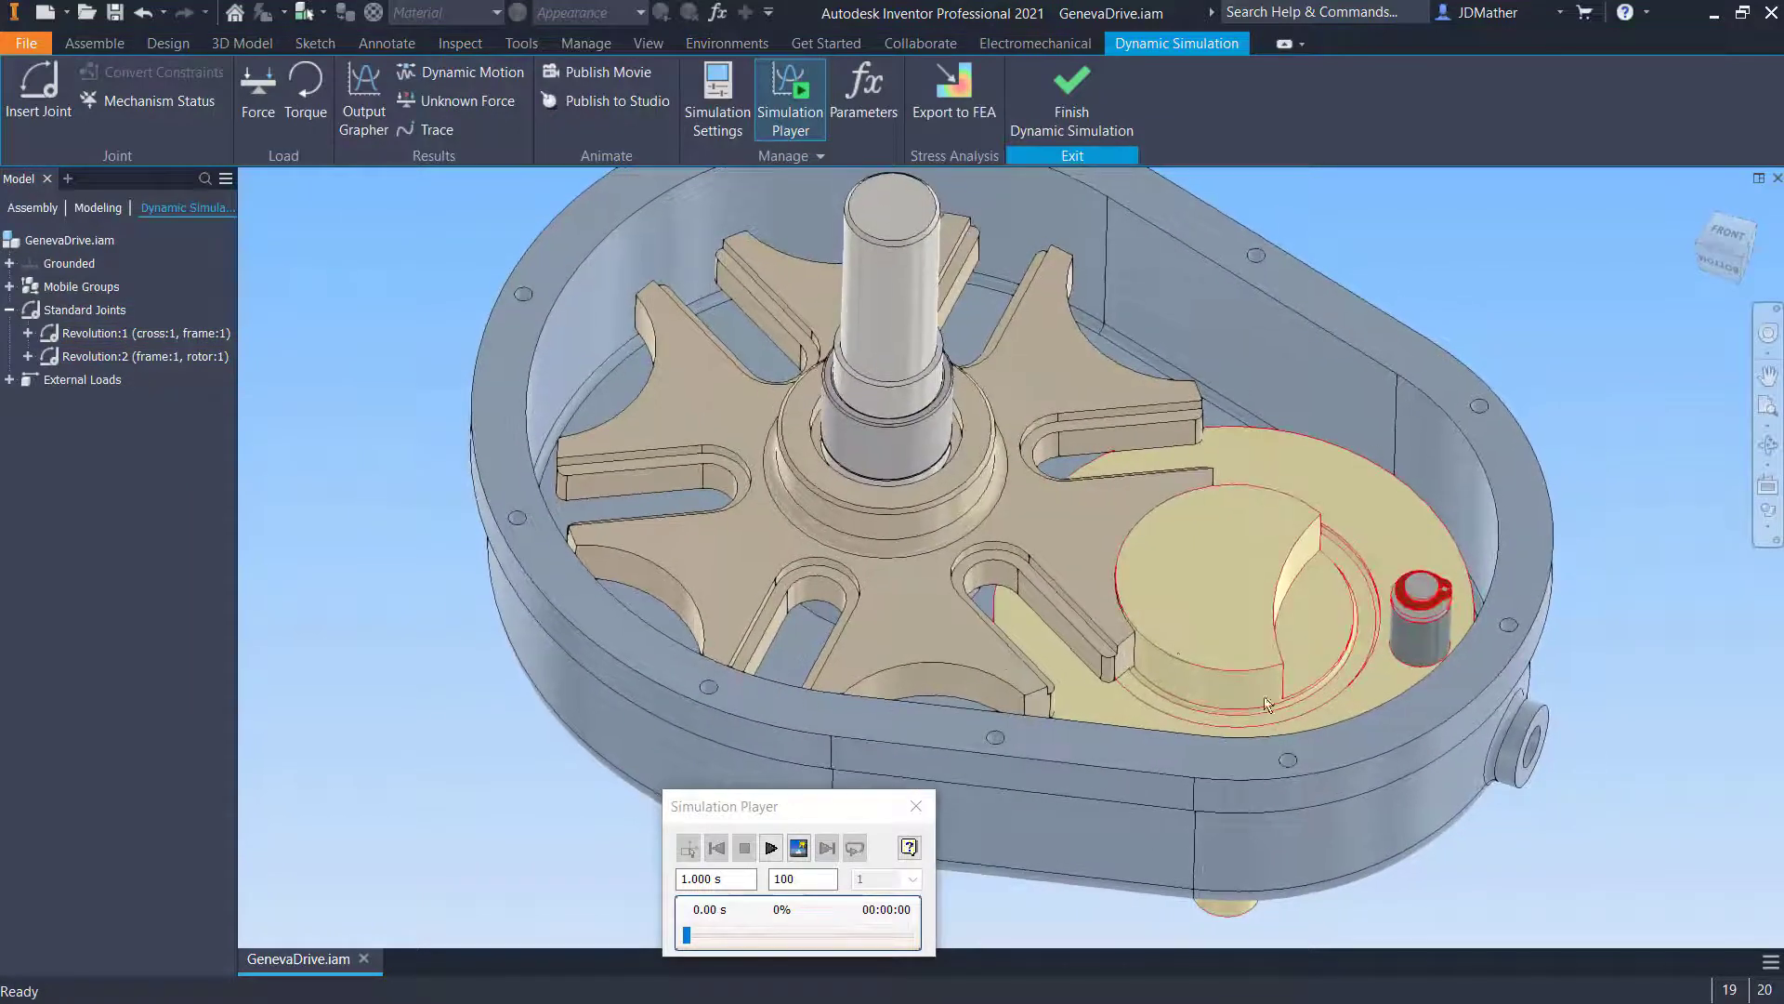
# - Insert a 2D Contact joint between the rotor's large arc and the curved edge at the end of a cross slot
pyautogui.scroll(3, 1161, 667)
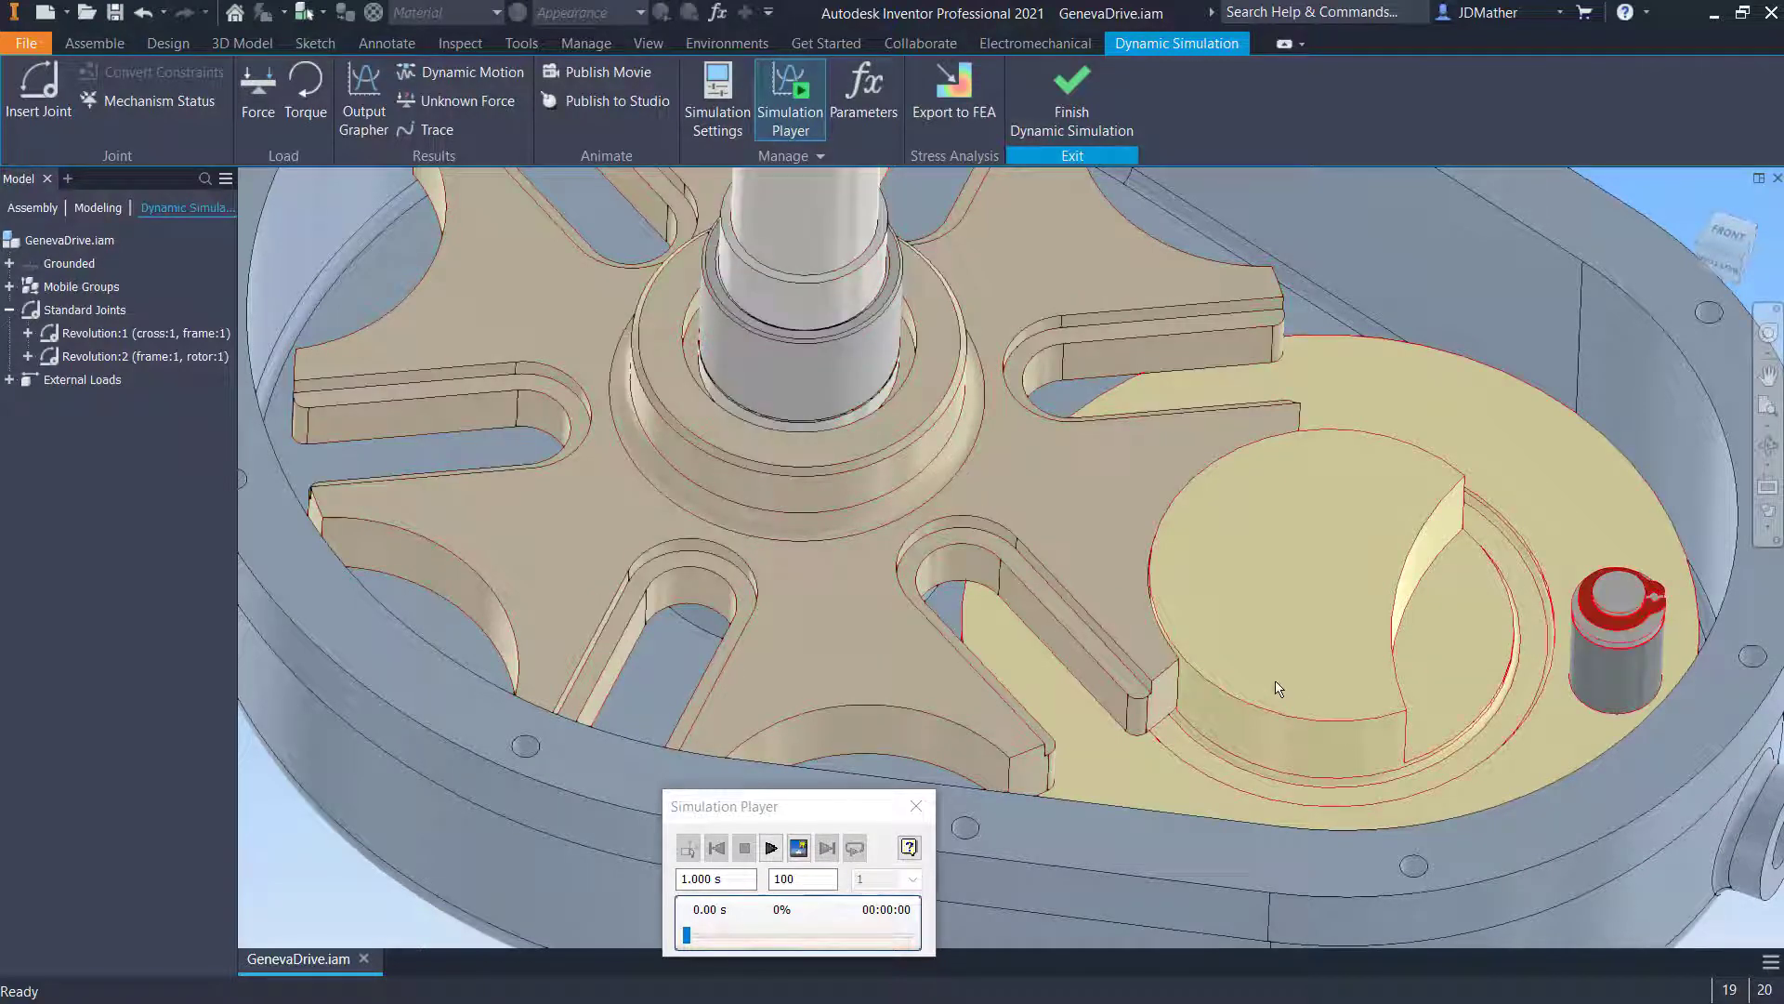
pyautogui.scroll(-3, 1229, 665)
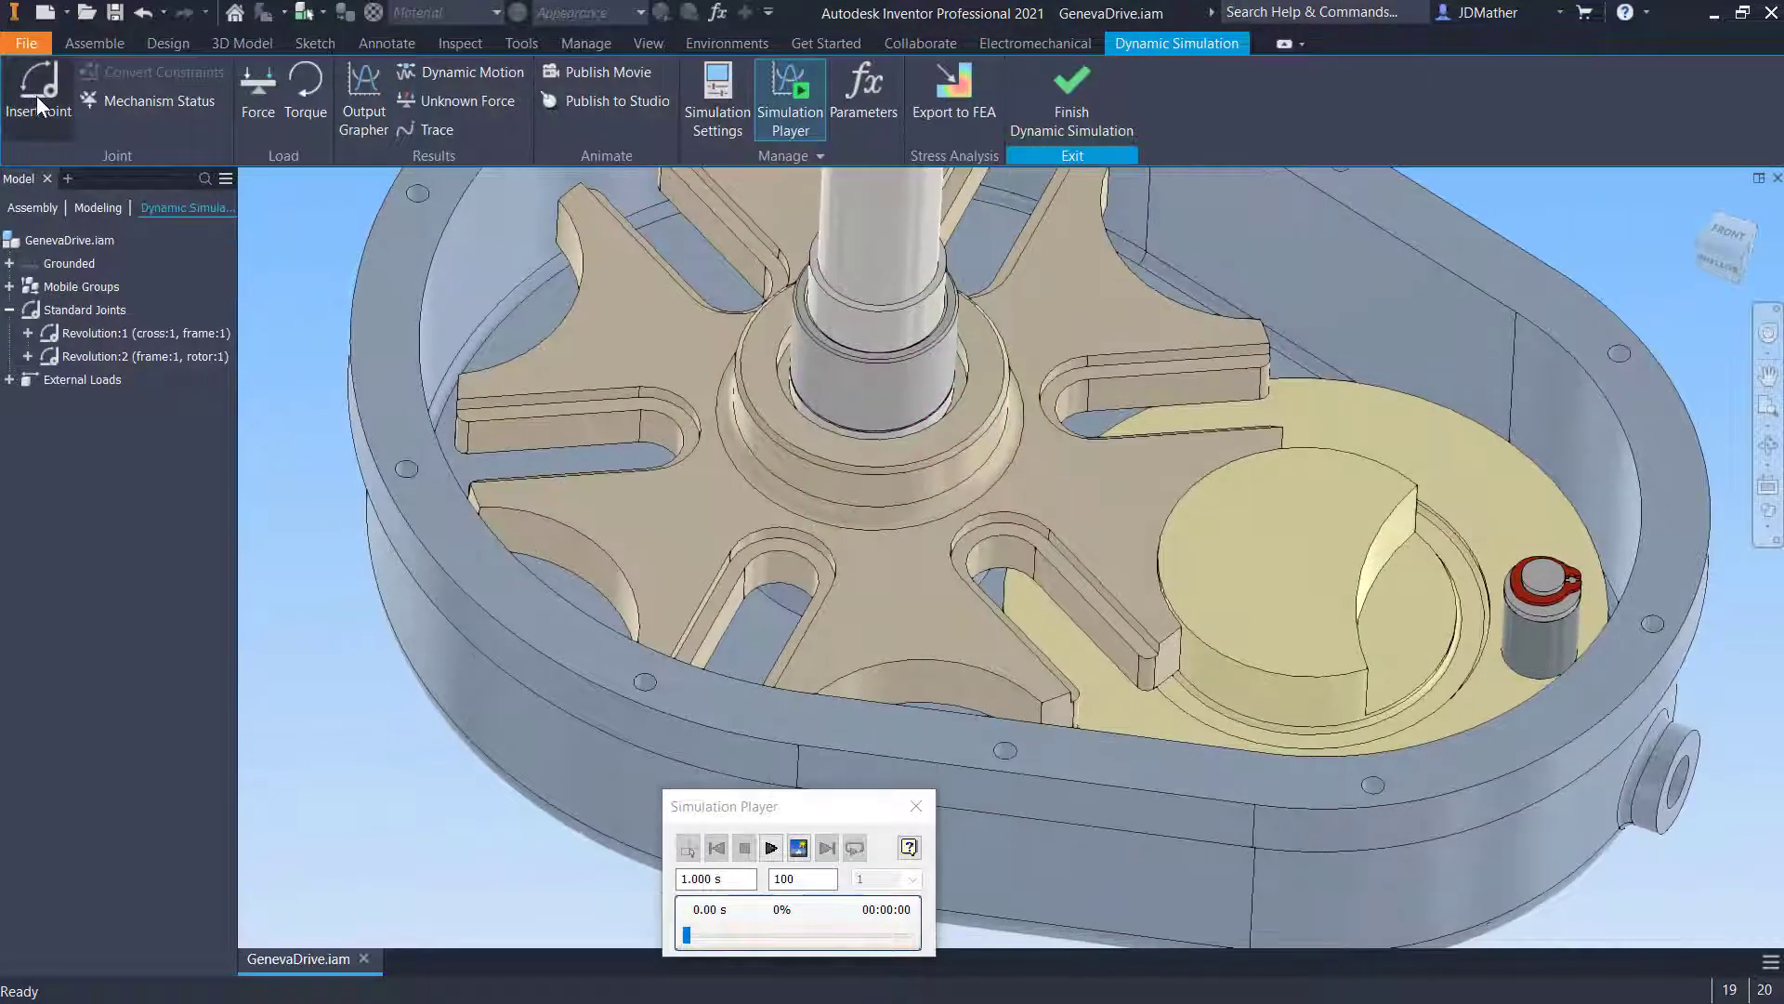
pyautogui.click(36, 97)
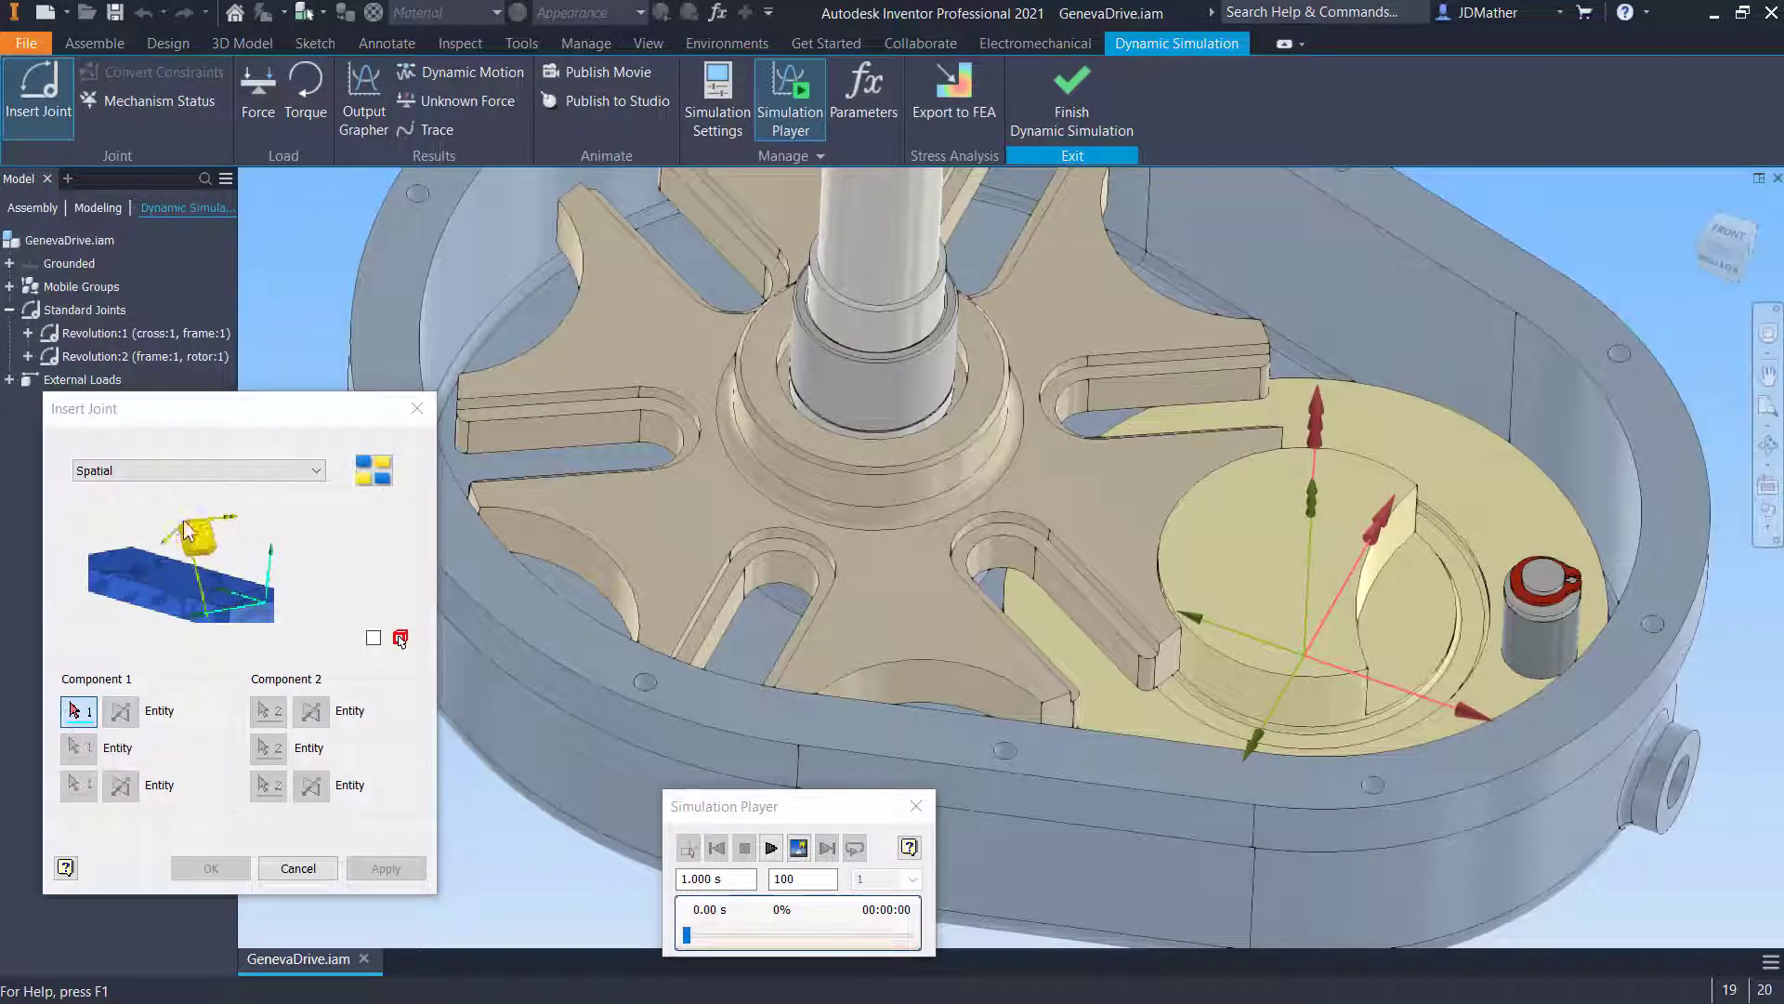
pyautogui.click(202, 474)
pyautogui.click(145, 697)
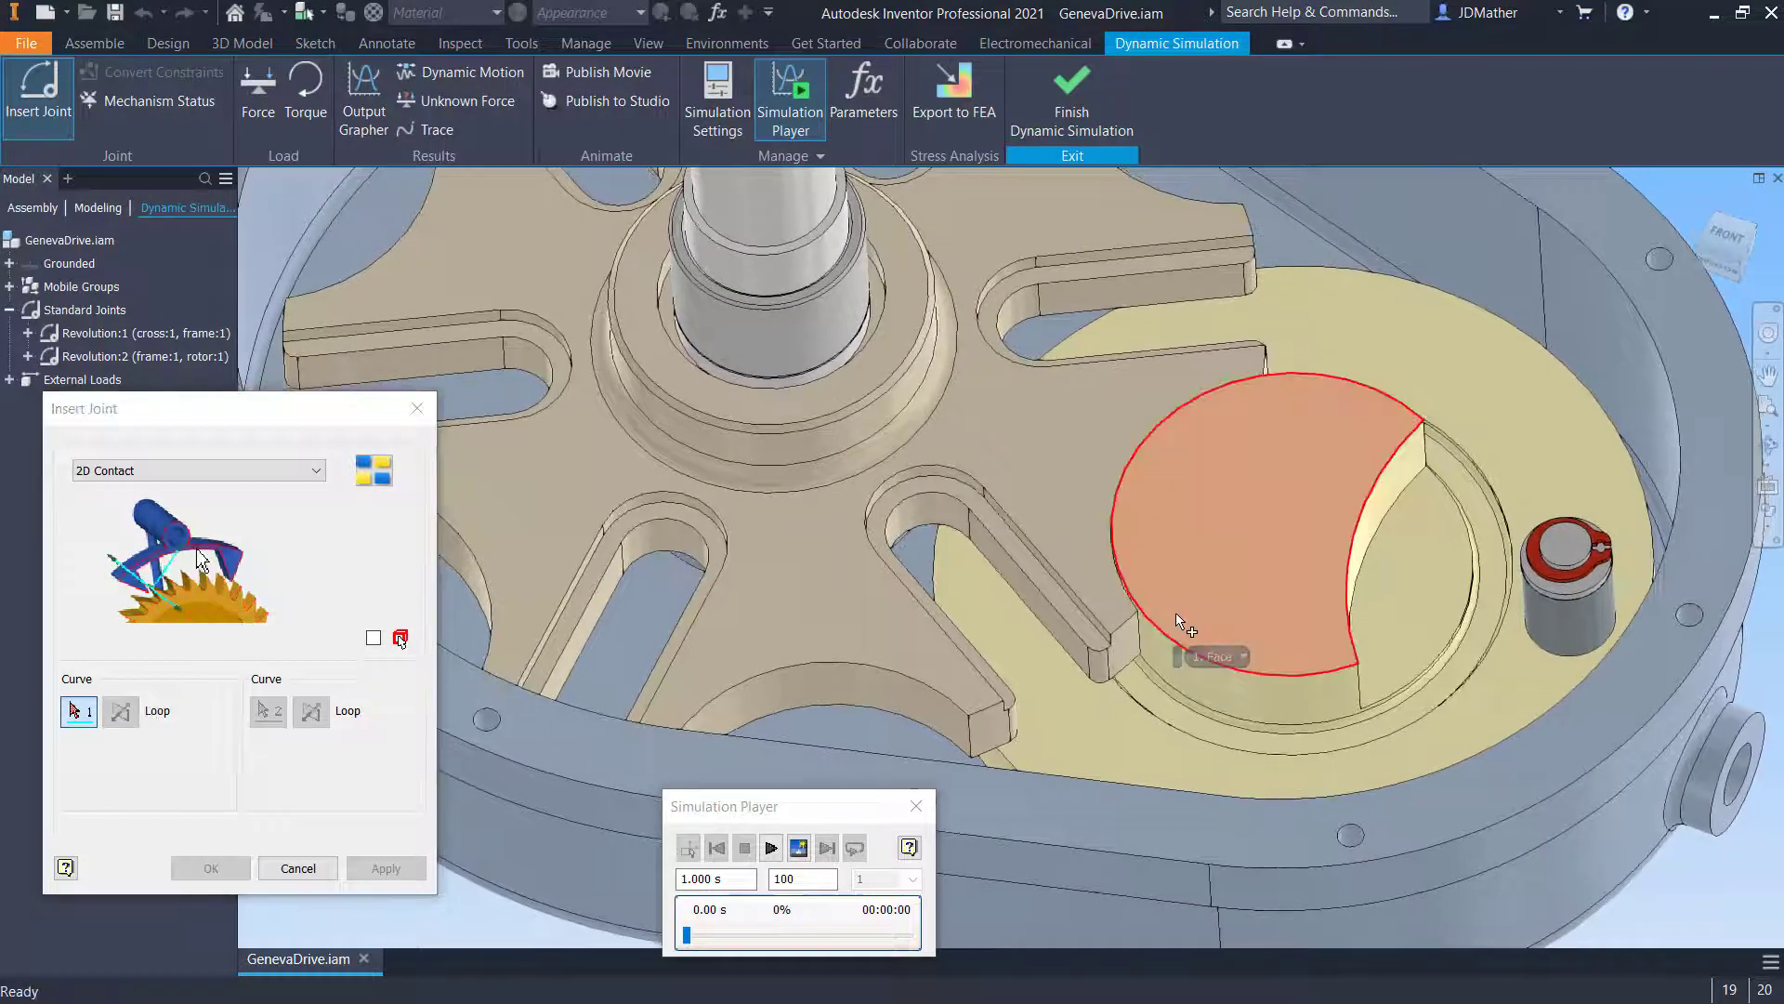
pyautogui.click(1169, 619)
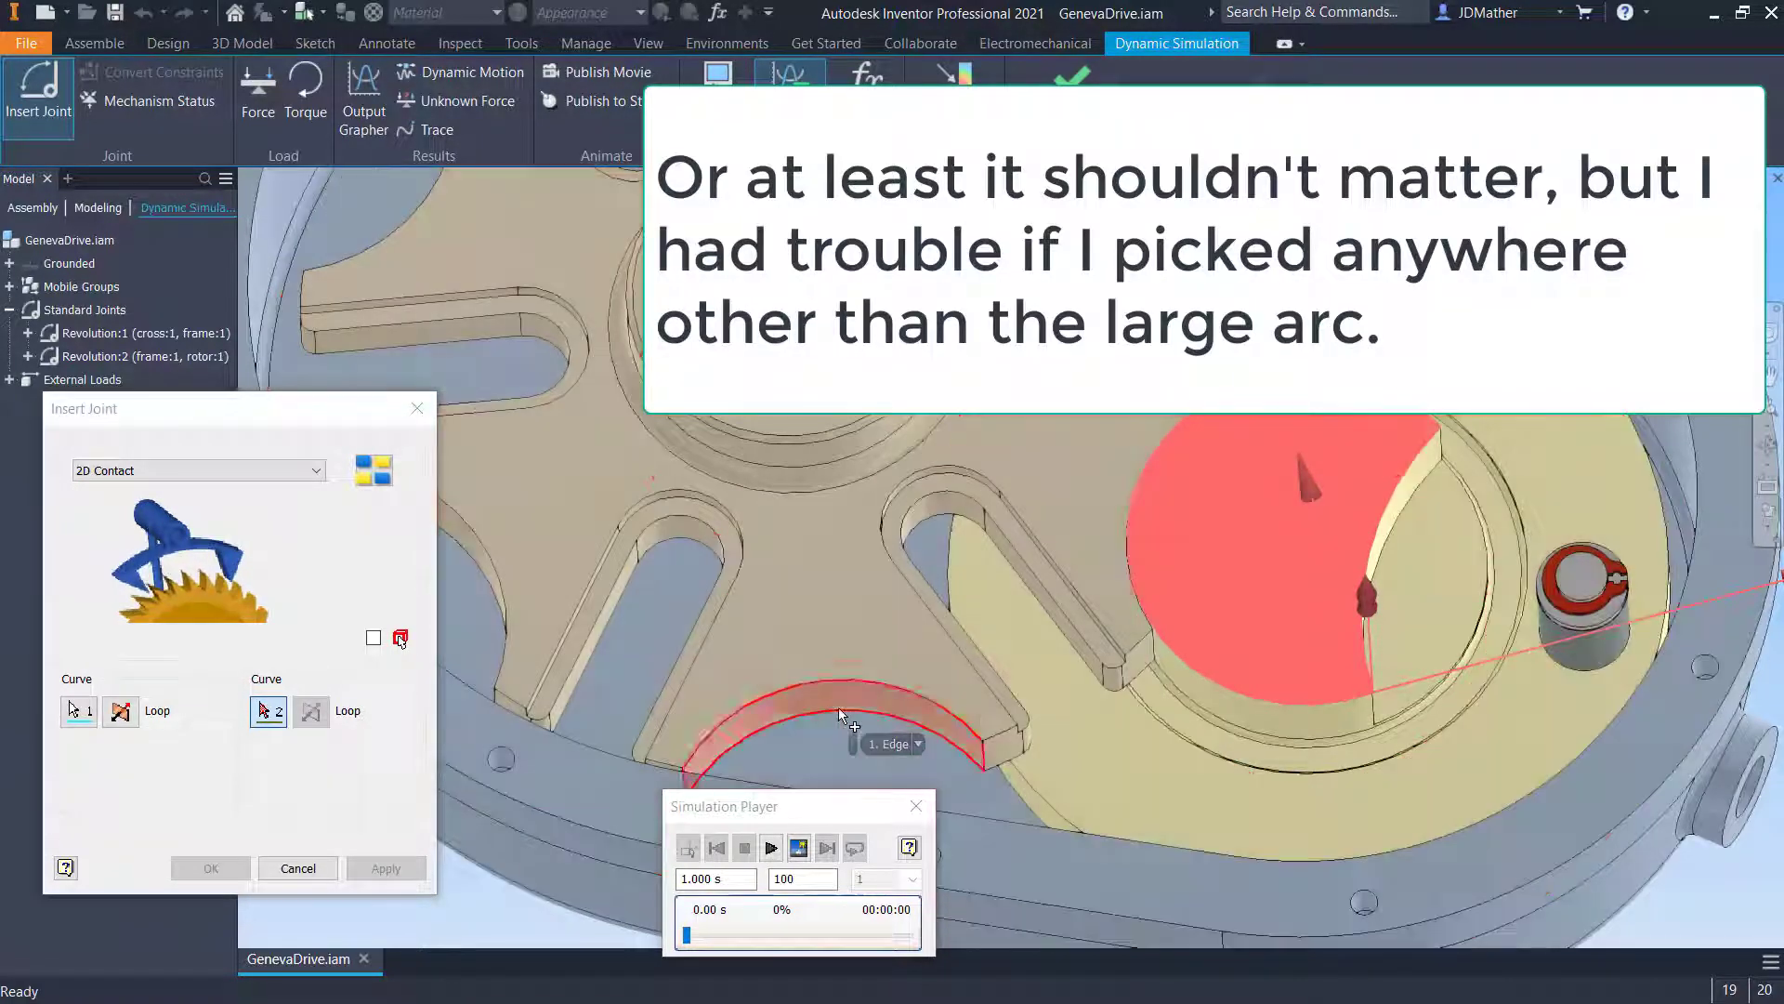
pyautogui.click(838, 712)
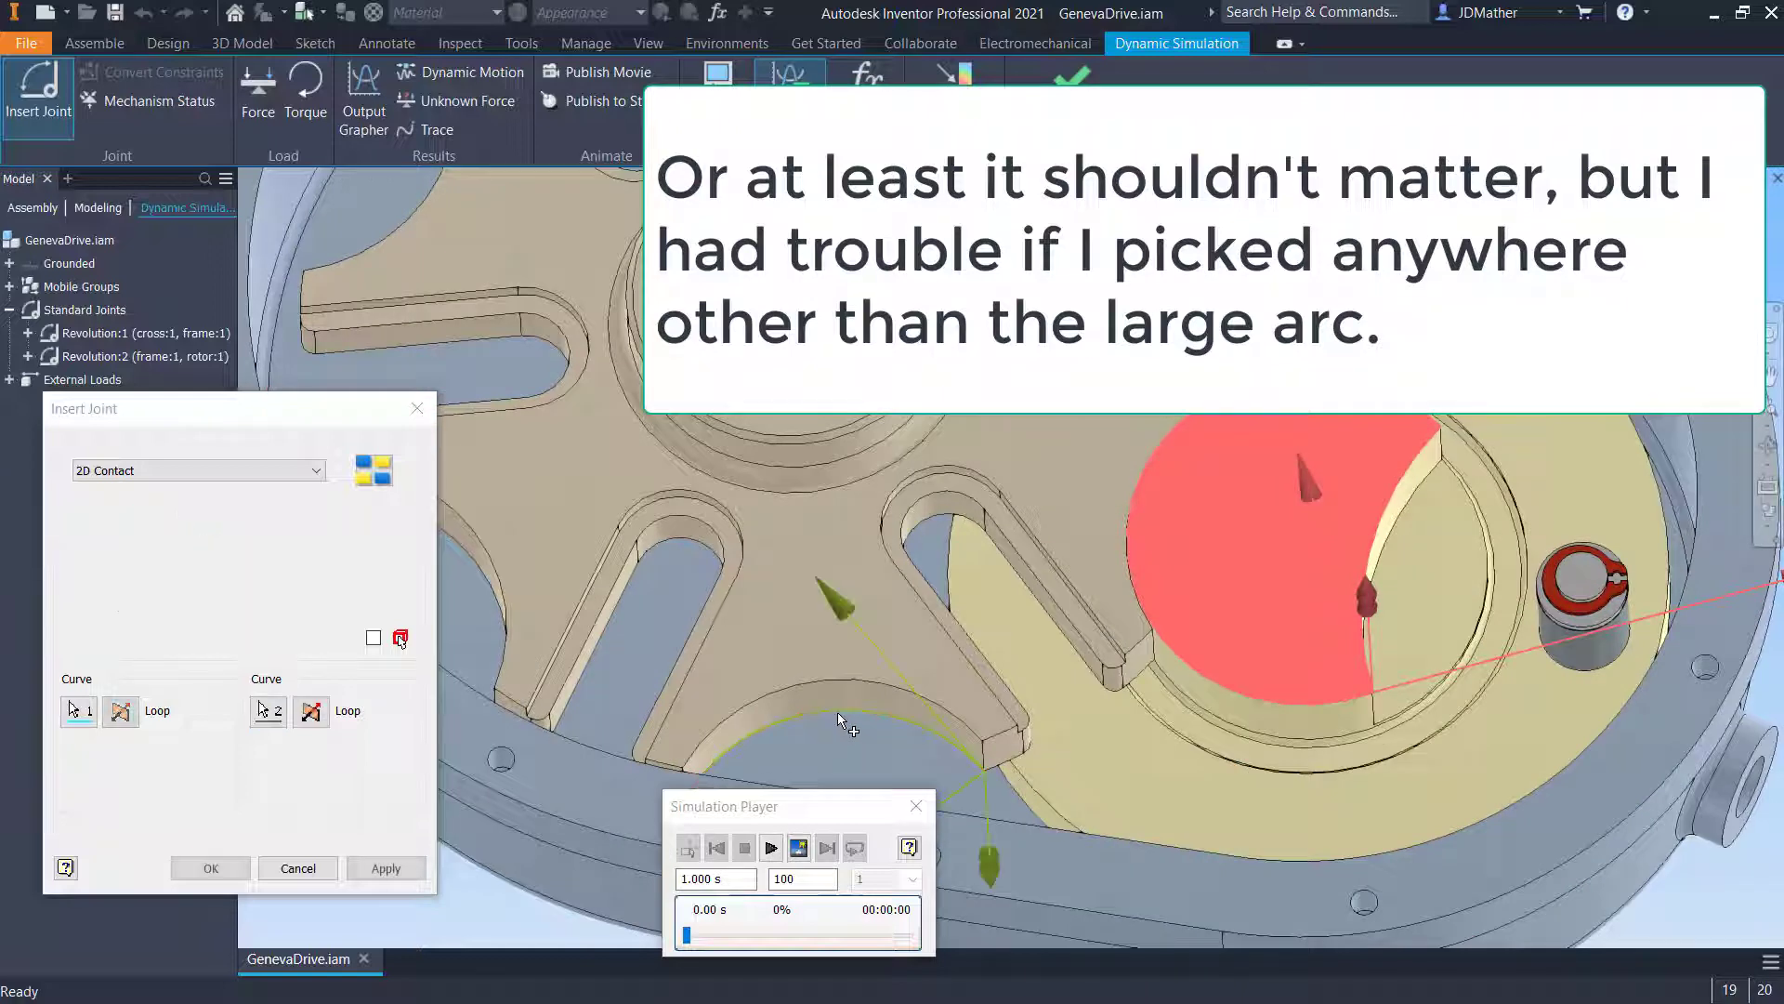
pyautogui.scroll(-3, 855, 716)
pyautogui.keyDown('shift'); pyautogui.moveTo(931, 696); pyautogui.dragTo(952, 682, button='middle'); pyautogui.keyUp('shift')
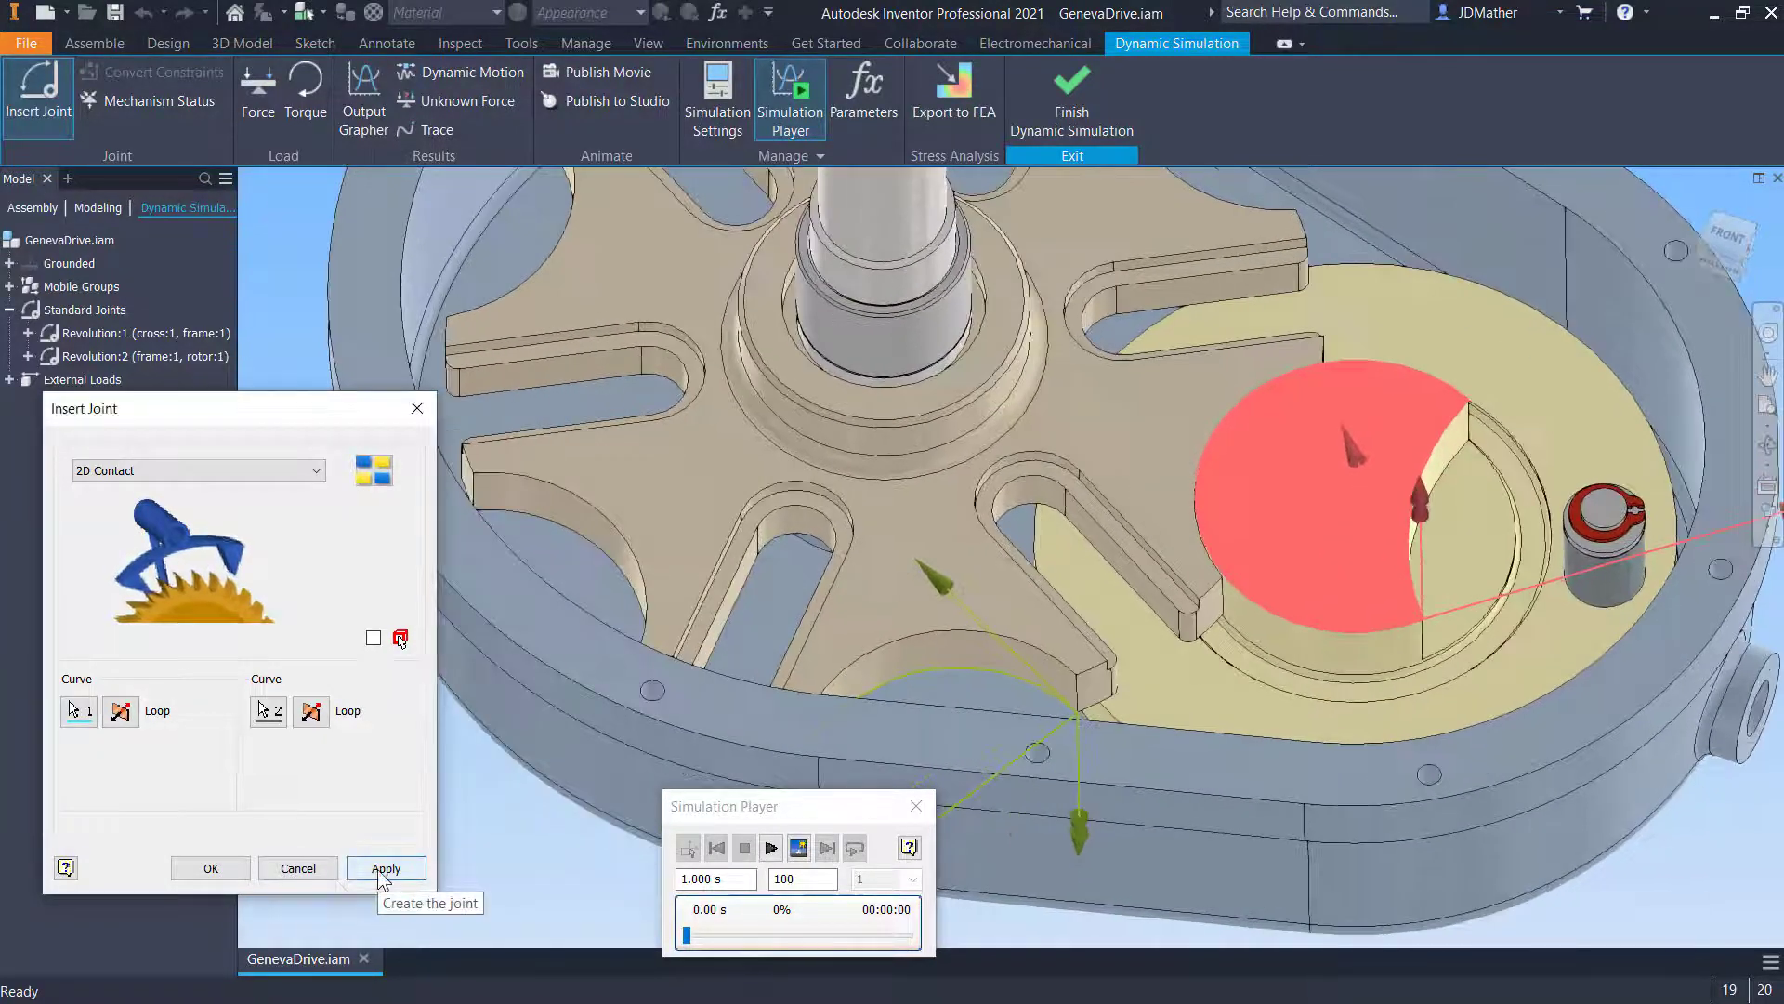
pyautogui.click(386, 868)
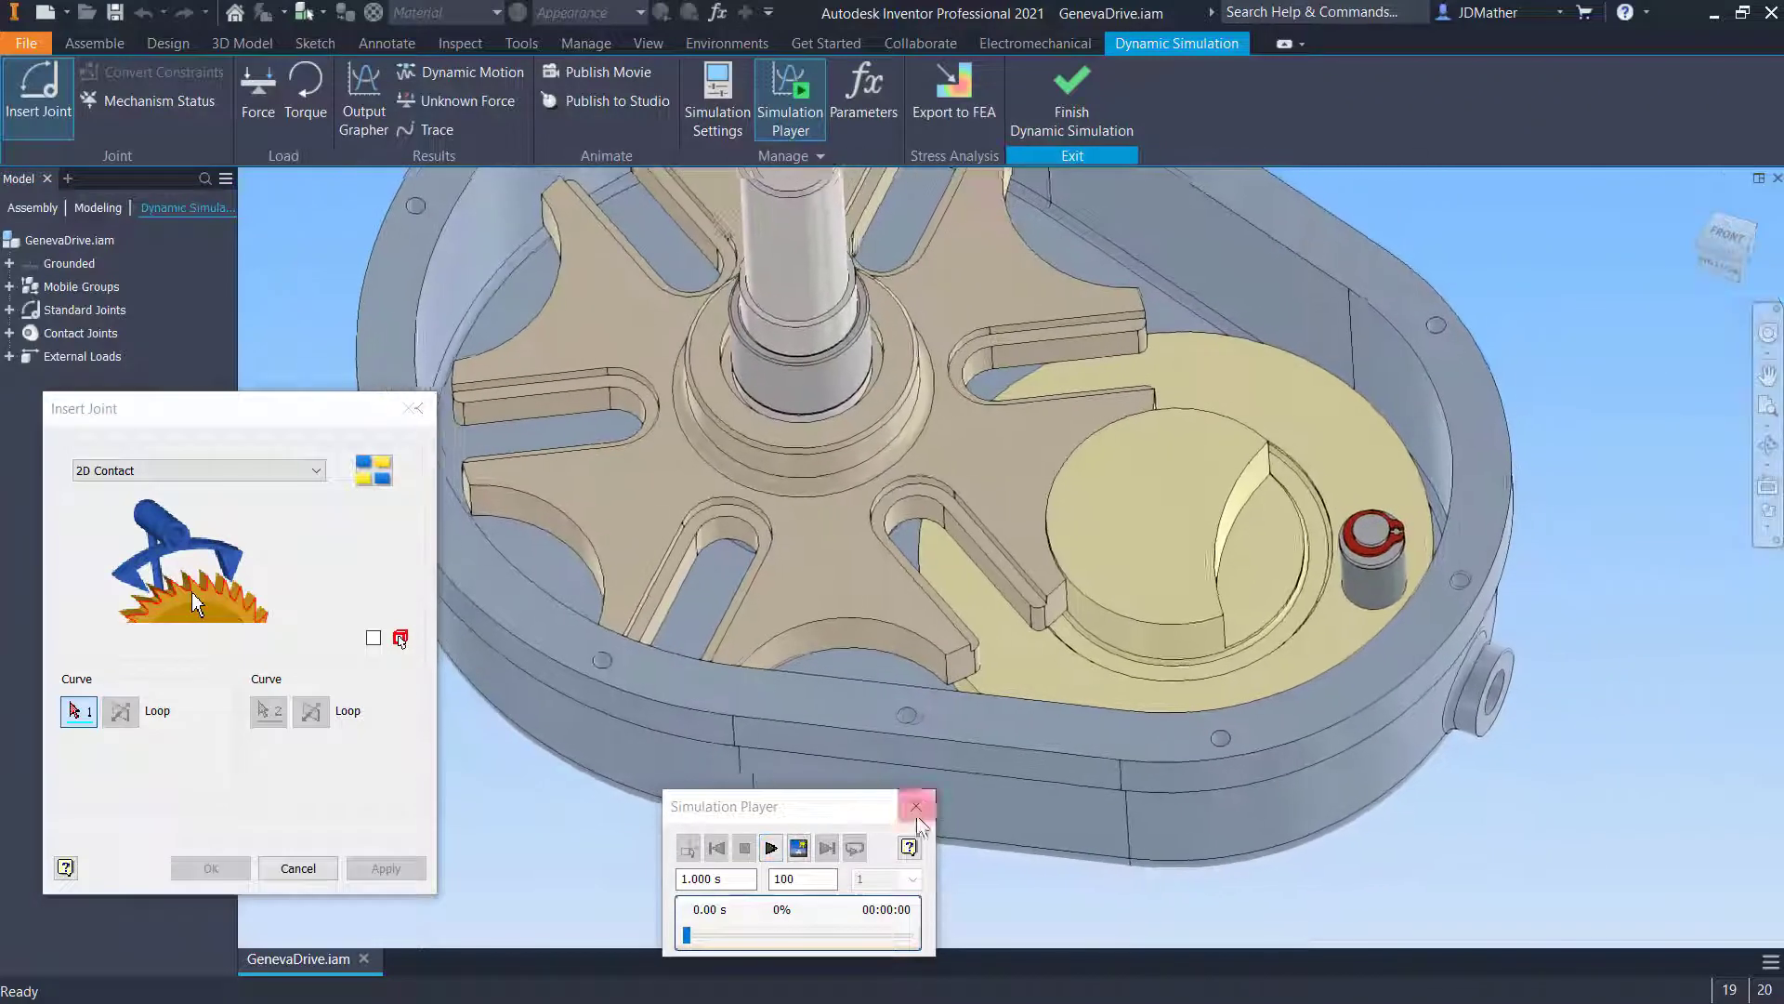
# - Insert a second 2D Contact joint between the rotor pin and the curved edge of the cross slot
pyautogui.click(1369, 603)
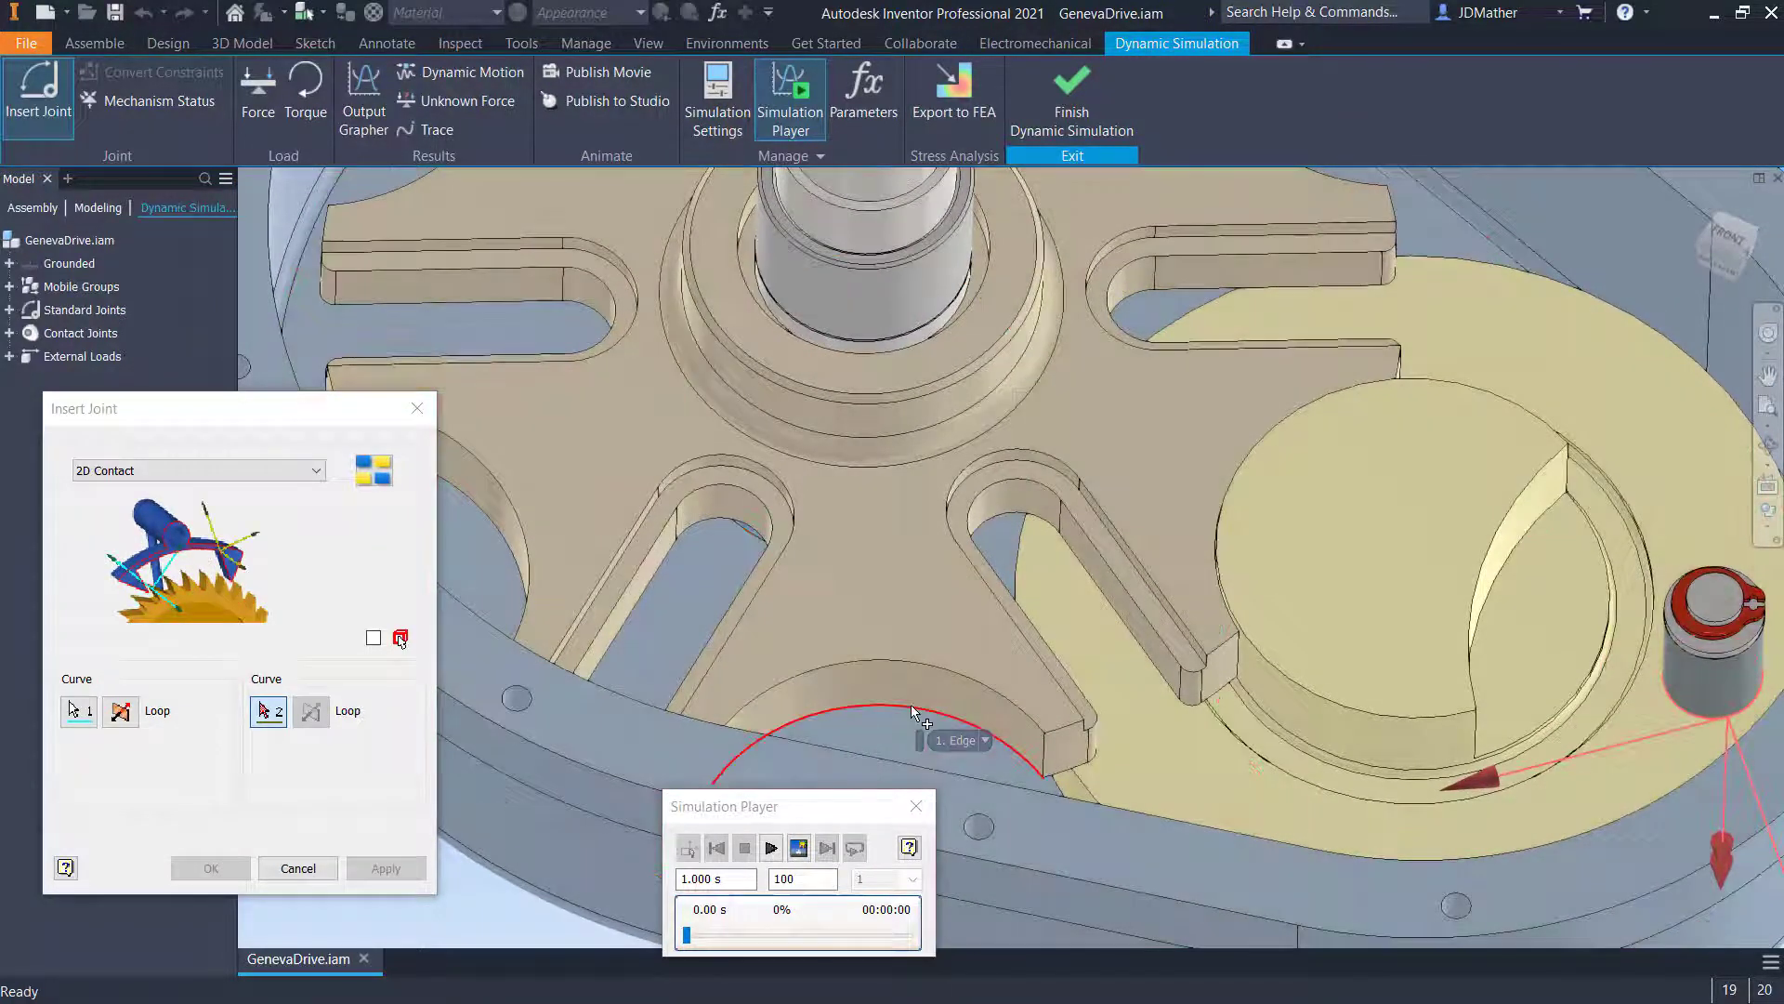
pyautogui.click(911, 704)
pyautogui.click(211, 868)
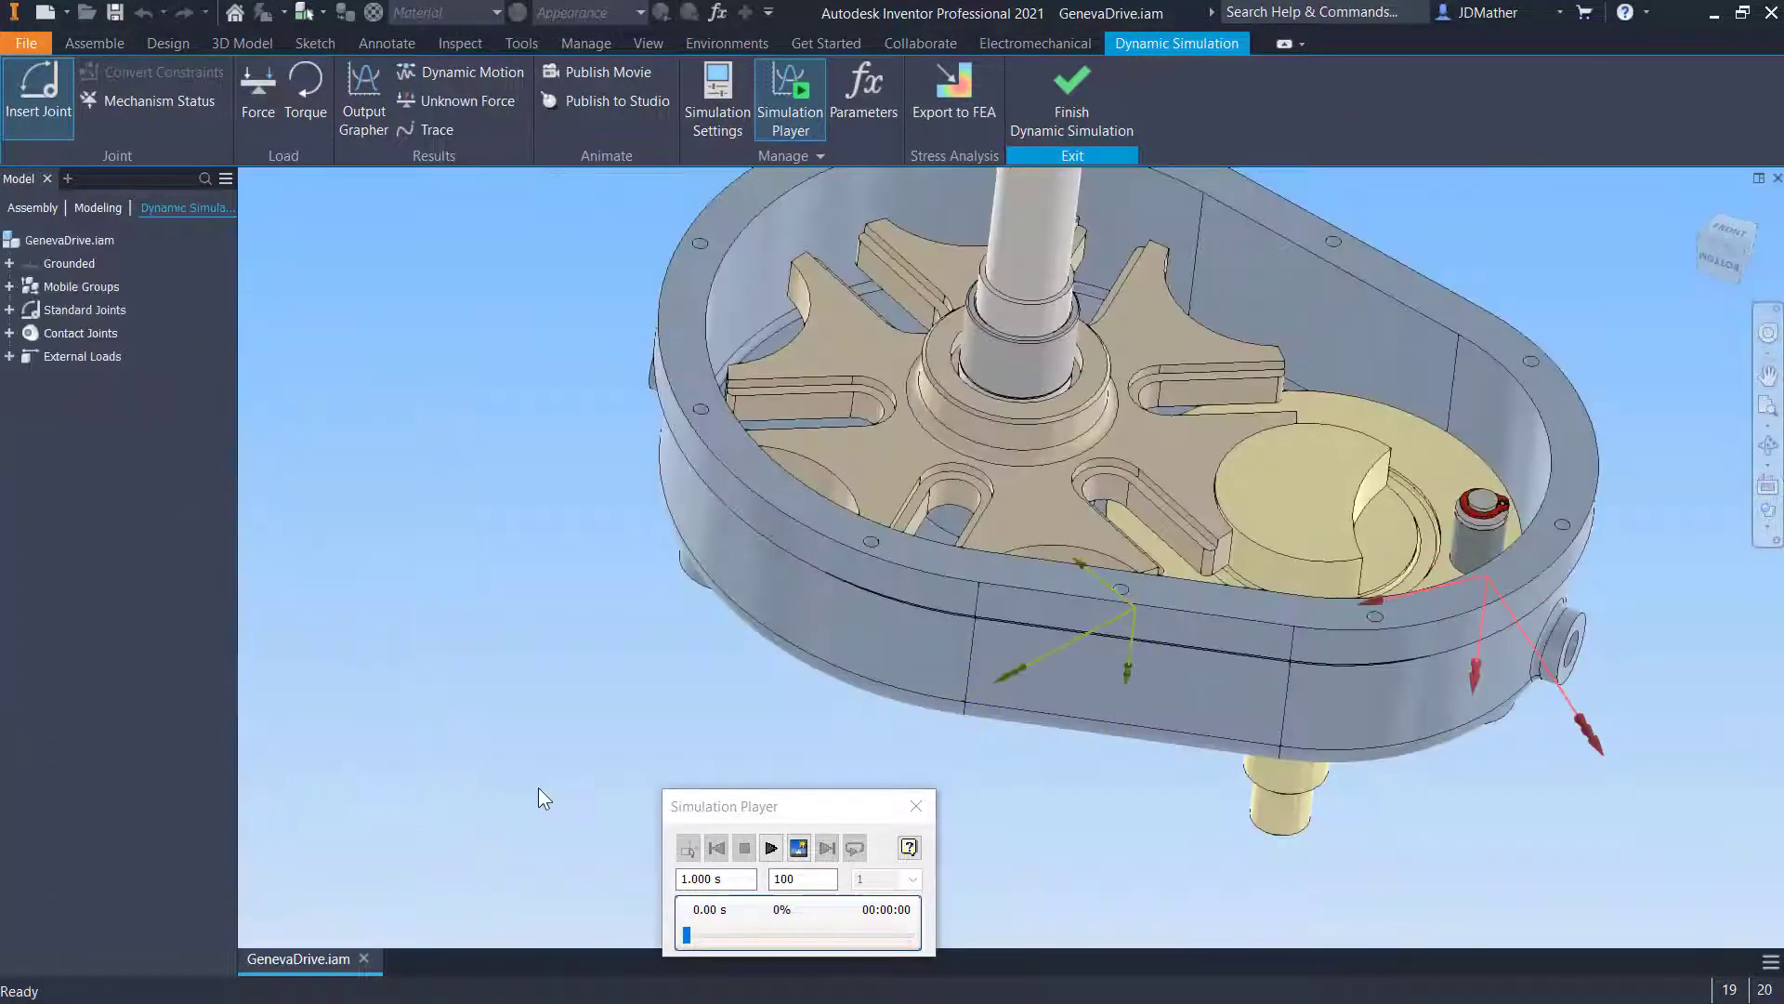
# - Select both 2D Contact joints and set their restitution to 0.1 in the joint properties
pyautogui.click(10, 333)
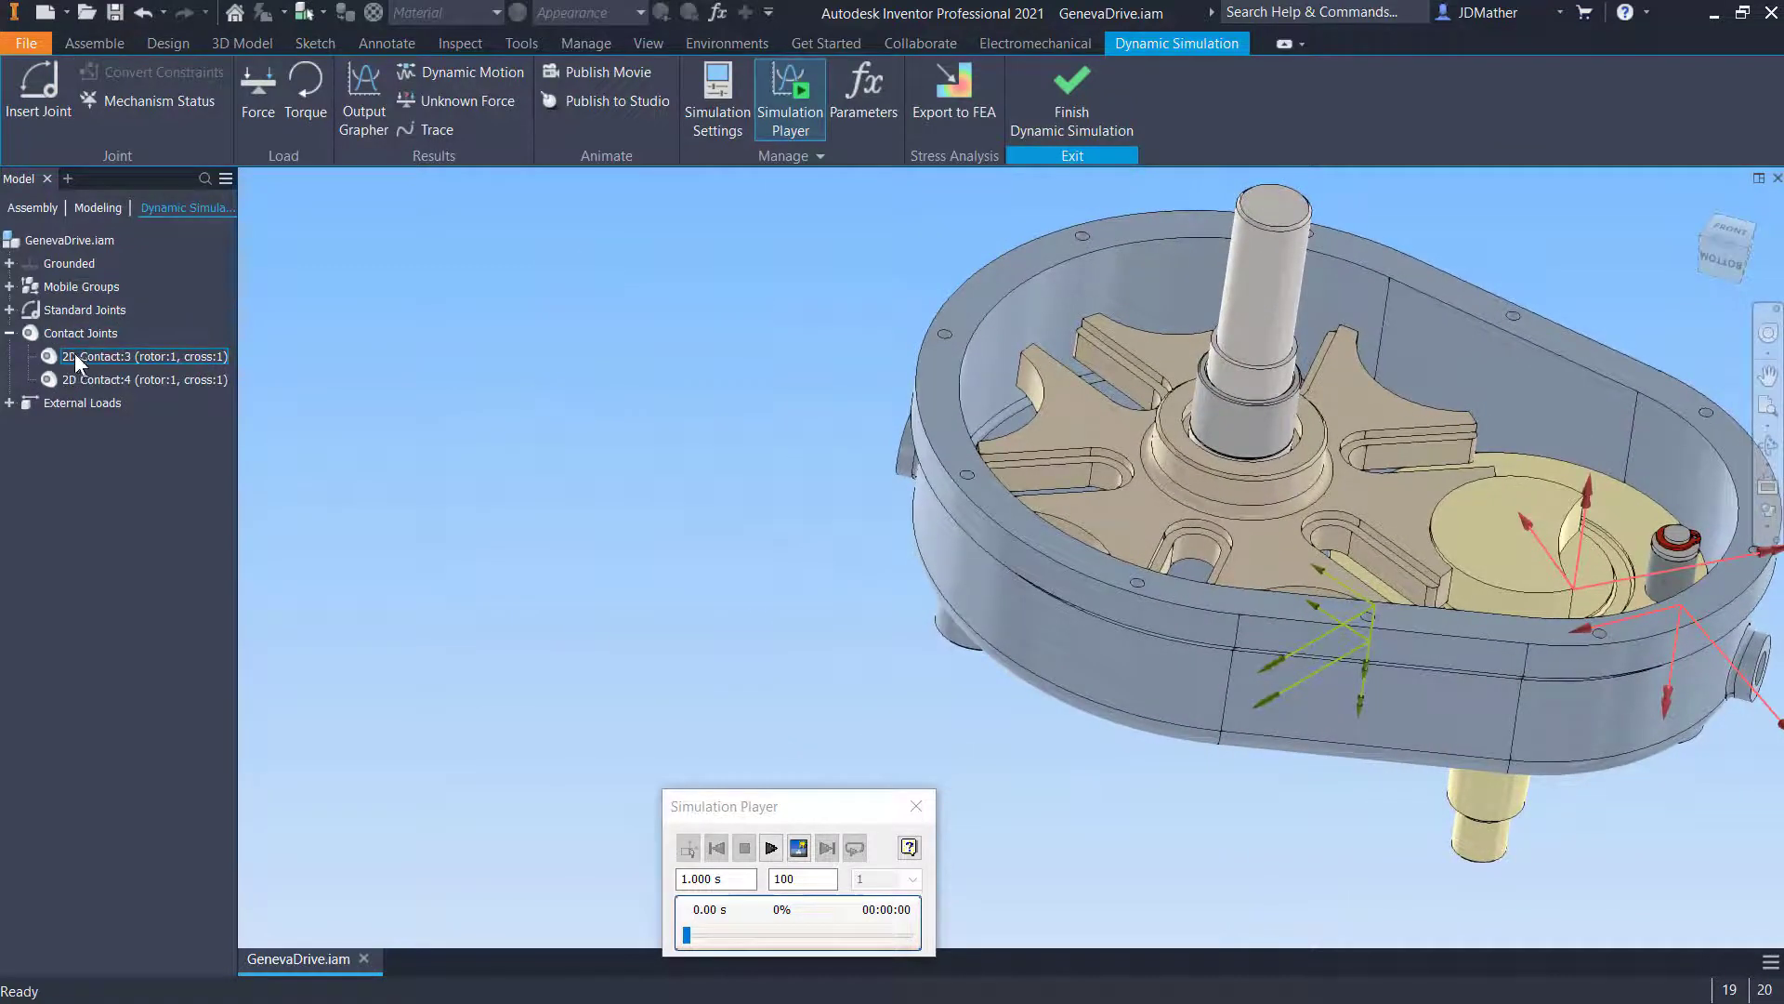
pyautogui.click(75, 350)
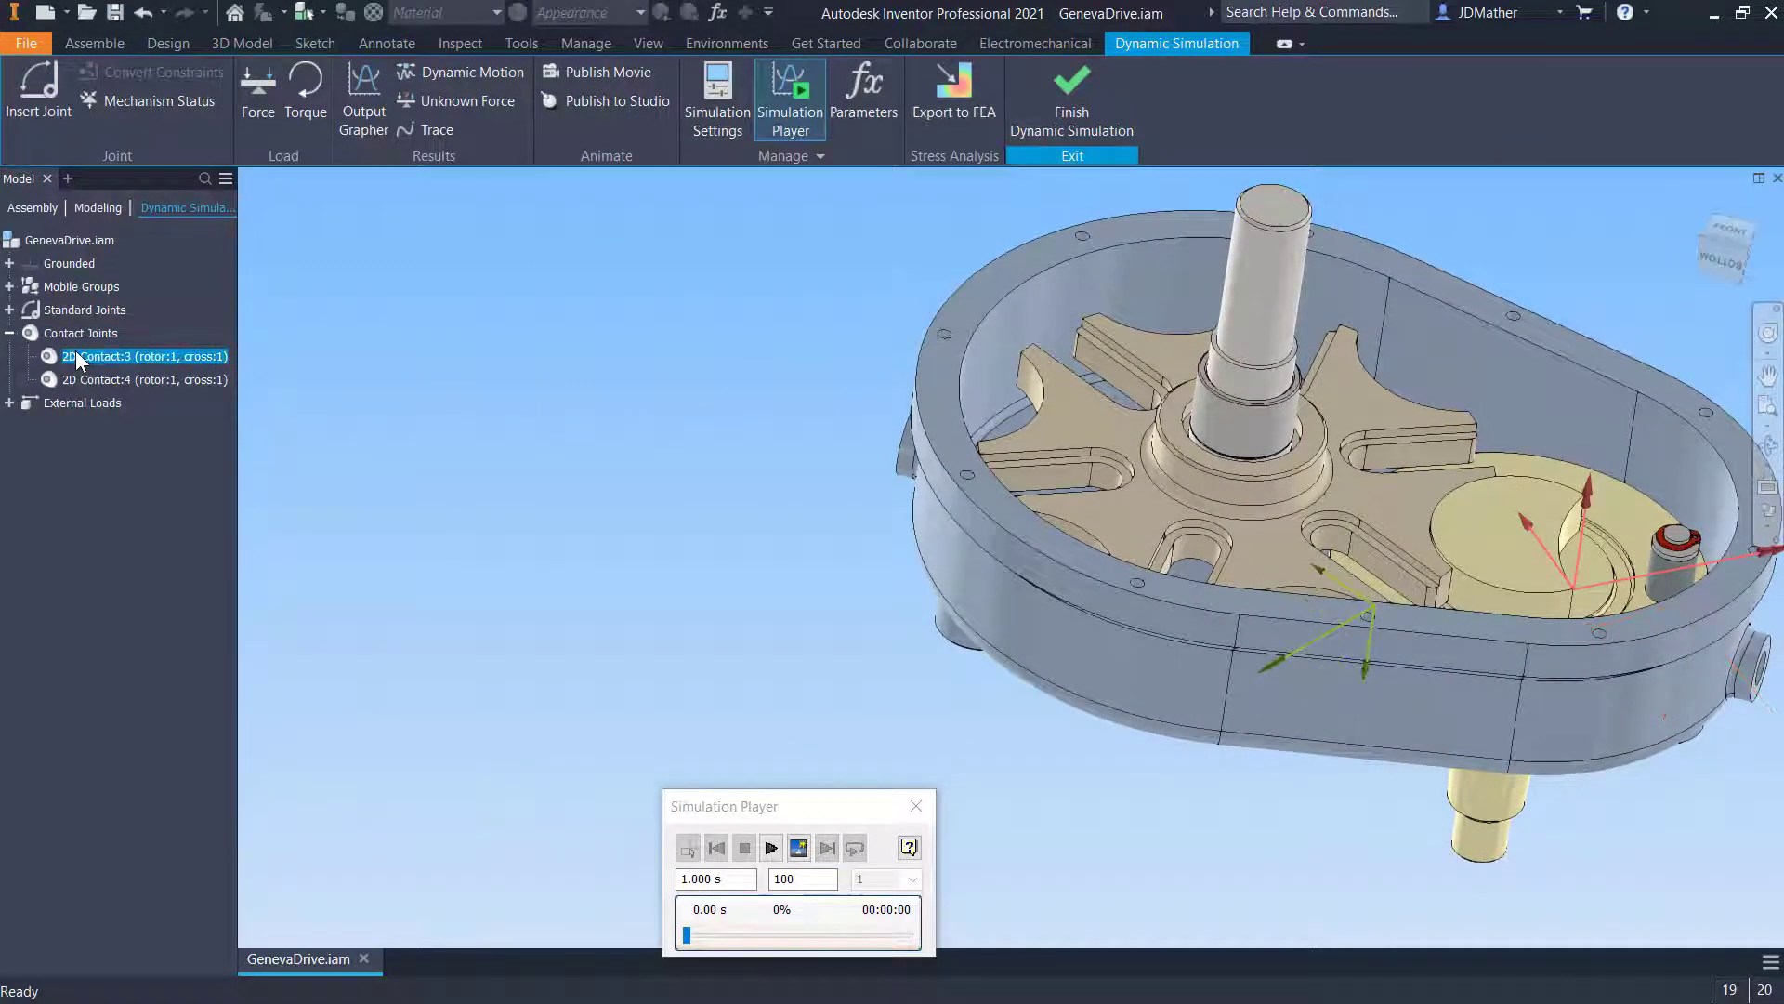
pyautogui.keyDown('ctrl'); pyautogui.click(85, 375); pyautogui.keyUp('ctrl')
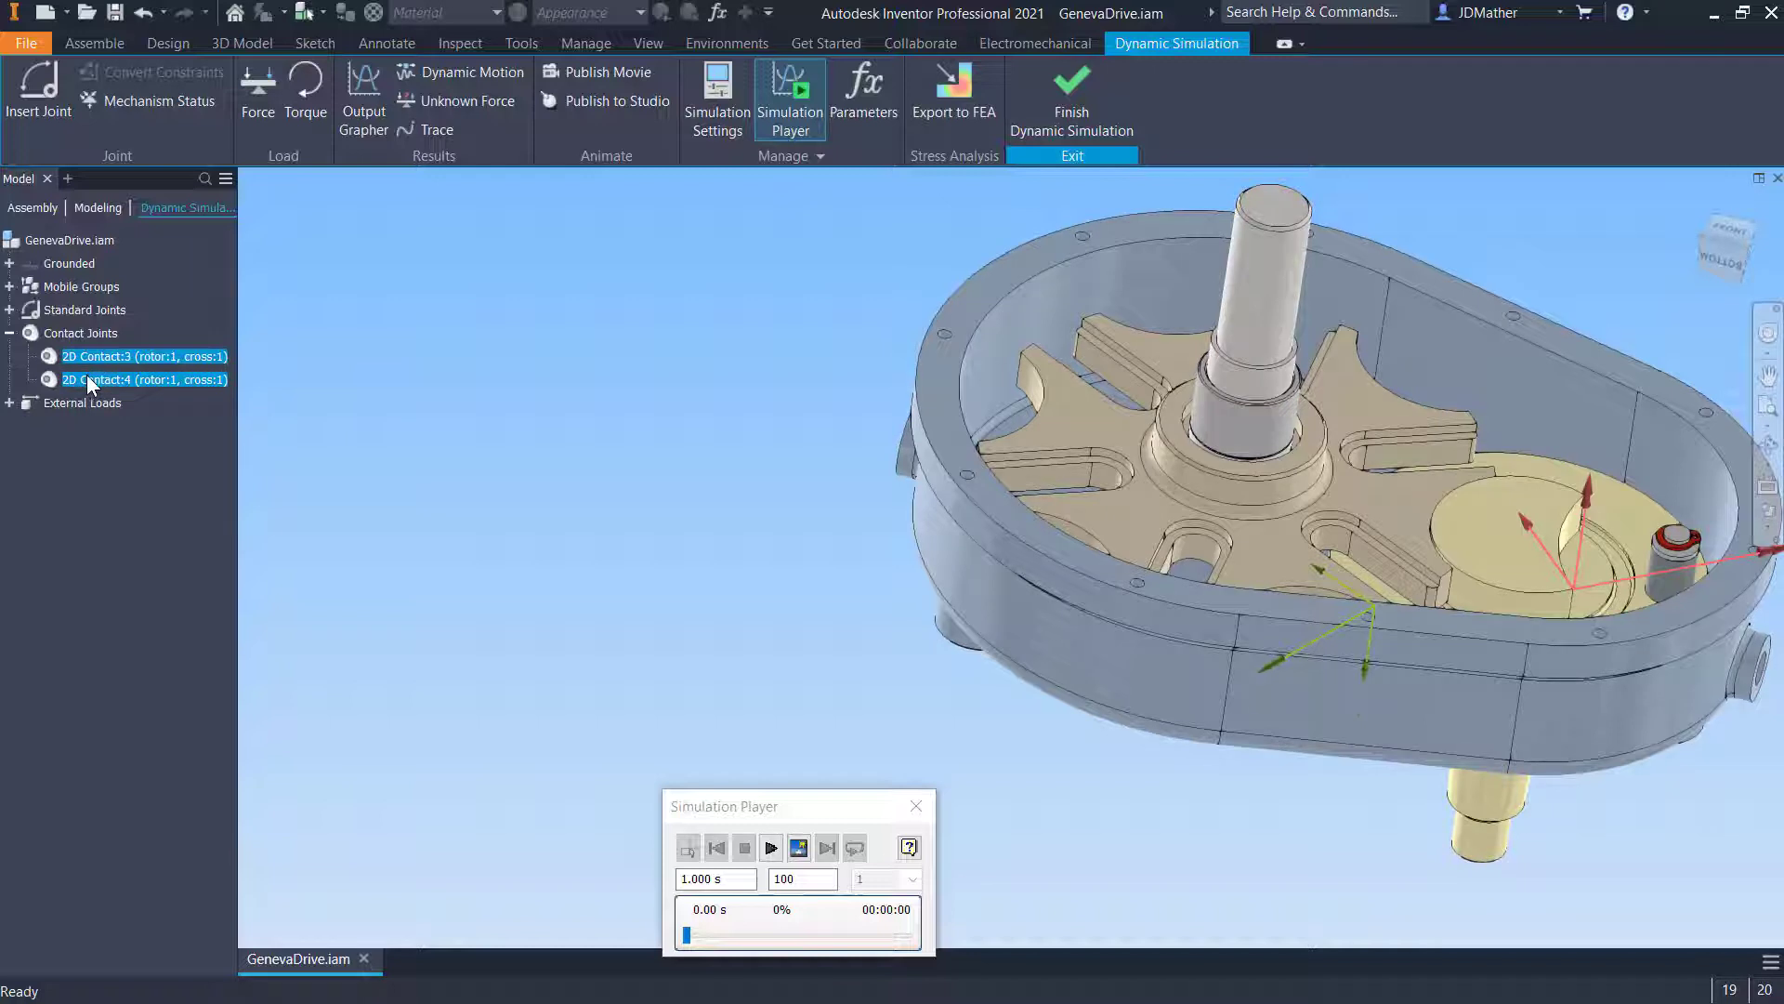
pyautogui.rightClick(87, 375)
pyautogui.click(130, 434)
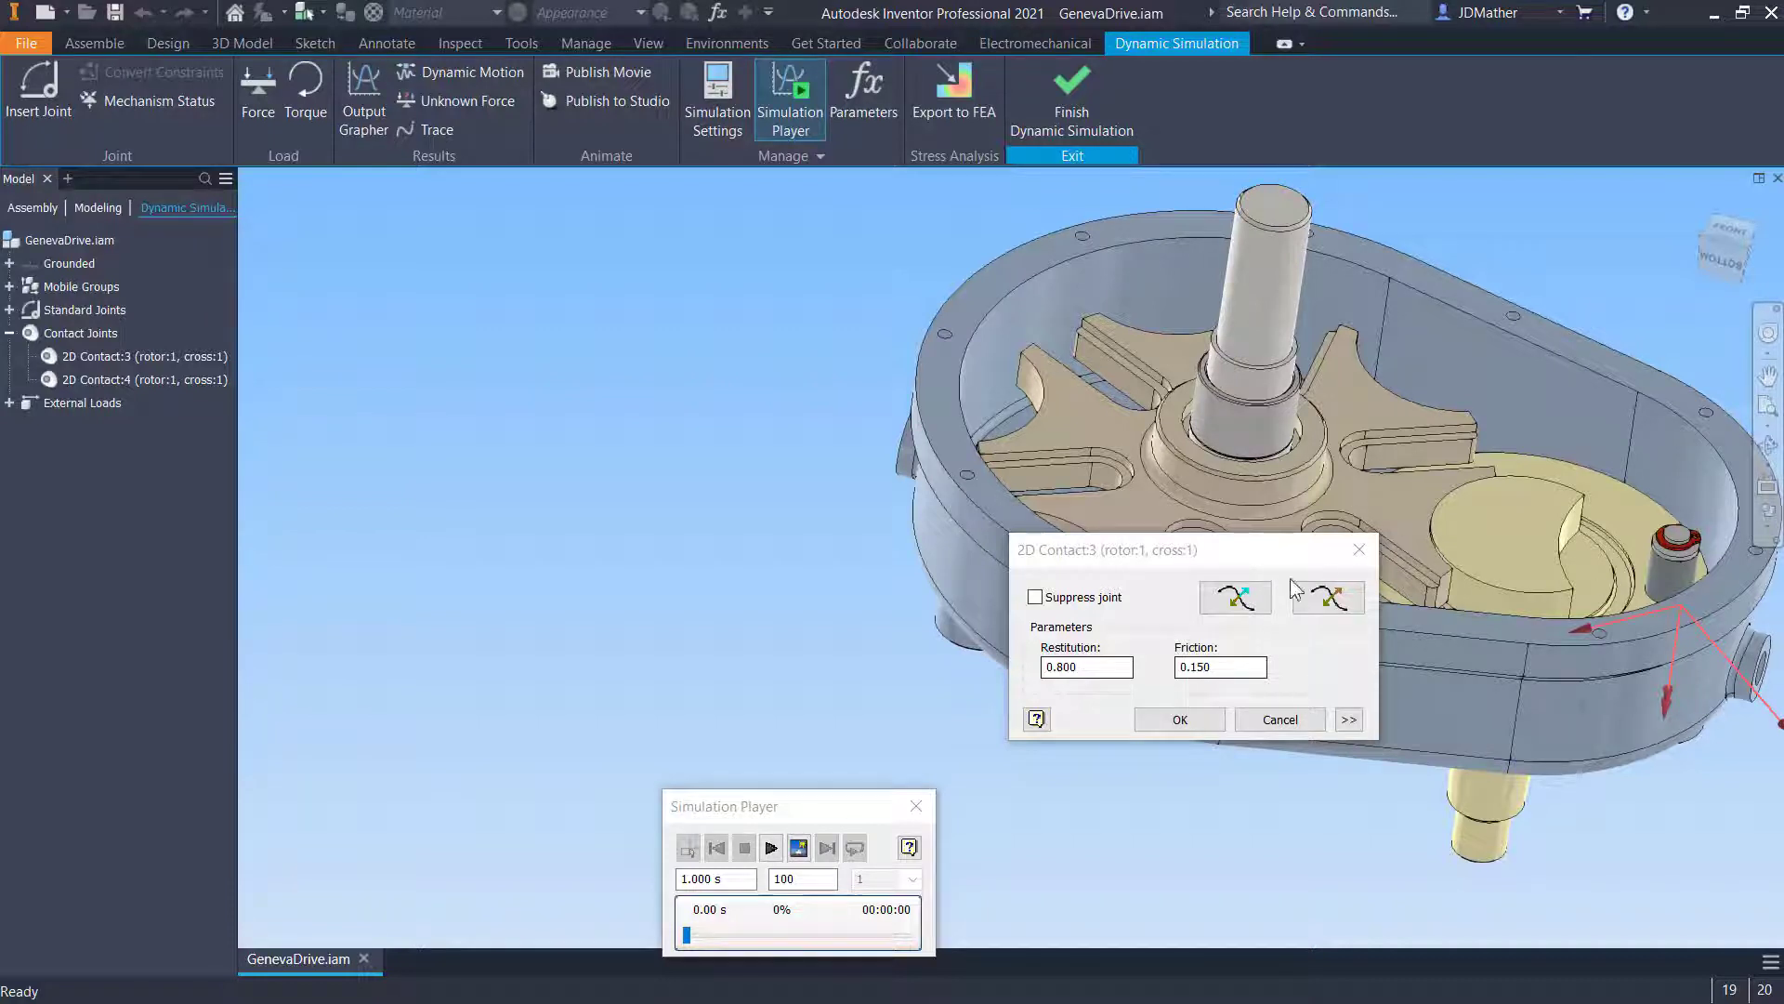
pyautogui.doubleClick(1077, 669)
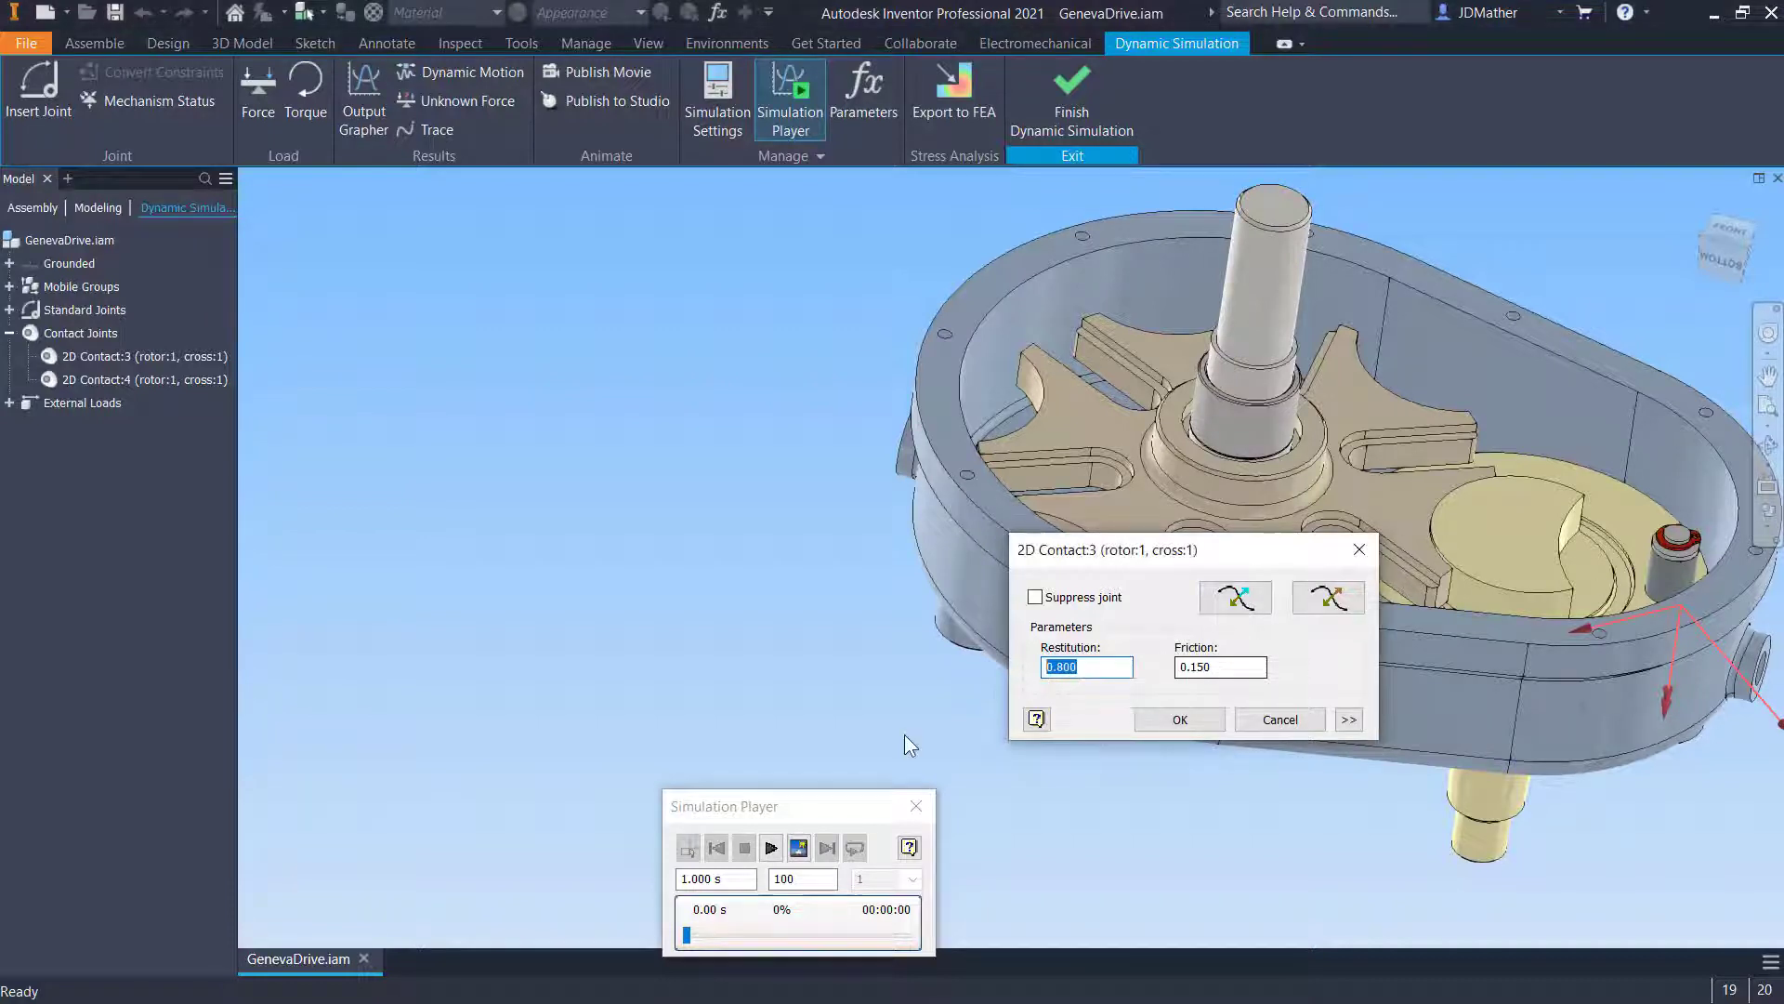
pyautogui.write('.1')
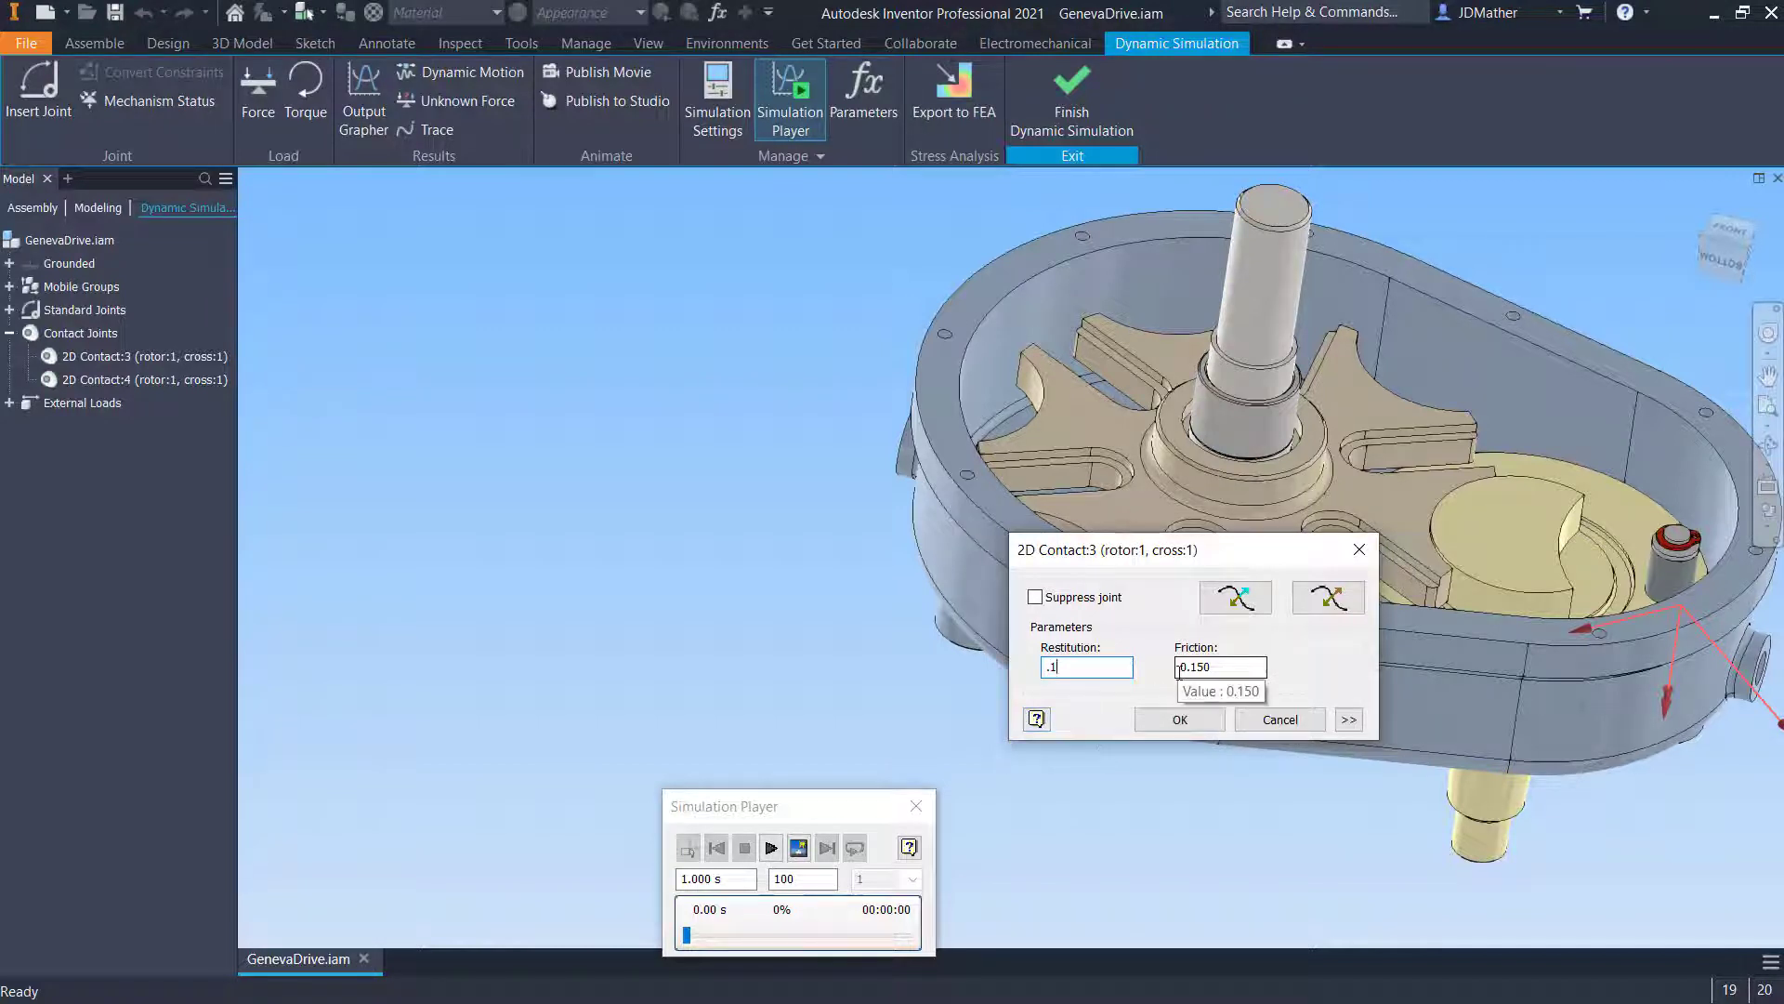
pyautogui.click(1178, 721)
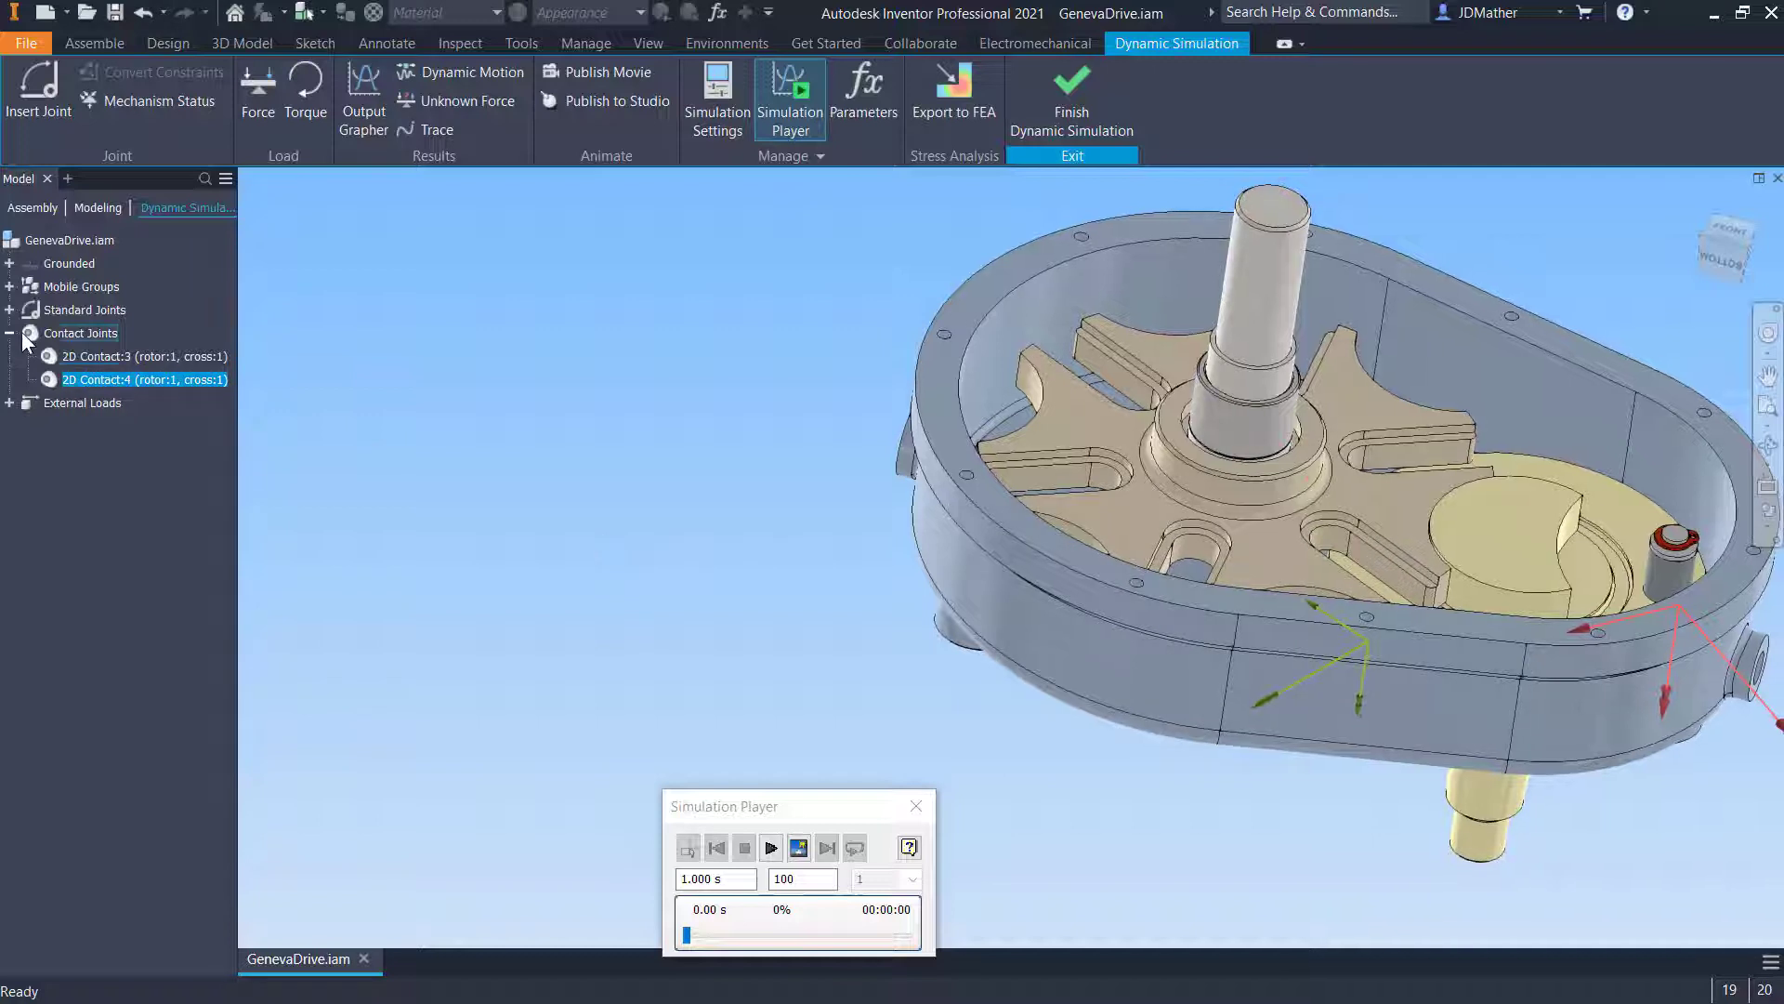
# - Open the properties of each 2D Contact joint to check their settings
pyautogui.rightClick(74, 355)
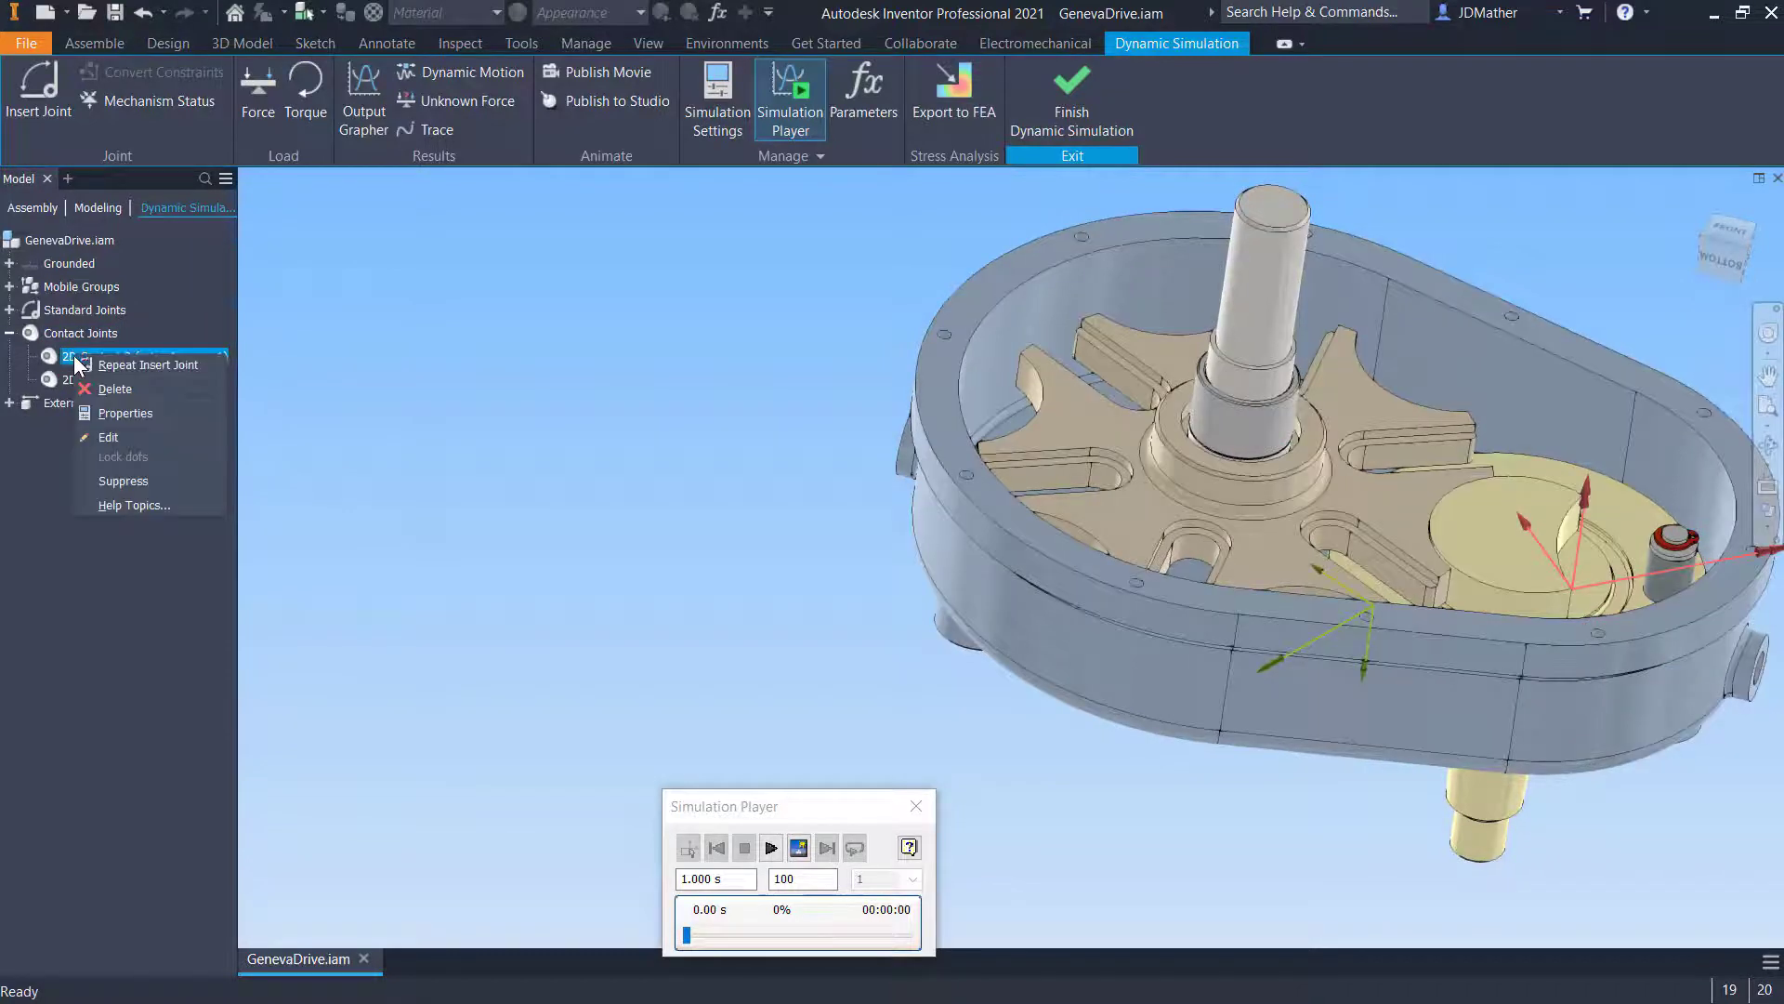
pyautogui.click(120, 412)
pyautogui.press('Escape')
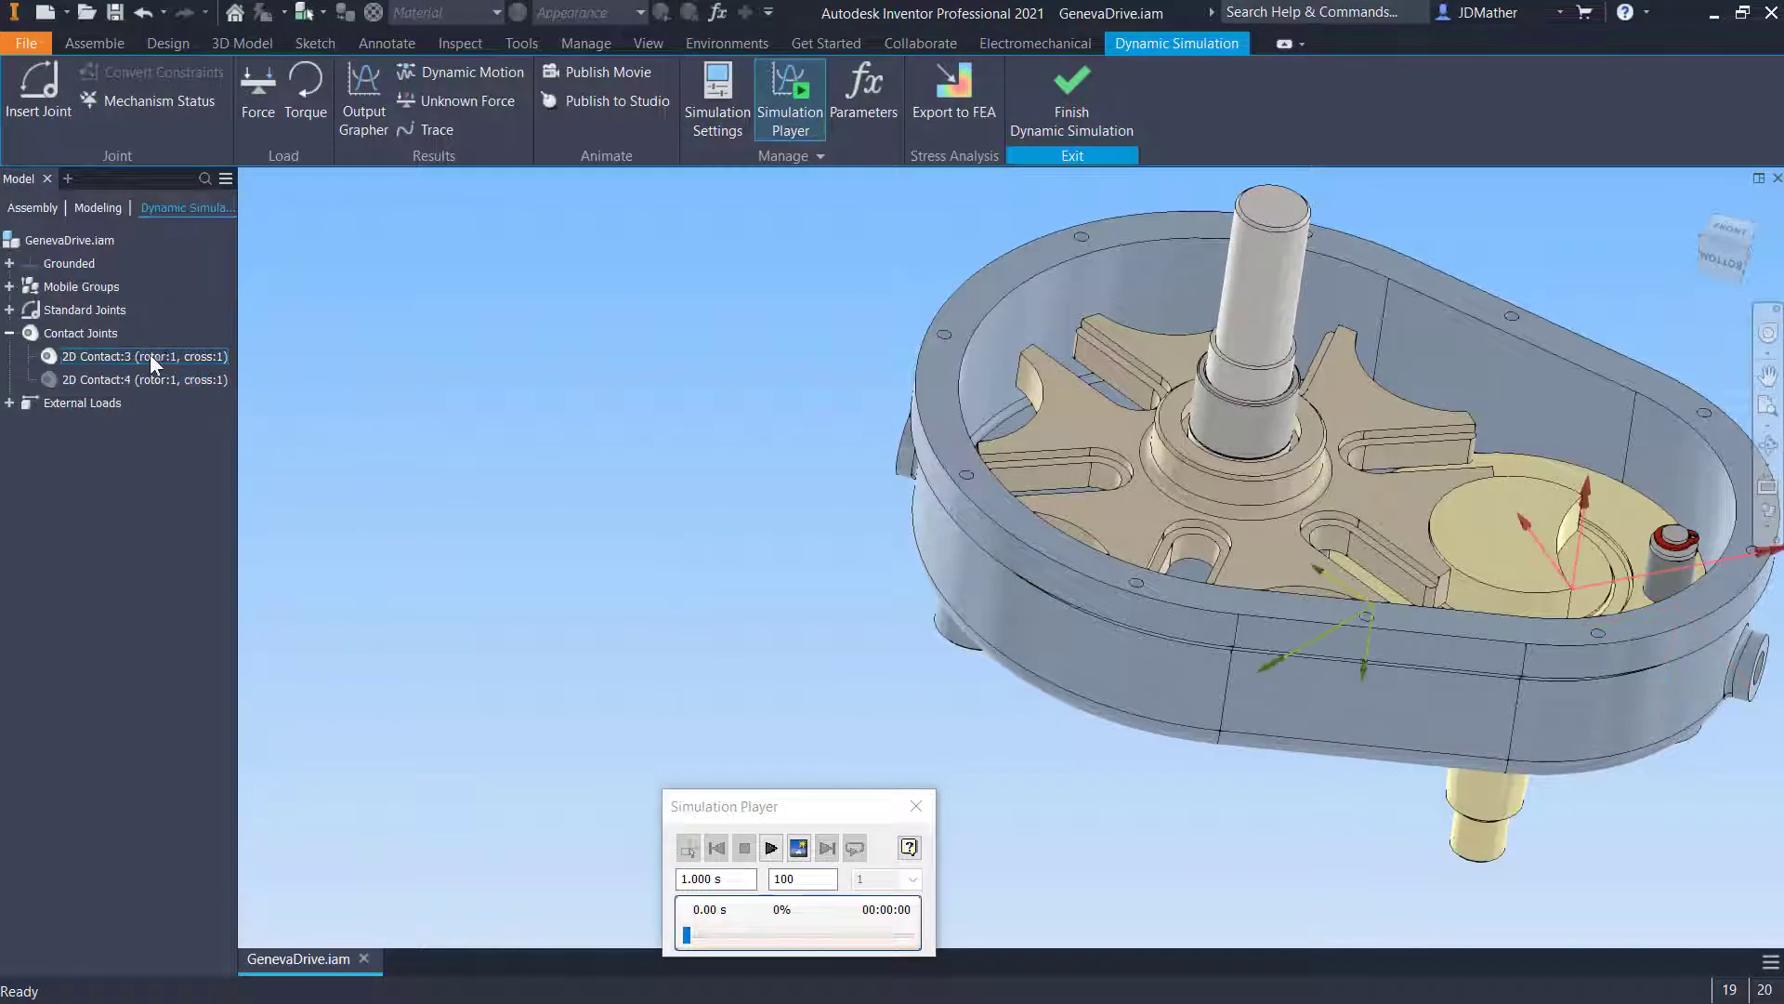
pyautogui.rightClick(138, 380)
pyautogui.click(167, 505)
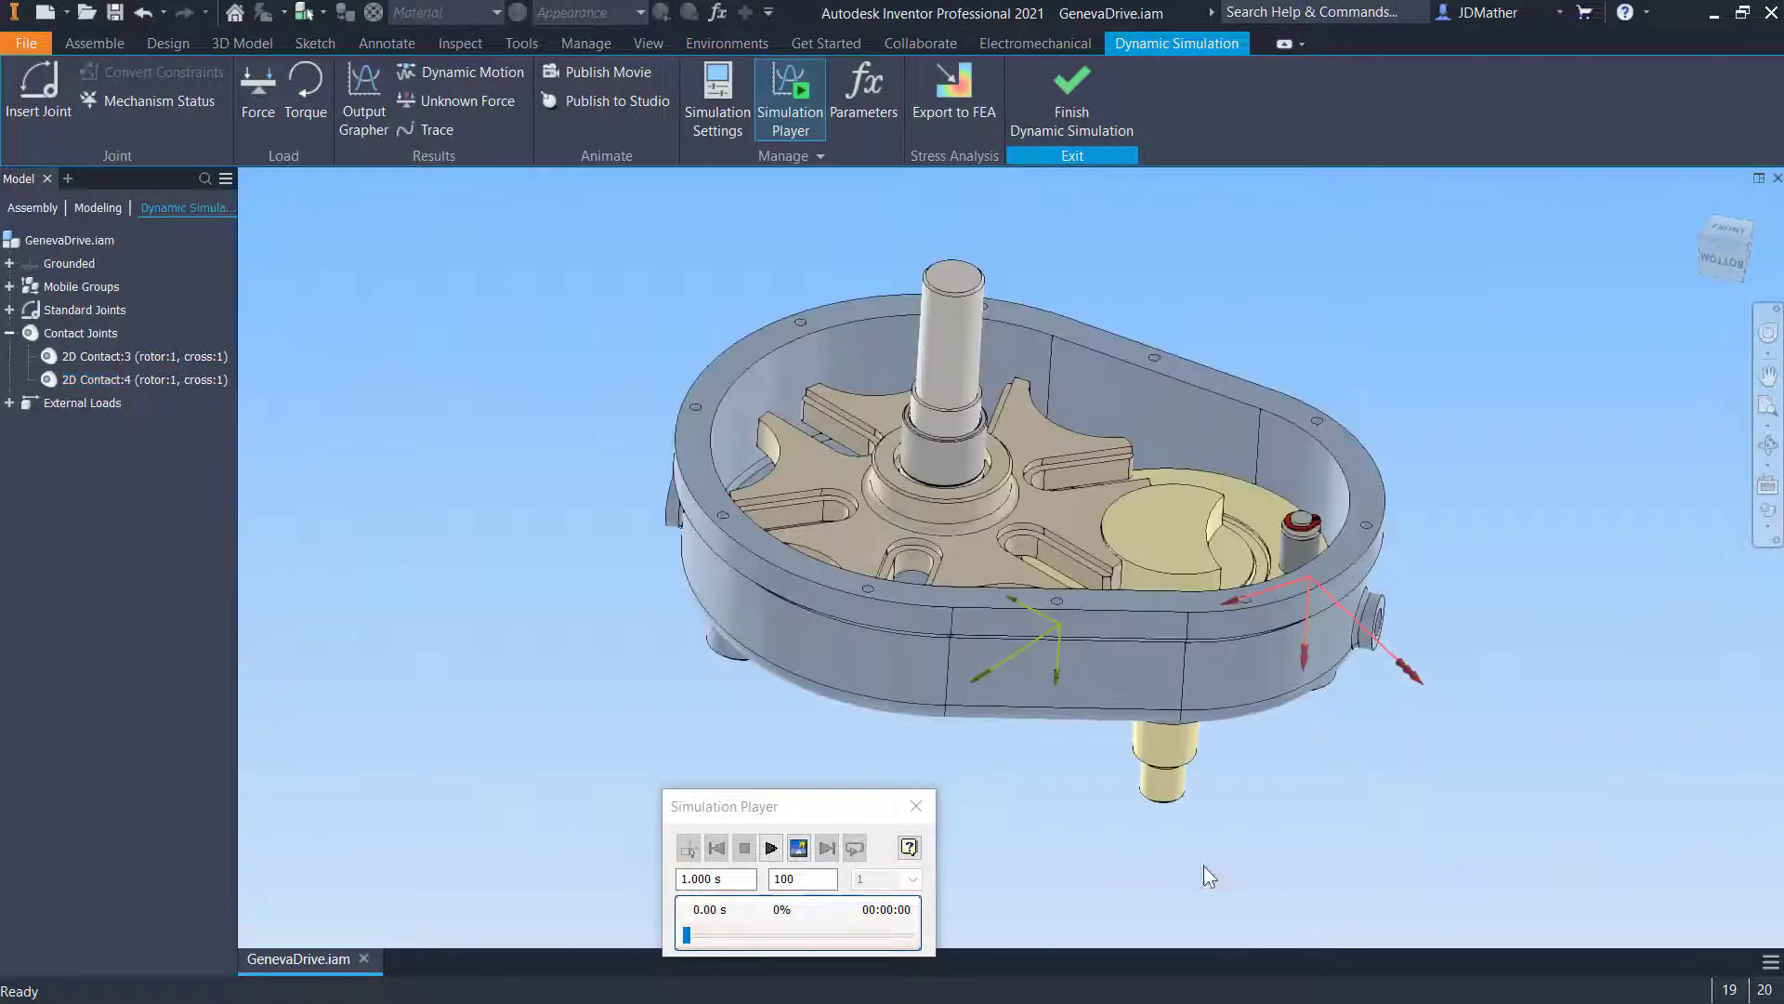
# - Expand the standard joints and inspect the two revolution joints in the model
pyautogui.keyDown('shift'); pyautogui.moveTo(1235, 822); pyautogui.dragTo(1223, 712, button='middle'); pyautogui.keyUp('shift')
pyautogui.press('F6')
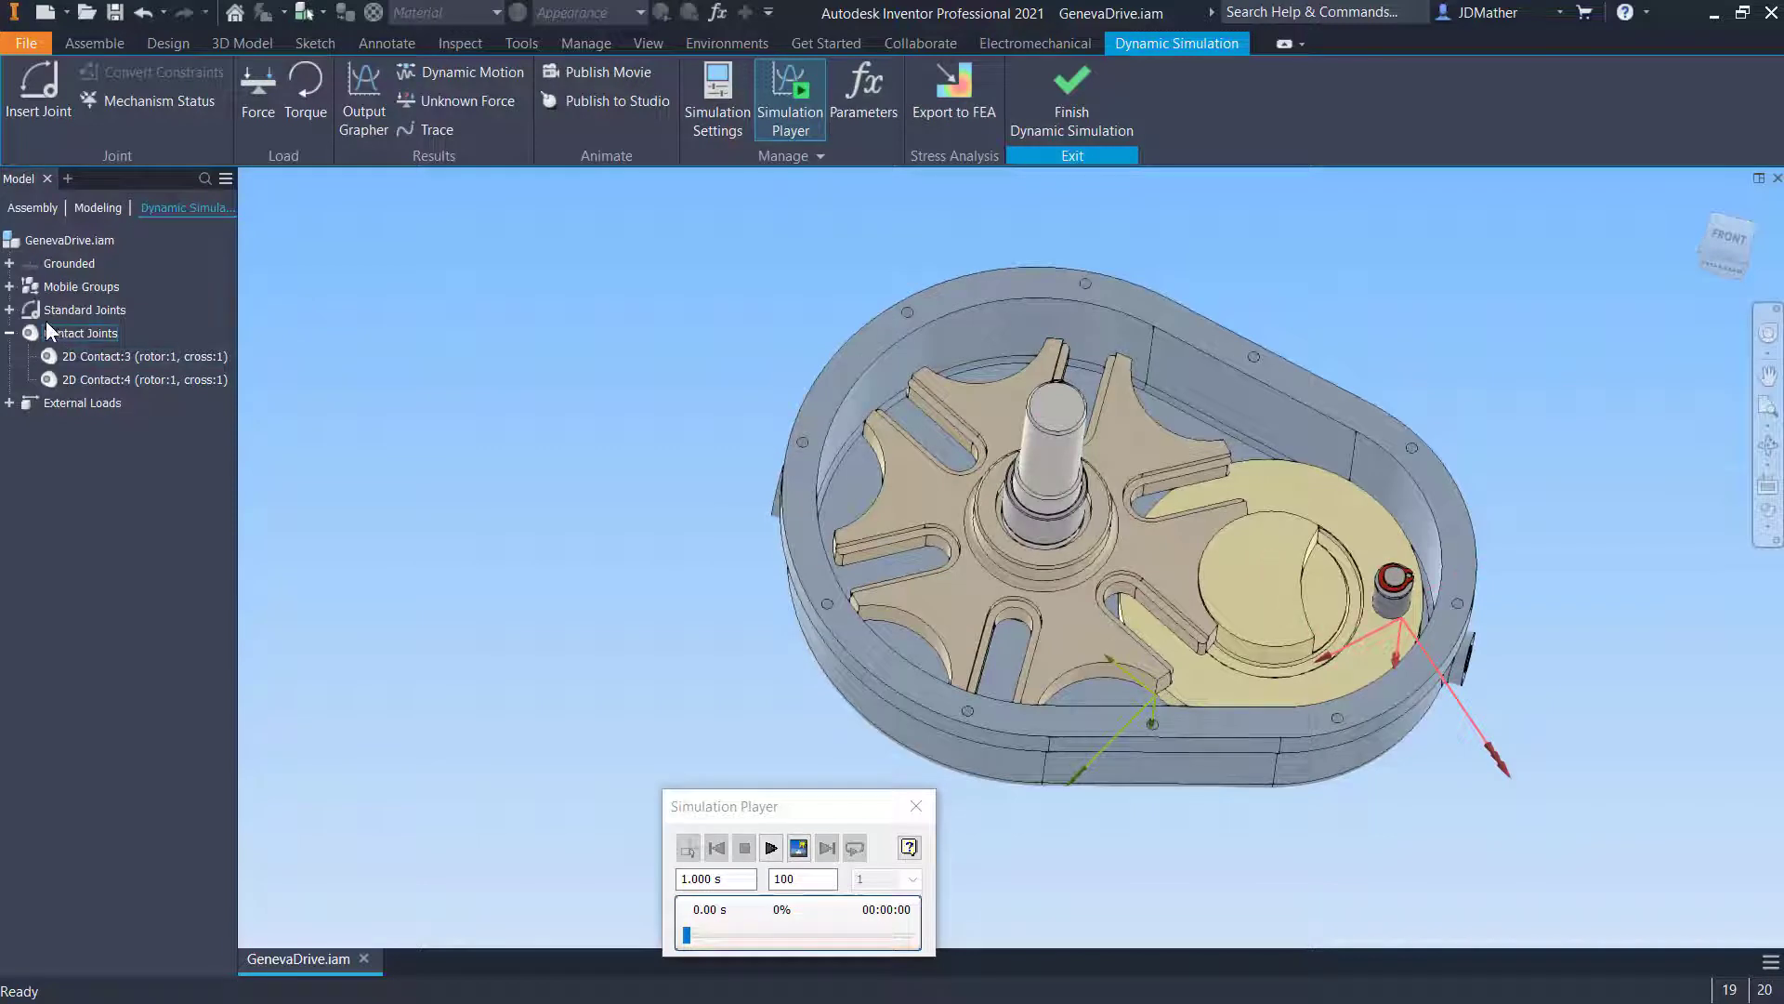
pyautogui.click(9, 310)
pyautogui.click(78, 339)
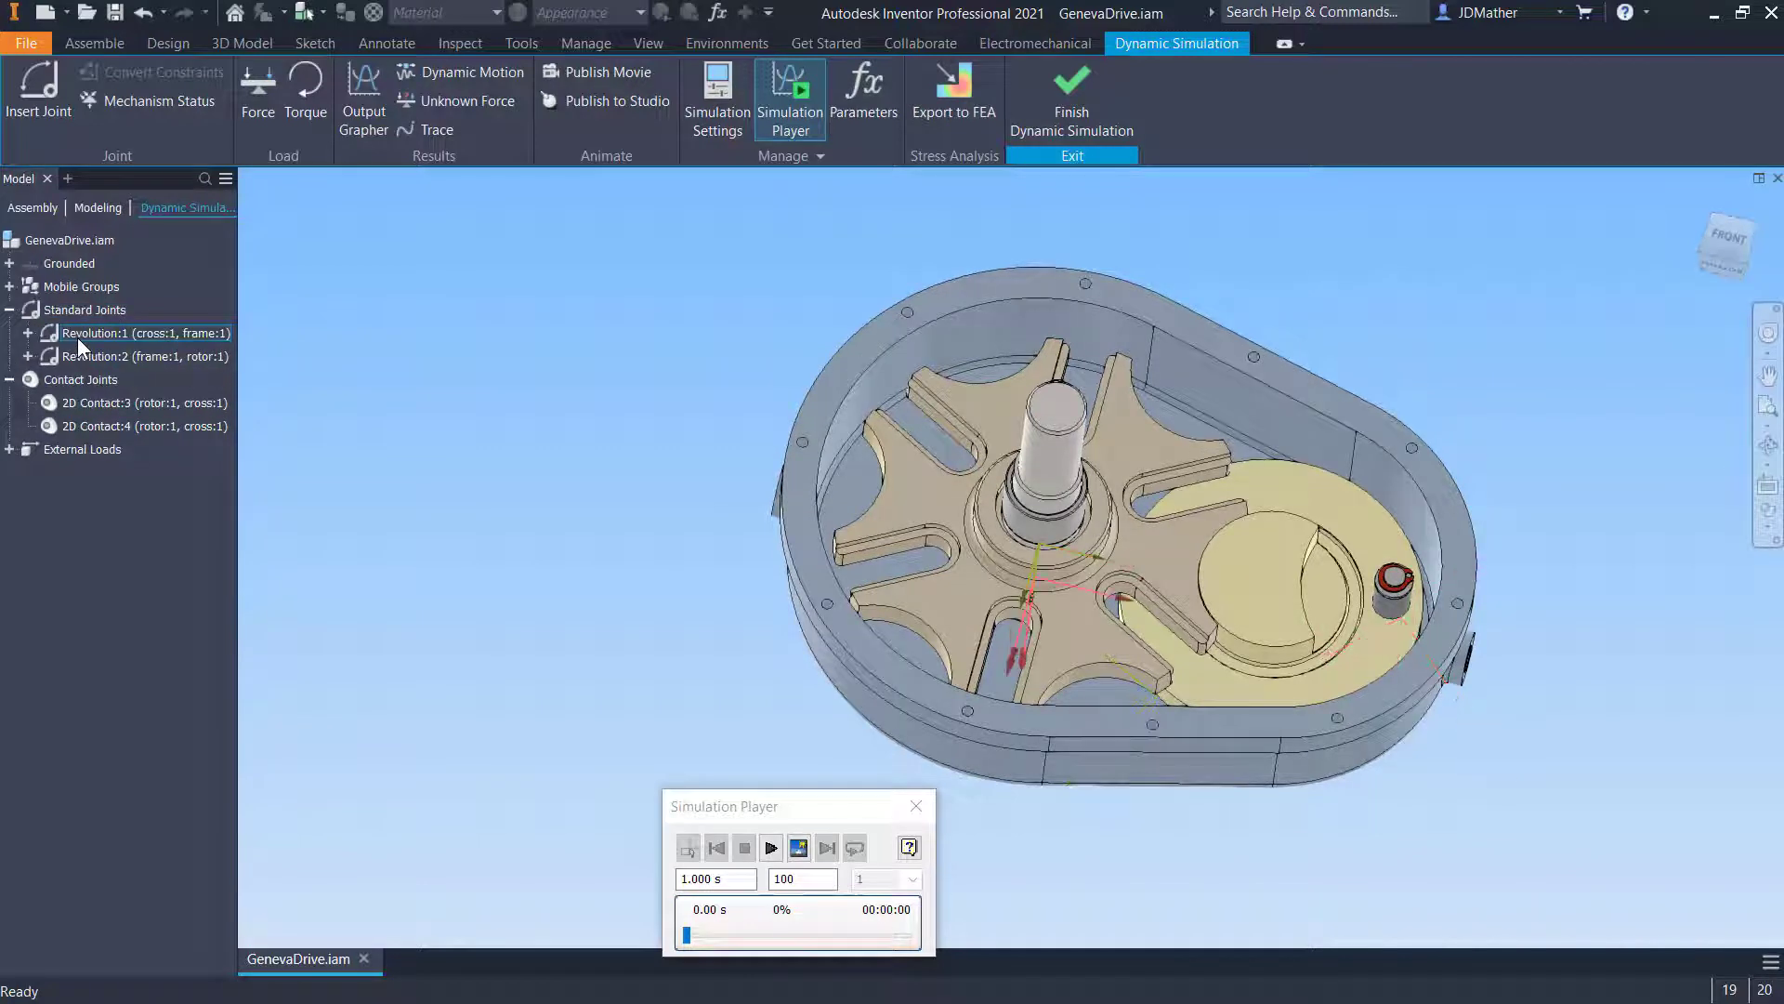
pyautogui.click(91, 357)
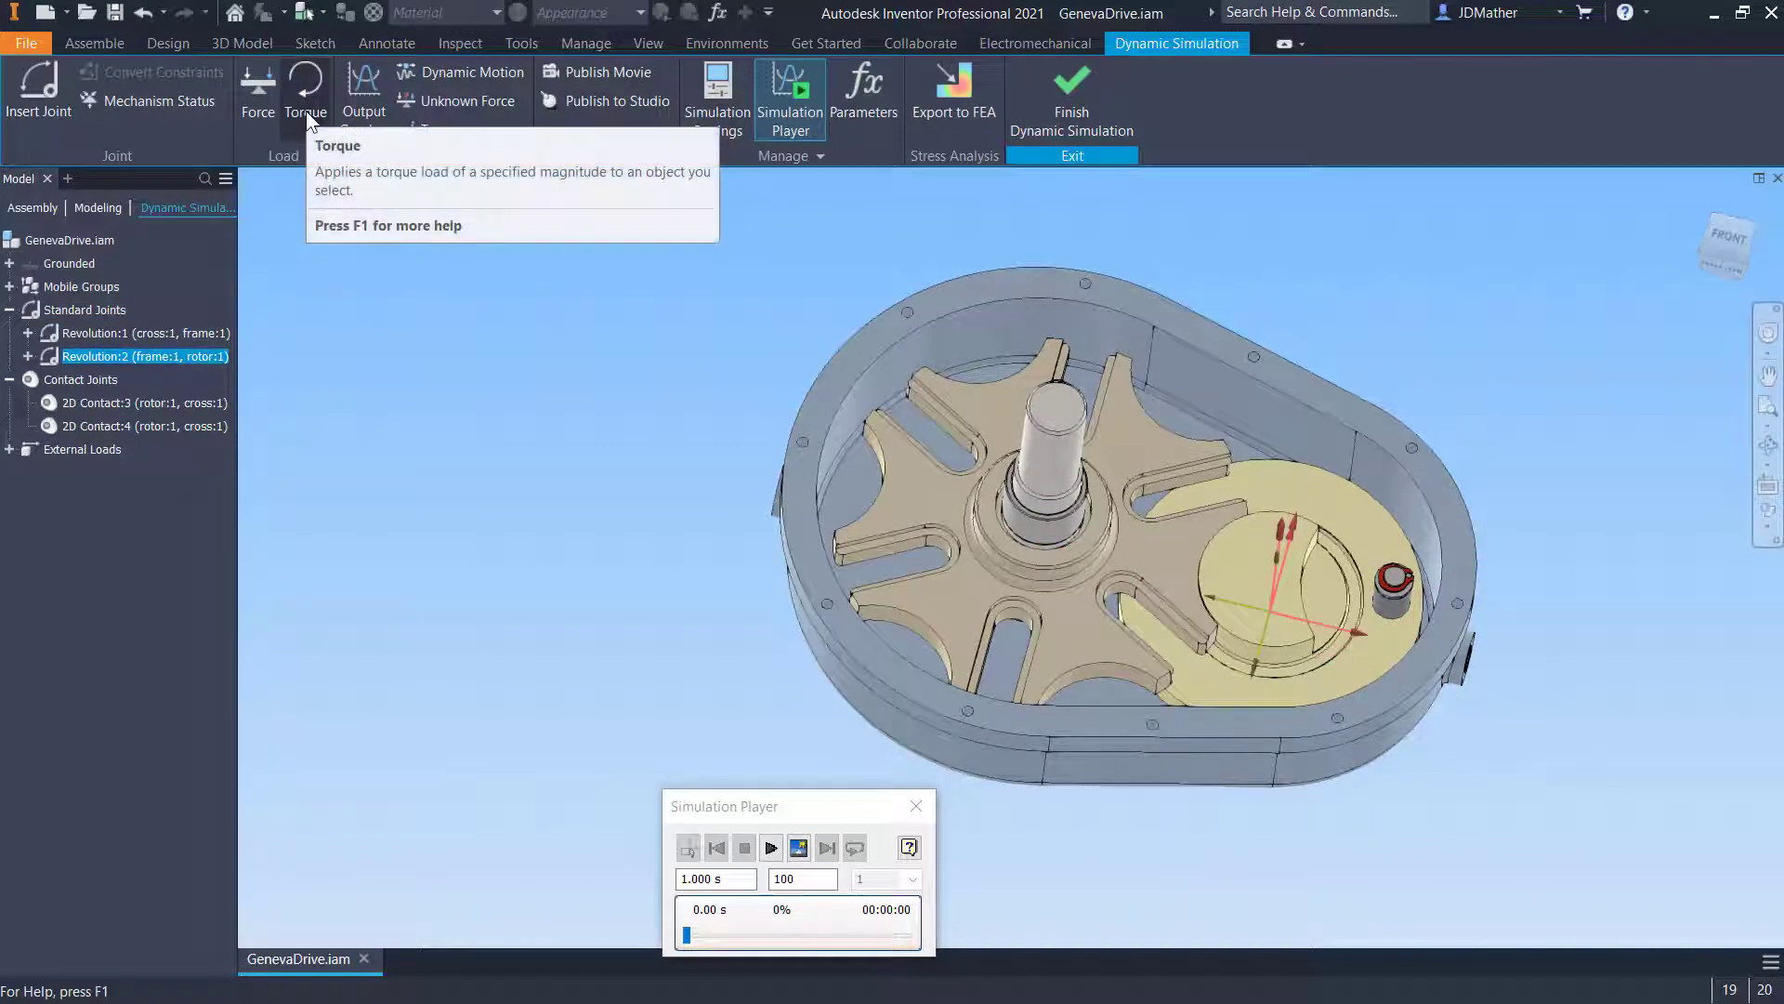
pyautogui.keyDown('shift'); pyautogui.moveTo(595, 790); pyautogui.dragTo(582, 606, button='middle'); pyautogui.keyUp('shift')
pyautogui.click(581, 605)
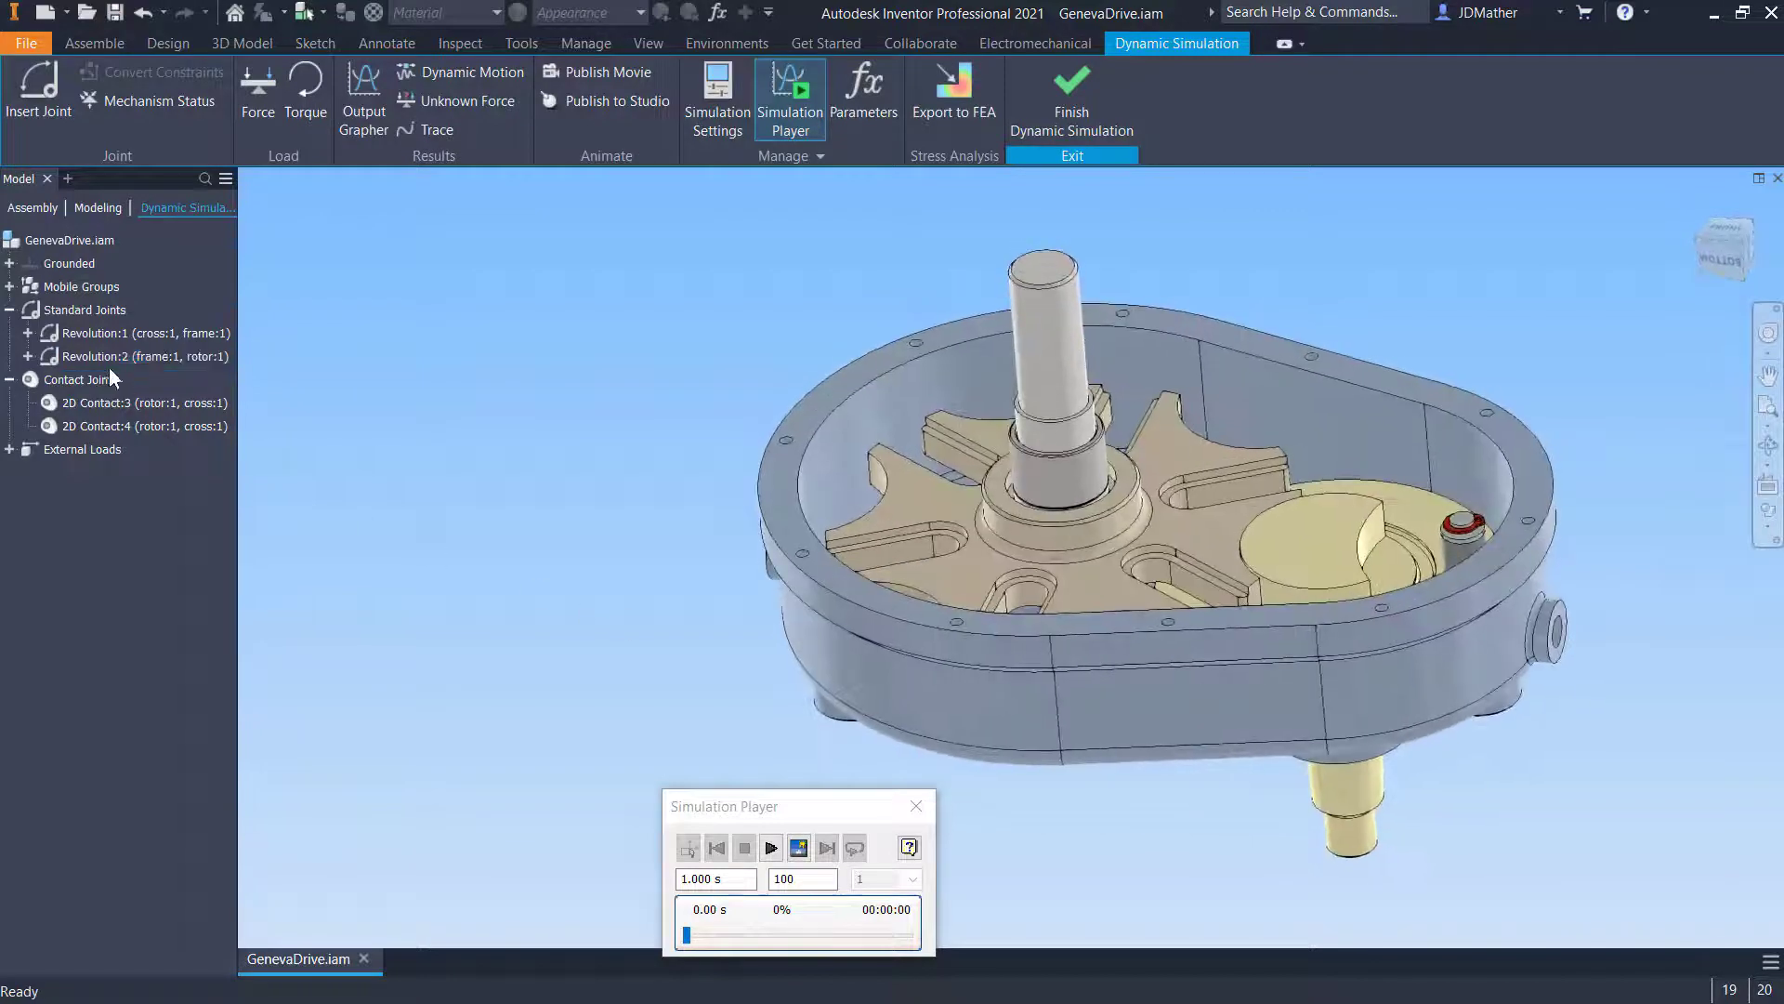
# - Enable imposed motion on the rotor's Revolution:2 joint with a constant velocity of 360 deg/s
pyautogui.click(103, 357)
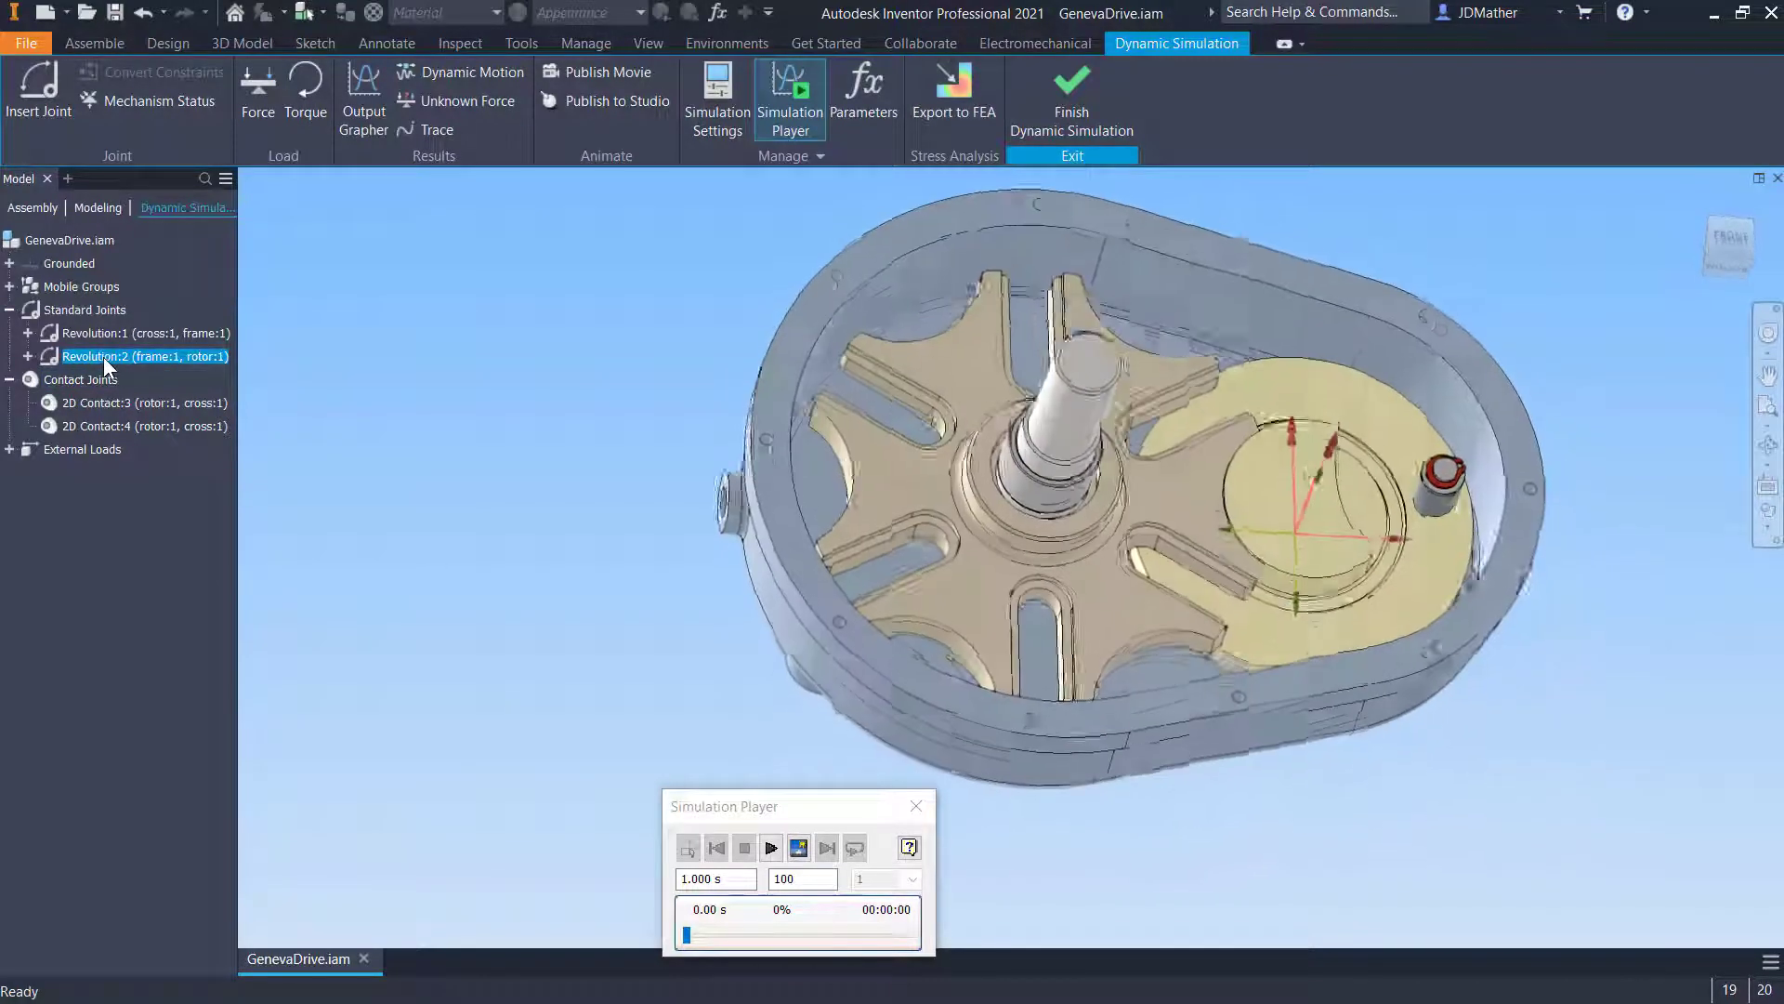
pyautogui.rightClick(103, 357)
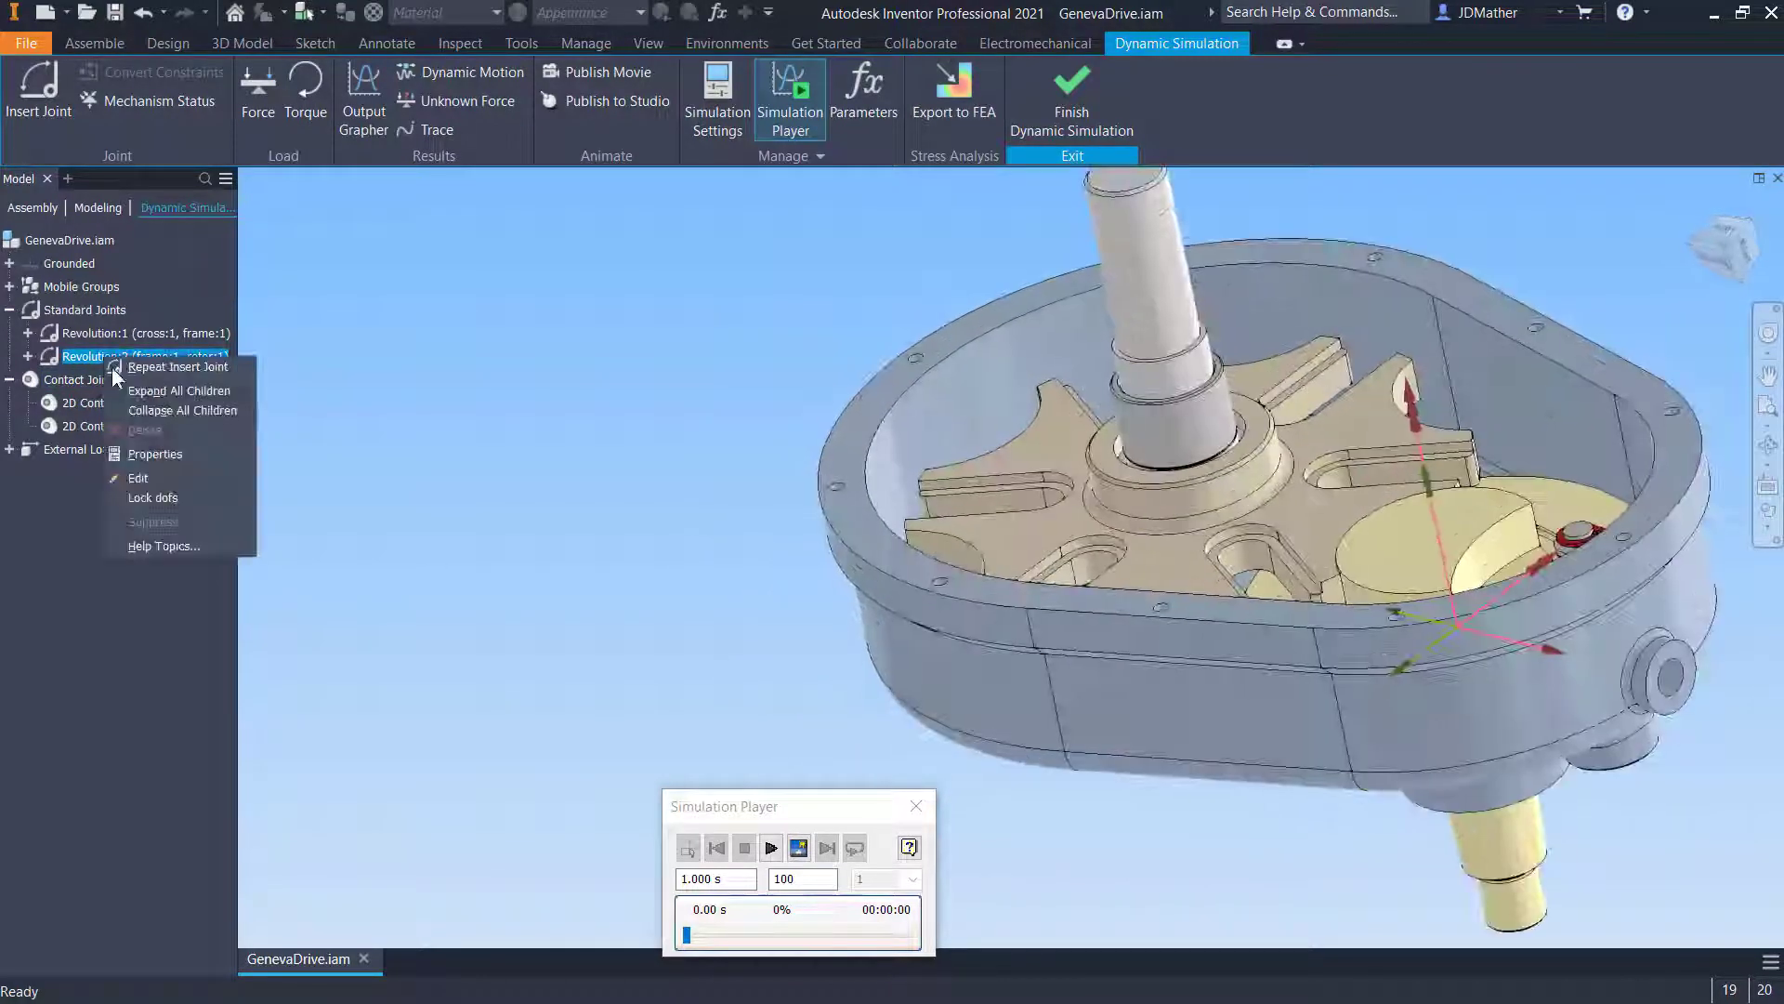
pyautogui.click(143, 463)
pyautogui.click(875, 394)
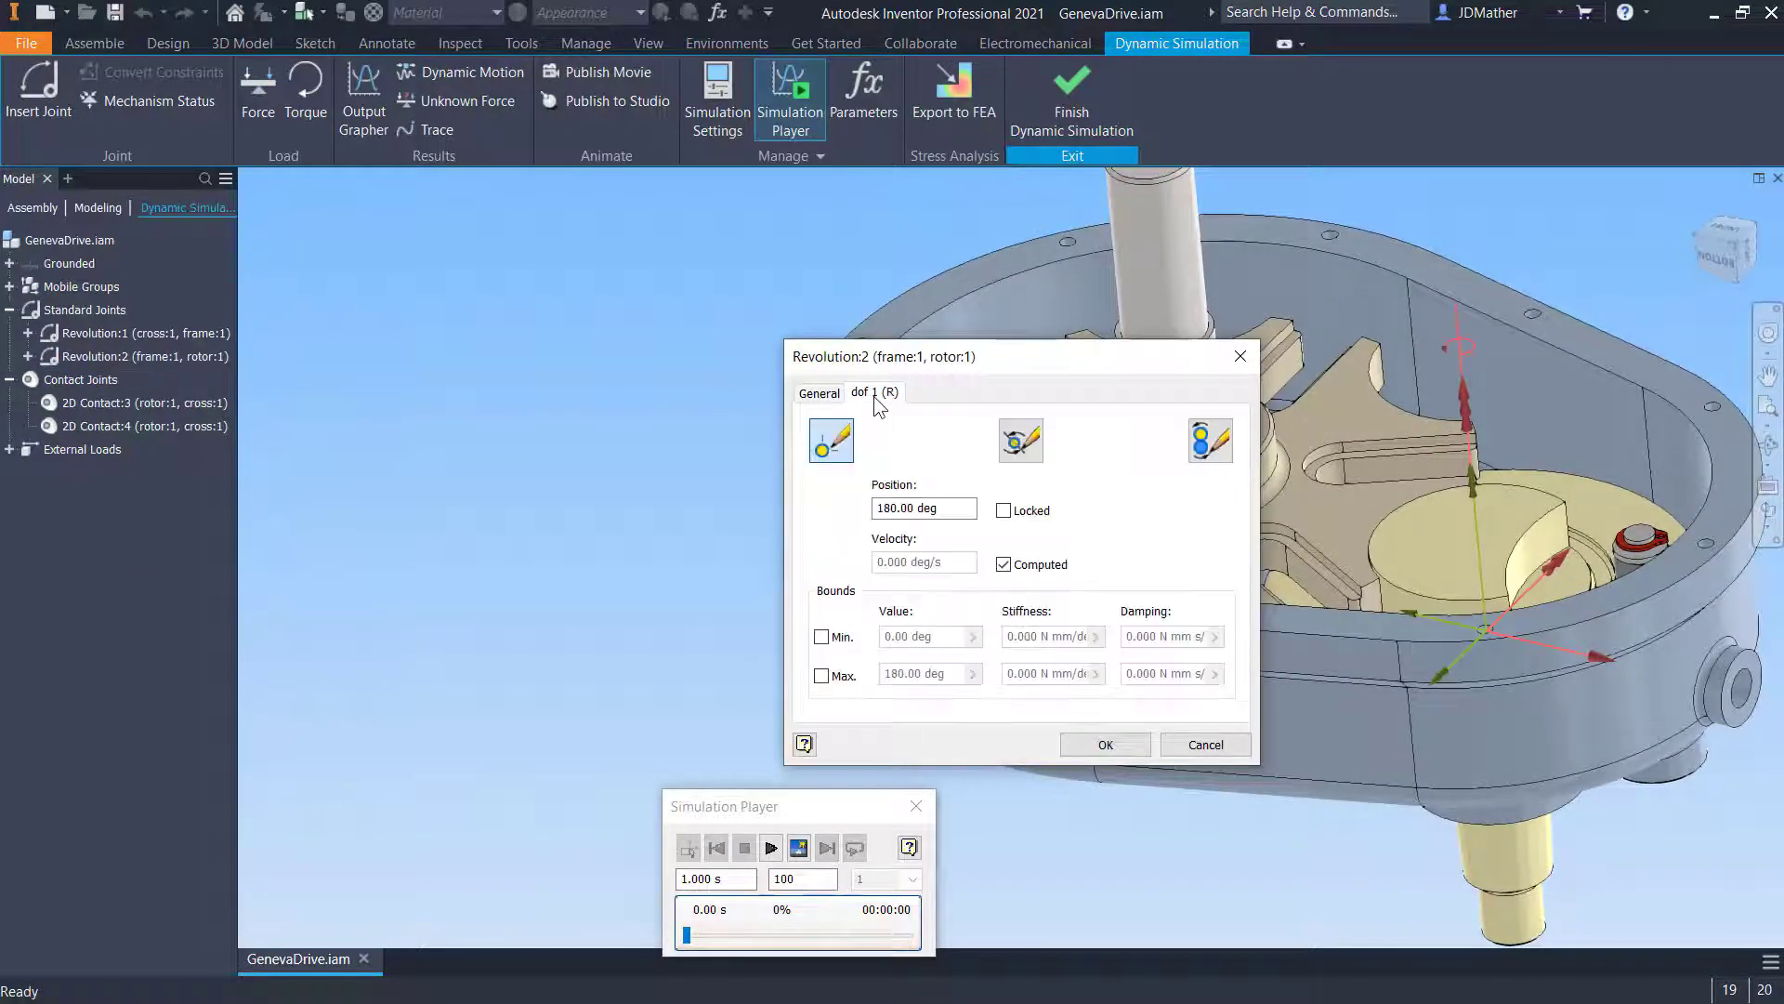
pyautogui.click(1211, 443)
pyautogui.click(816, 492)
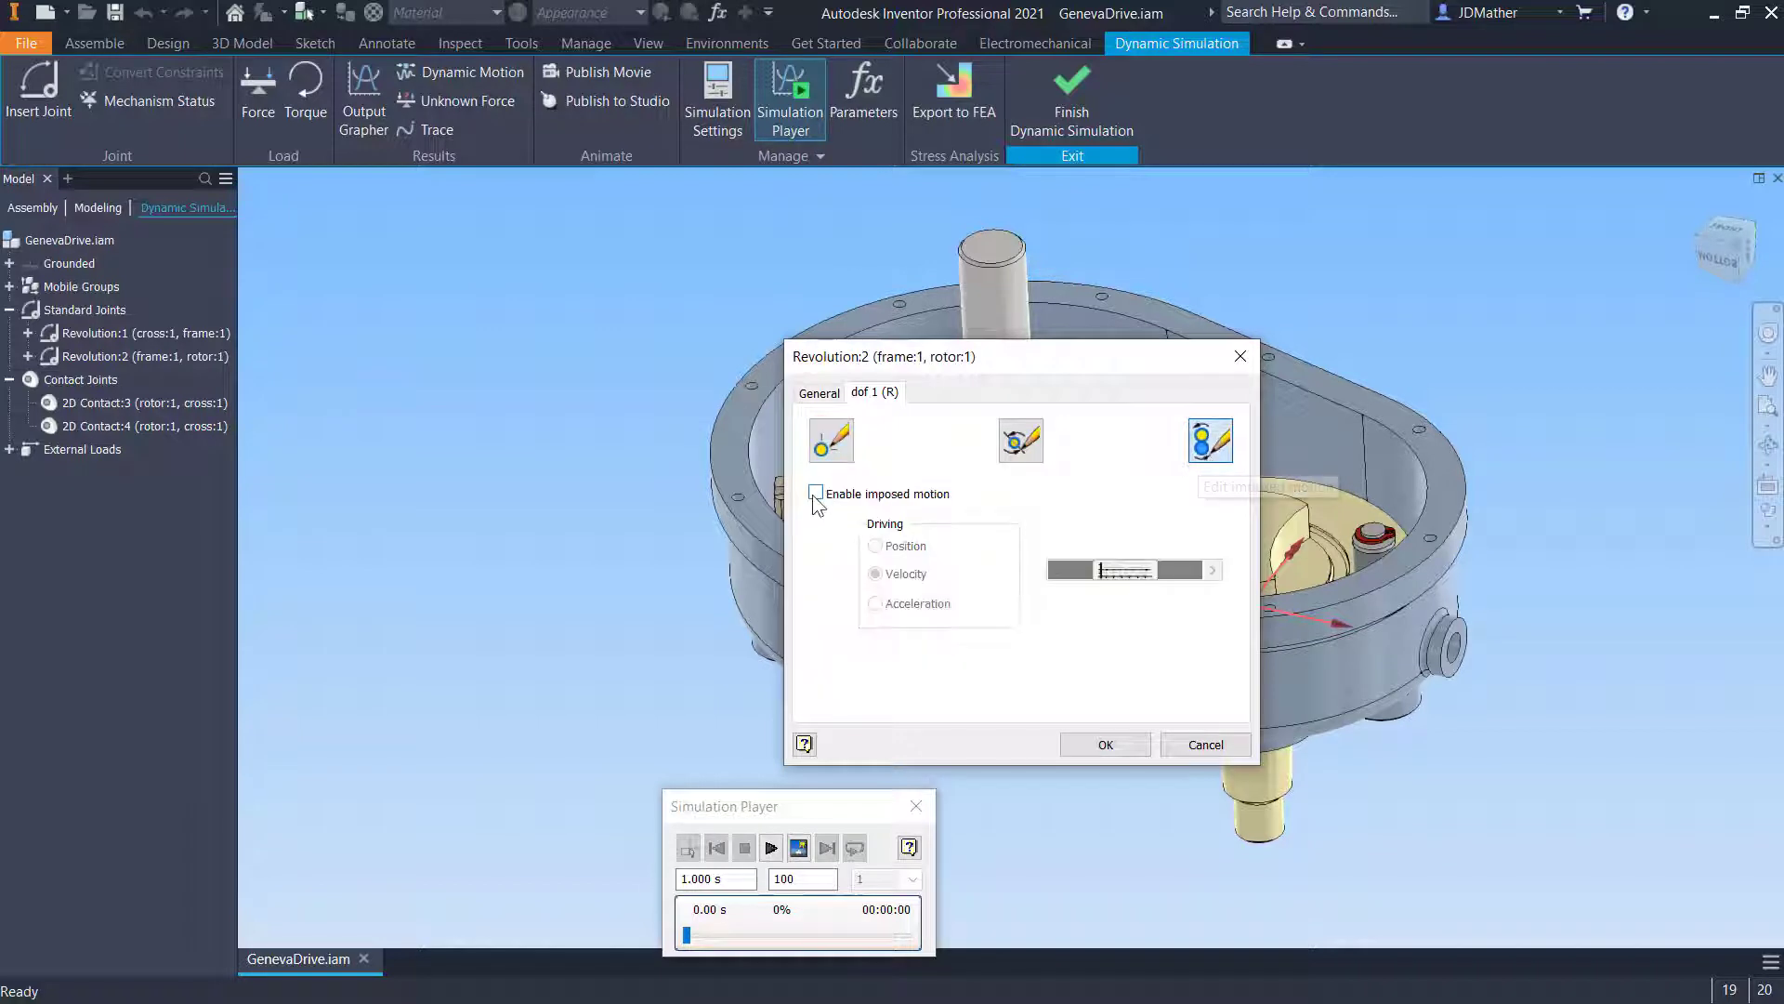
pyautogui.click(1212, 570)
pyautogui.click(1281, 576)
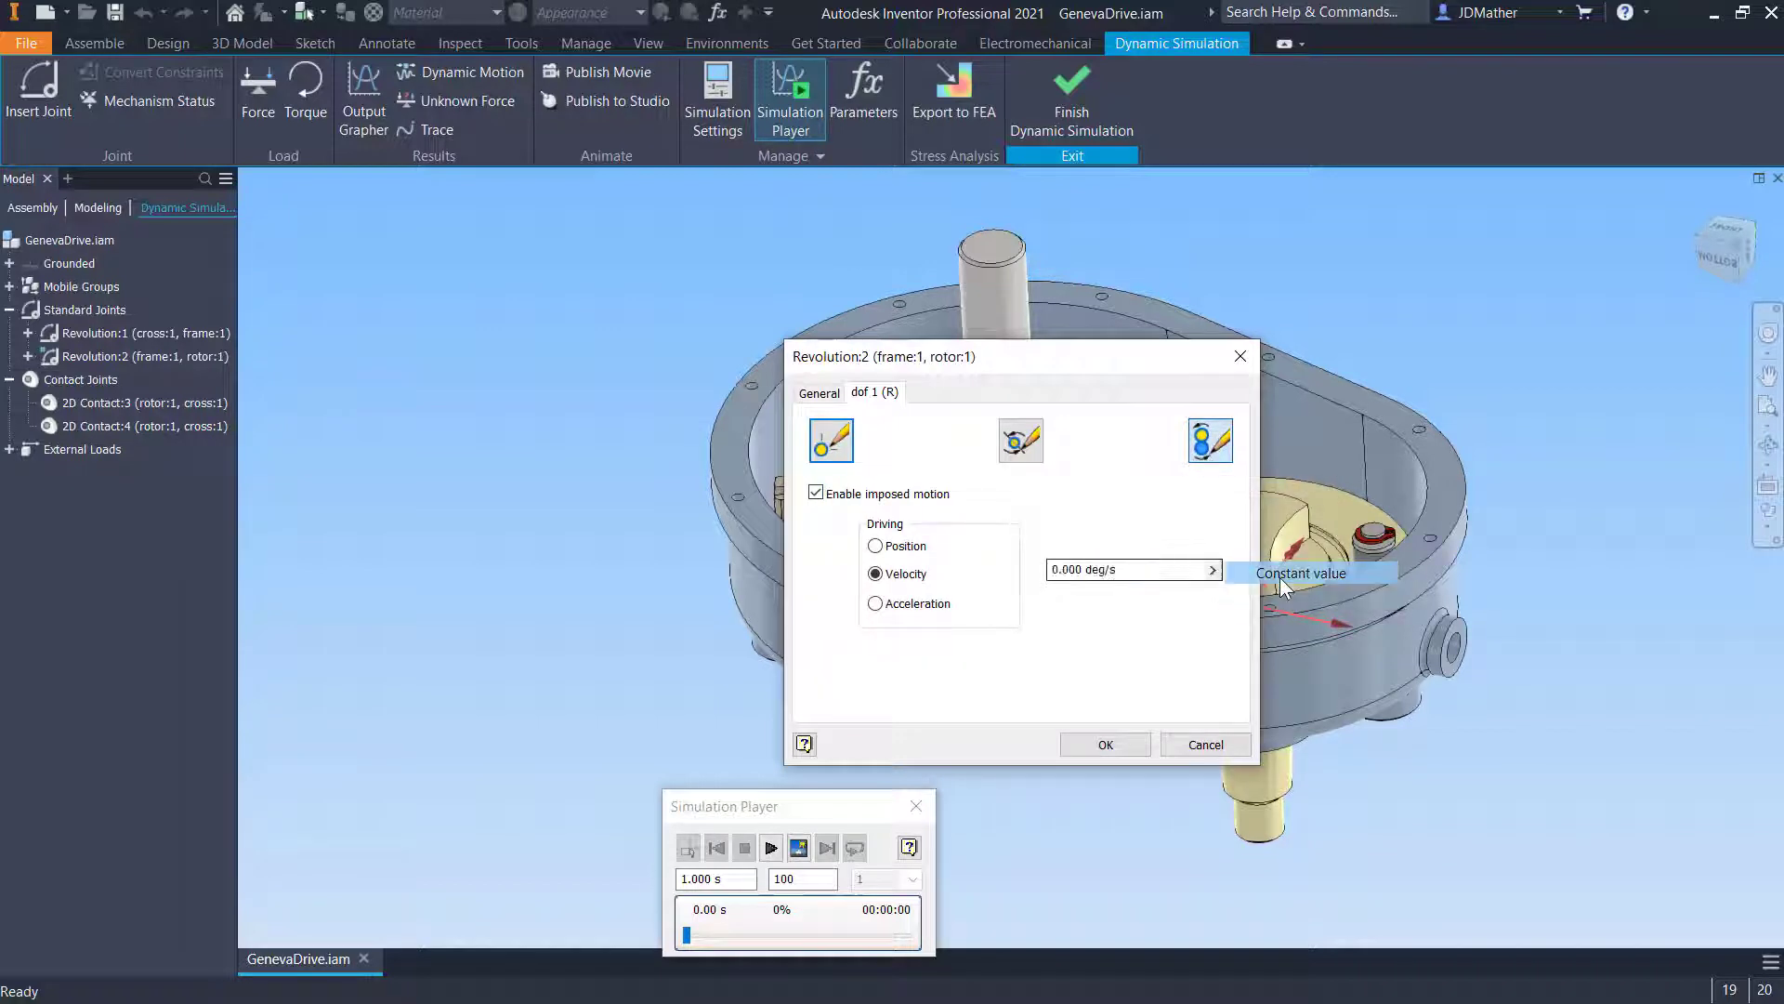
pyautogui.moveTo(1155, 570); pyautogui.dragTo(902, 544)
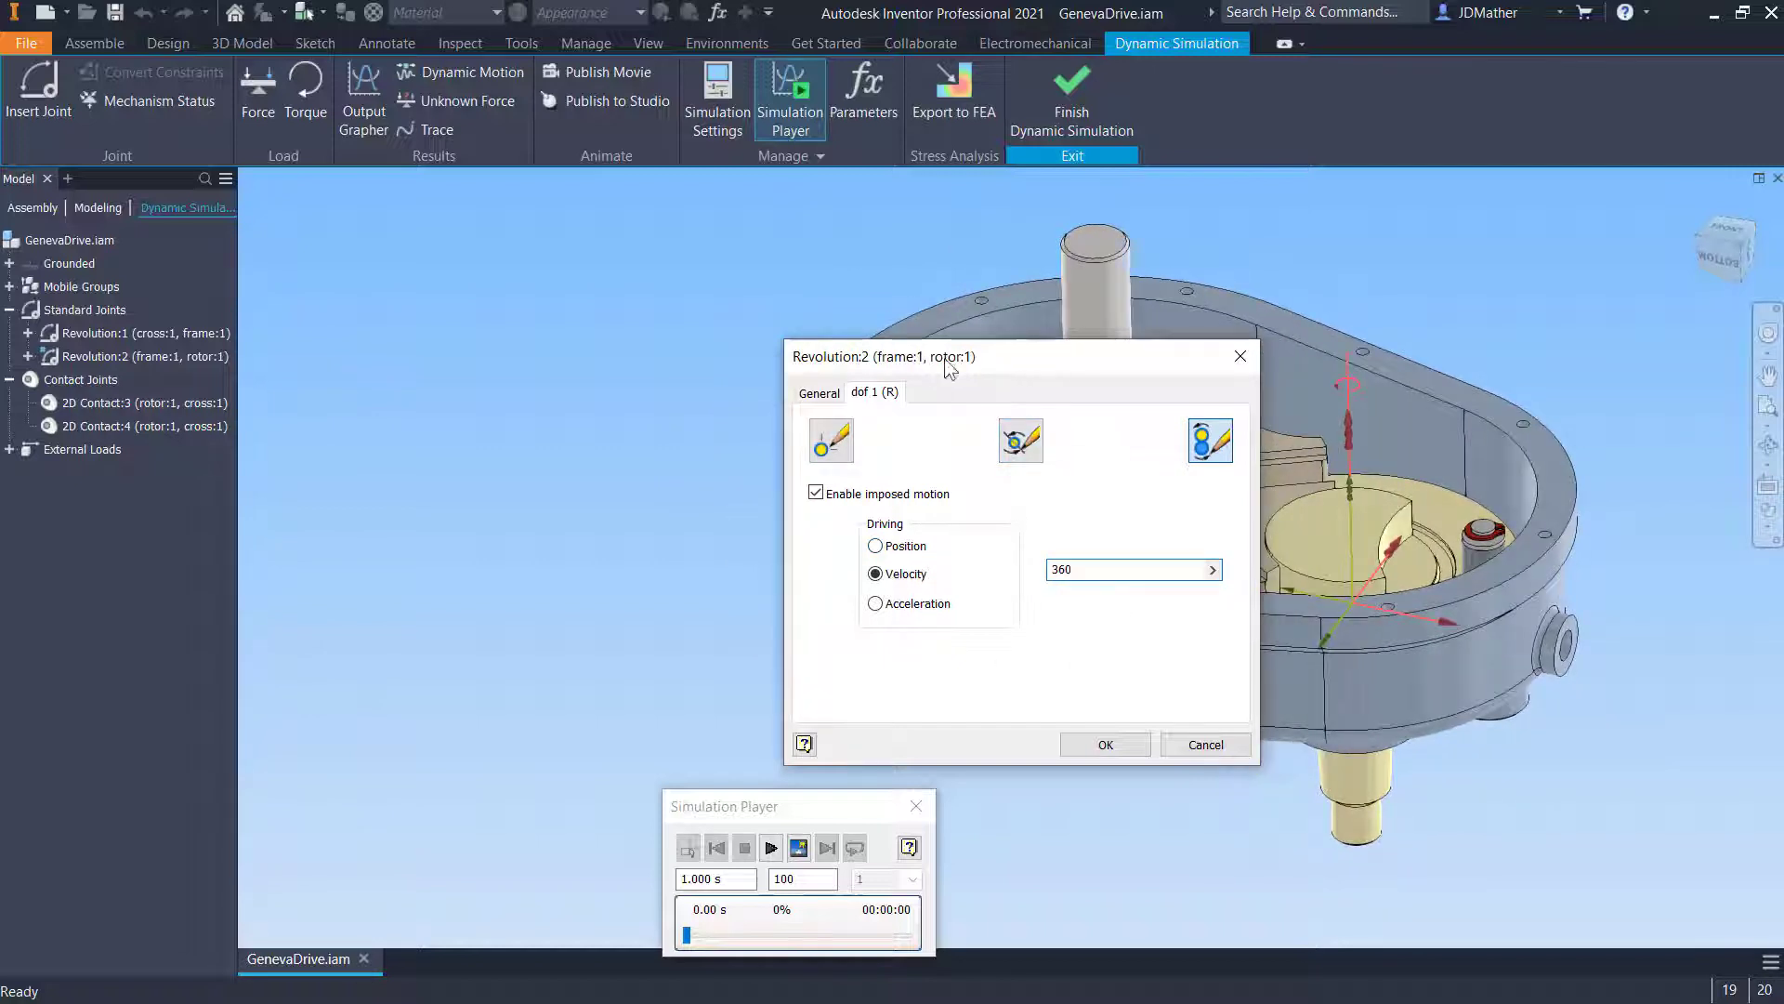
pyautogui.moveTo(948, 365); pyautogui.dragTo(614, 305)
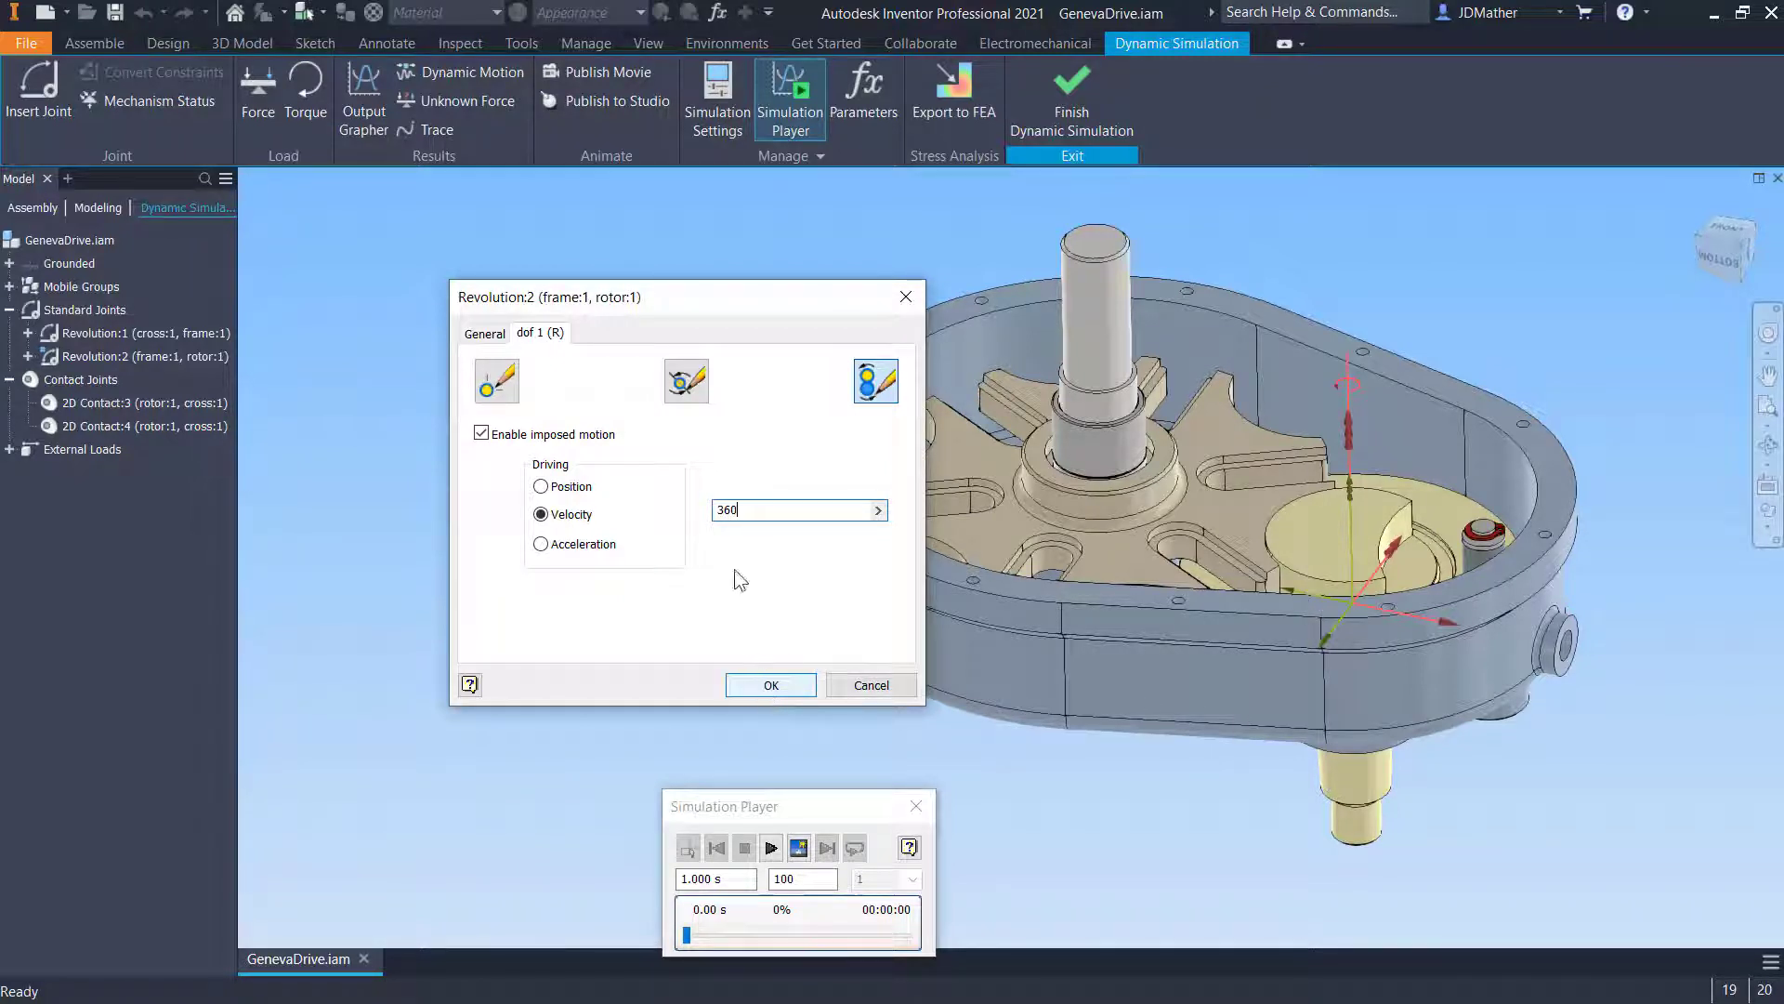
pyautogui.click(751, 685)
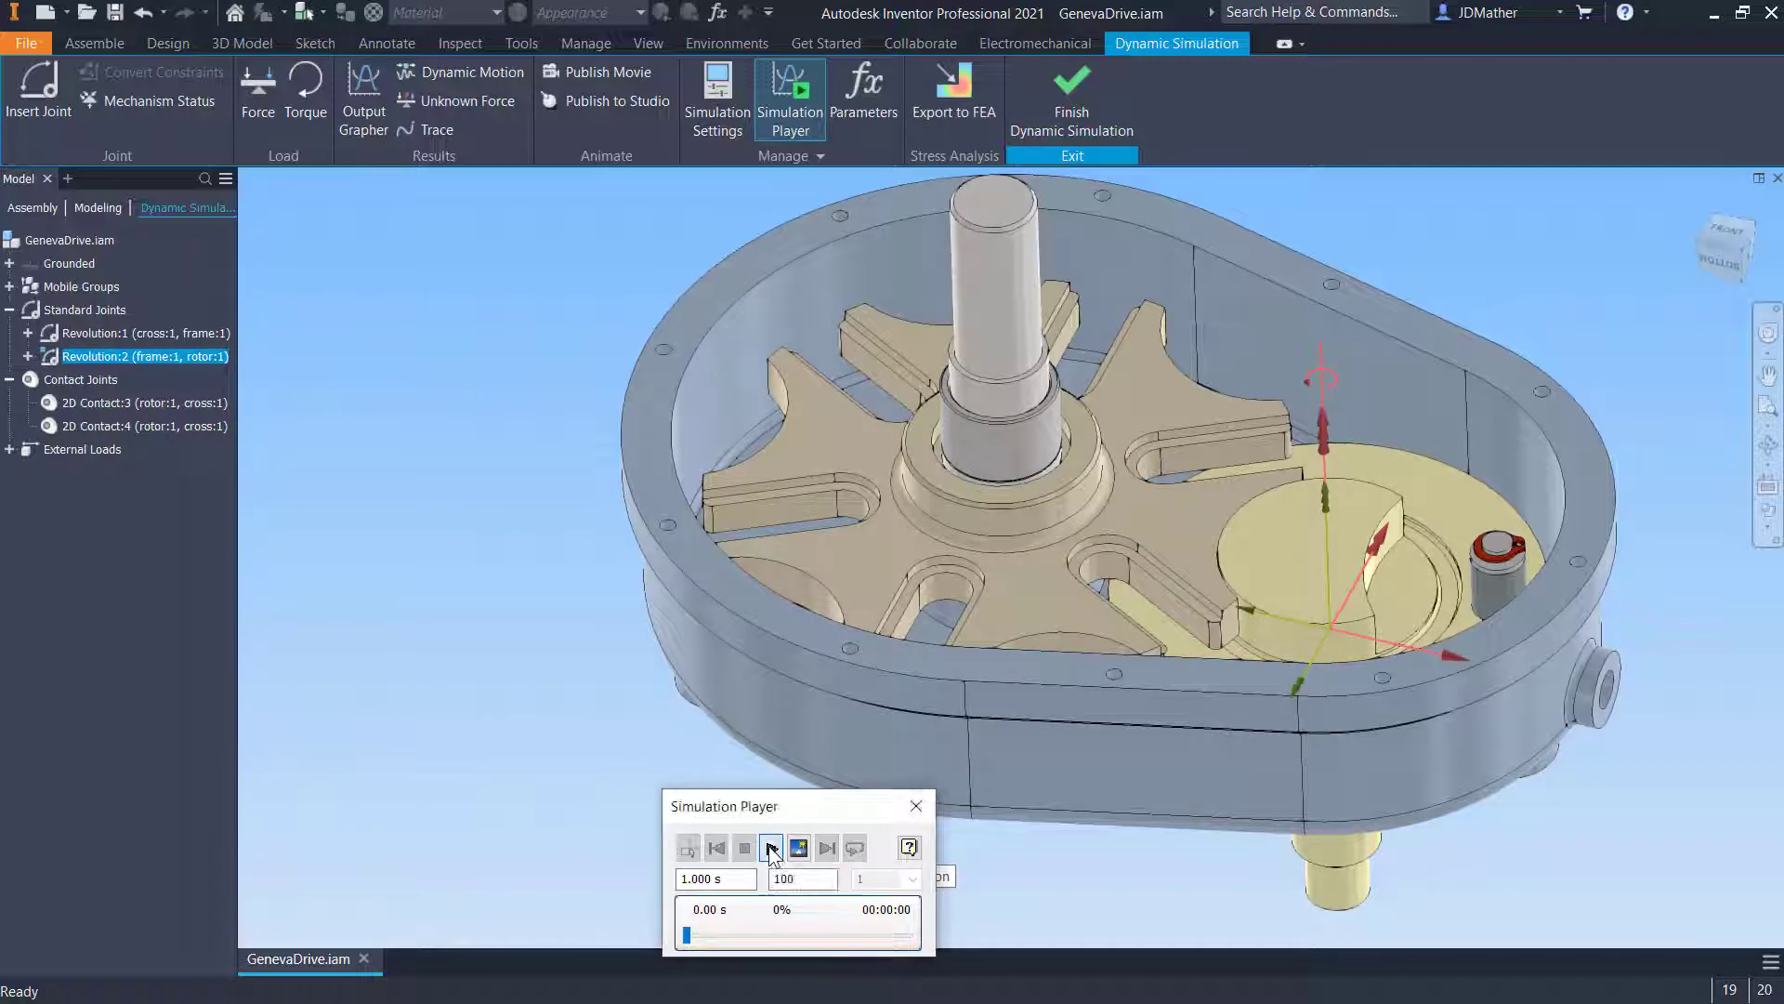
# - Run the simulation and rewind it to the beginning
pyautogui.click(771, 848)
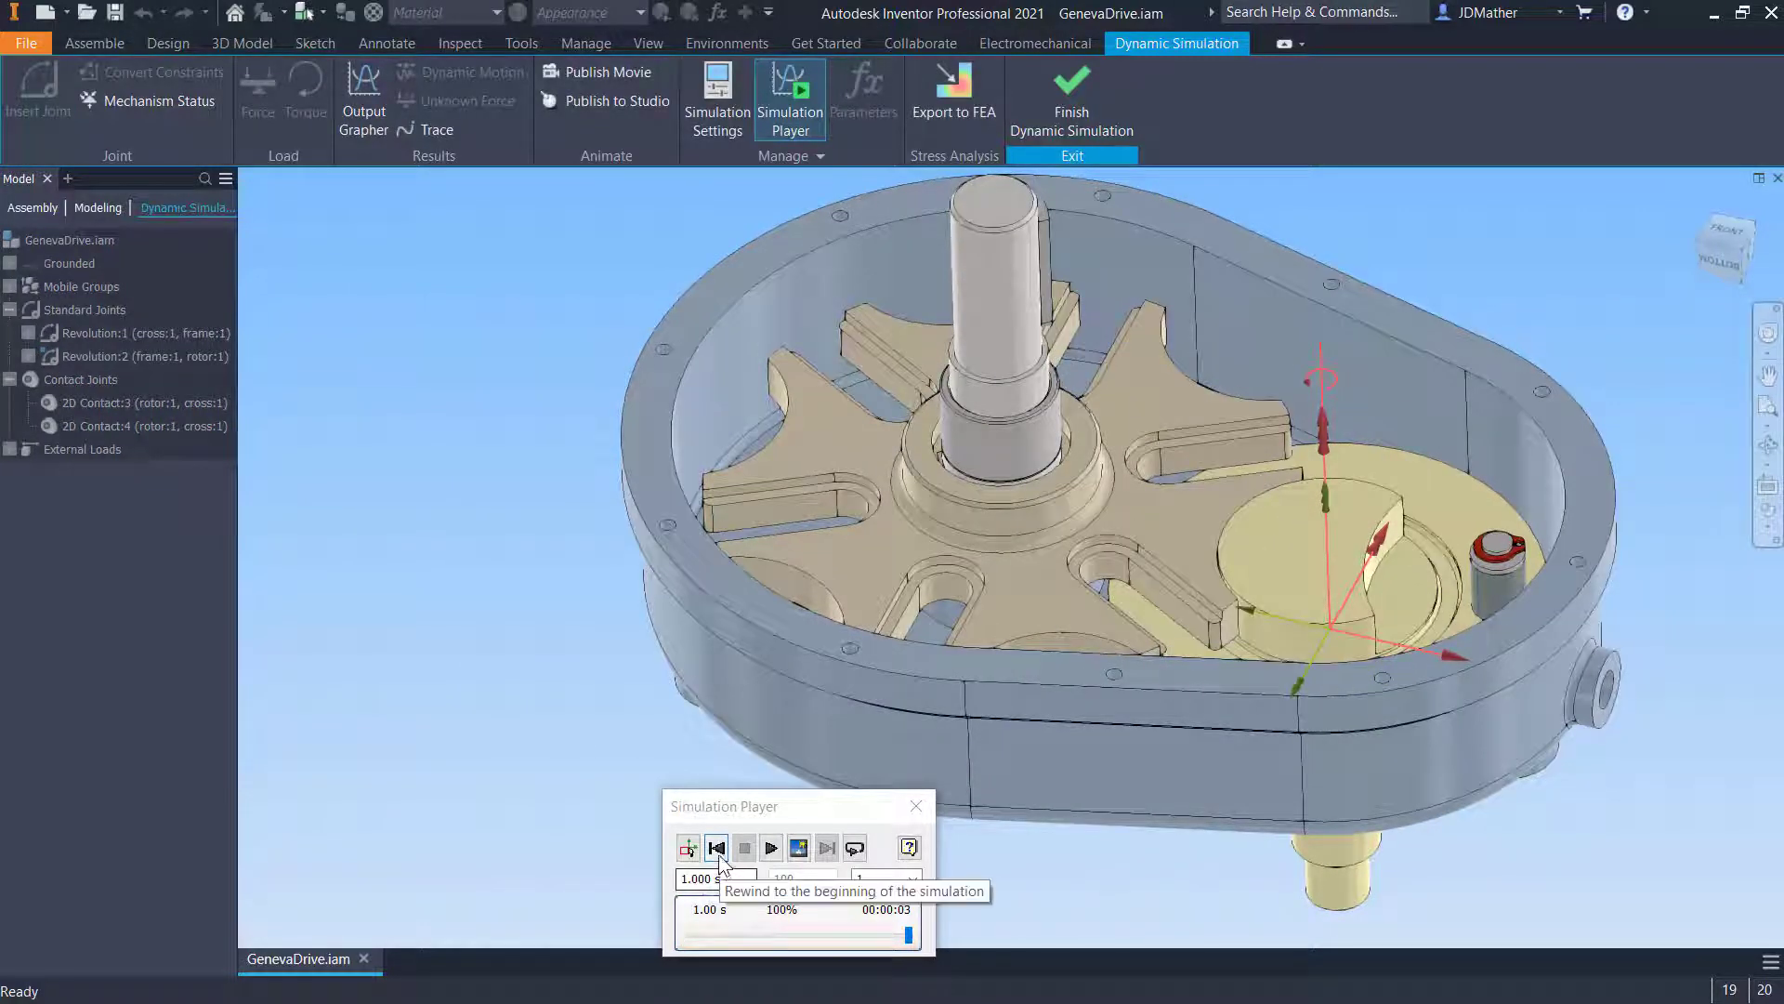
pyautogui.click(716, 848)
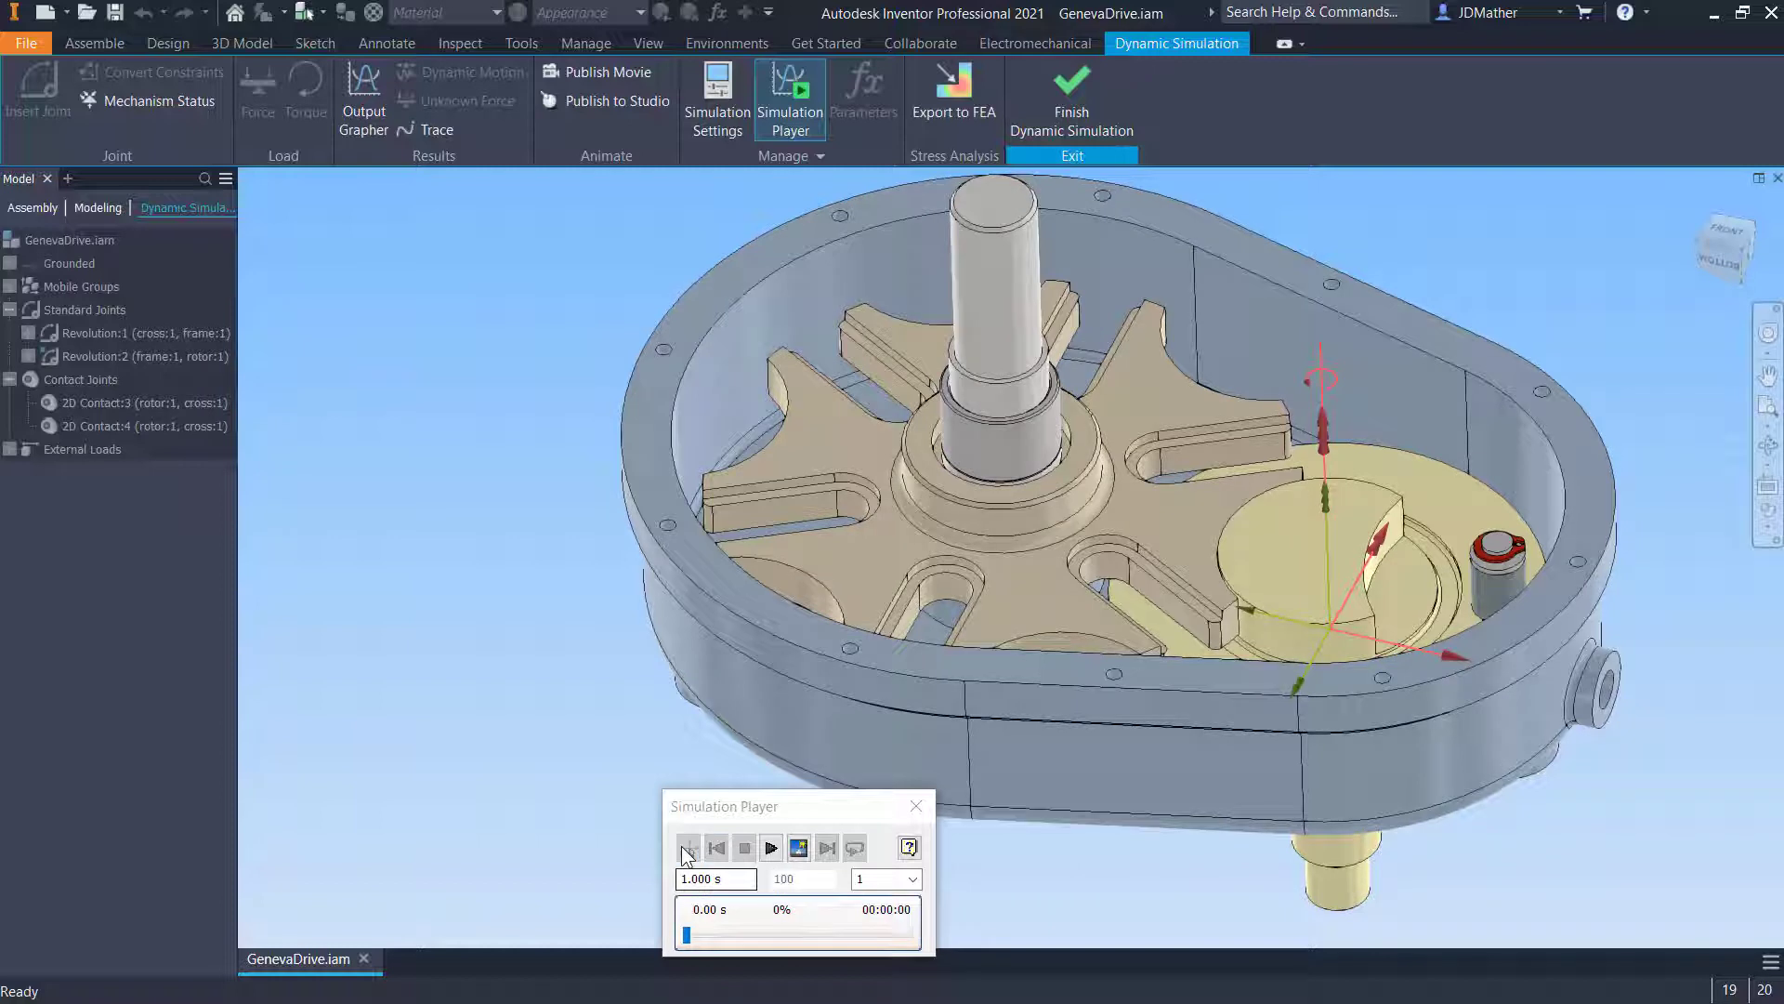
# - Set the simulation's final time to 10 s and the number of images to 1000
pyautogui.click(735, 880)
pyautogui.write('10')
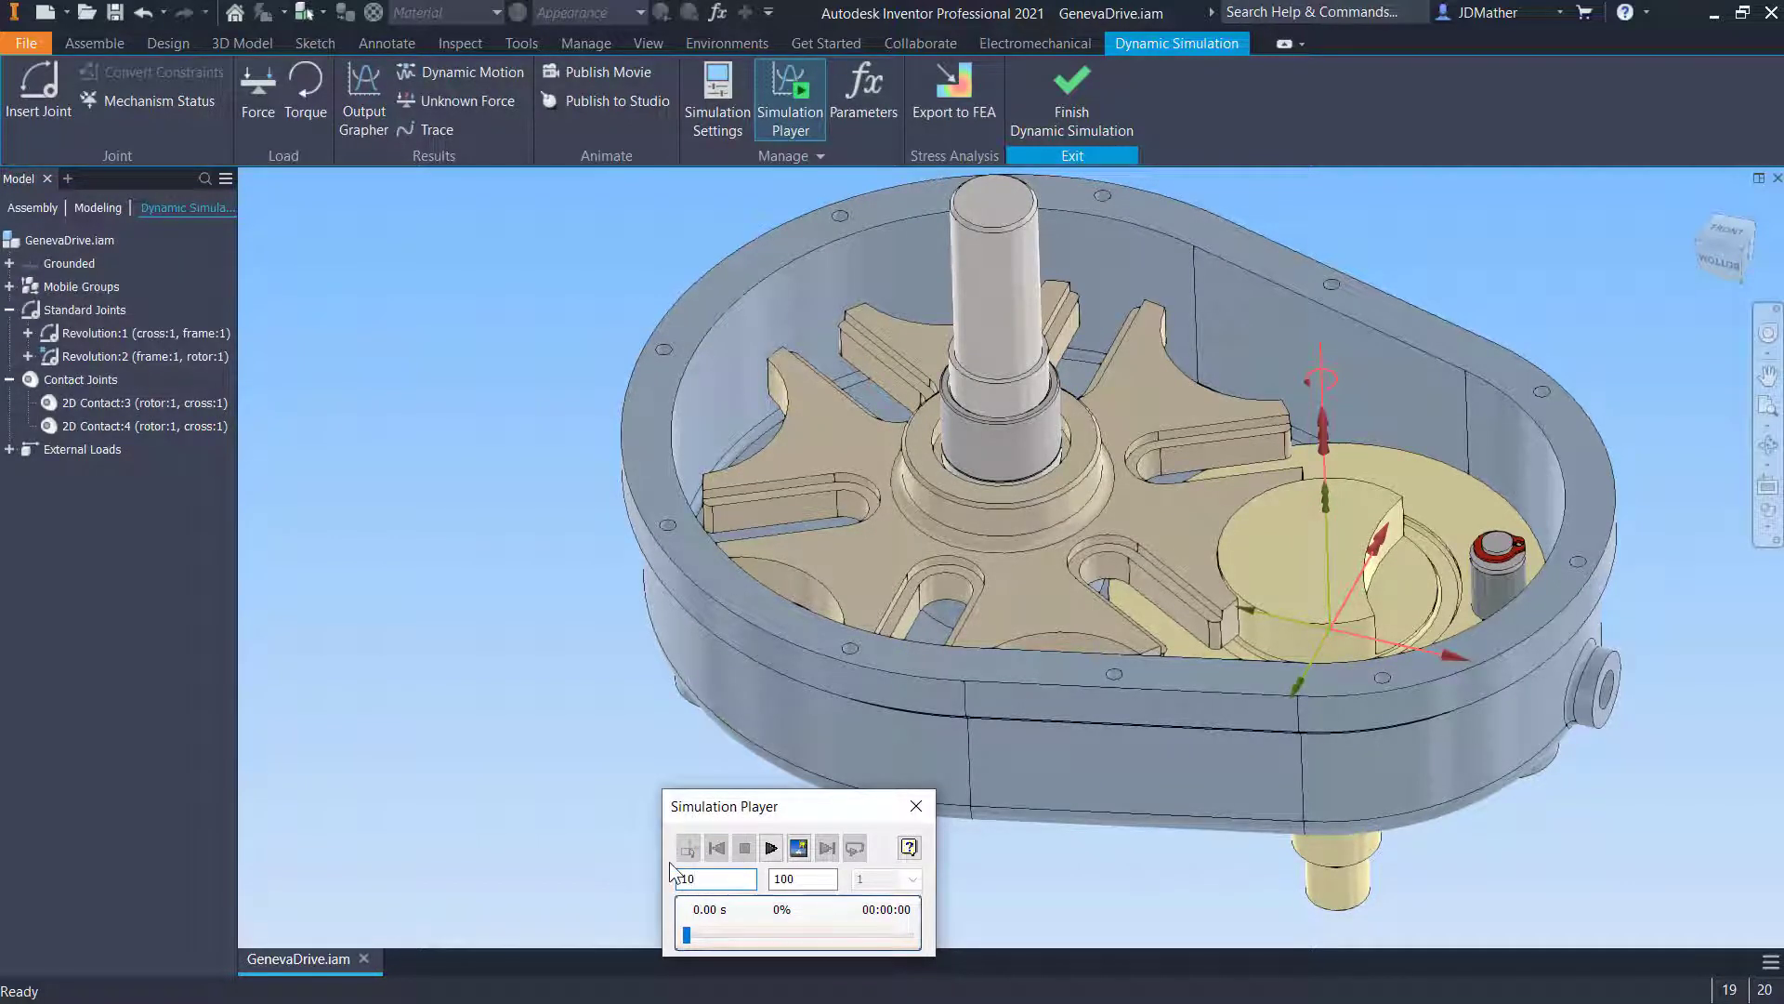
pyautogui.click(811, 886)
pyautogui.write('1000')
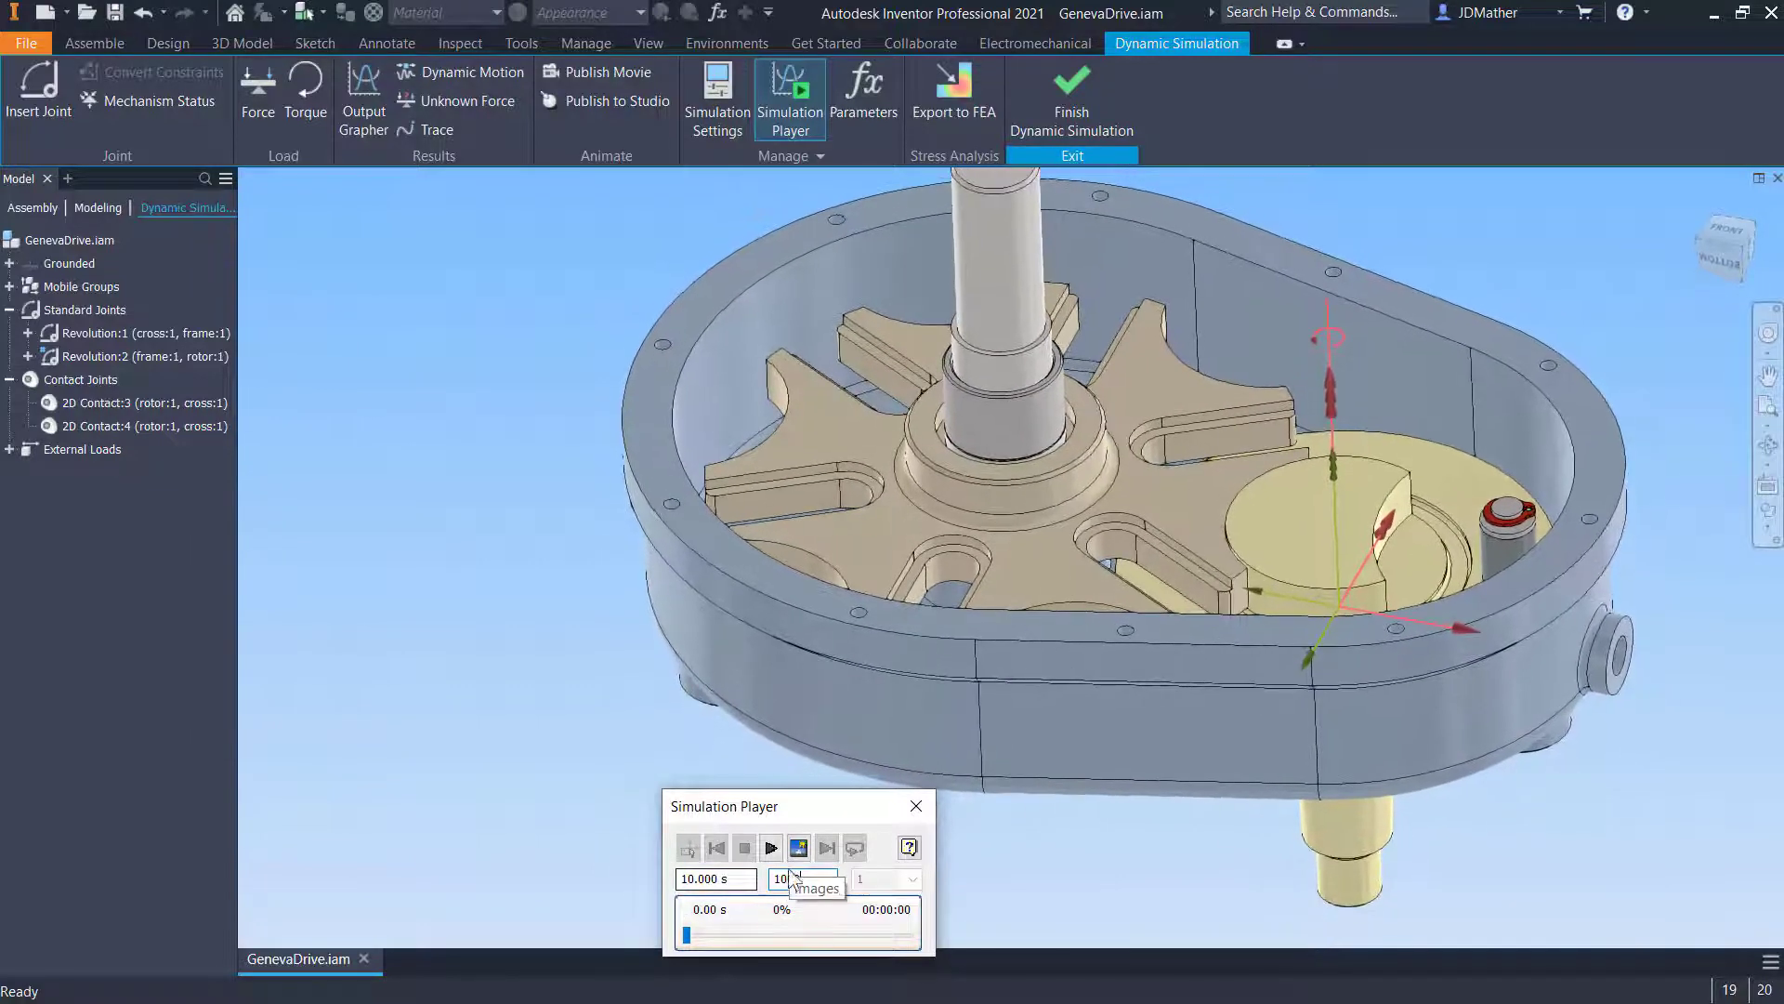
# - Play the 10 s simulation briefly, stop it and return to the start
pyautogui.click(771, 848)
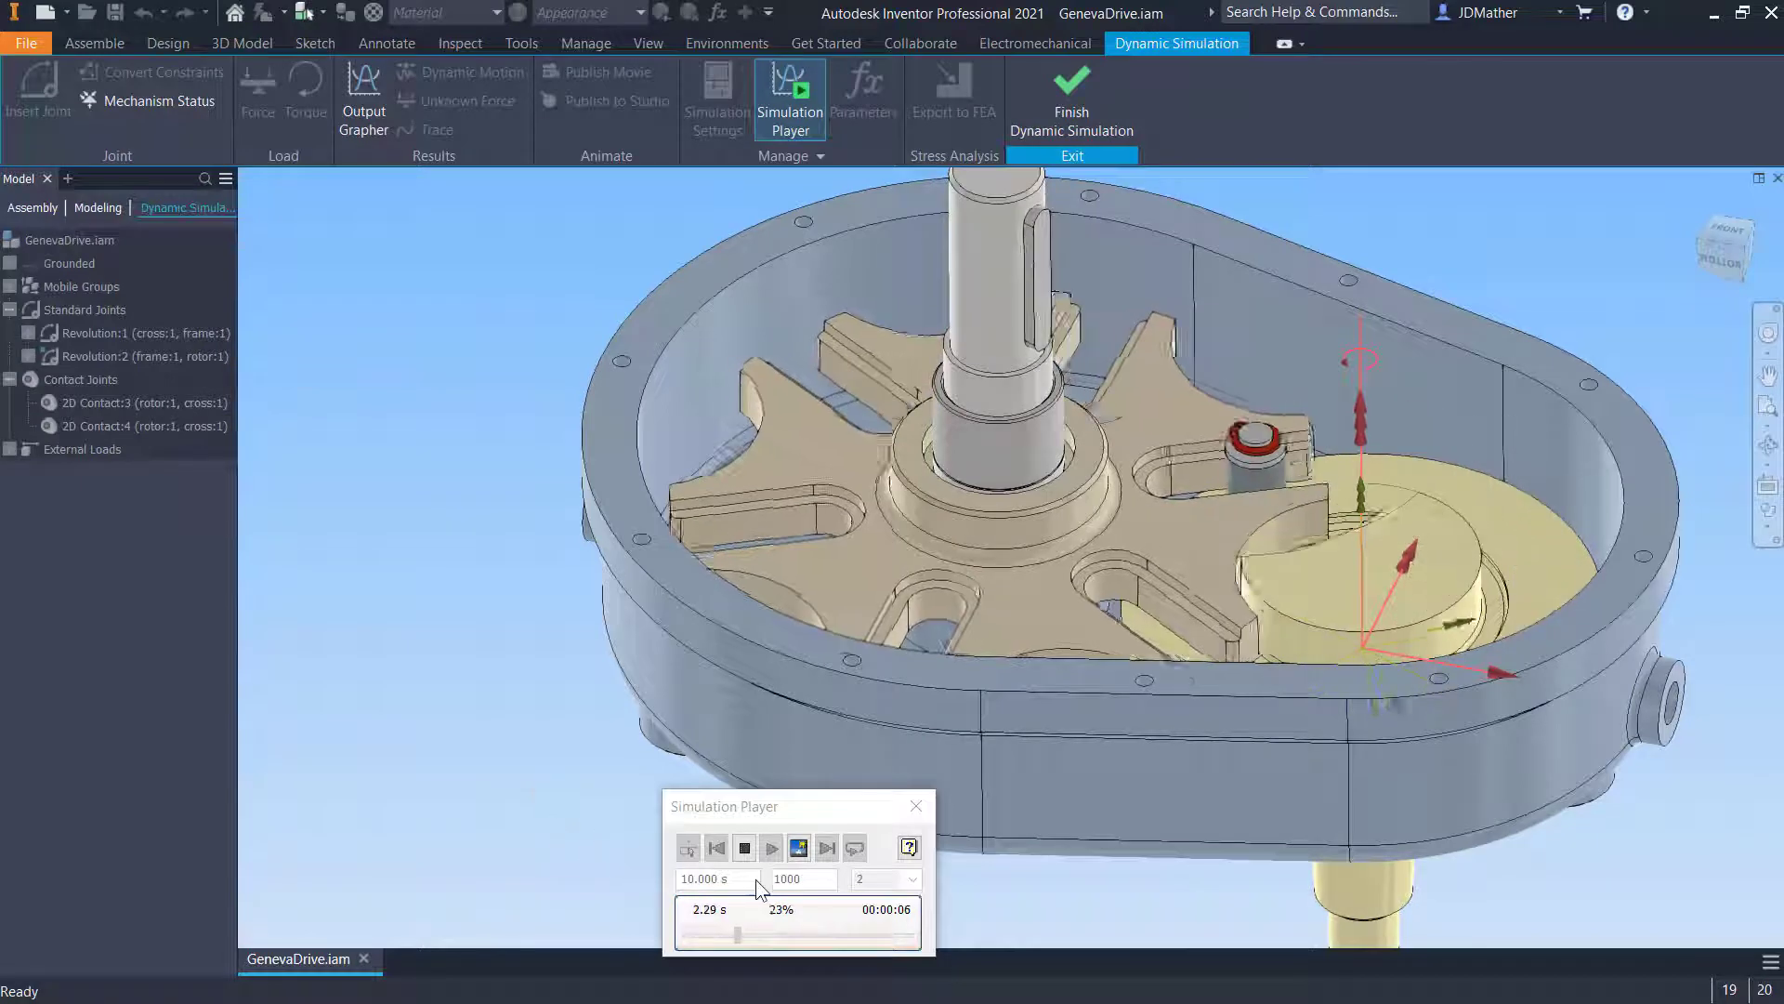
pyautogui.click(746, 850)
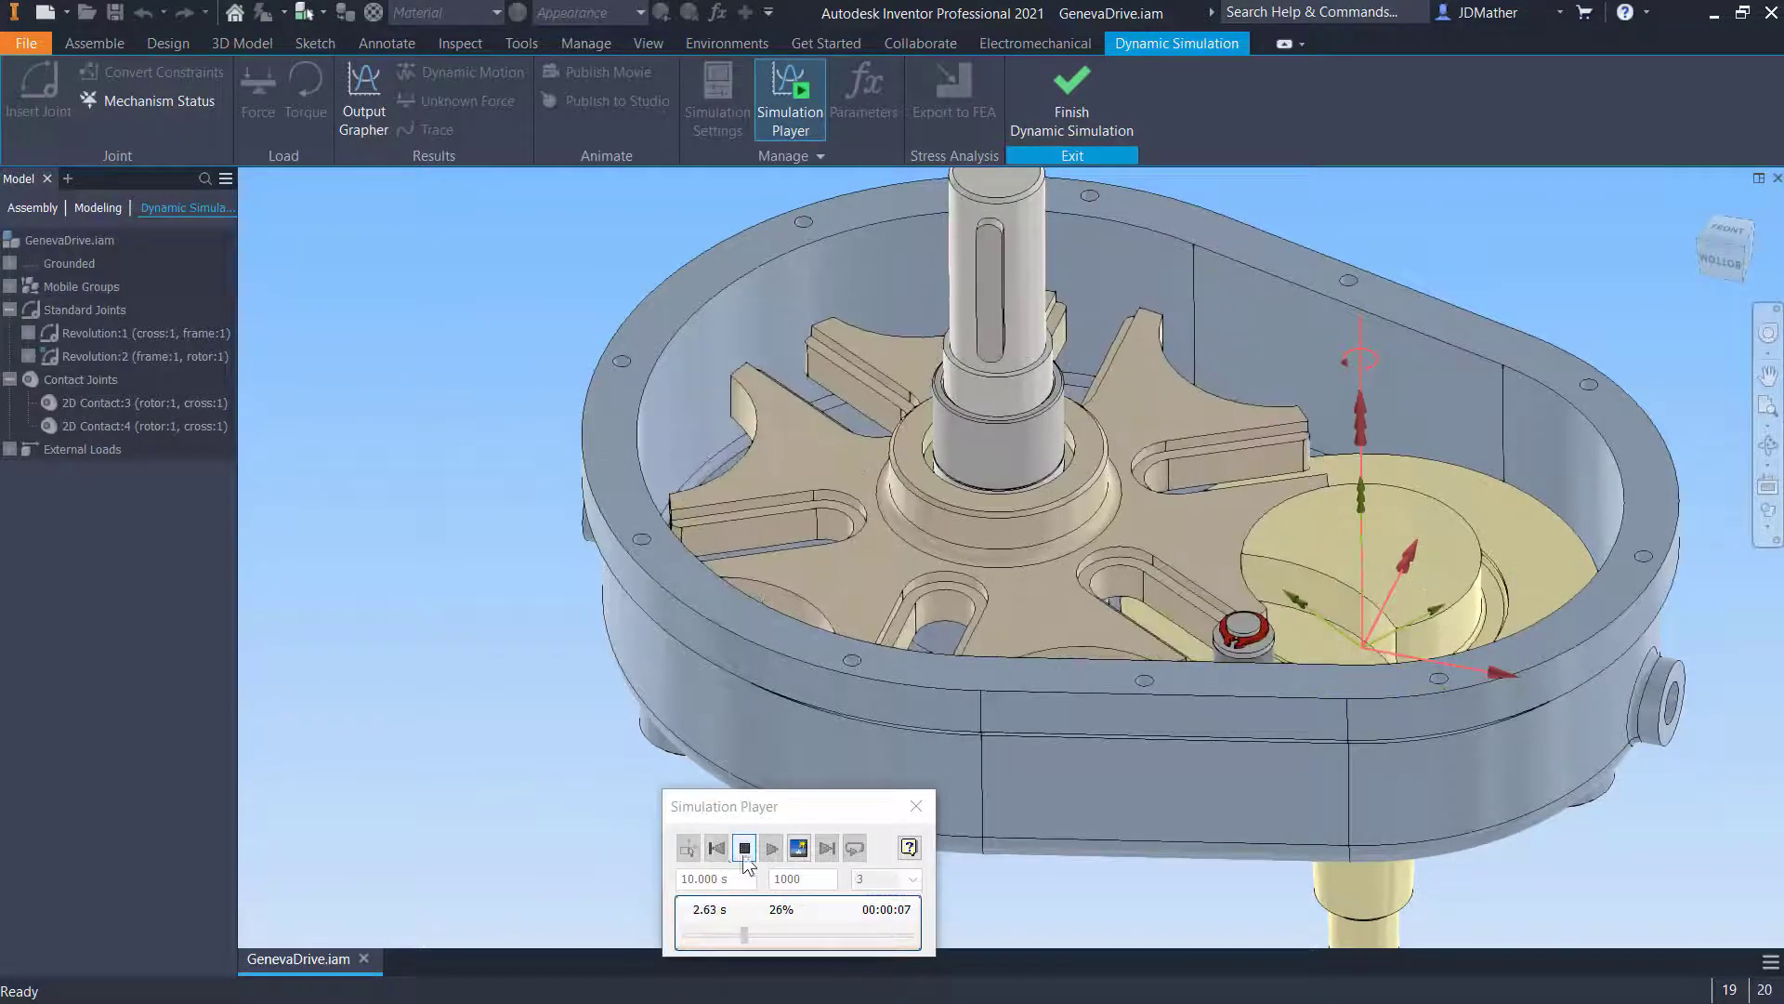
pyautogui.click(692, 850)
pyautogui.click(689, 849)
# - Open the Output Grapher and expand its standard joints
pyautogui.scroll(3, 1069, 660)
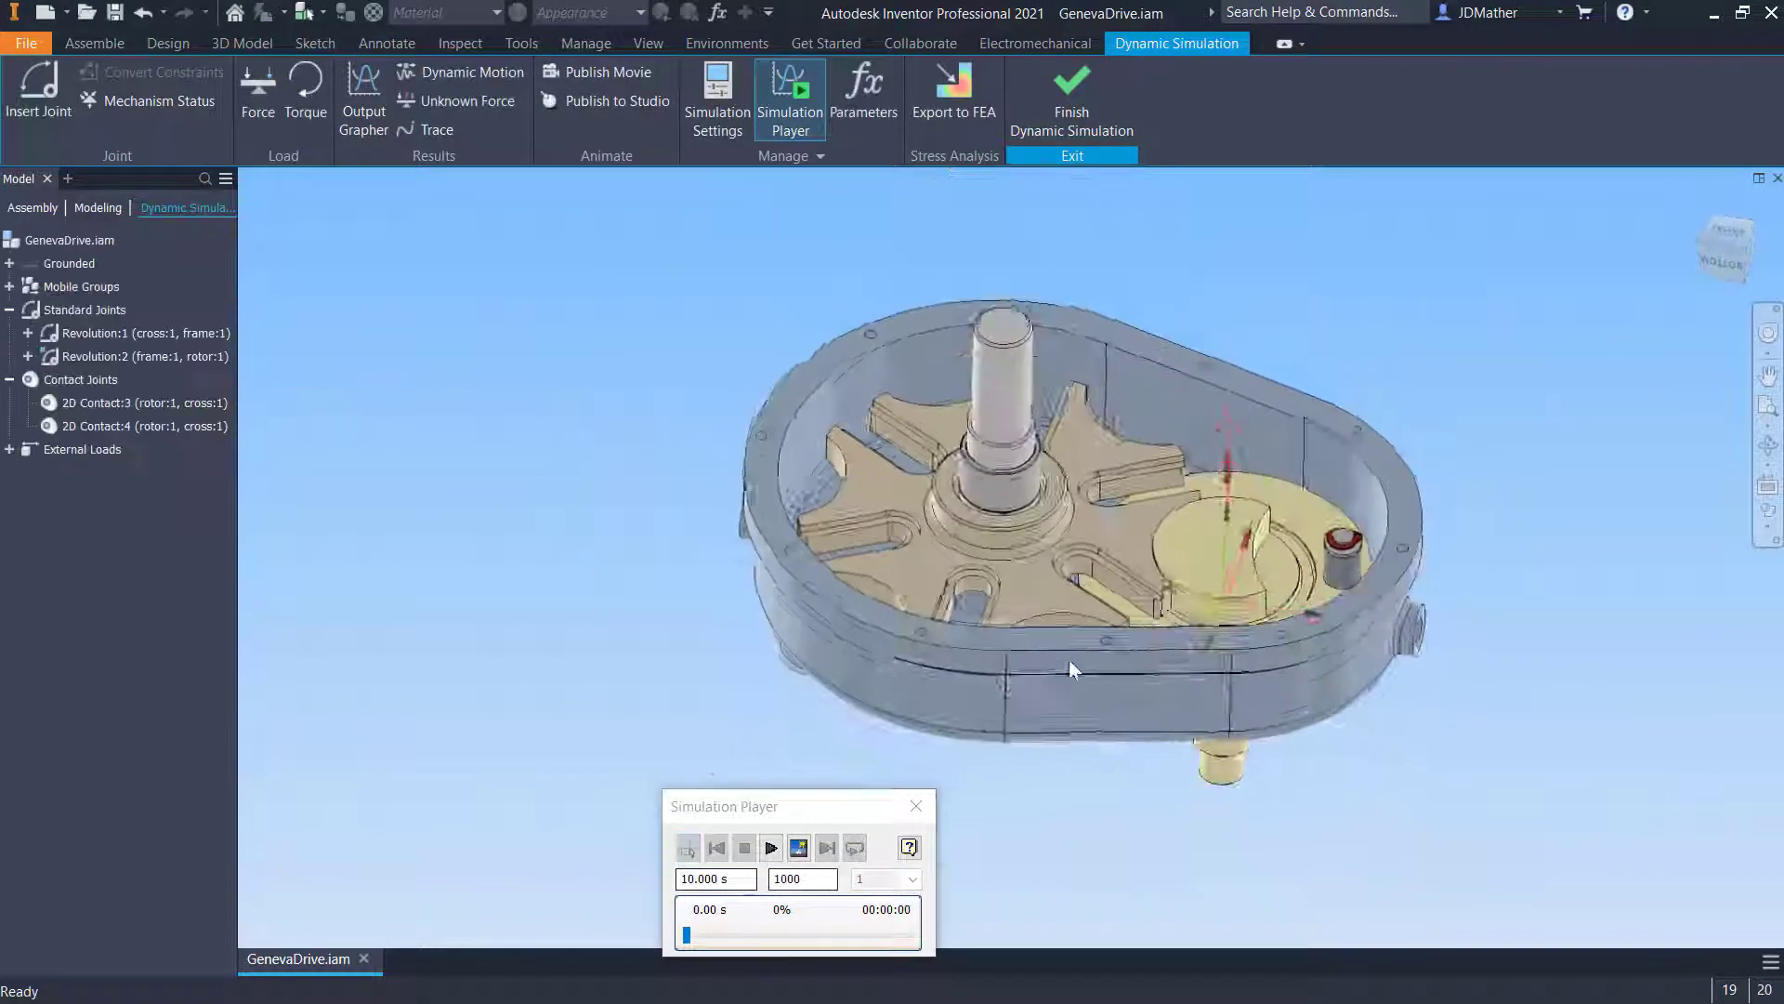
pyautogui.keyDown('shift'); pyautogui.moveTo(1069, 661); pyautogui.dragTo(1277, 565, button='middle'); pyautogui.keyUp('shift')
pyautogui.moveTo(1266, 532); pyautogui.dragTo(1302, 398)
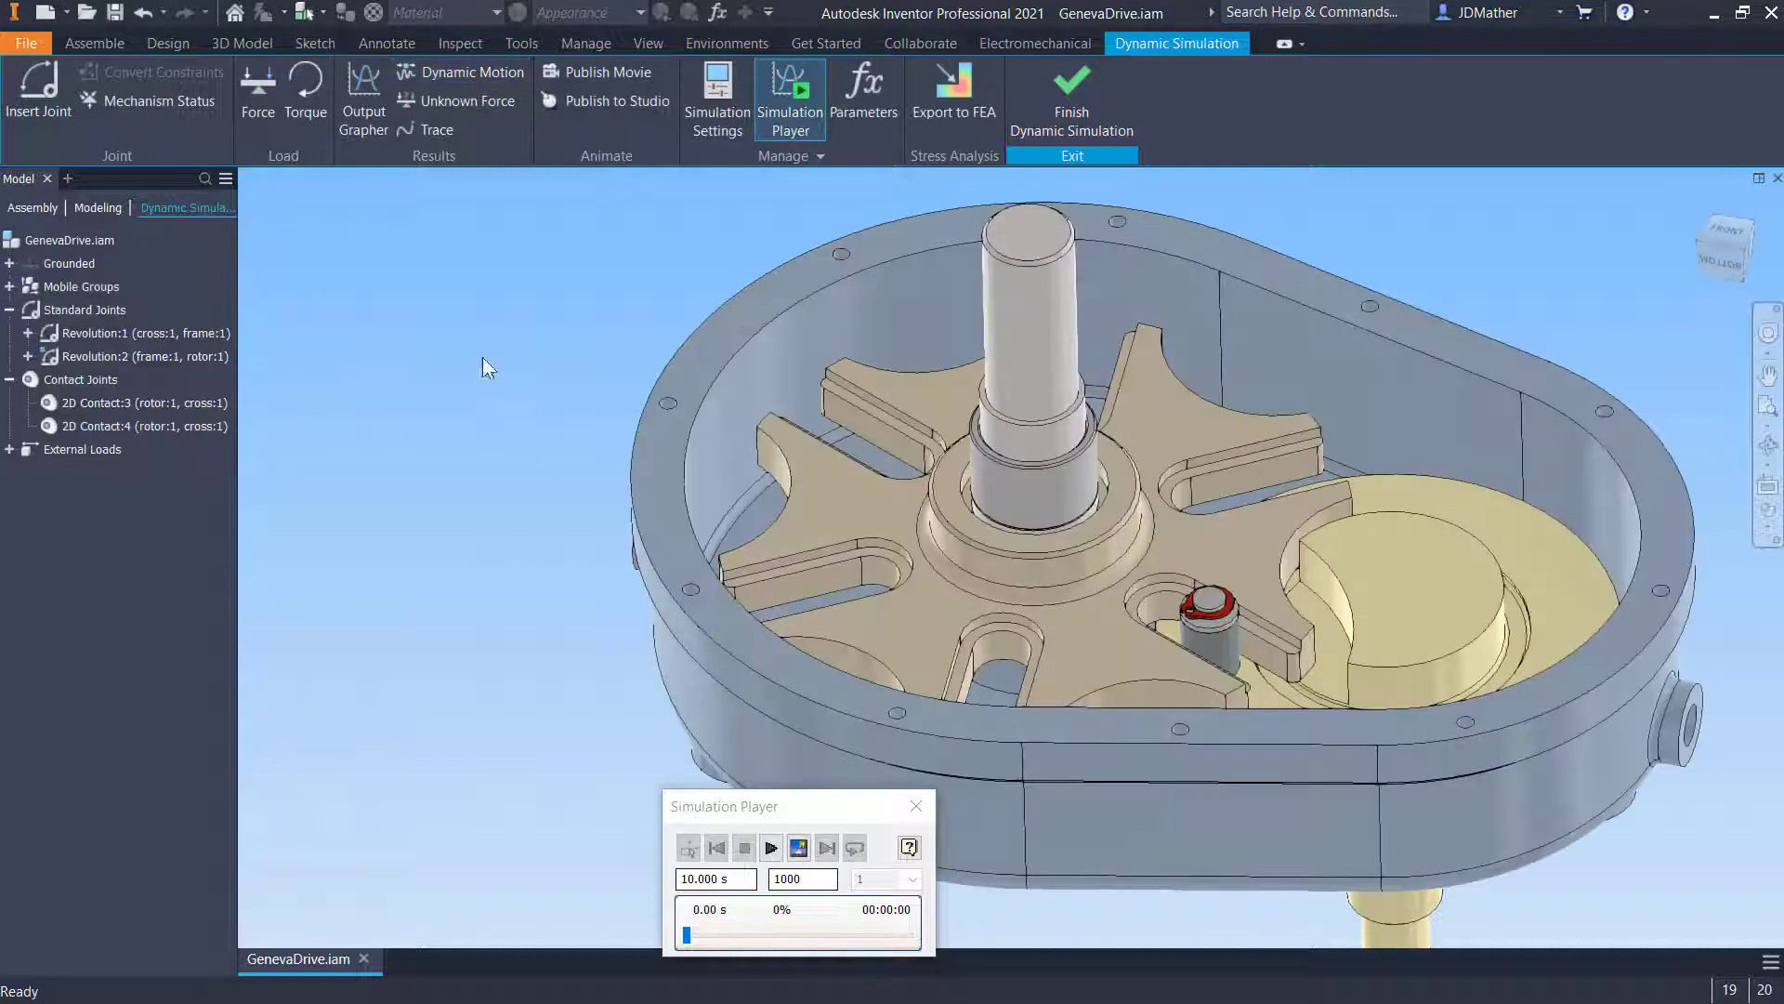
pyautogui.click(359, 110)
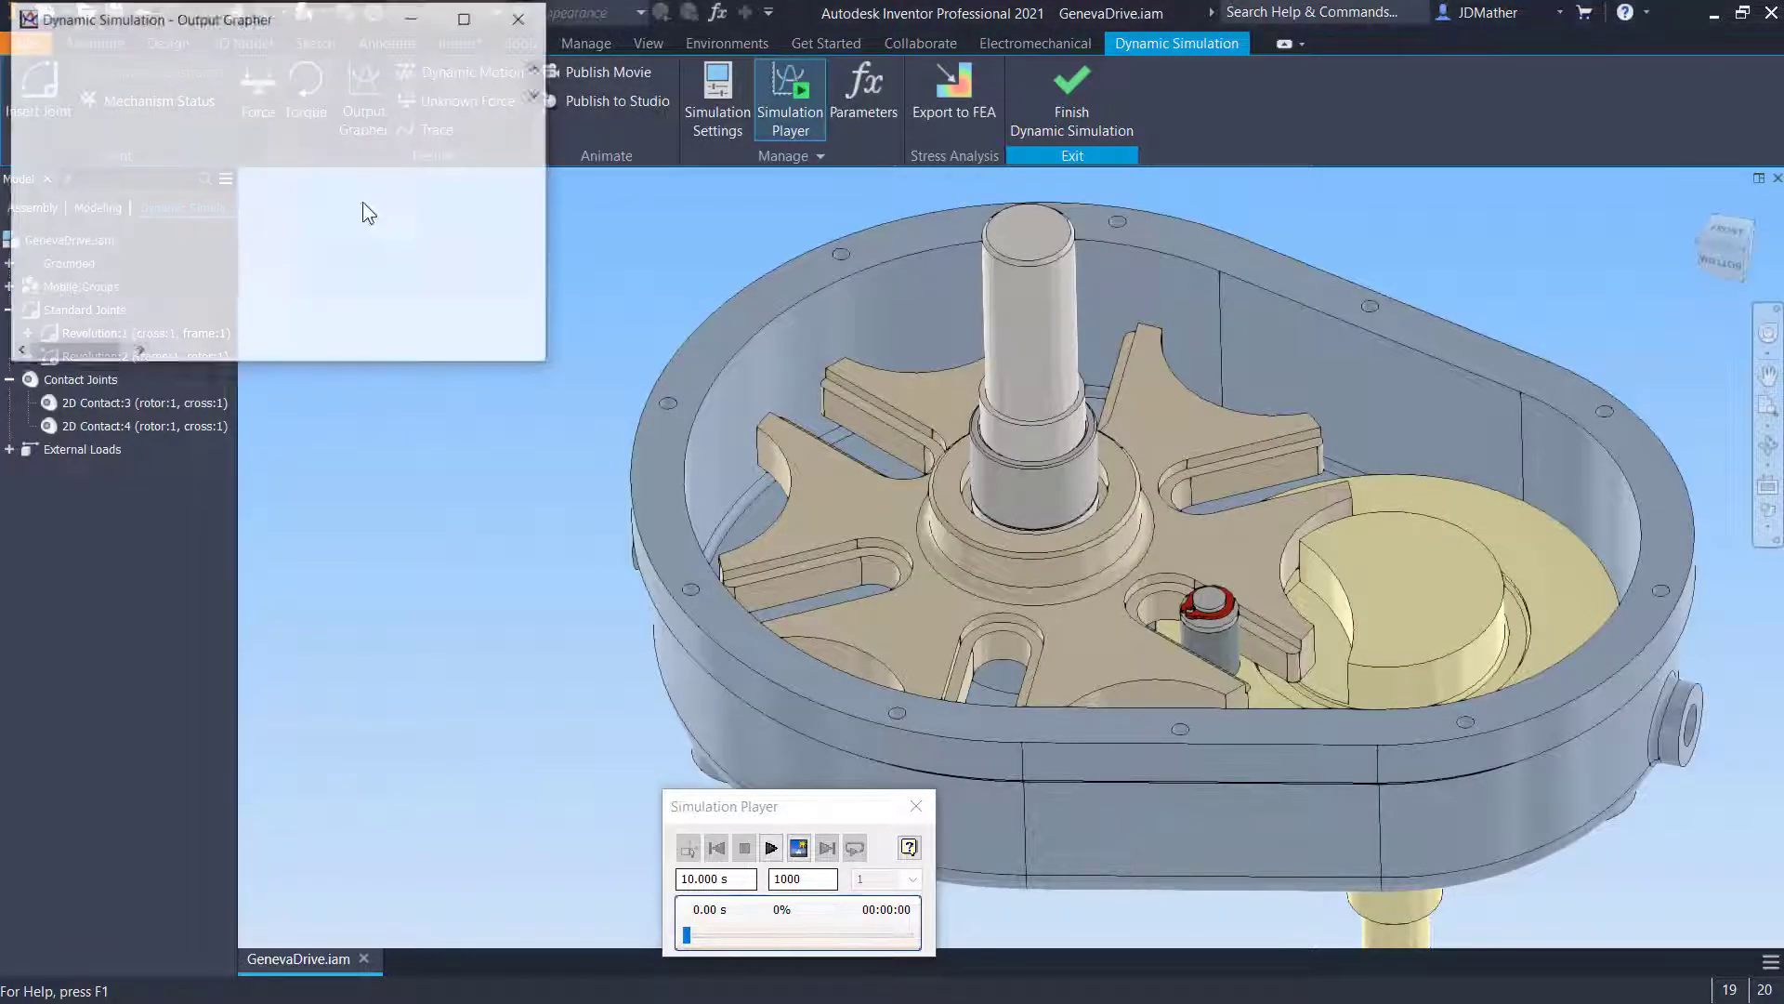
pyautogui.moveTo(410, 284); pyautogui.dragTo(372, 371)
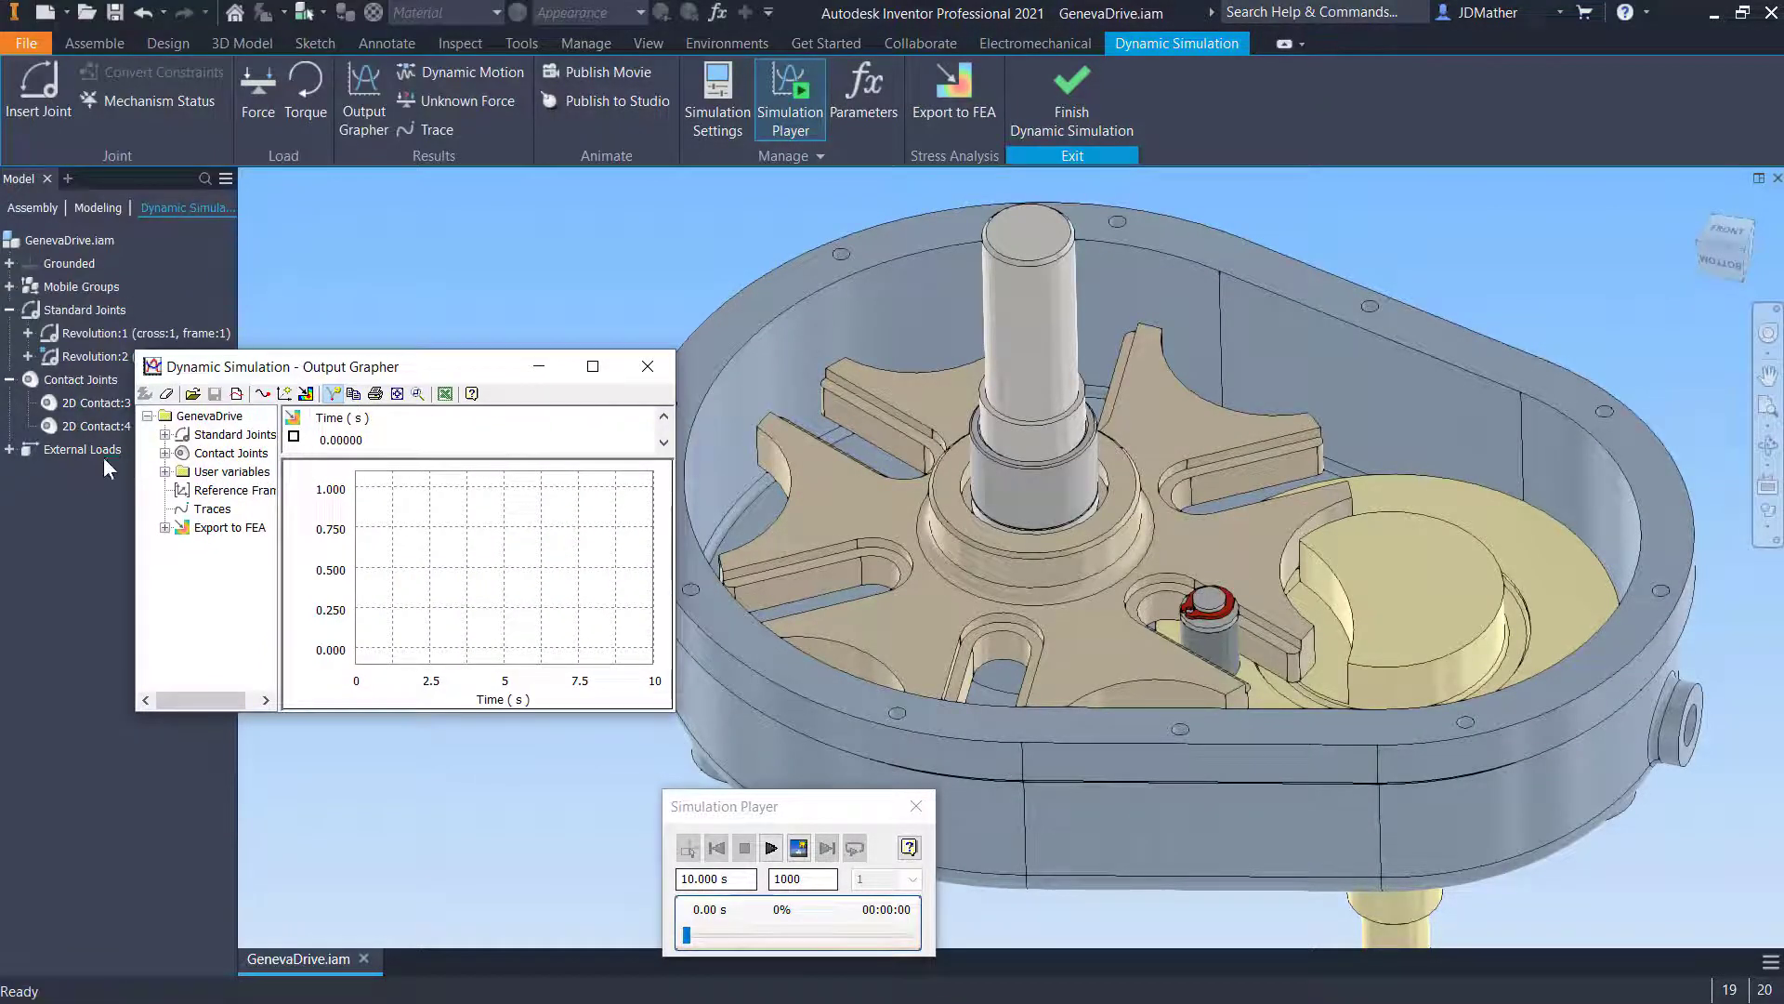
pyautogui.click(165, 434)
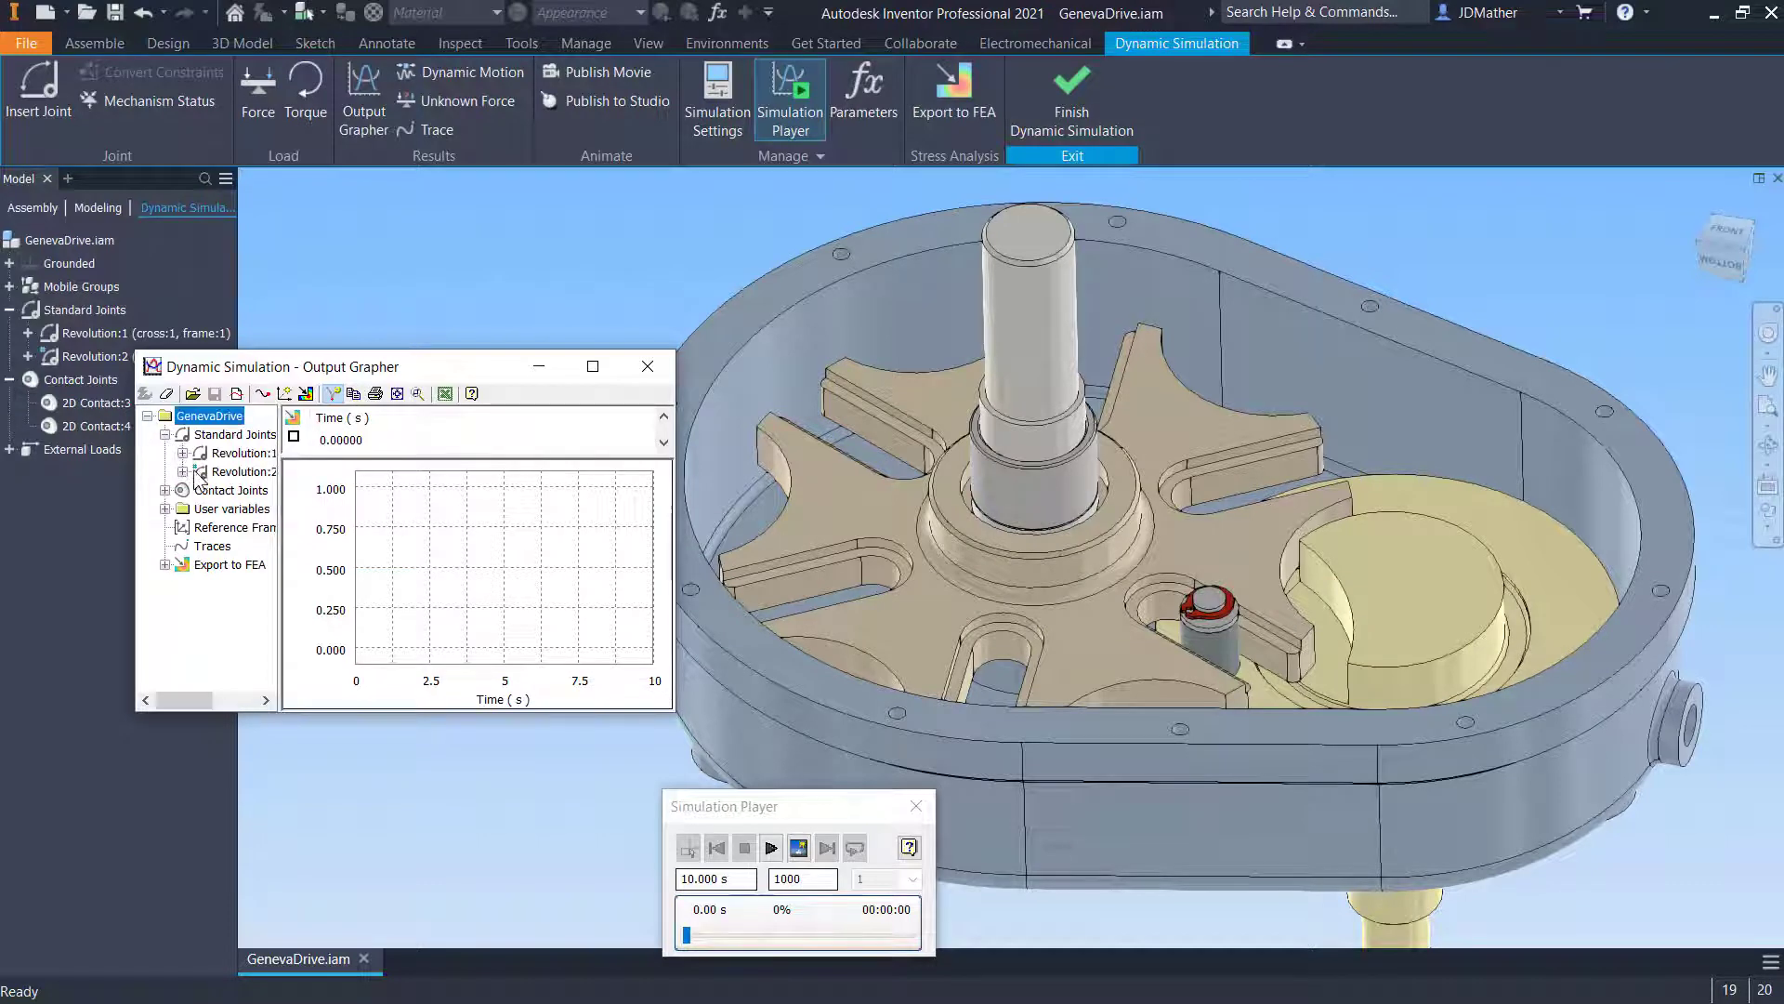
# - Plot the Revolution:2 joint's velocity V[1] in the Output Grapher and run the simulation briefly
pyautogui.moveTo(282, 561); pyautogui.dragTo(369, 560)
pyautogui.moveTo(363, 372); pyautogui.dragTo(321, 504)
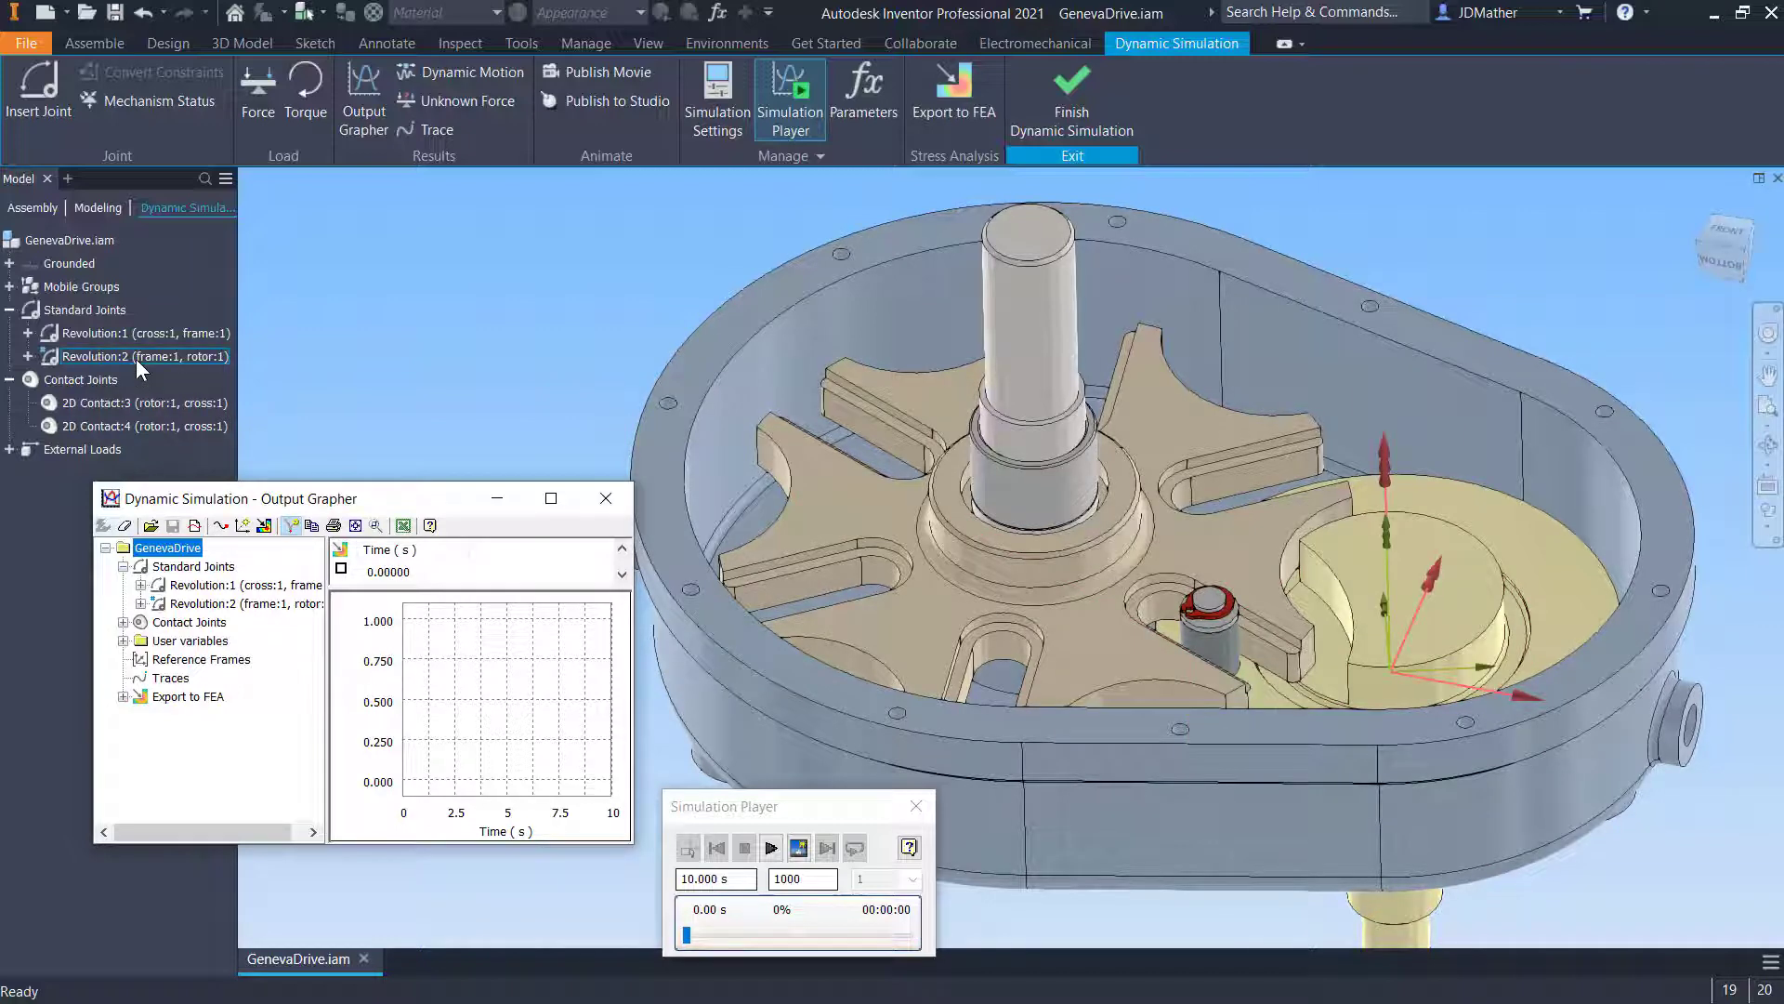
pyautogui.click(140, 603)
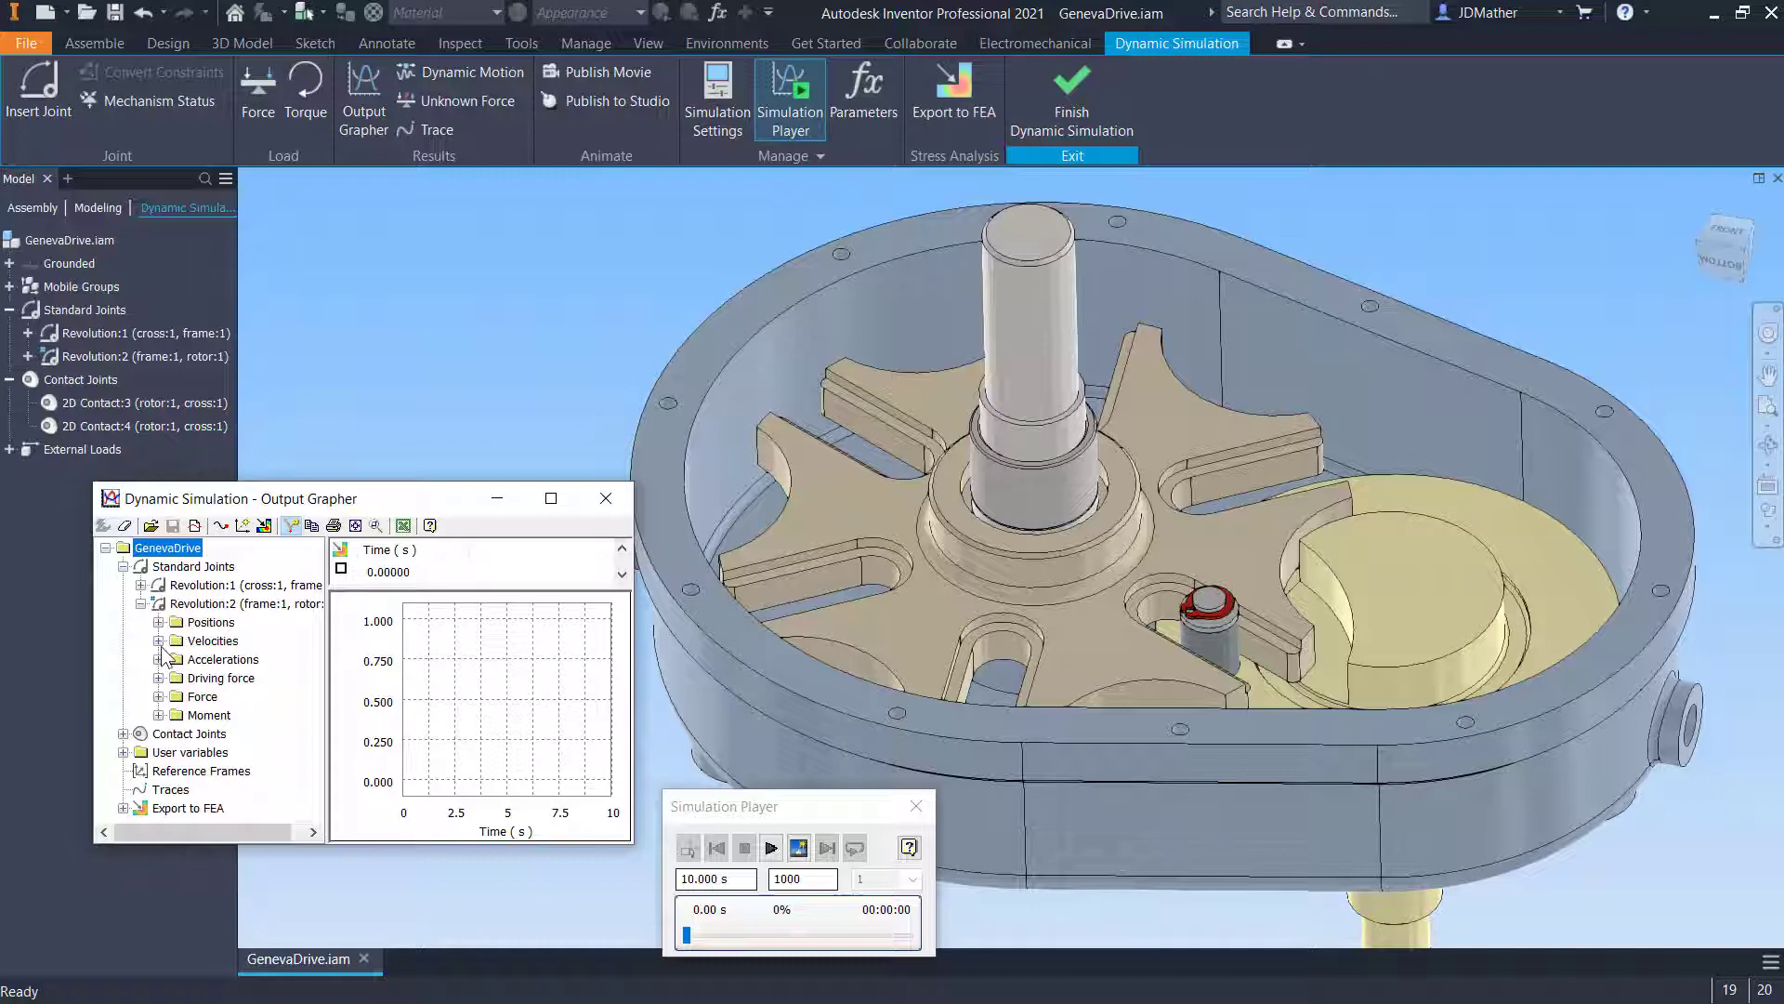
pyautogui.click(159, 640)
pyautogui.click(193, 659)
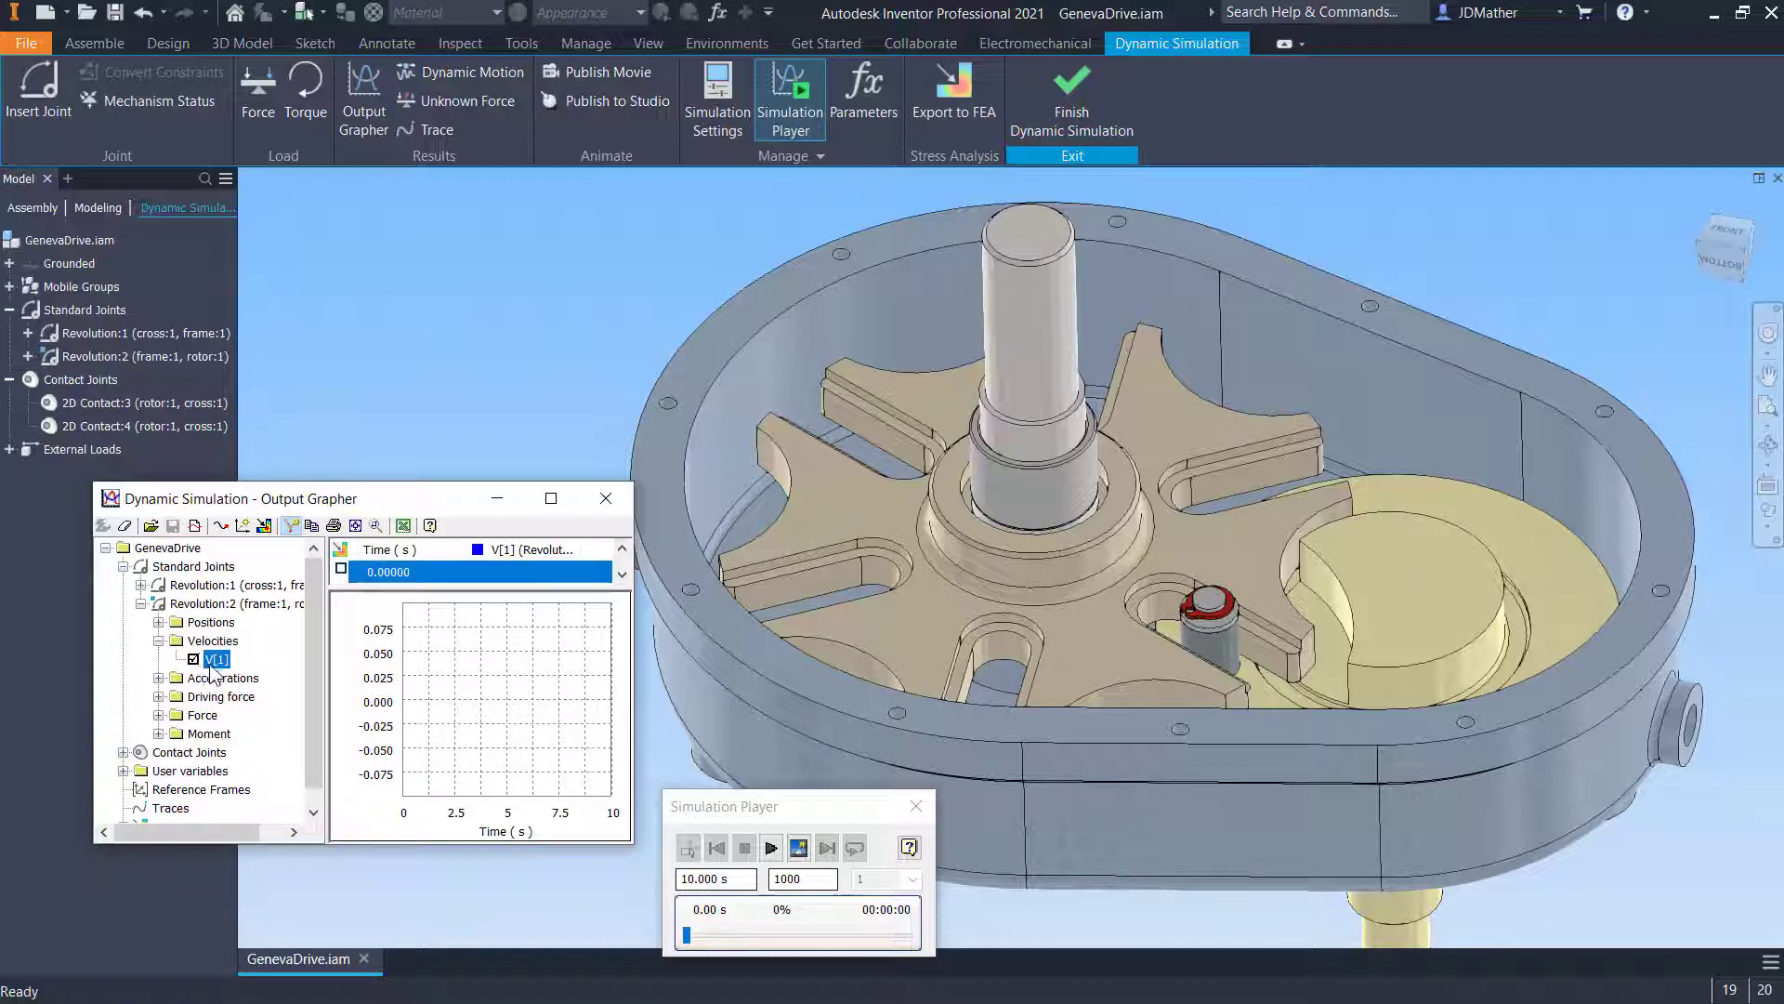
pyautogui.click(770, 849)
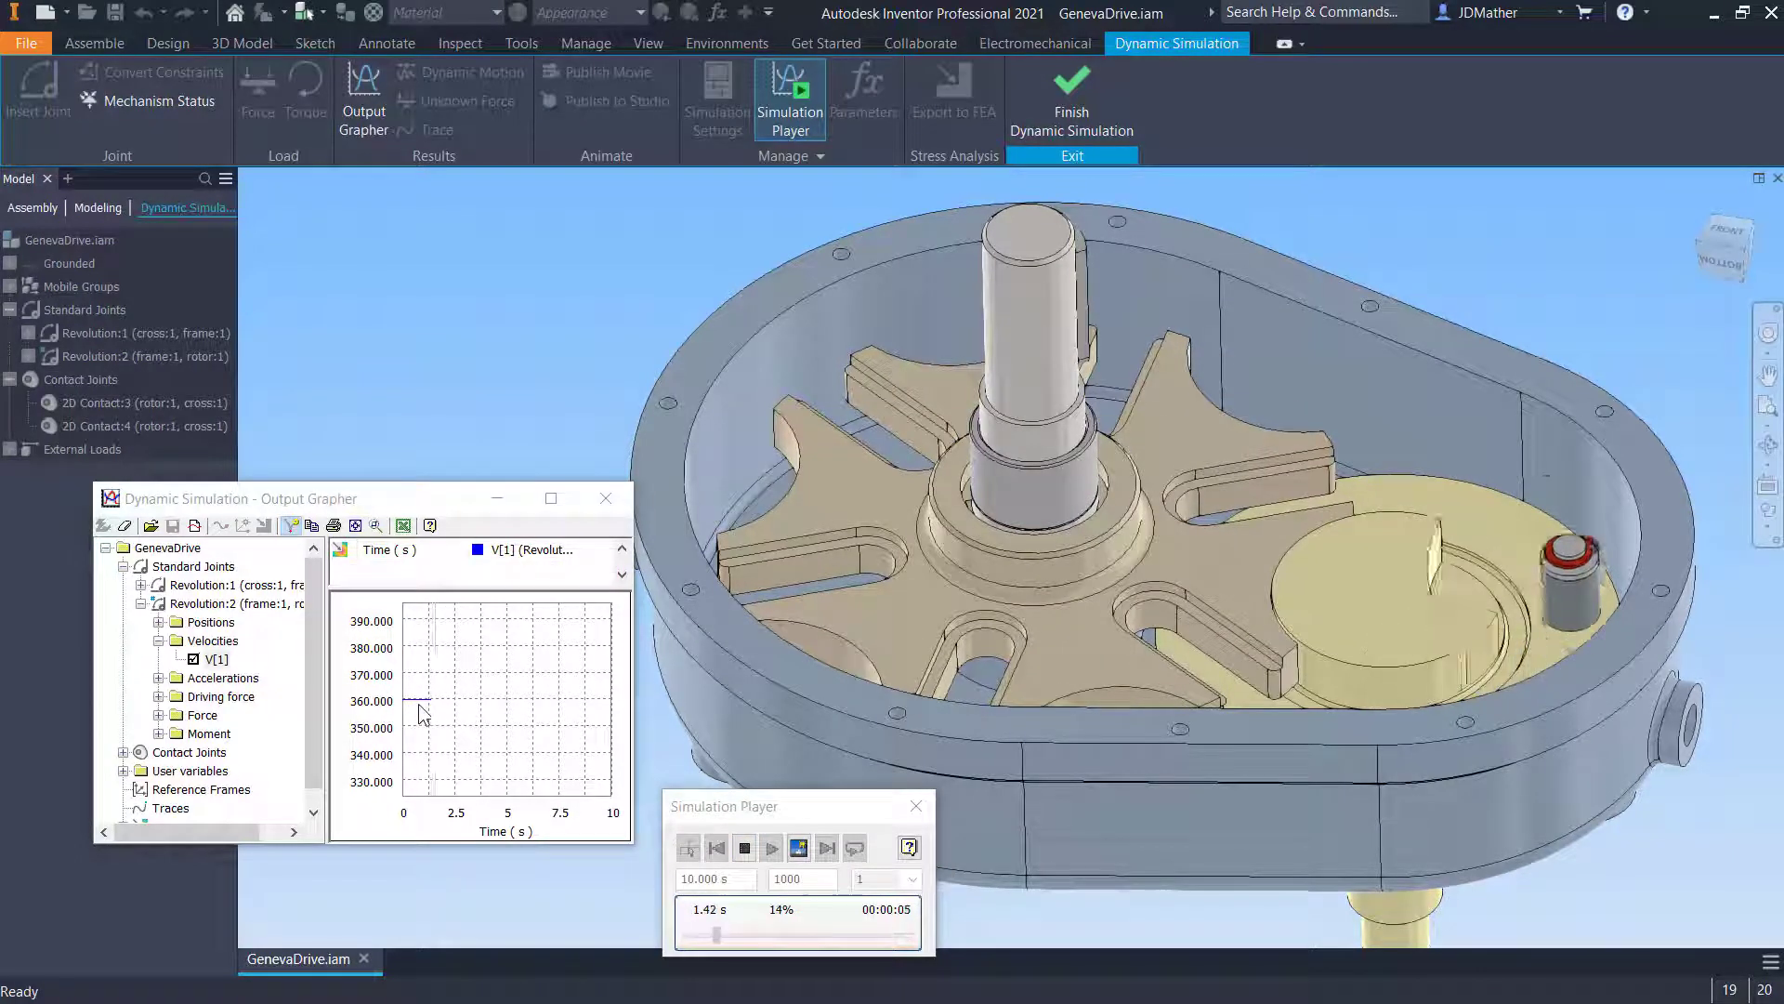
pyautogui.click(744, 848)
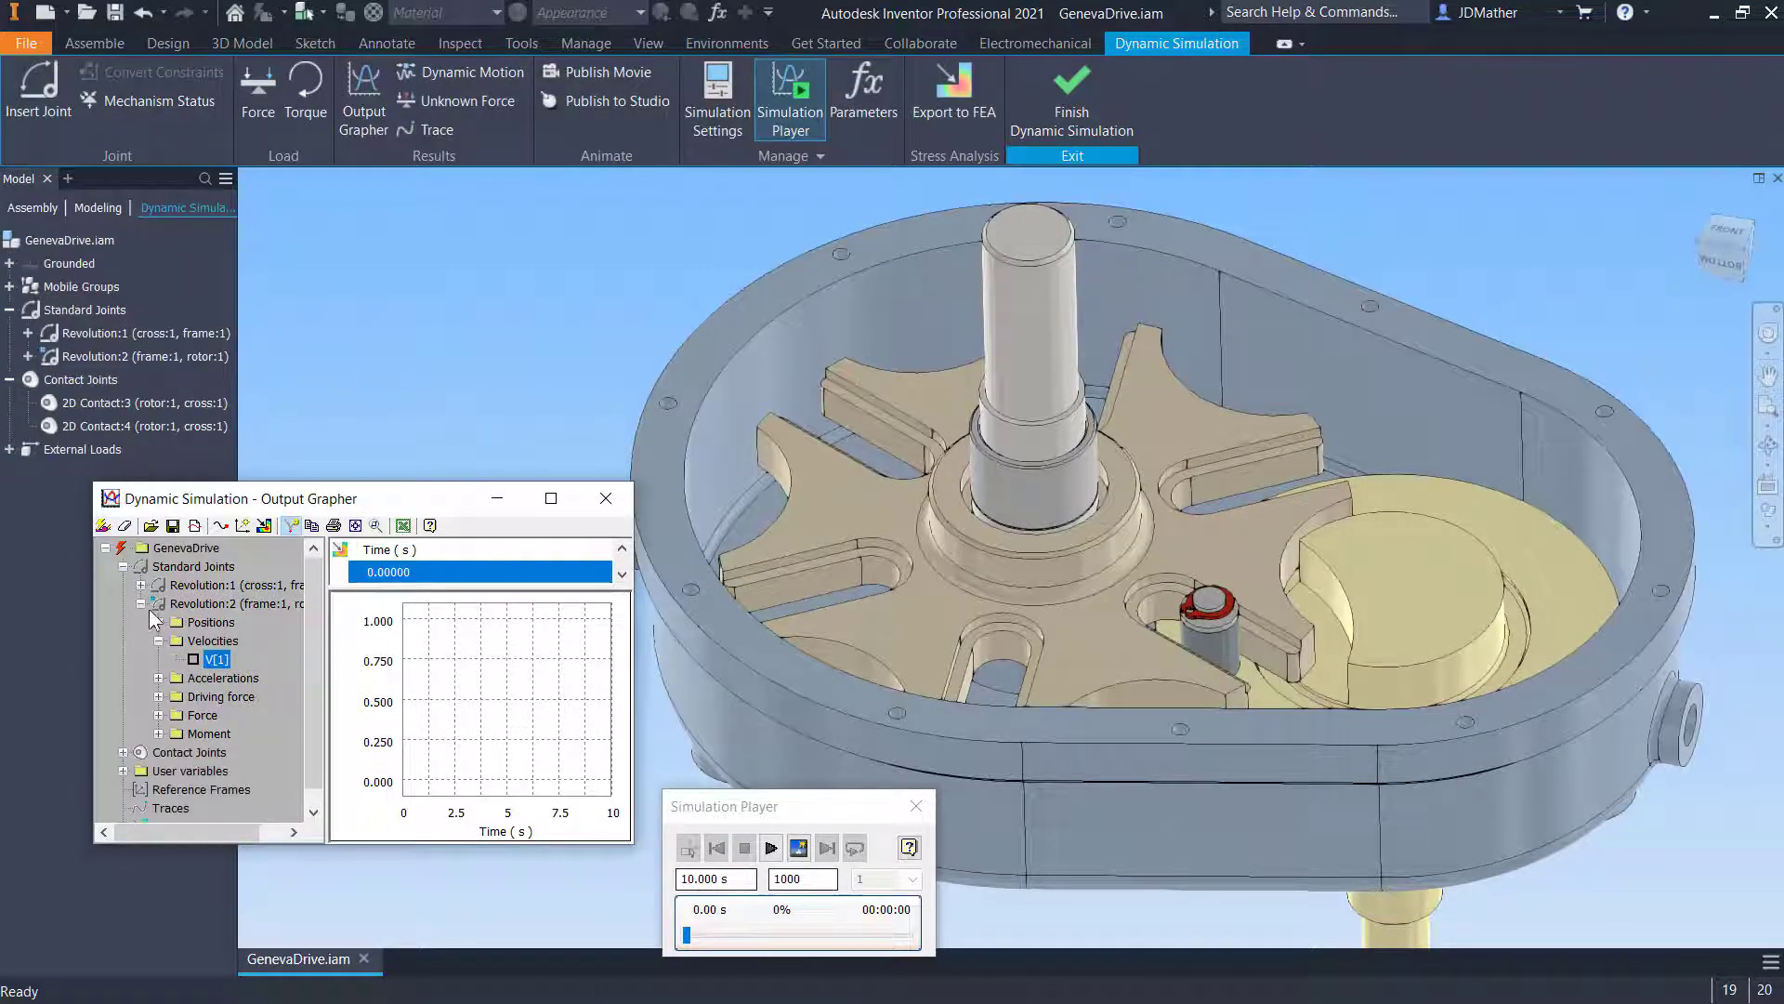
# - Plot the Revolution:1 joint's velocity V[1] and run the simulation again
pyautogui.click(140, 585)
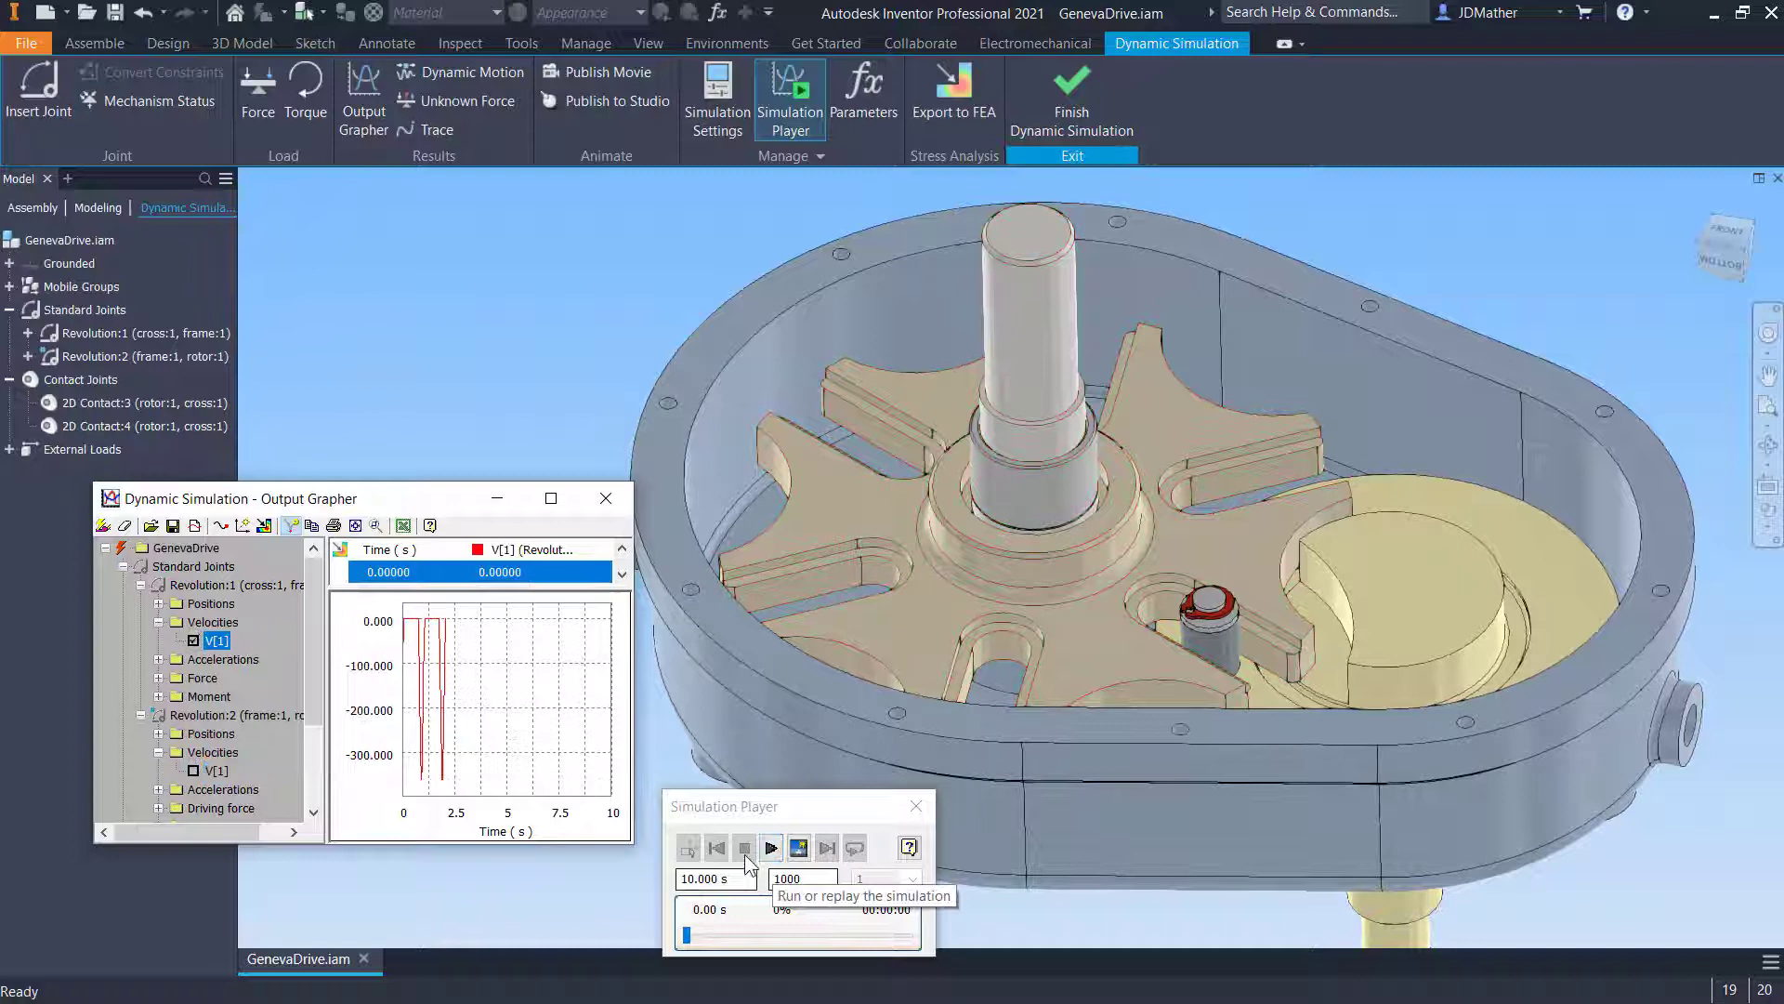
pyautogui.click(764, 847)
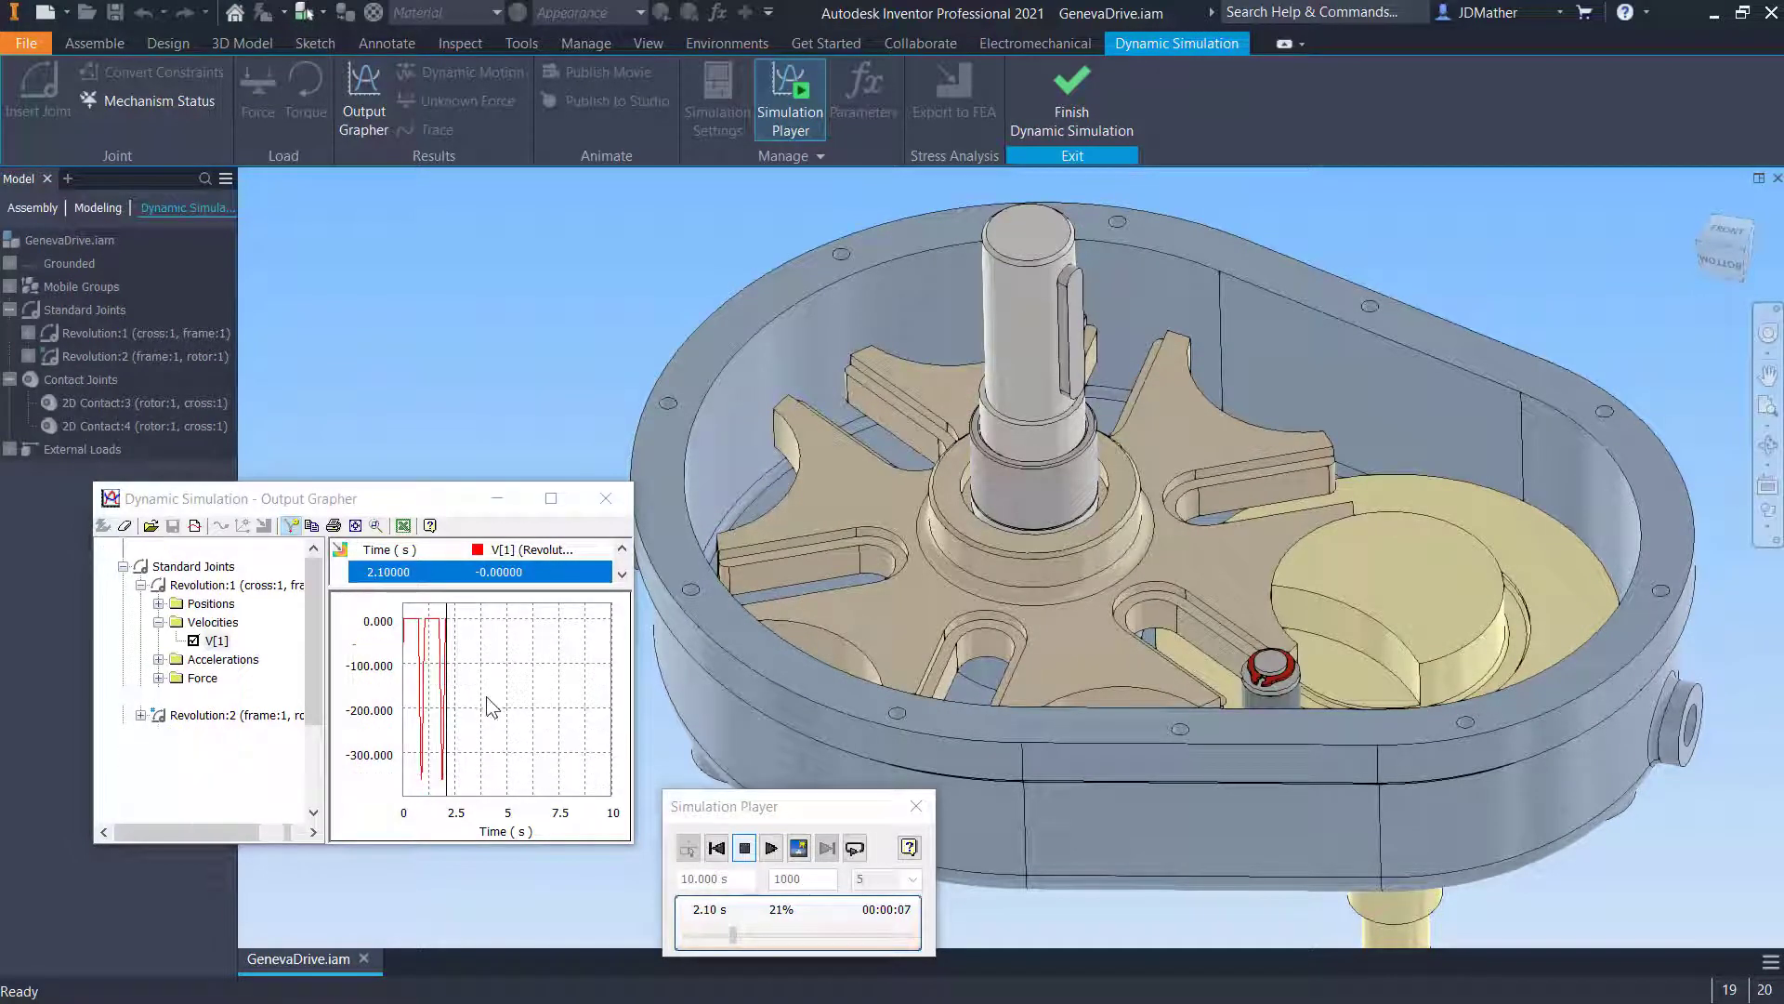
# - Enlarge the Output Grapher and zoom the velocity graph to examine the Geneva wheel's velocity curve
pyautogui.scroll(5, 469, 692)
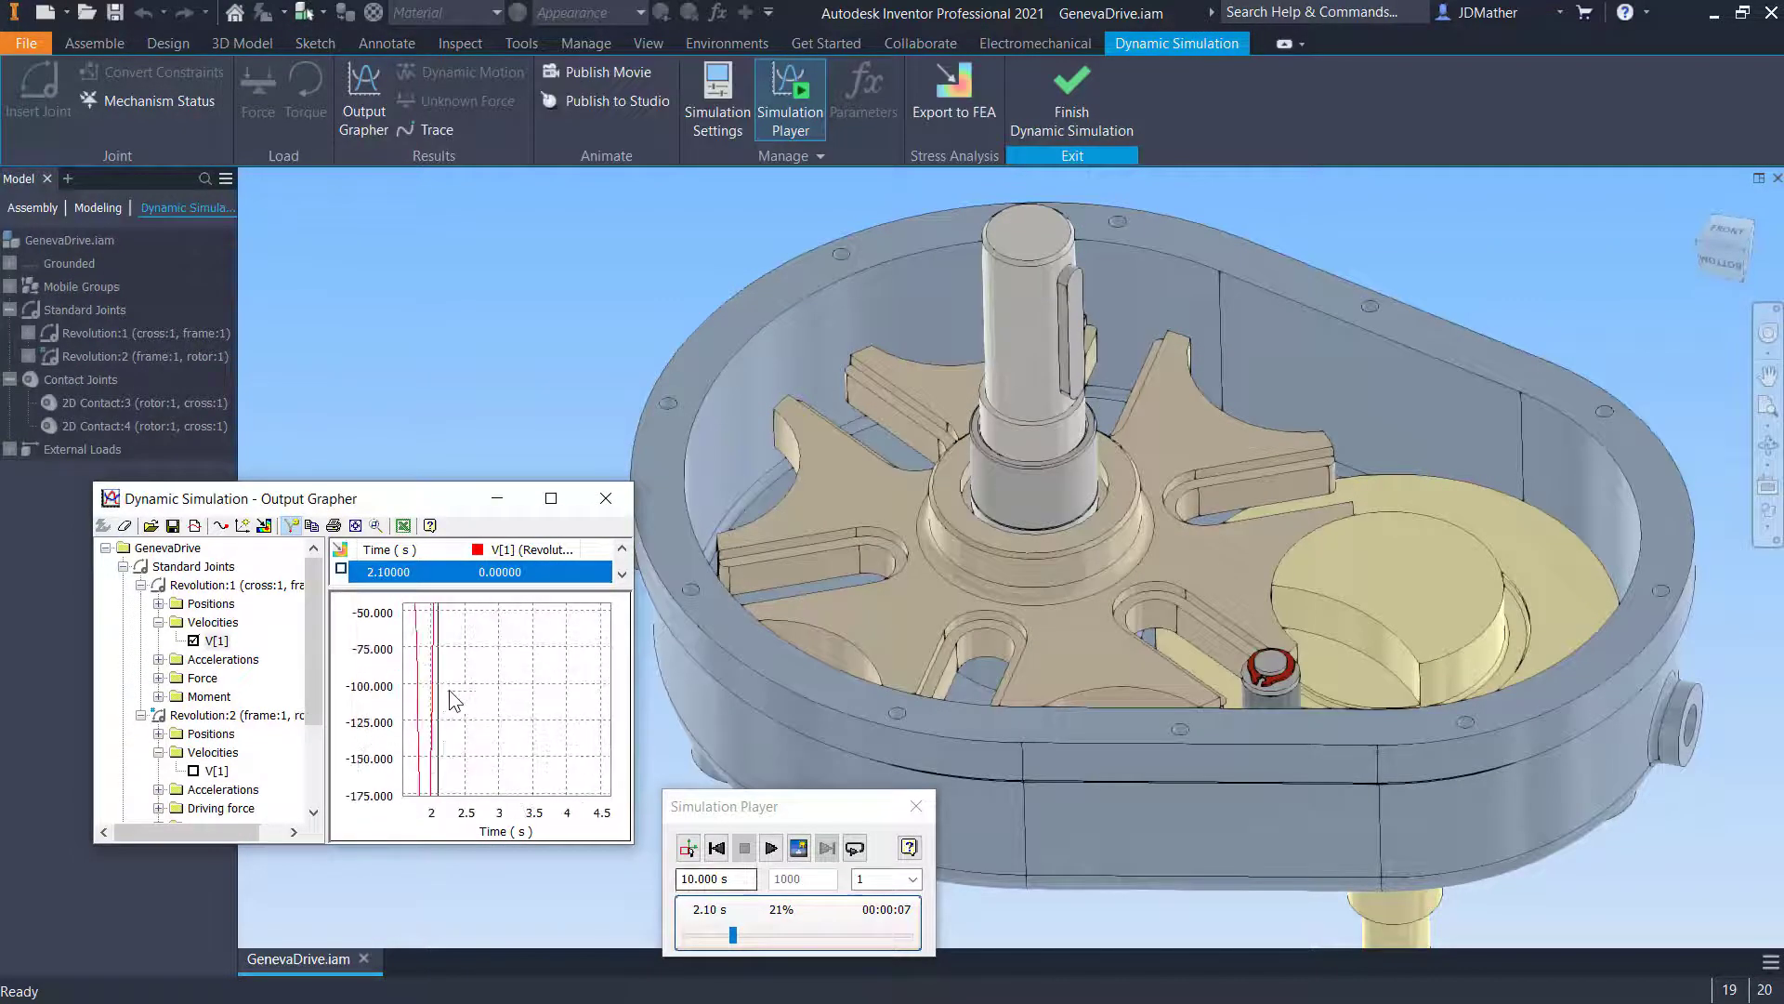
pyautogui.moveTo(374, 502); pyautogui.dragTo(293, 322)
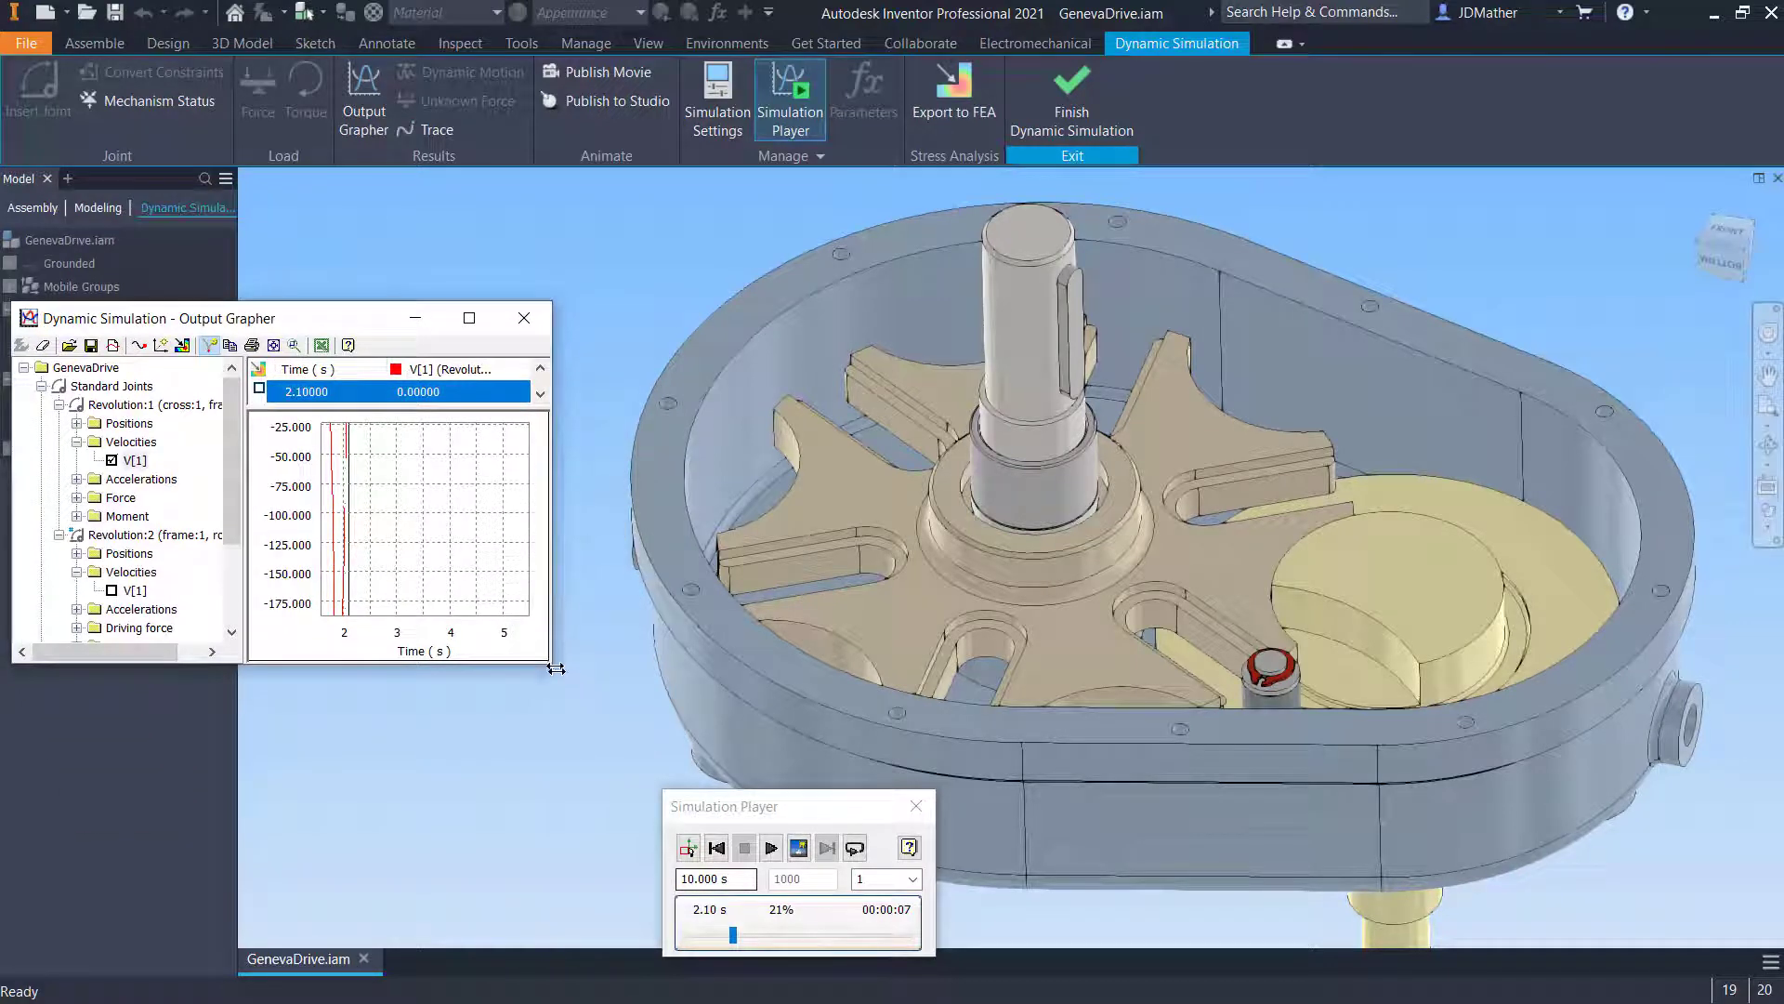
pyautogui.moveTo(551, 662); pyautogui.dragTo(964, 808)
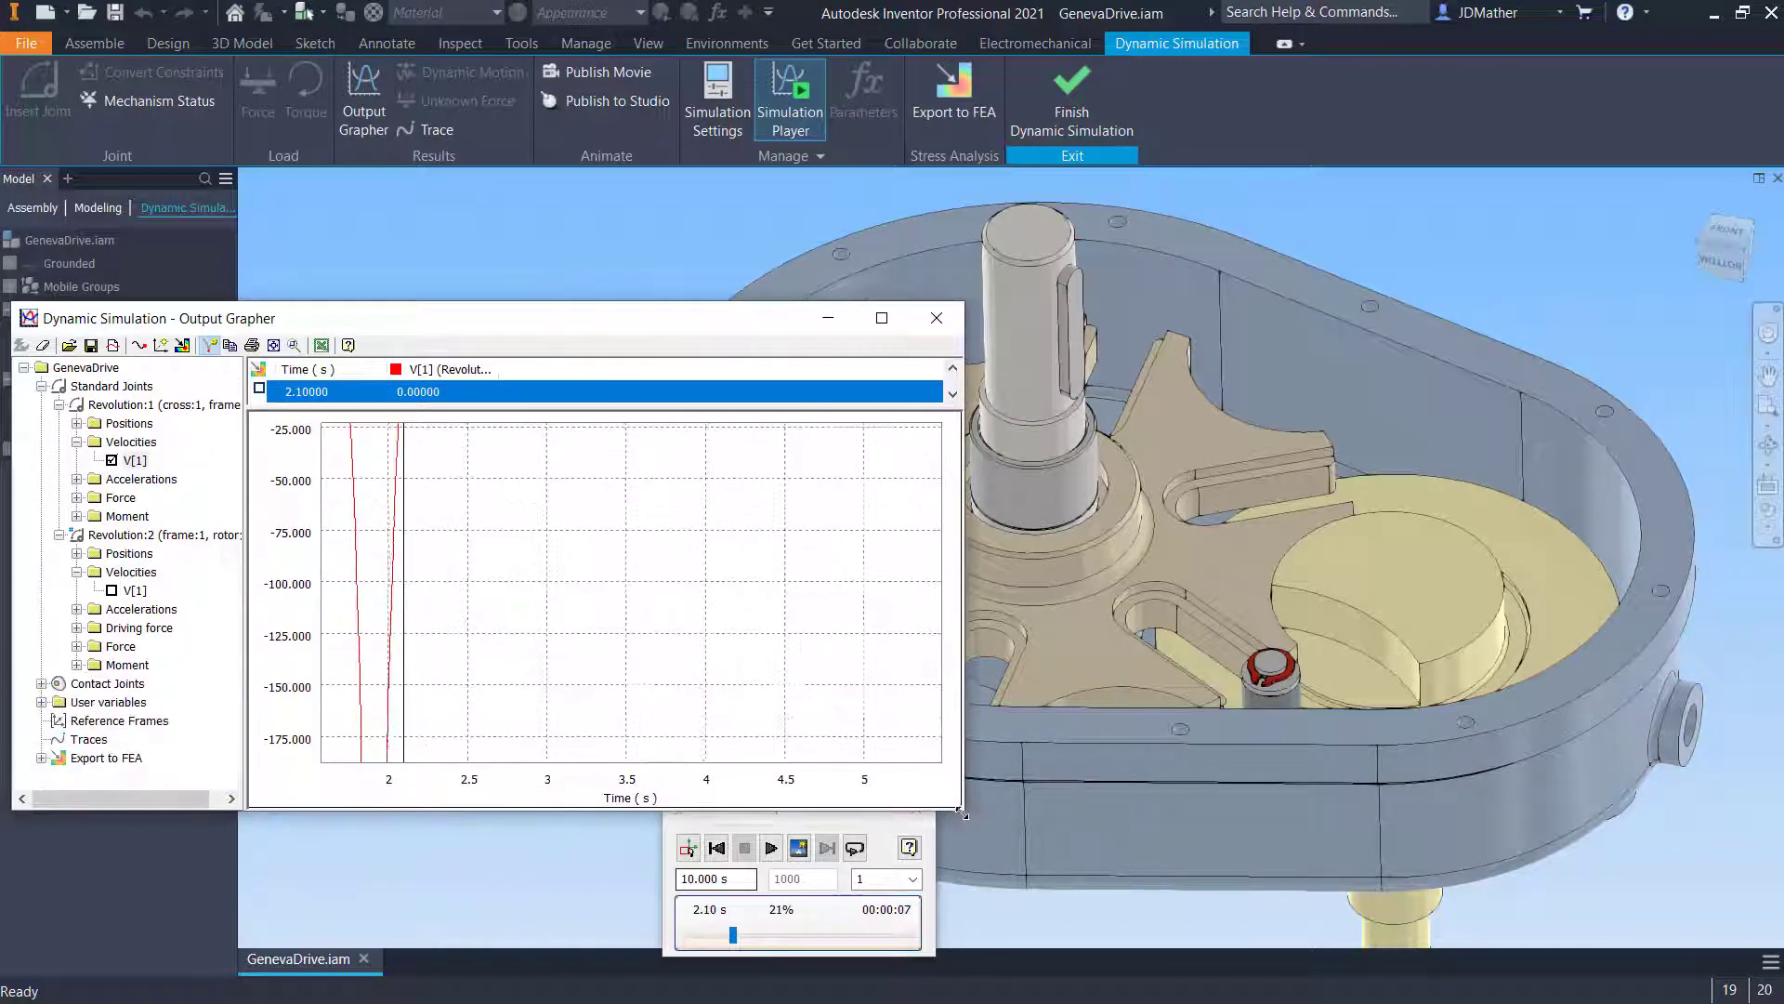
pyautogui.scroll(5, 690, 700)
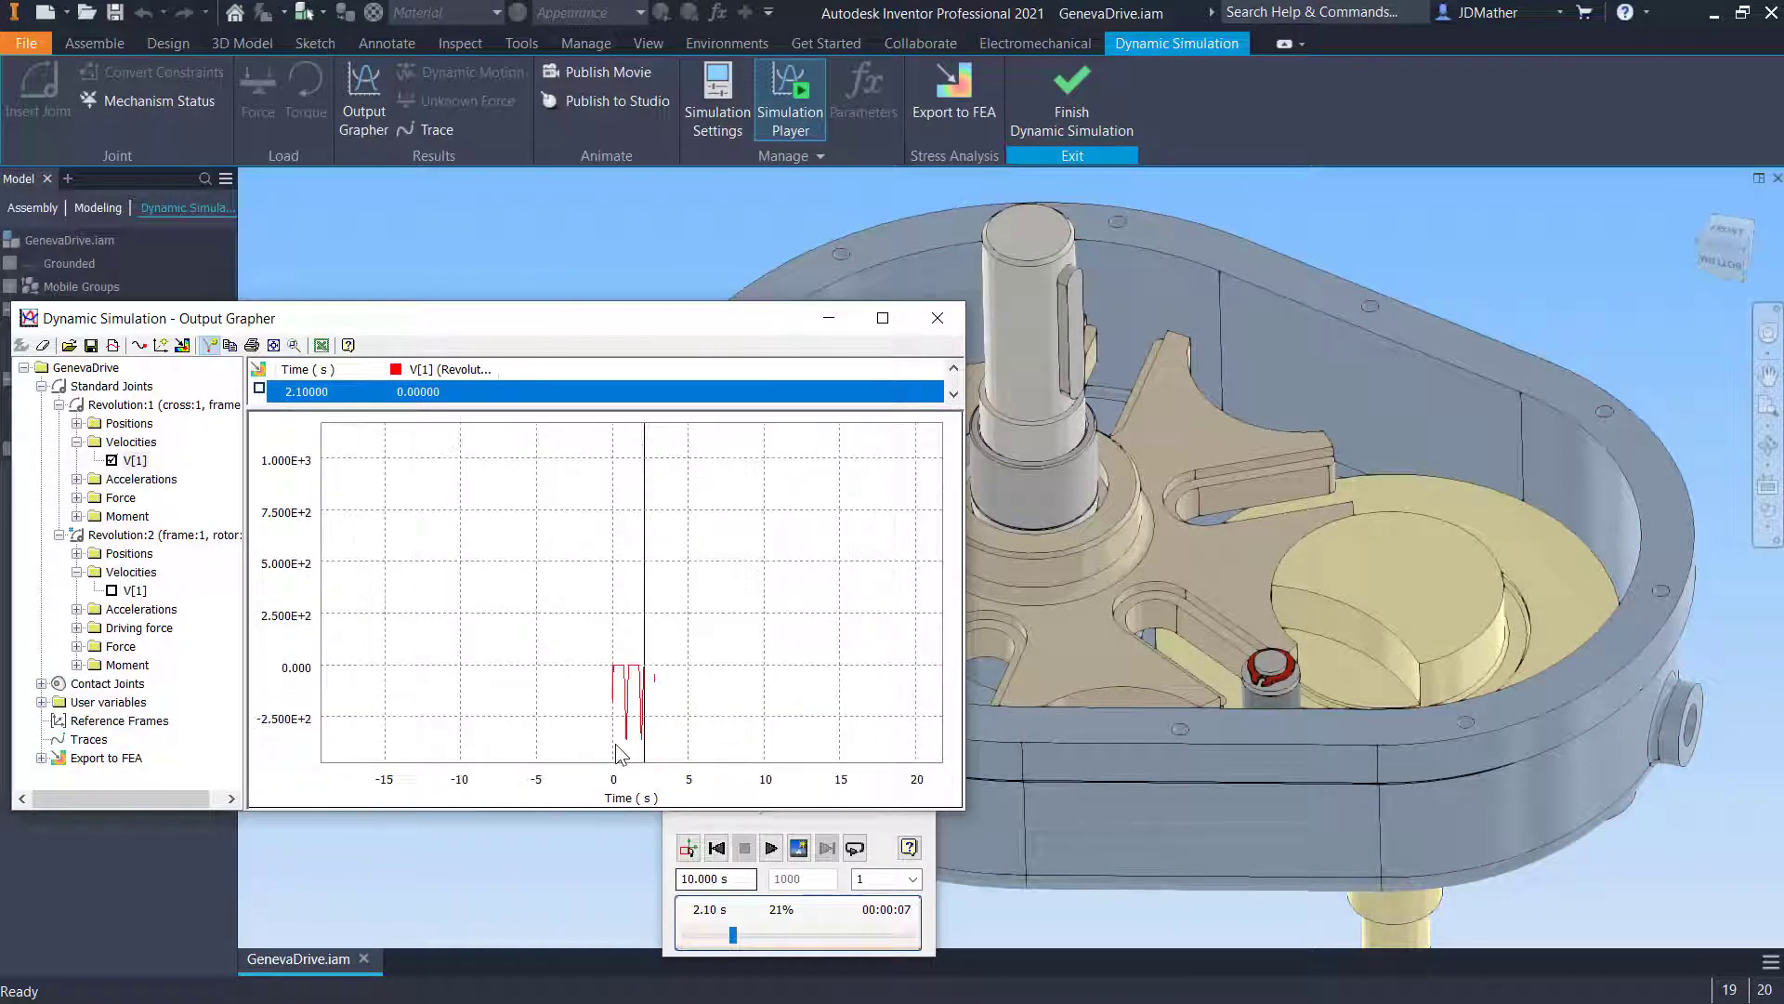
pyautogui.scroll(-2, 665, 688)
pyautogui.scroll(3, 785, 558)
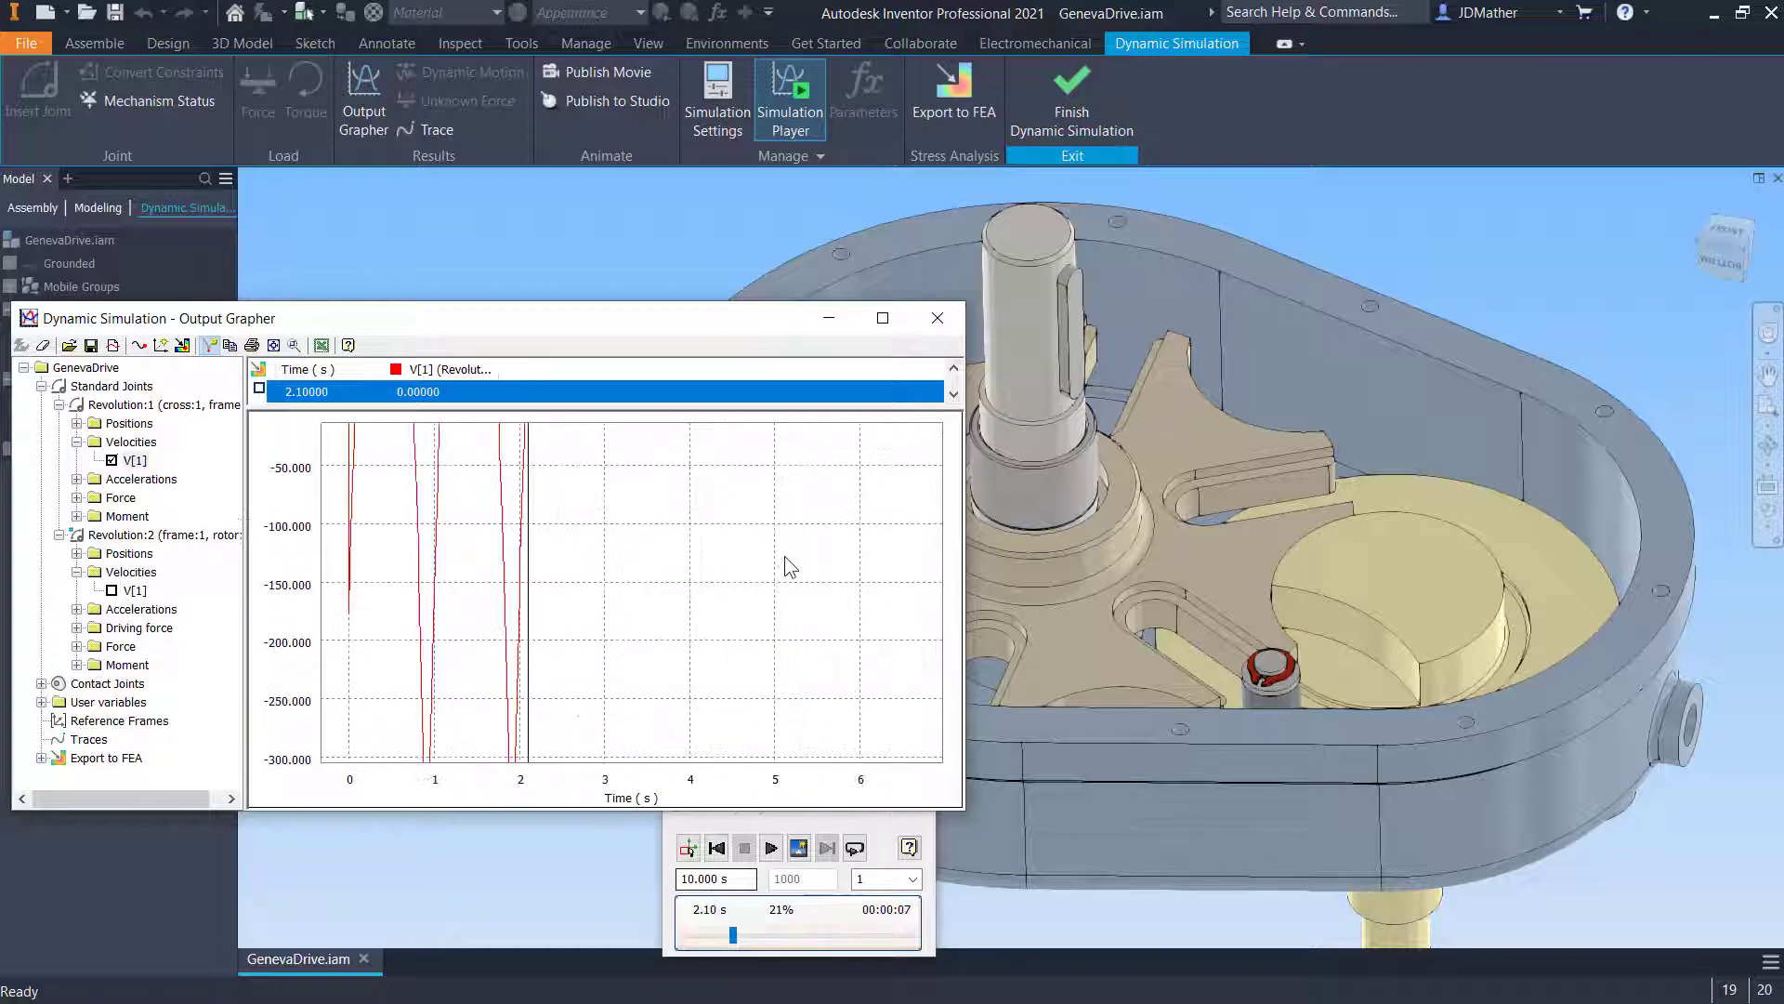
pyautogui.scroll(-2, 784, 556)
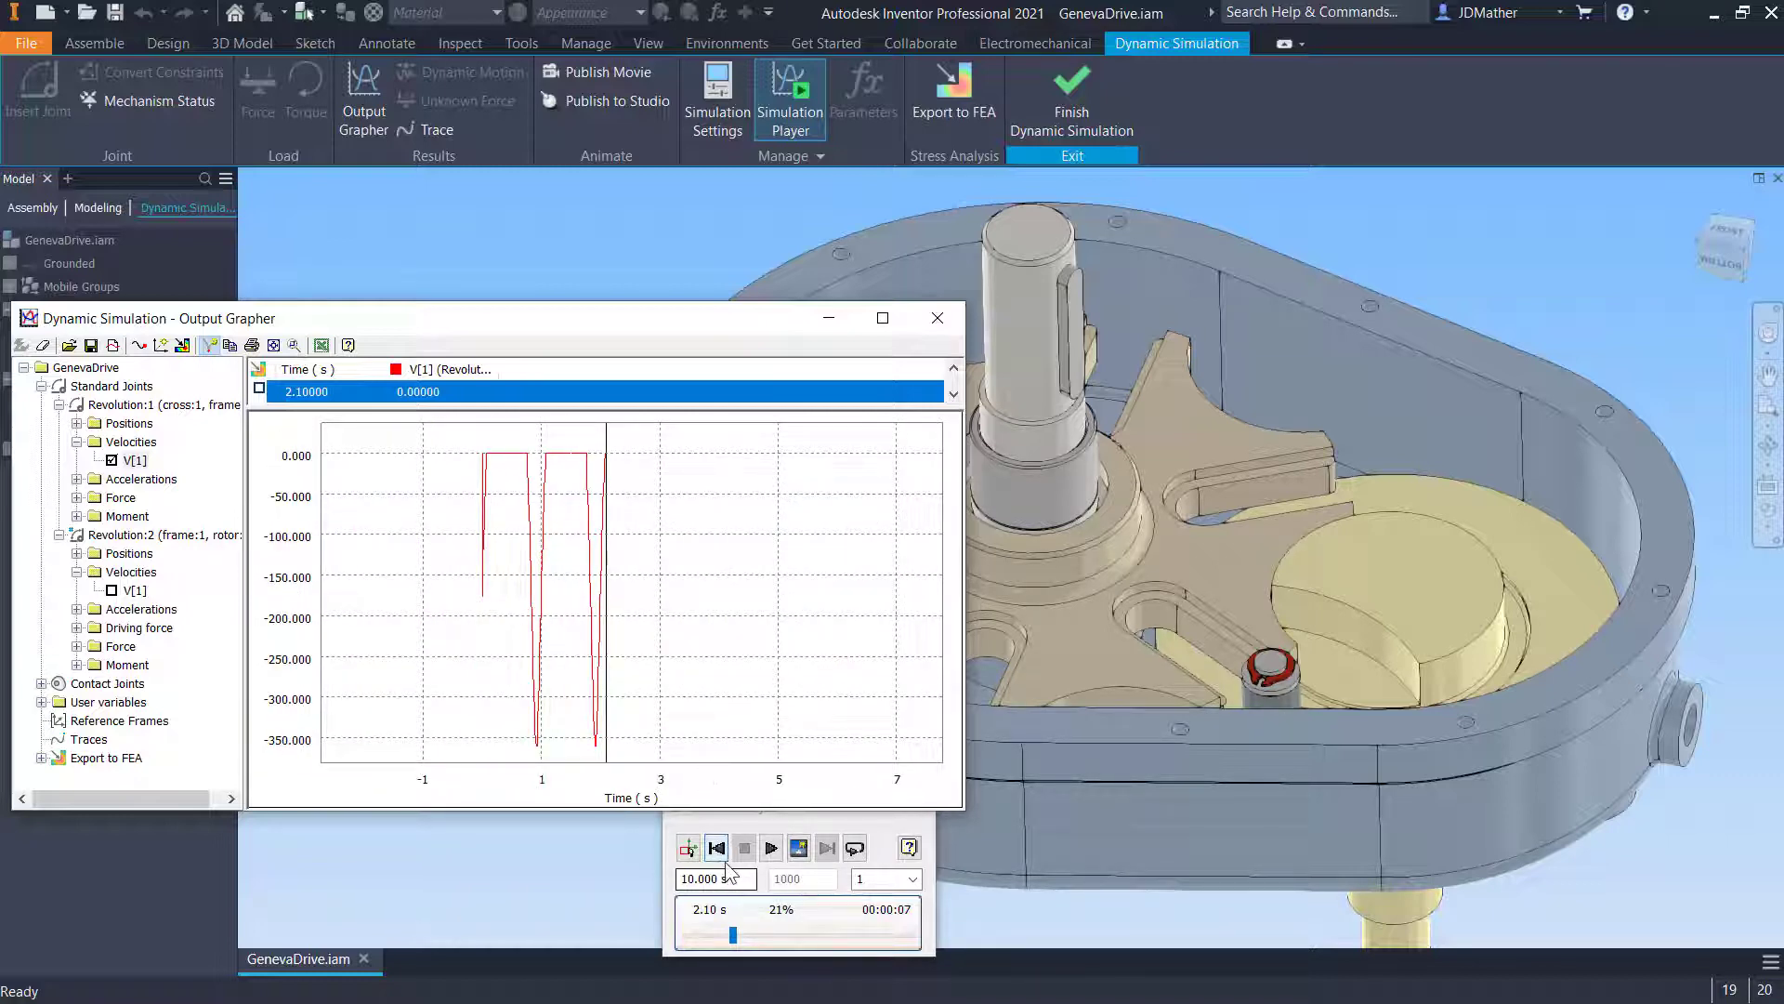
# - Replace the Revolution:1 velocity curve with its acceleration A[1] and run the simulation
pyautogui.click(112, 460)
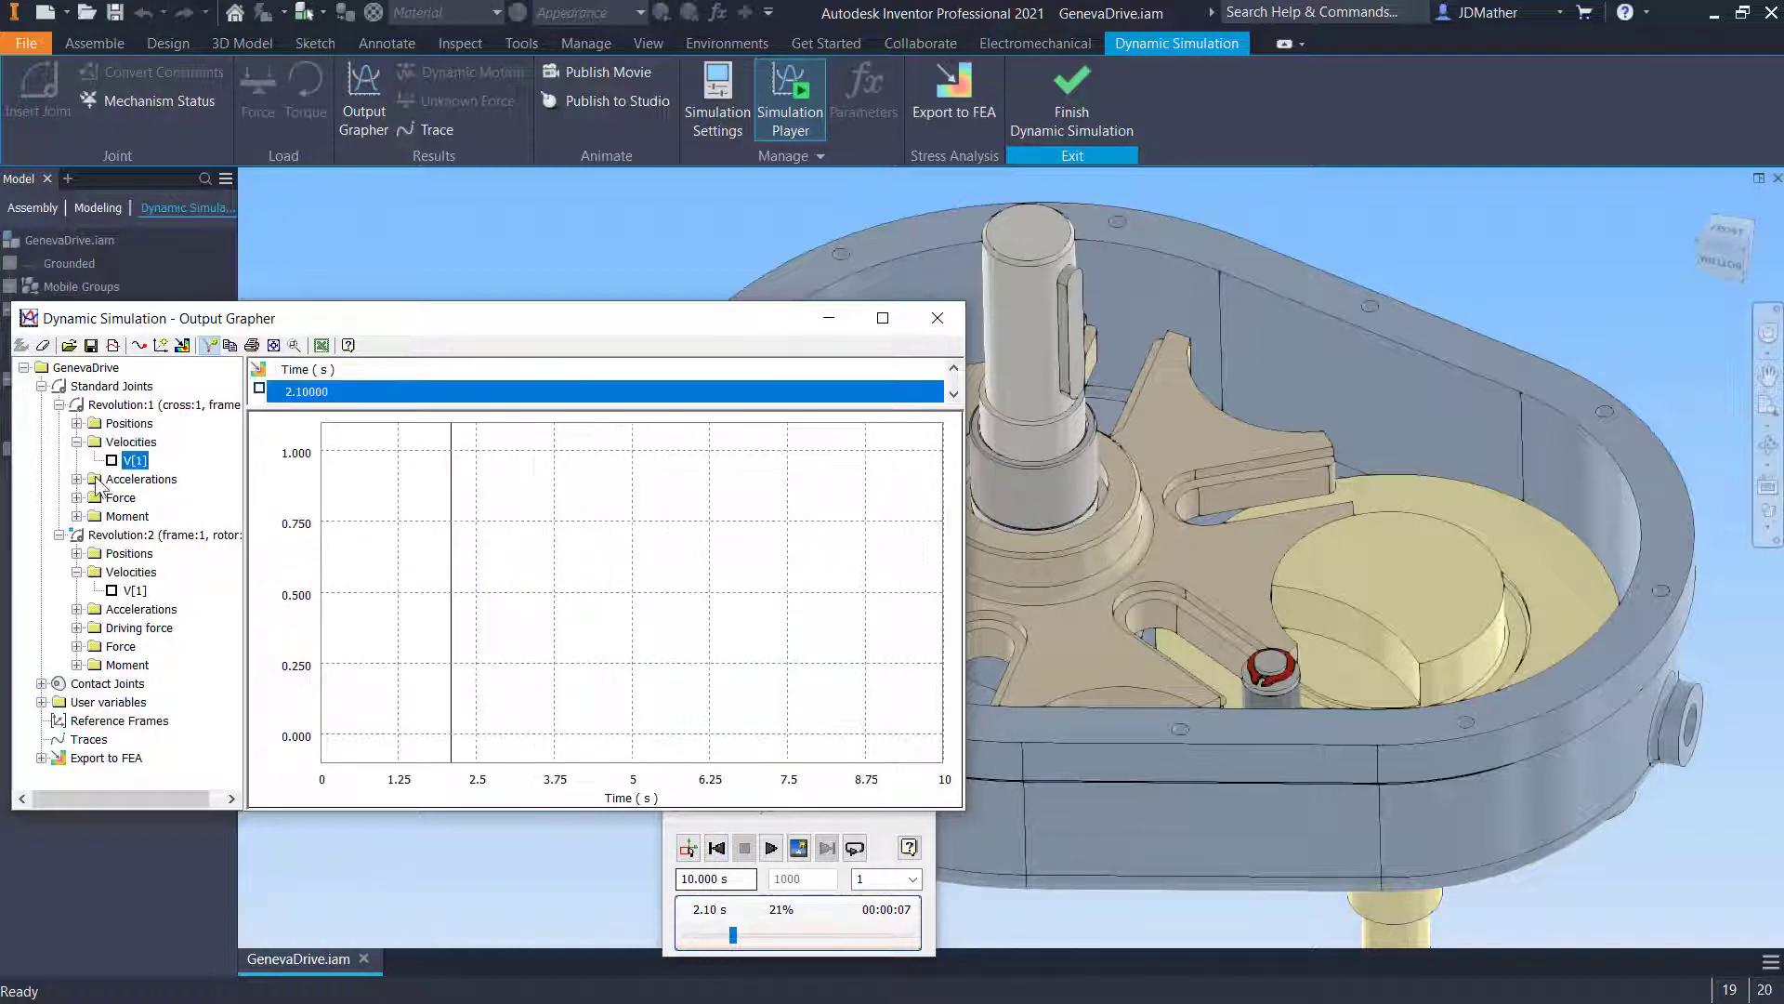
pyautogui.click(77, 479)
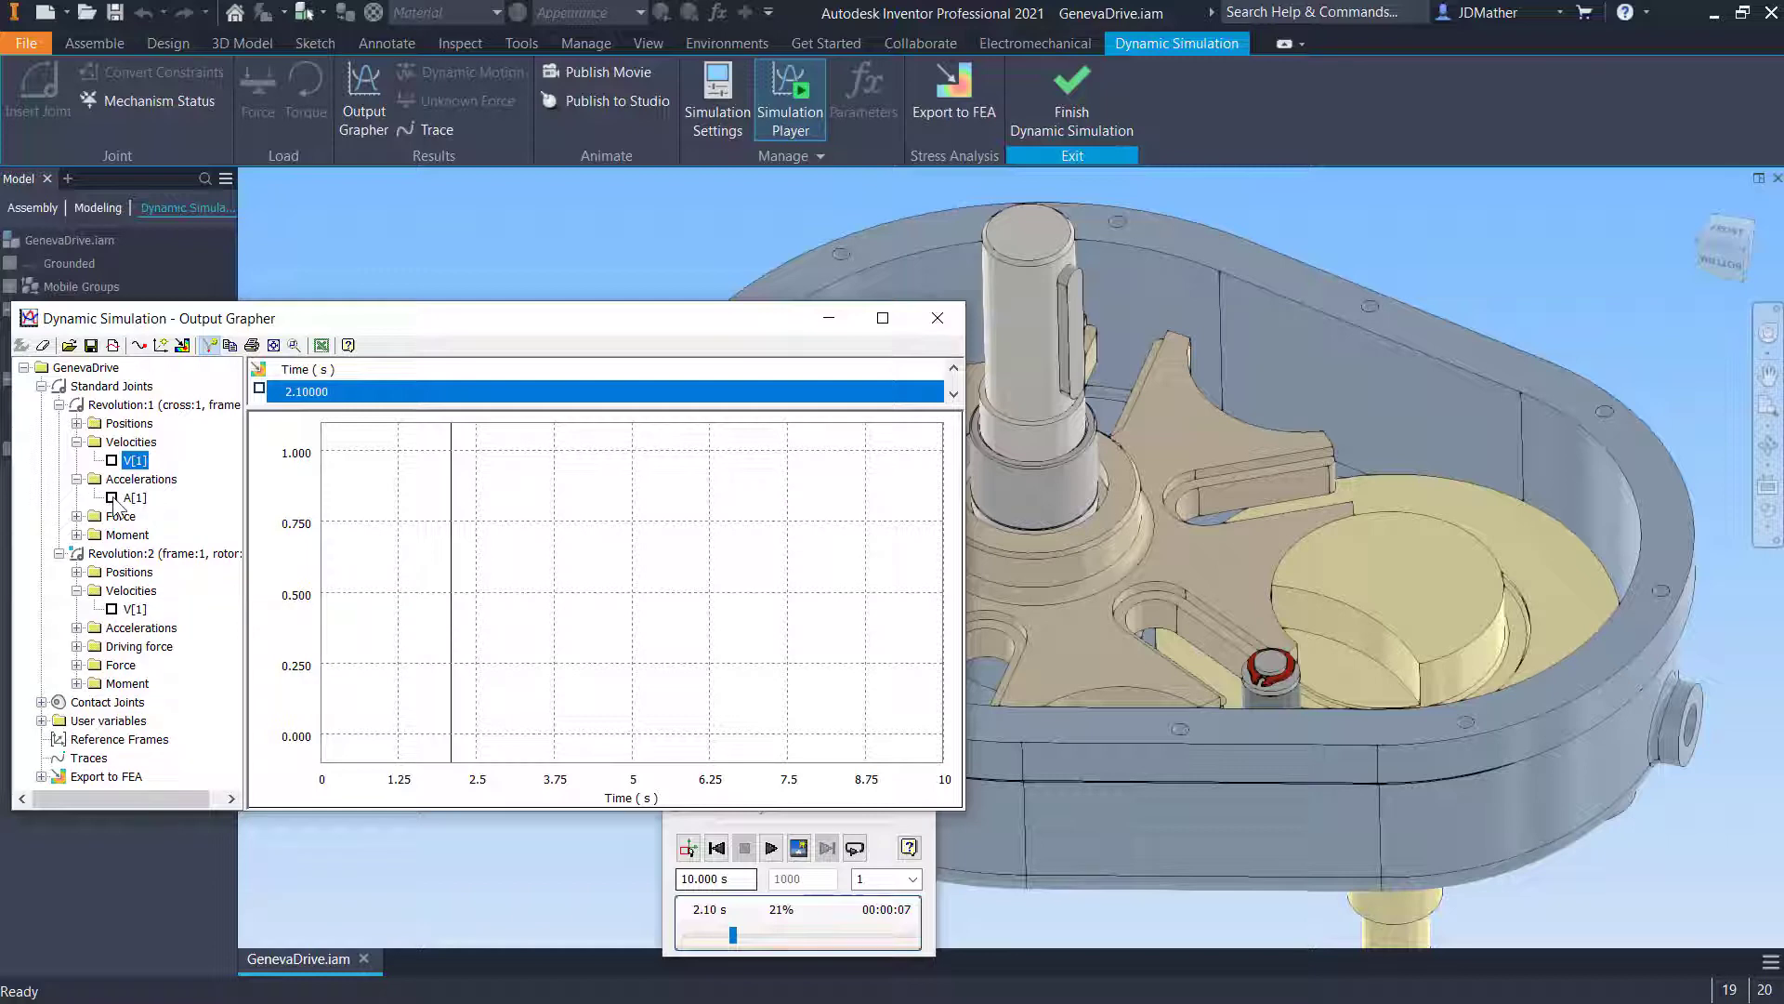
pyautogui.click(112, 497)
pyautogui.click(771, 847)
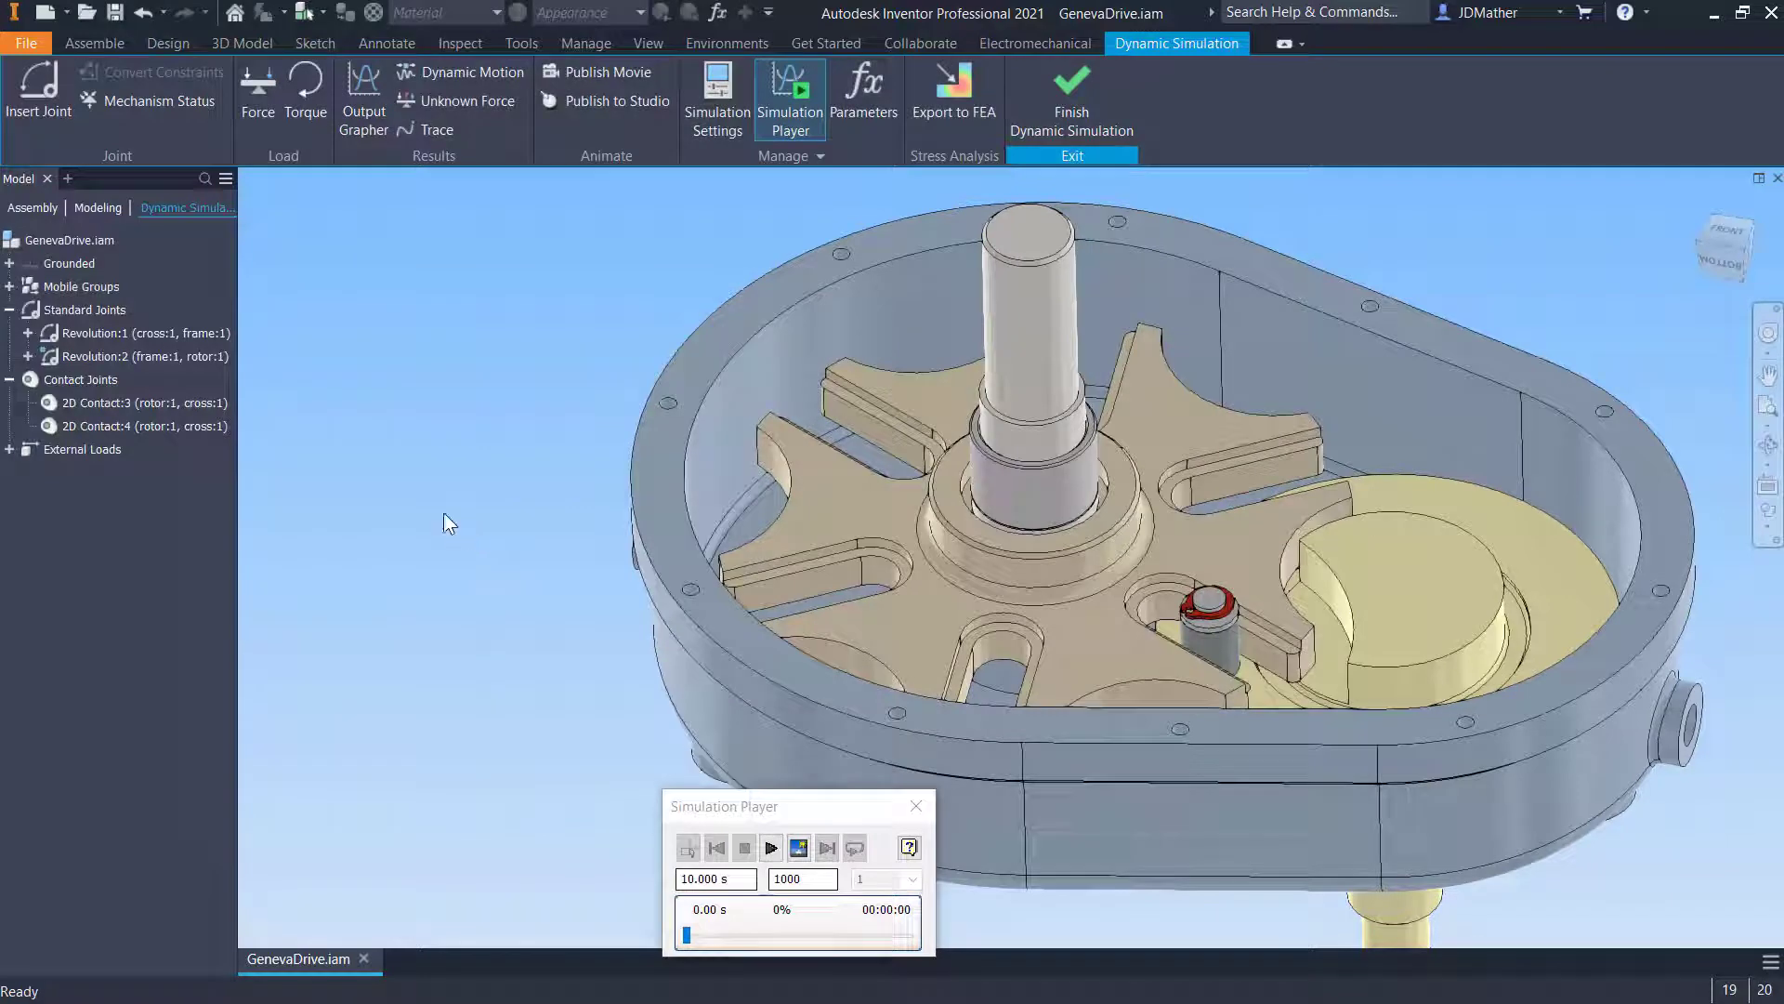
# - Edit the Revolution:2 joint's imposed velocity and switch it from constant value to the input grapher
pyautogui.rightClick(112, 353)
pyautogui.click(154, 438)
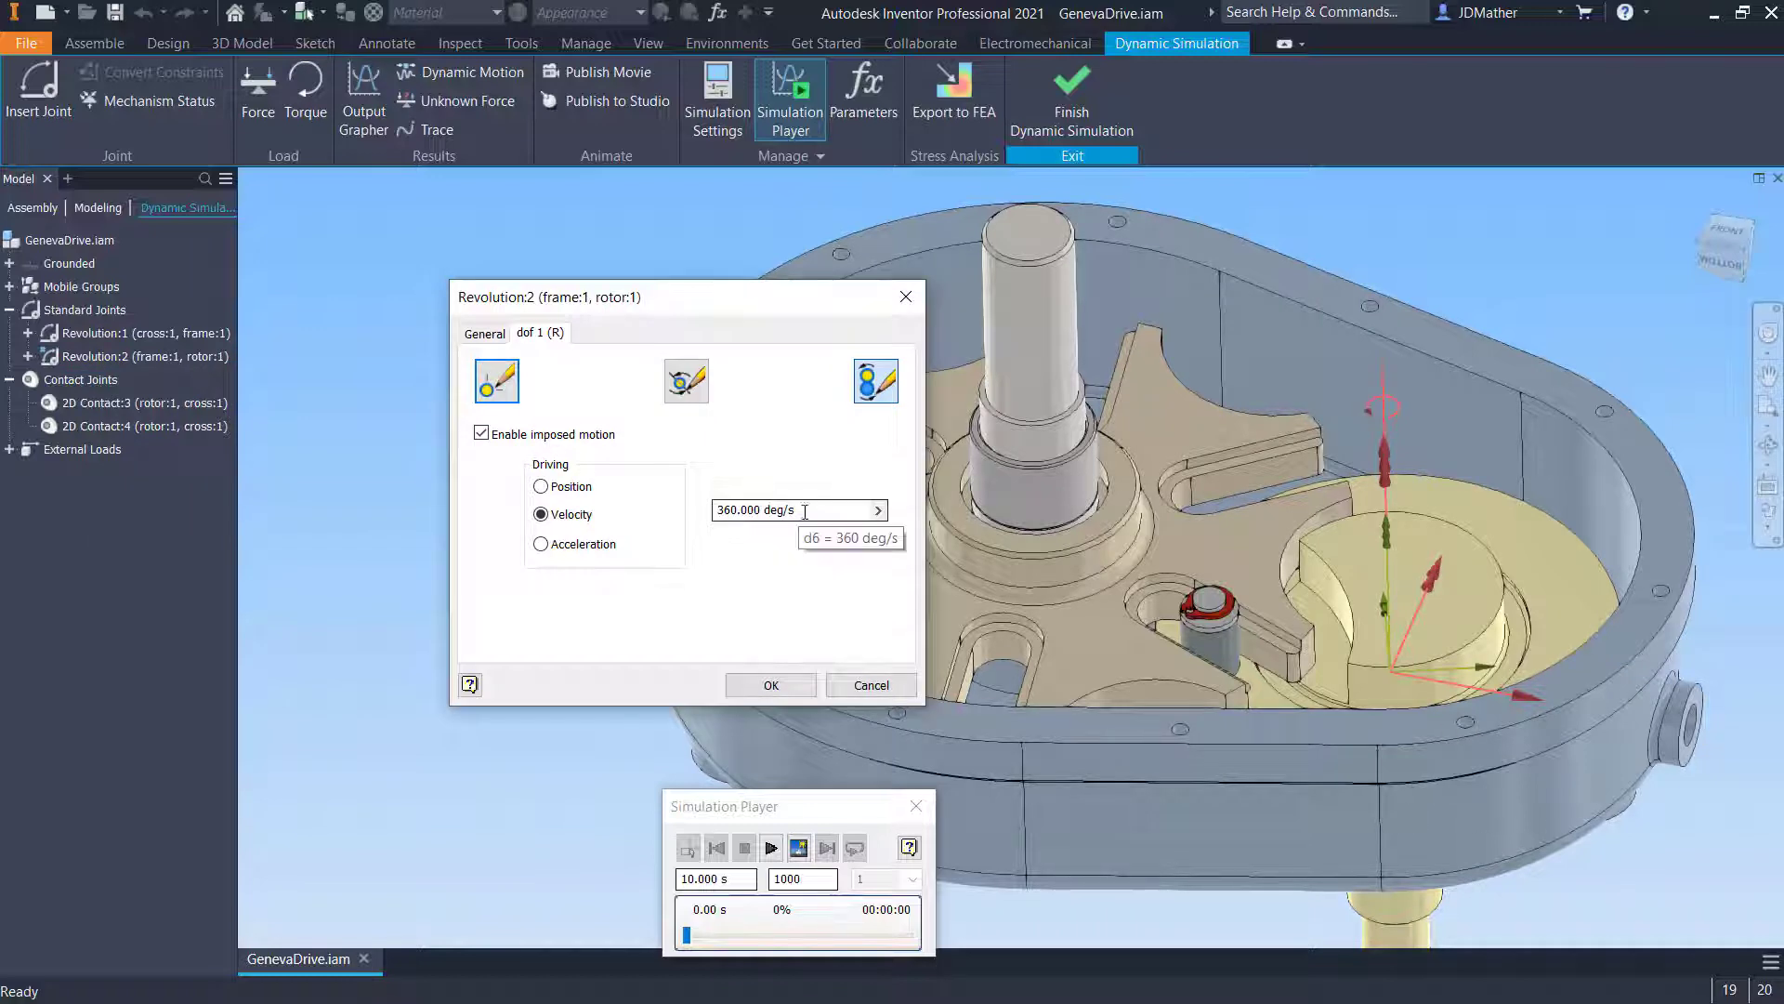
pyautogui.click(878, 510)
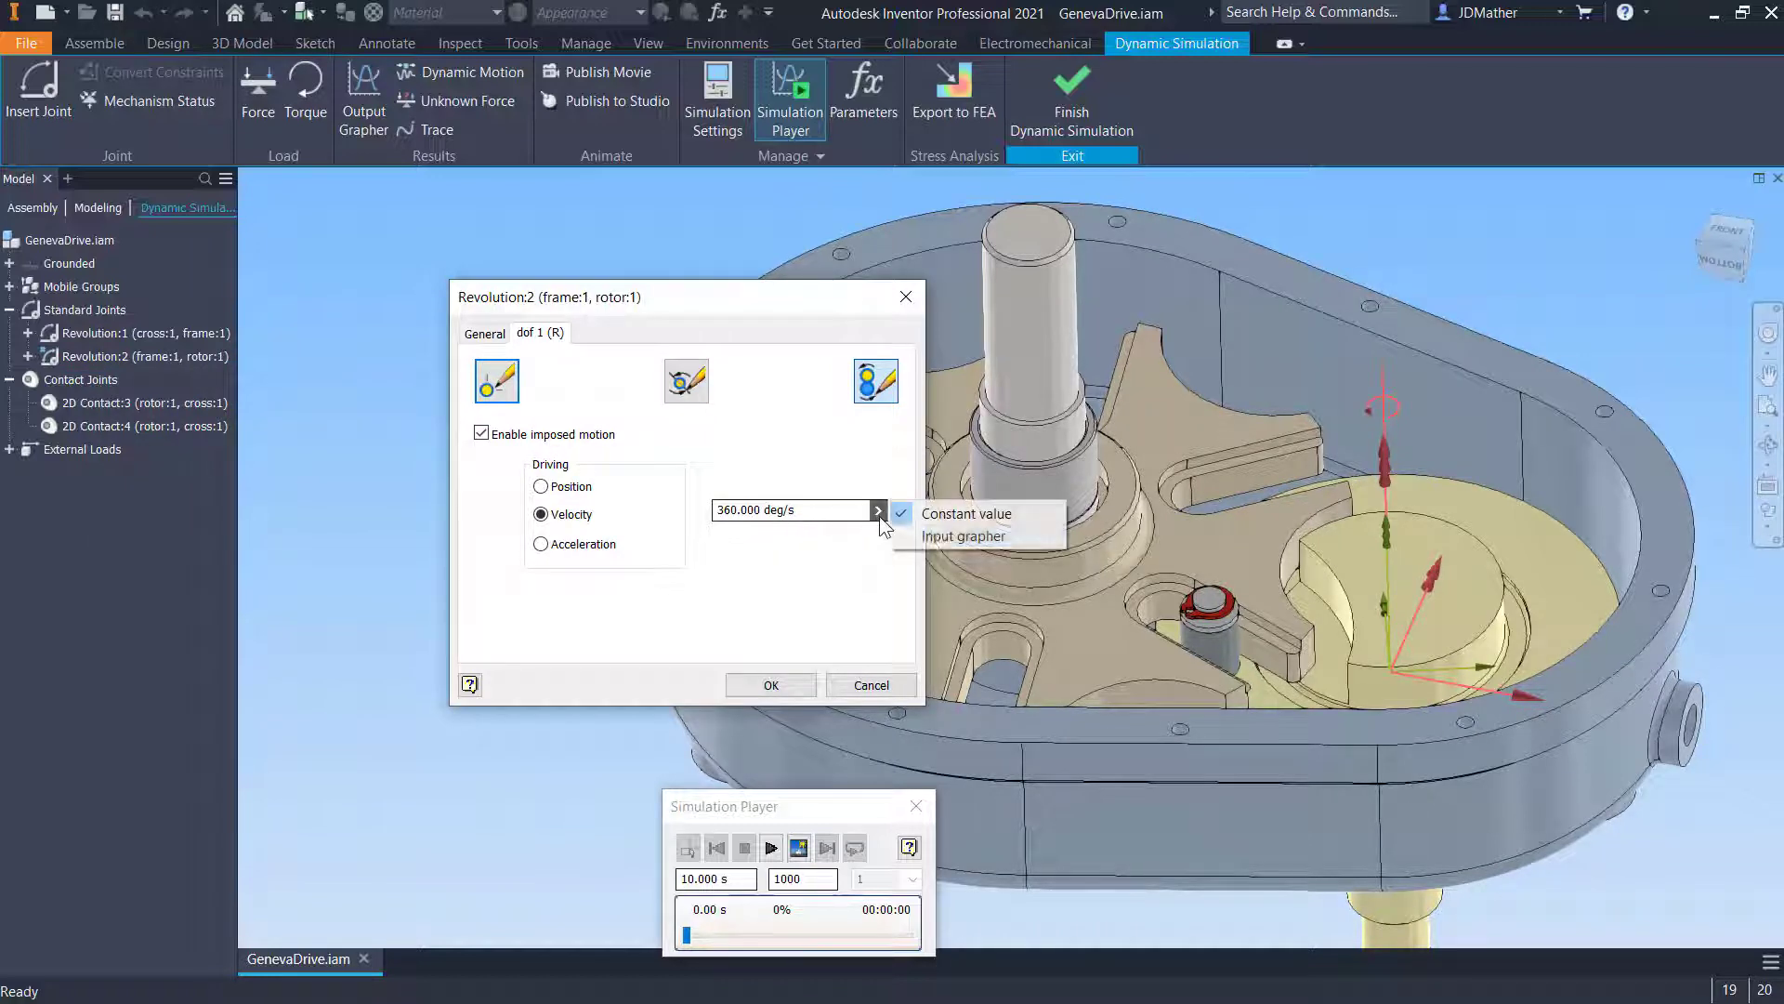
pyautogui.click(931, 538)
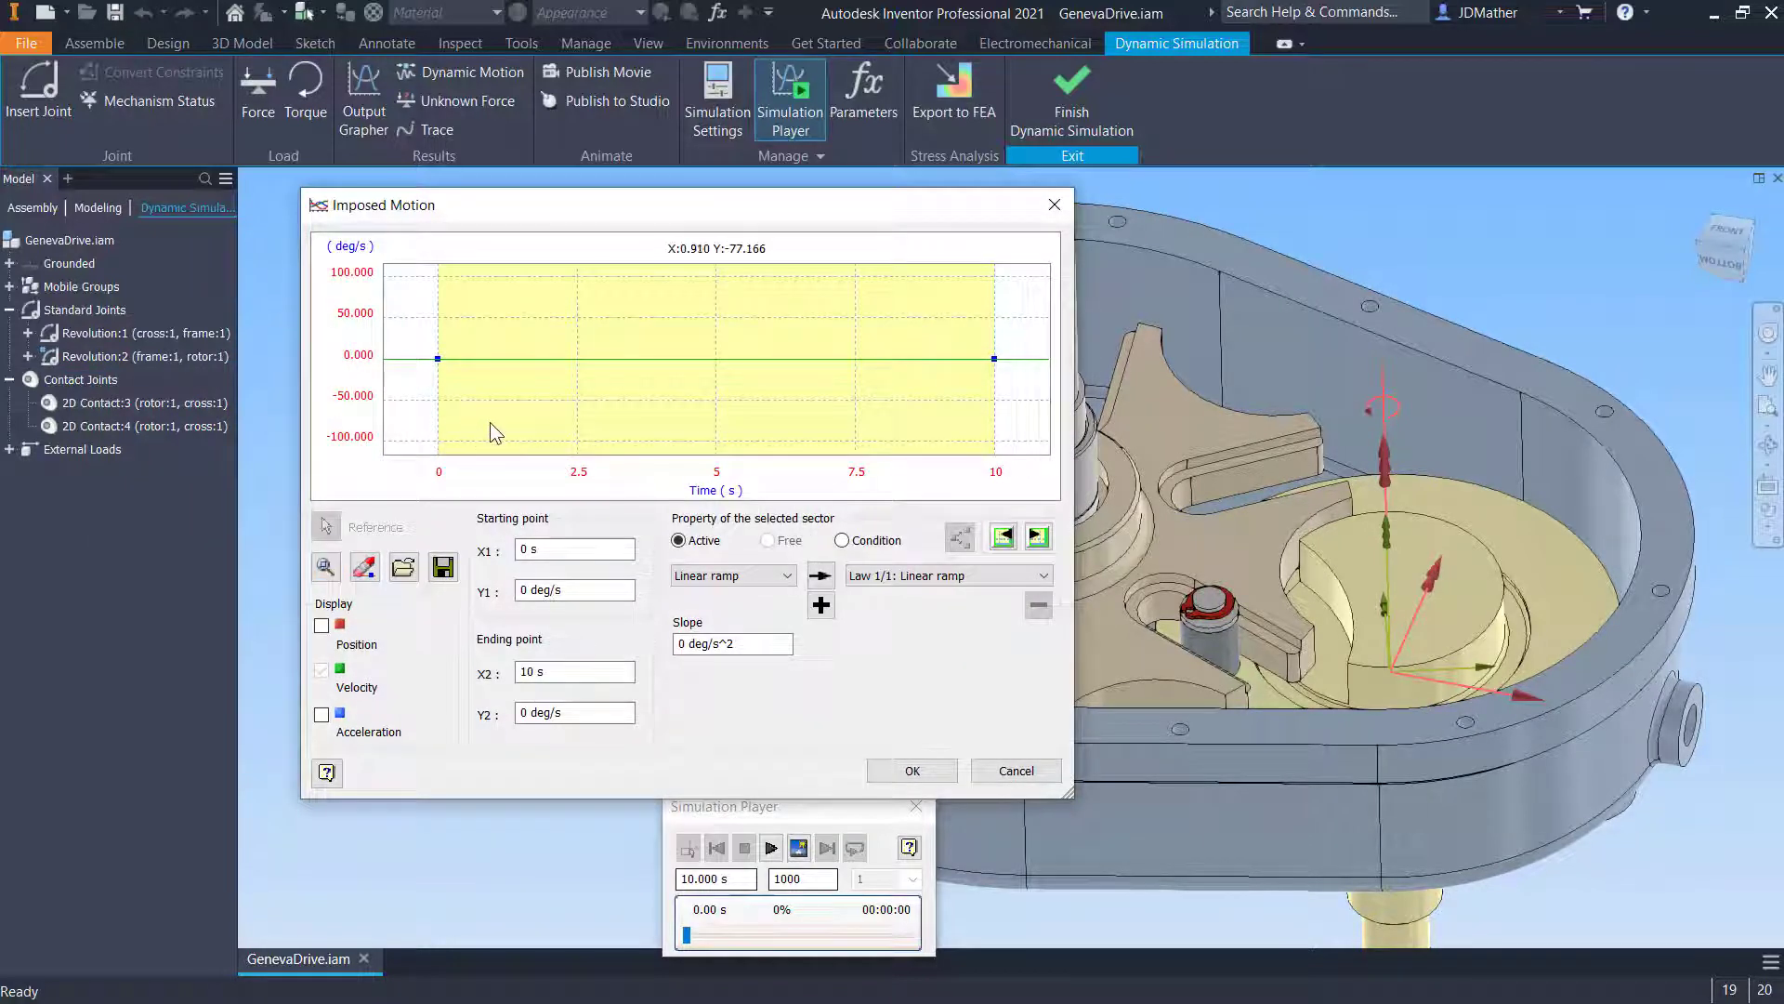